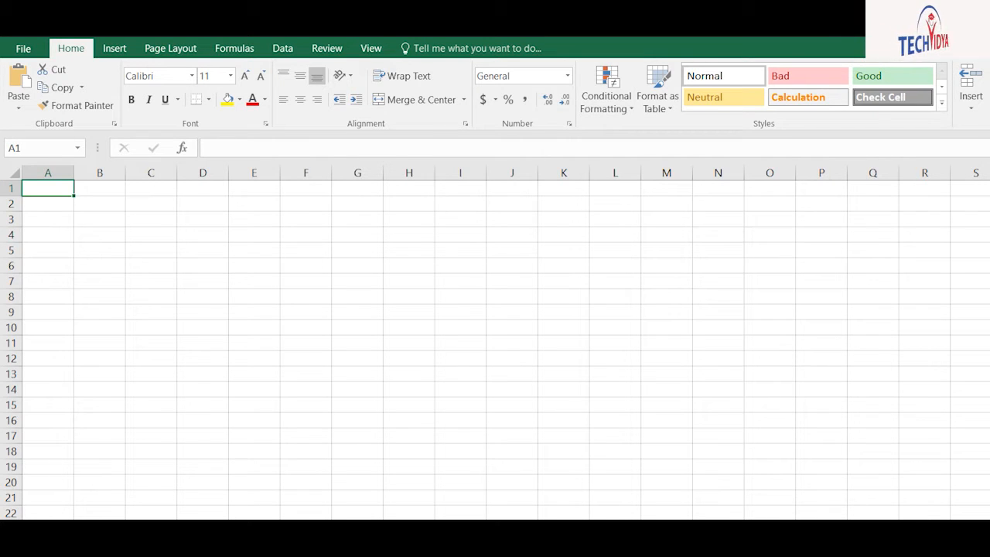
Look over the conditional formatting rules, then enter the heading S.no in cell A1
{"action": "left_click", "coordinate": [606, 89]}
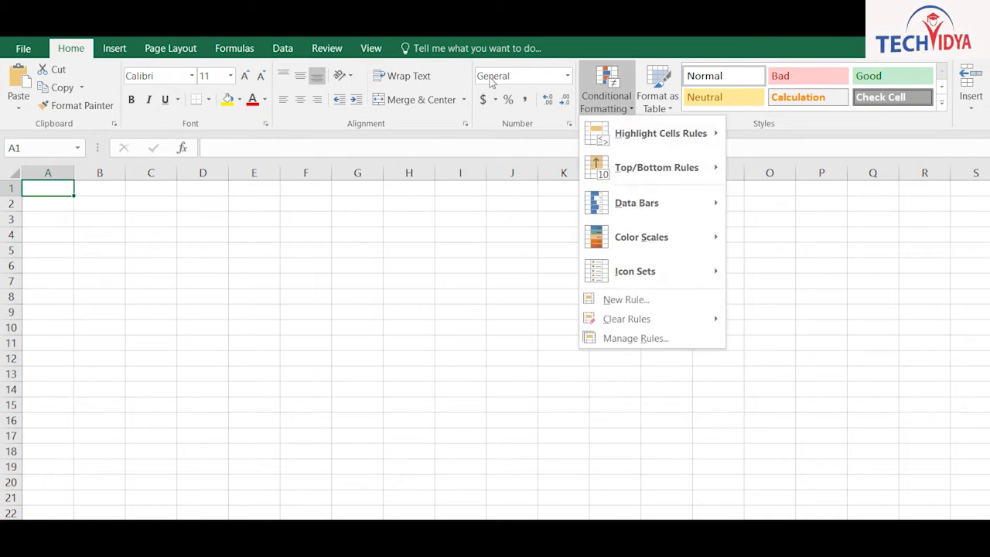
{"action": "mouse_move", "coordinate": [657, 133]}
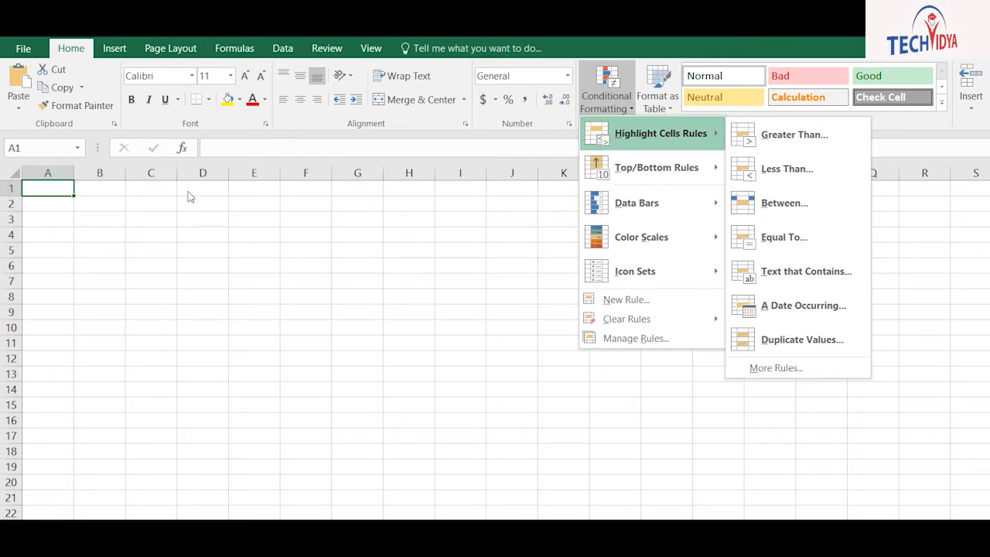
{"action": "double_click", "coordinate": [141, 185]}
{"action": "type", "text": "S.no"}
{"action": "key", "text": "Tab"}
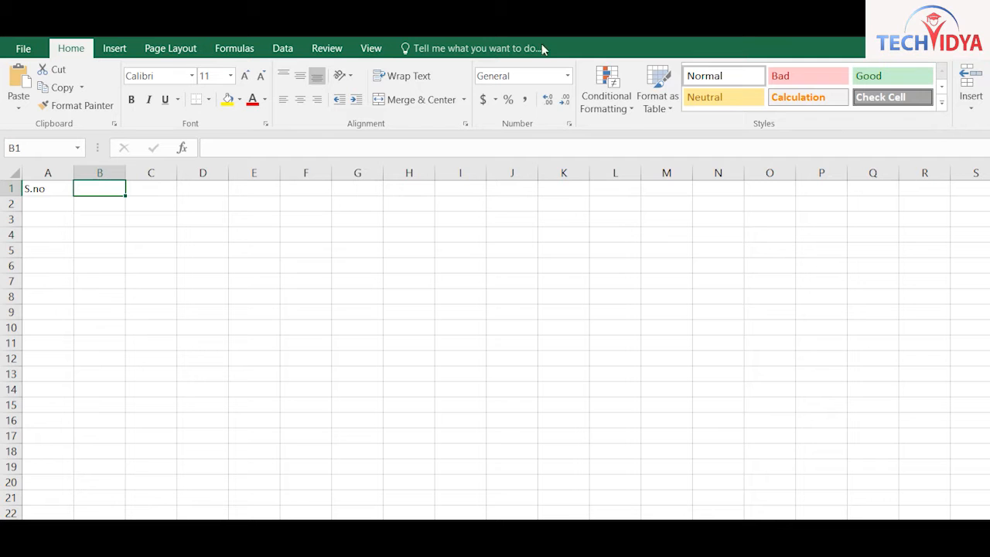
Browse the conditional formatting options and table styles without applying any
{"action": "left_click", "coordinate": [606, 97]}
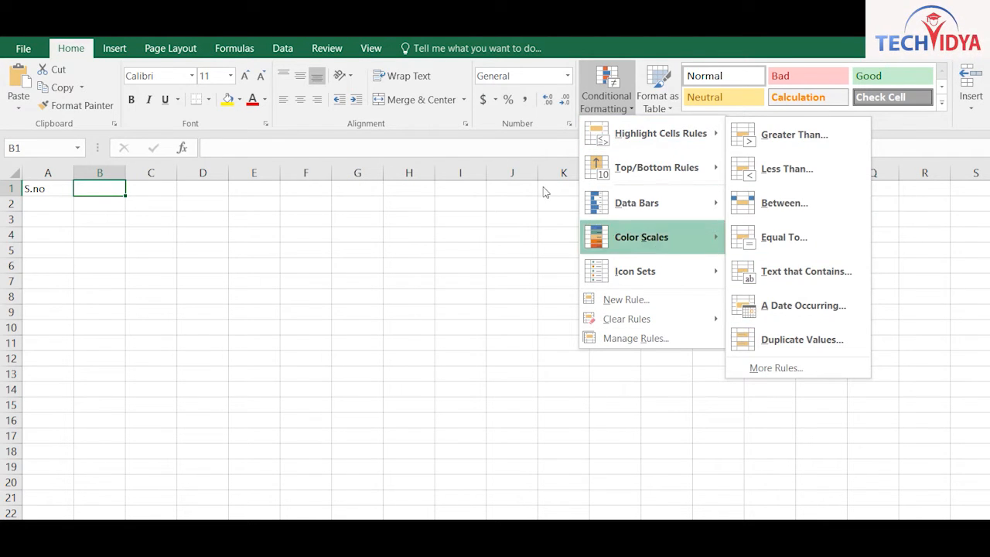
{"action": "left_click", "coordinate": [648, 103]}
{"action": "left_click", "coordinate": [658, 94]}
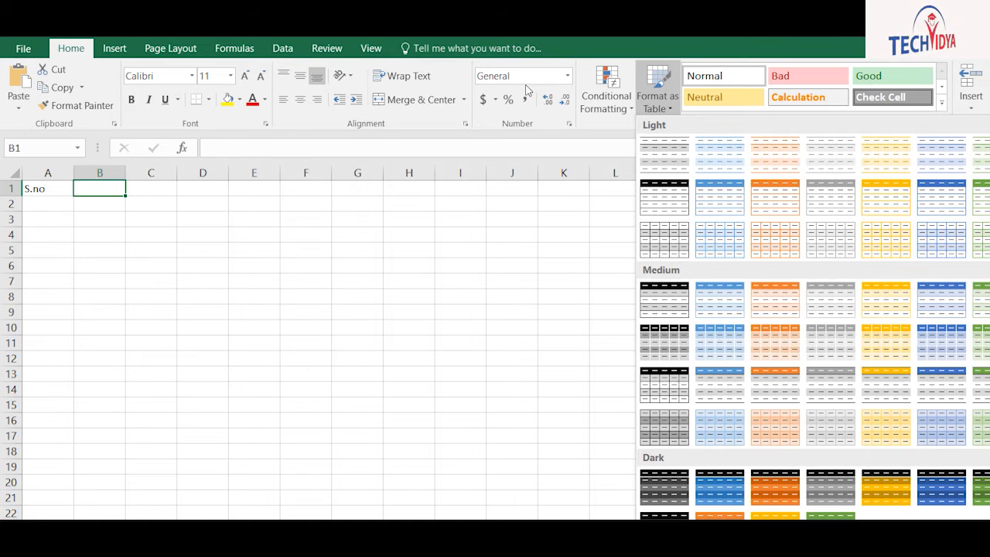
{"action": "left_click", "coordinate": [526, 90]}
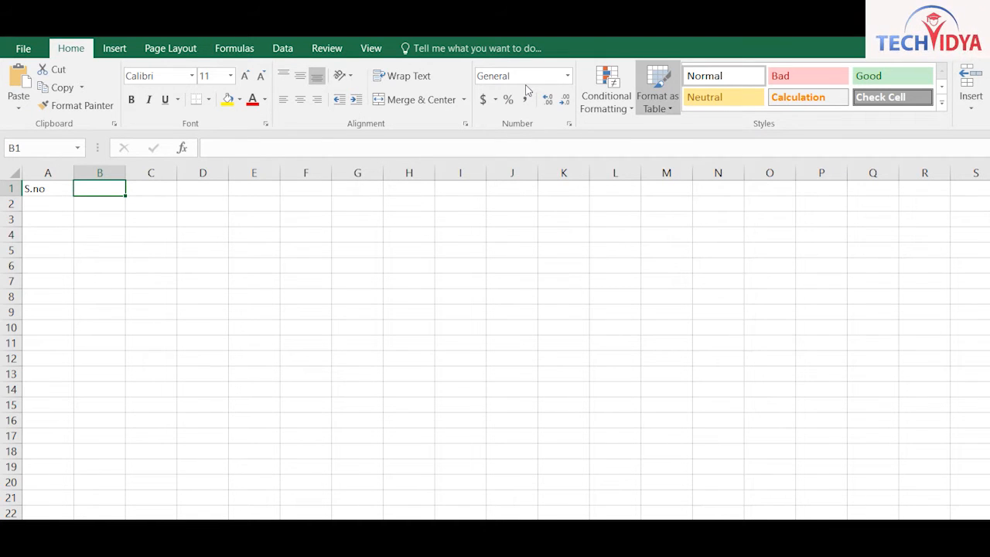
Enter headings Items, Category, Branch, Jan, Feb, March, April and May across B1:I1
{"action": "key", "text": "F2"}
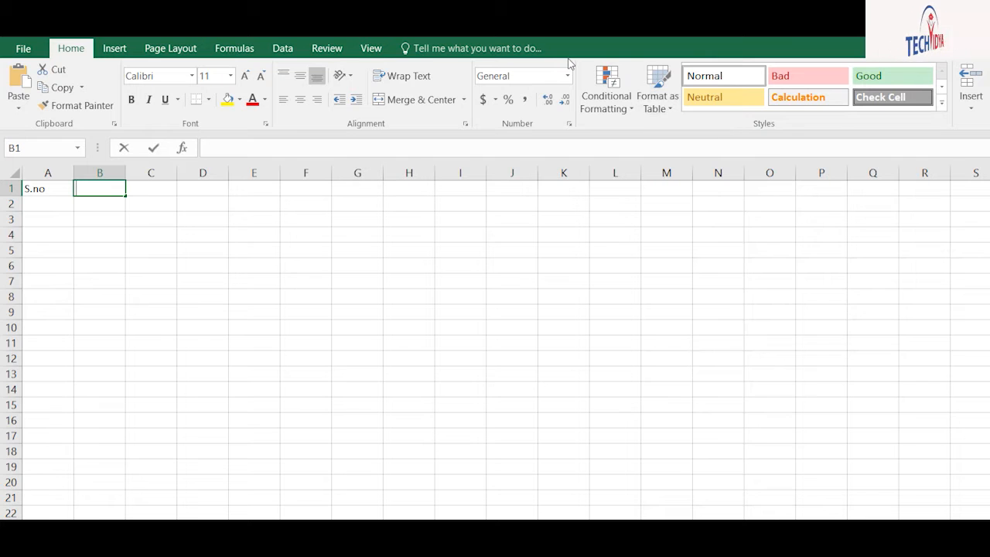
{"action": "type", "text": "i"}
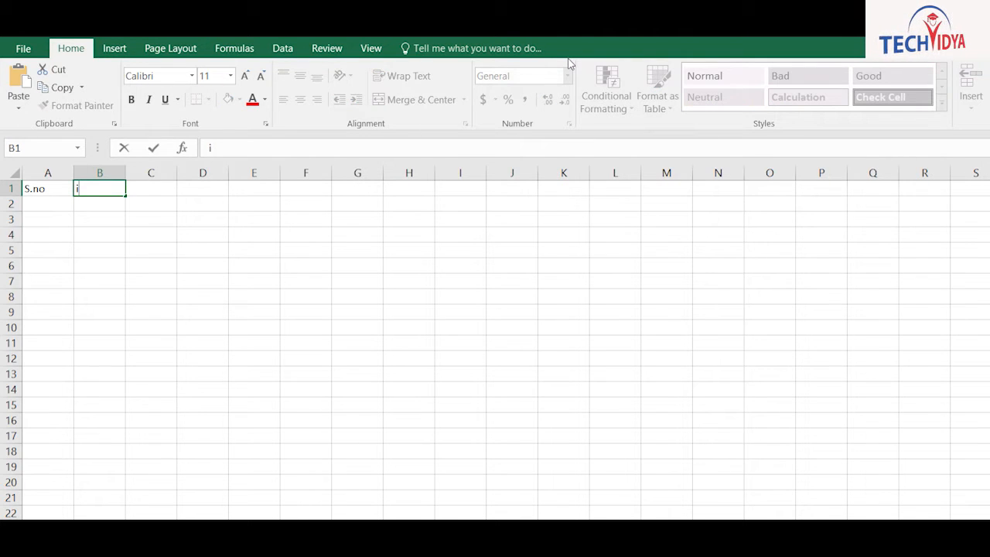
{"action": "type", "text": "Items"}
{"action": "key", "text": "Tab"}
{"action": "type", "text": "Category"}
{"action": "key", "text": "Tab"}
{"action": "type", "text": "Branch"}
{"action": "key", "text": "Tab"}
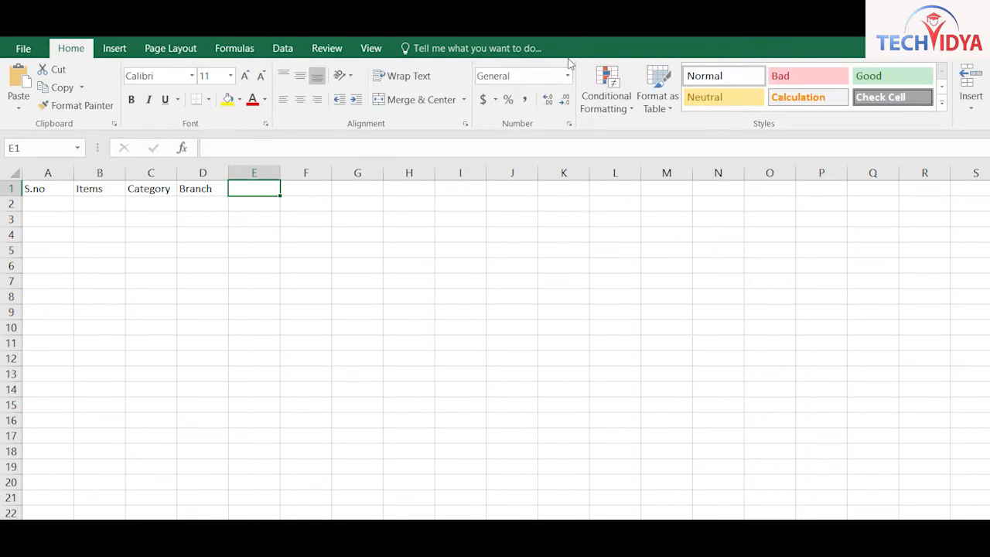
{"action": "type", "text": "Jan"}
{"action": "key", "text": "Tab"}
{"action": "type", "text": "Feb"}
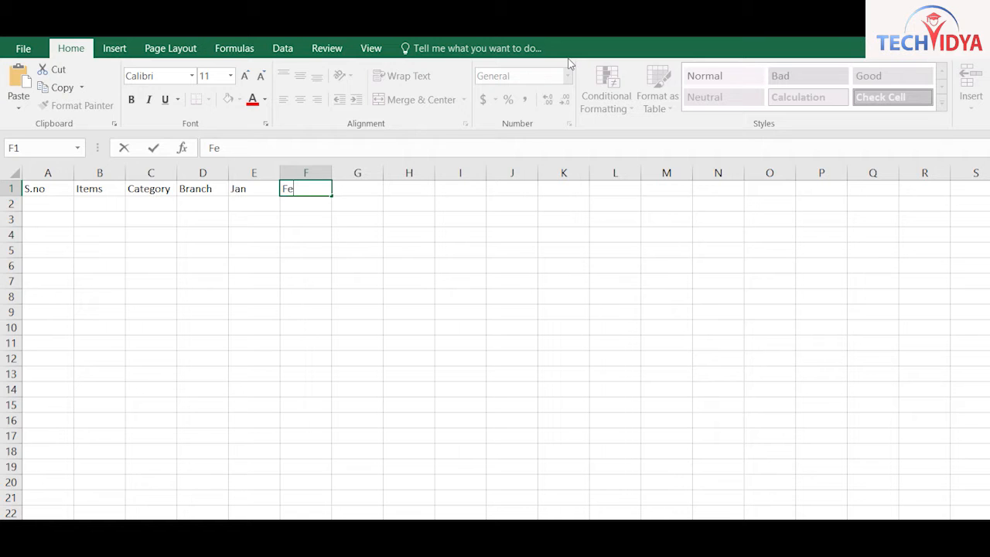
{"action": "key", "text": "Tab"}
{"action": "type", "text": "March"}
{"action": "key", "text": "Tab"}
{"action": "type", "text": "April"}
{"action": "key", "text": "Tab"}
{"action": "type", "text": "Ma"}
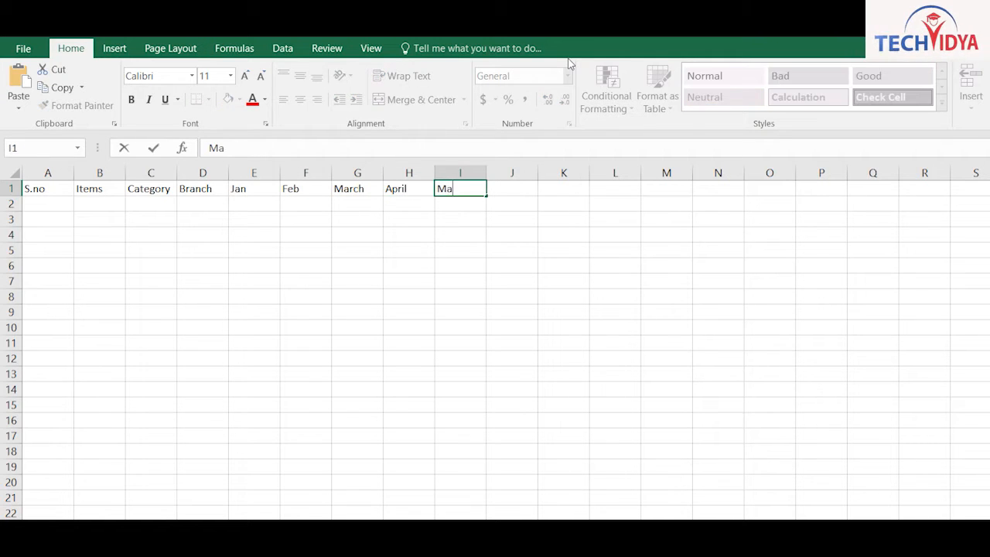
{"action": "type", "text": "y"}
{"action": "key", "text": "Return"}
Enter 120 and 121 in A2:A3 and extend the series down to 140 in A22
{"action": "type", "text": "120"}
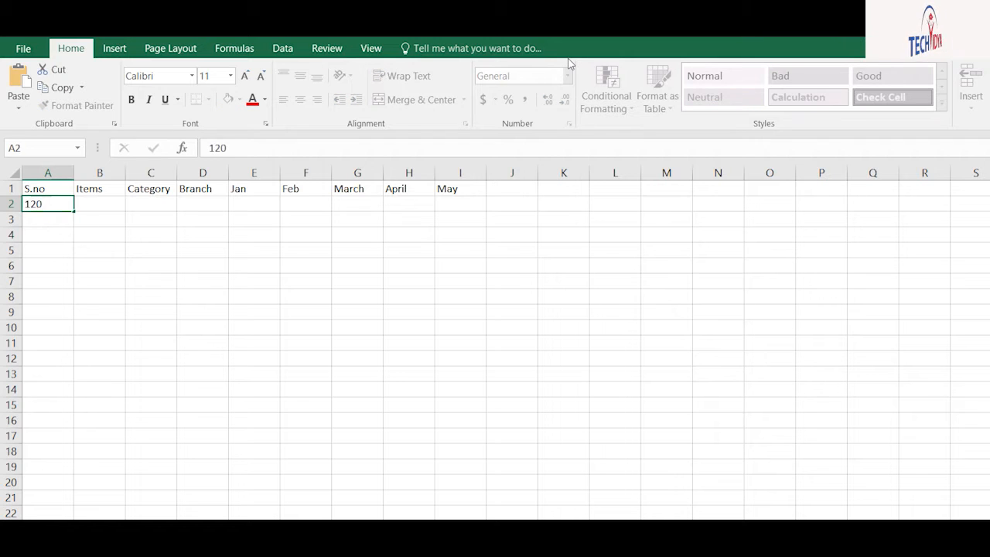
{"action": "key", "text": "Return"}
{"action": "type", "text": "121"}
{"action": "key", "text": "Return"}
{"action": "left_click_drag", "start_coordinate": [48, 203], "coordinate": [55, 420]}
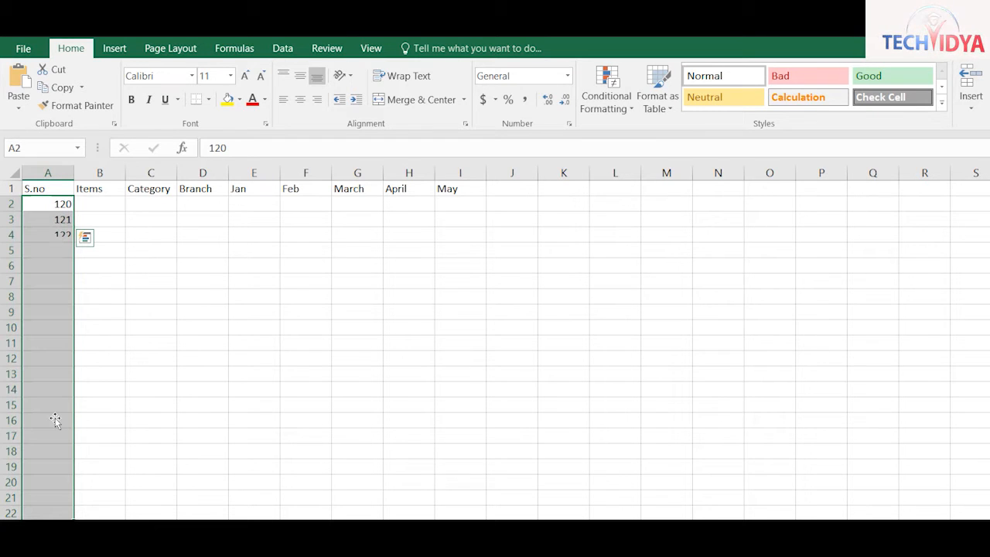
List appliance items (Ac, Fridge, Washing, Lcd) down B2:B22, fixing the incomplete B17 entry
{"action": "left_click", "coordinate": [122, 207]}
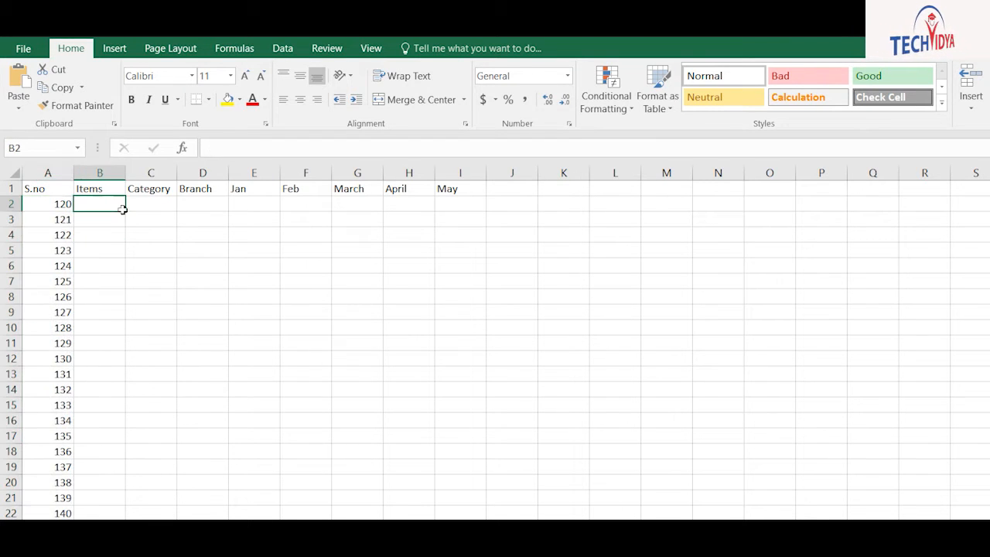
{"action": "type", "text": "Ac"}
{"action": "key", "text": "Return"}
{"action": "type", "text": "Fridg"}
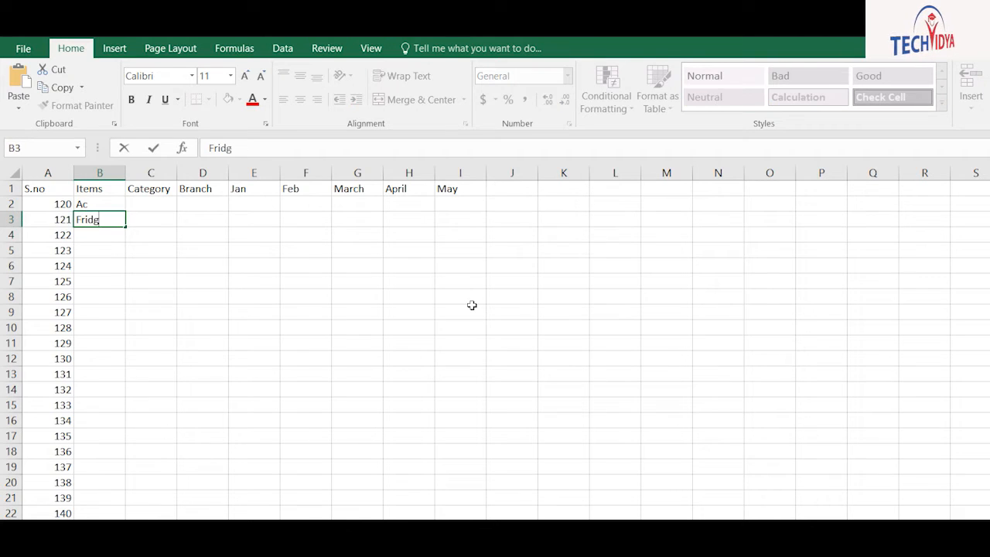
{"action": "type", "text": "e"}
{"action": "key", "text": "Return"}
{"action": "type", "text": "Washin"}
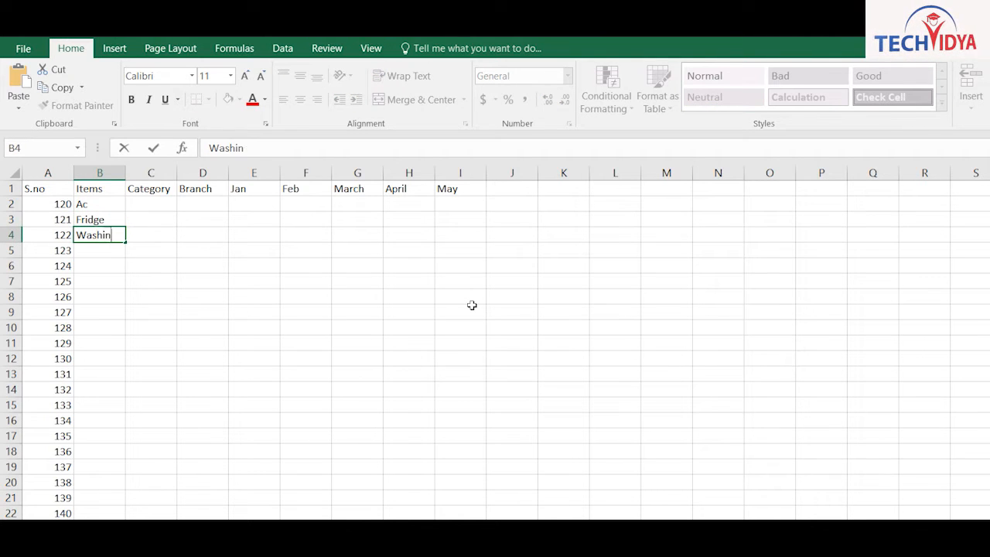
{"action": "type", "text": "g"}
{"action": "key", "text": "Return"}
{"action": "type", "text": "c"}
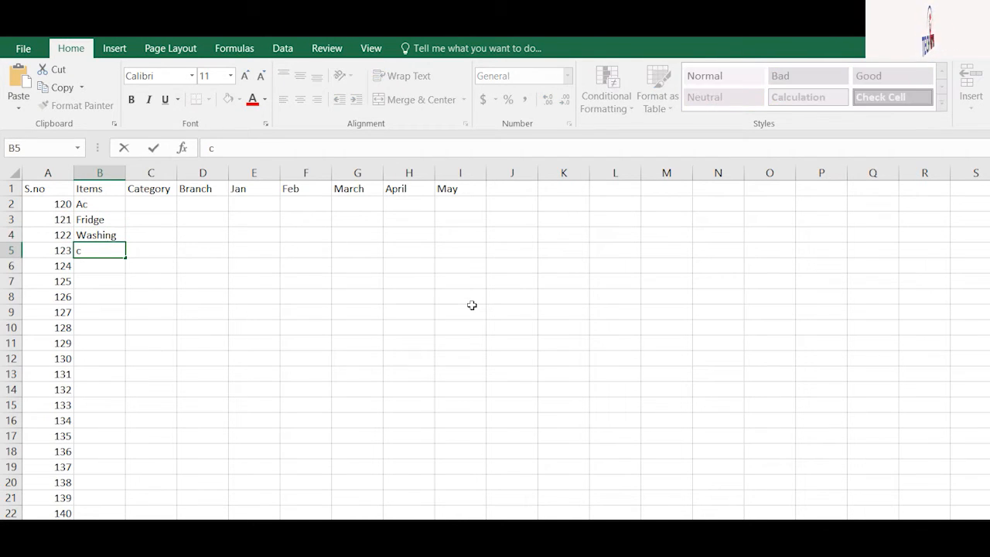
{"action": "key", "text": "Escape"}
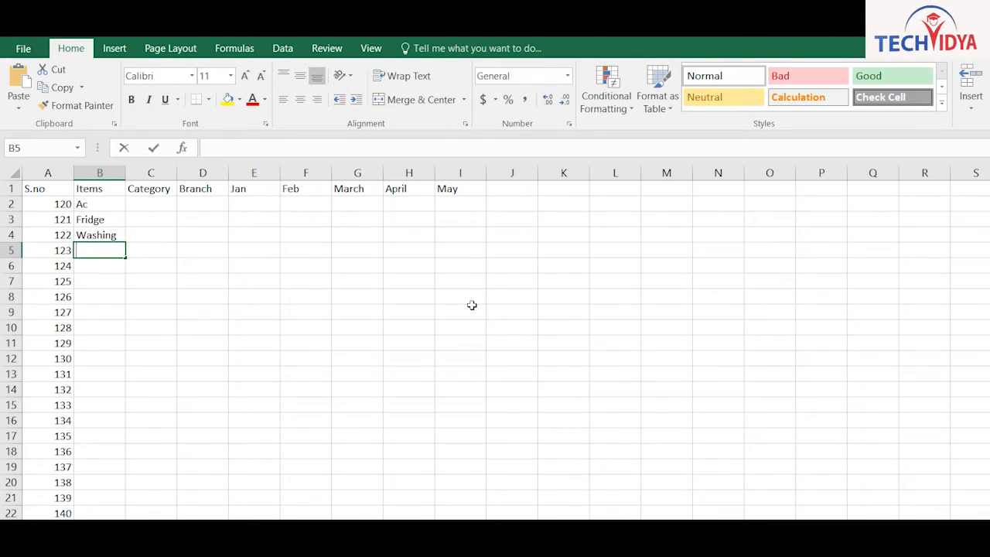
{"action": "type", "text": "Lcd"}
{"action": "key", "text": "Return"}
{"action": "type", "text": "Ac"}
{"action": "key", "text": "Return"}
{"action": "type", "text": "Washing"}
{"action": "key", "text": "Return"}
{"action": "type", "text": "Fridge"}
{"action": "key", "text": "Return"}
{"action": "type", "text": "Fridge"}
{"action": "key", "text": "Return"}
{"action": "type", "text": "Washing Ac Lcd"}
{"action": "key", "text": "Return"}
{"action": "type", "text": "Lcd"}
{"action": "key", "text": "Return"}
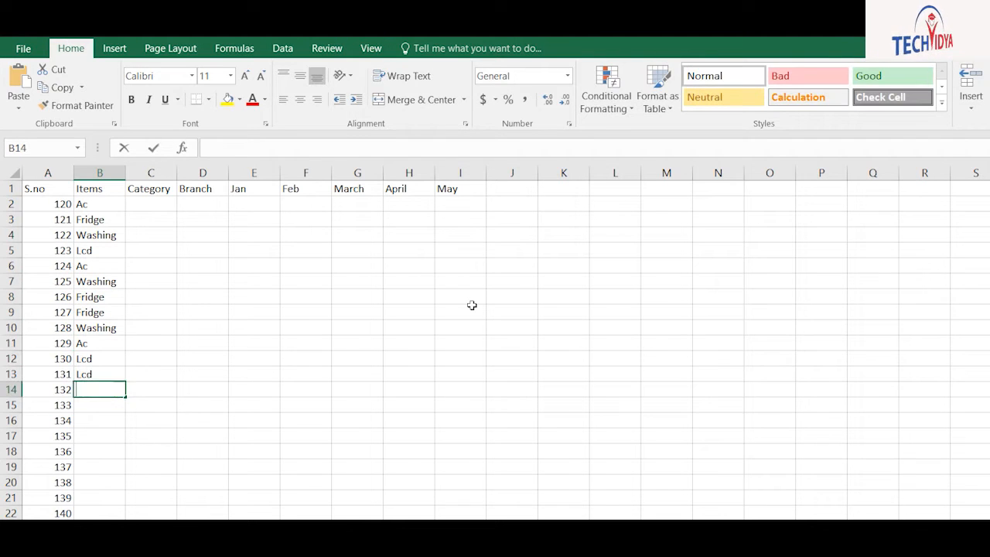
{"action": "type", "text": "Washing"}
{"action": "key", "text": "Return"}
{"action": "type", "text": "ac"}
{"action": "key", "text": "Return"}
{"action": "type", "text": "Washing"}
{"action": "key", "text": "Return"}
{"action": "type", "text": "a"}
{"action": "key", "text": "Return"}
{"action": "type", "text": "Fridge"}
{"action": "key", "text": "Return"}
{"action": "type", "text": "f"}
{"action": "key", "text": "Return"}
{"action": "type", "text": "w"}
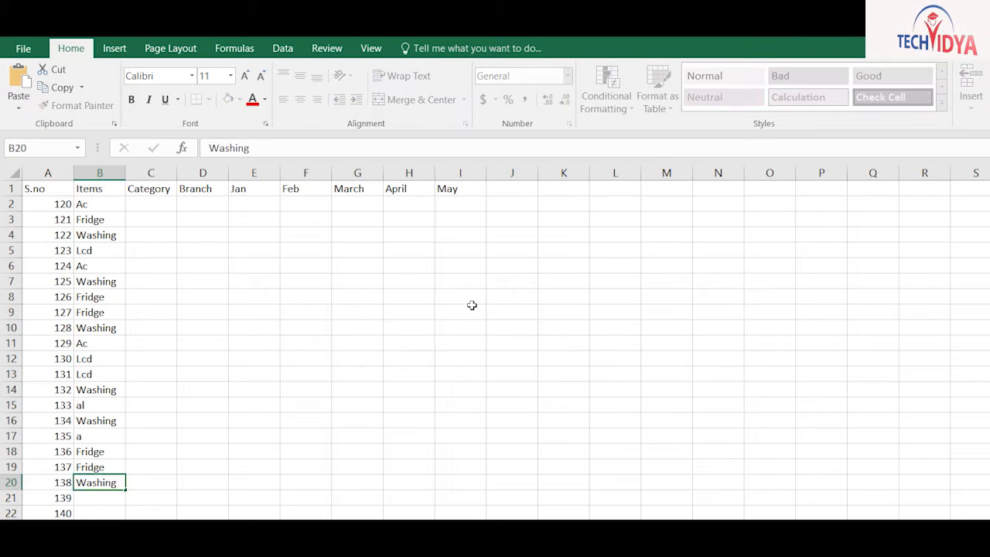
{"action": "key", "text": "Return"}
{"action": "type", "text": "l"}
{"action": "key", "text": "Return"}
{"action": "type", "text": "a"}
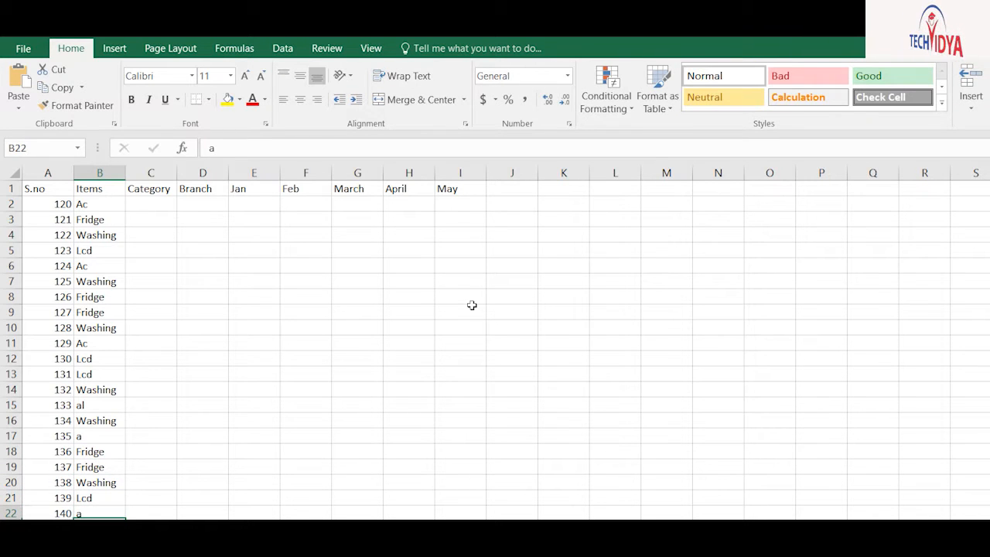
{"action": "type", "text": "c"}
{"action": "key", "text": "Return"}
{"action": "key", "text": "Up"}
{"action": "key", "text": "Up"}
{"action": "key", "text": "Up"}
{"action": "key", "text": "Up"}
{"action": "key", "text": "Up"}
{"action": "key", "text": "Up"}
{"action": "type", "text": "ac"}
{"action": "key", "text": "Return"}
Insert a new column B headed Date with 1-jan-2020 as its first date
{"action": "key", "text": "Up"}
{"action": "key", "text": "Up"}
{"action": "key", "text": "Up"}
{"action": "key", "text": "Up"}
{"action": "key", "text": "Up"}
{"action": "key", "text": "Up"}
{"action": "key", "text": "Up"}
{"action": "key", "text": "Up"}
{"action": "key", "text": "Up"}
{"action": "key", "text": "Up"}
{"action": "key", "text": "Up"}
{"action": "key", "text": "Up"}
{"action": "key", "text": "Up"}
{"action": "key", "text": "Up"}
{"action": "key", "text": "Up"}
{"action": "key", "text": "Up"}
{"action": "key", "text": "Up"}
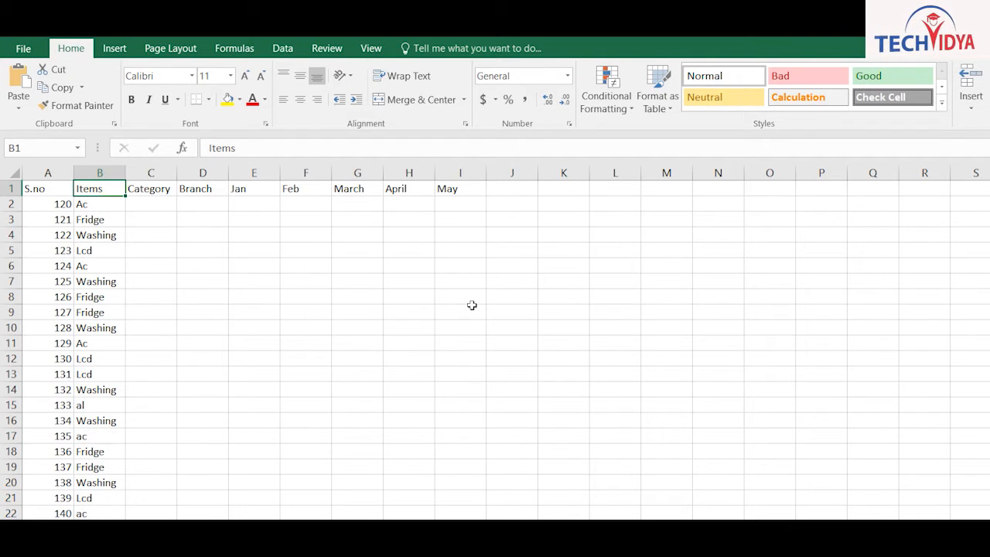
{"action": "key", "text": "ctrl+plus"}
{"action": "key", "text": "c"}
{"action": "key", "text": "Return"}
{"action": "type", "text": "Date"}
{"action": "key", "text": "Return"}
{"action": "type", "text": "1-jan-2020"}
{"action": "key", "text": "Return"}
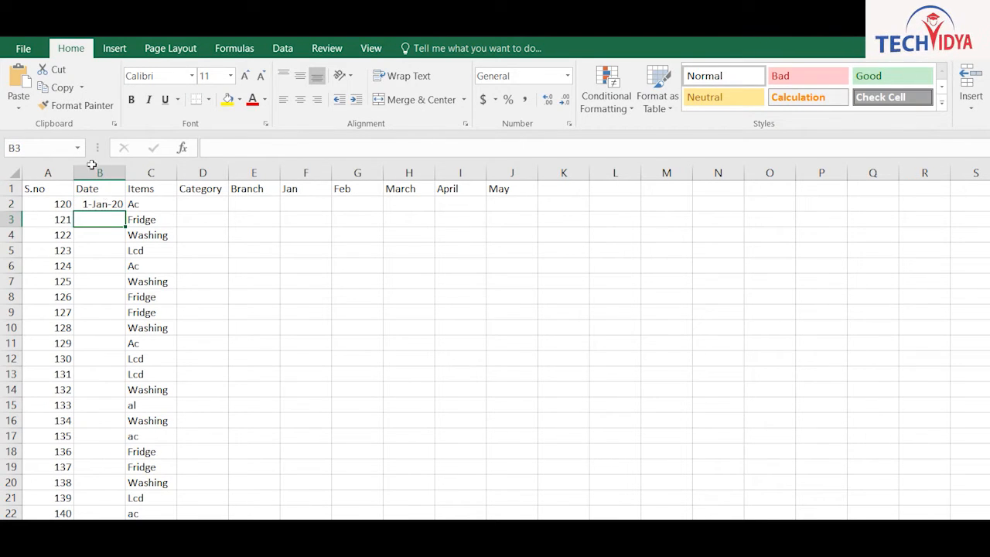
Change the start date to 1-Jan-21 and fill daily dates down to 21-Jan-21 in B22
{"action": "left_click", "coordinate": [112, 203]}
{"action": "double_click", "coordinate": [125, 211]}
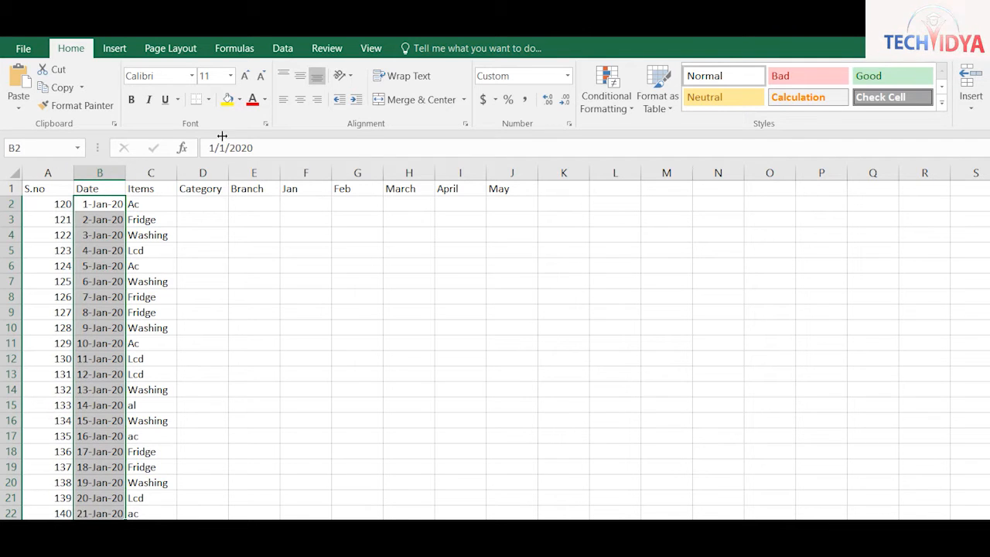
{"action": "key", "text": "ctrl+z"}
{"action": "key", "text": "F2"}
{"action": "key", "text": "BackSpace"}
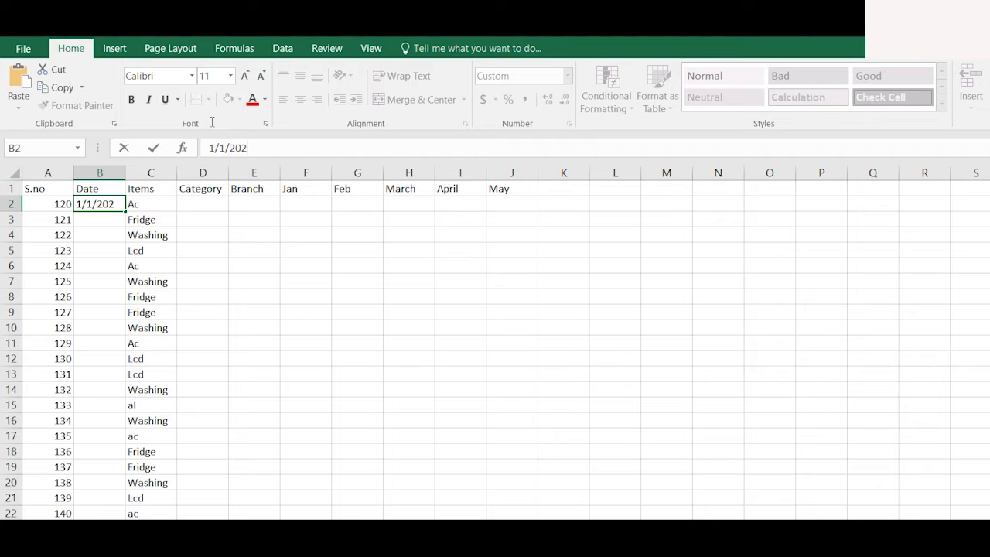
{"action": "type", "text": "1-Jan-21"}
{"action": "key", "text": "Return"}
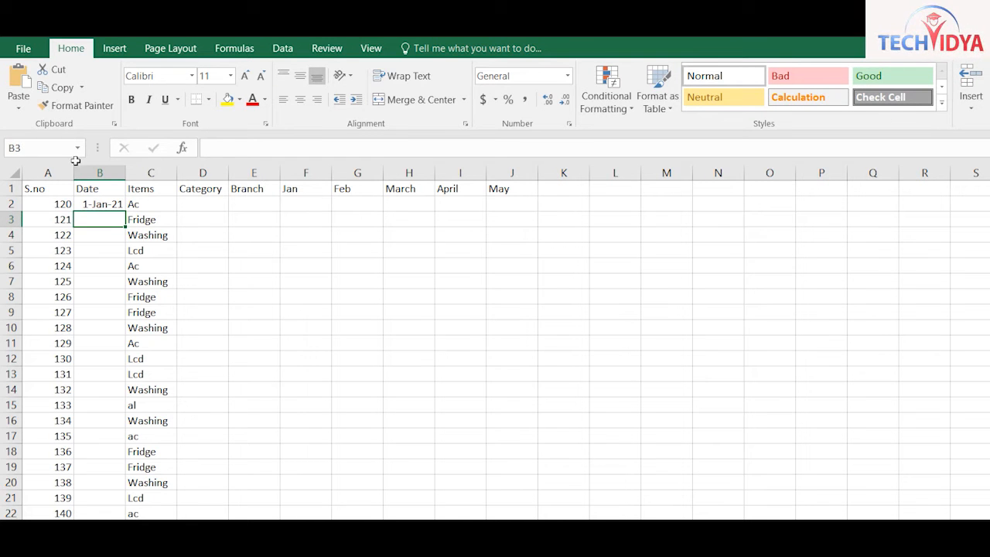
{"action": "key", "text": "Up"}
{"action": "key", "text": "ctrl+y"}
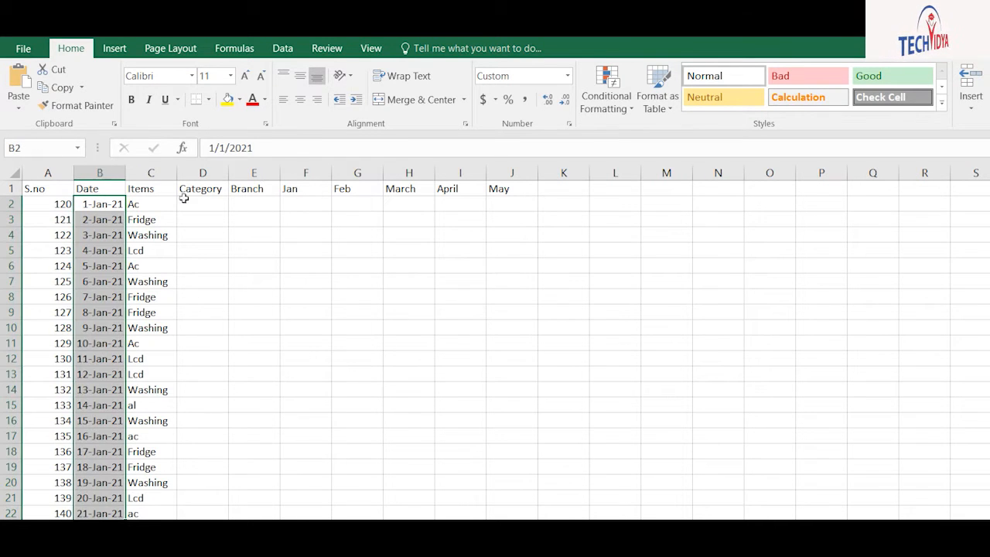
{"action": "left_click", "coordinate": [194, 198]}
Enter LG, Samsung, Sony in D2:D4 and repeat the pattern down the Category column
{"action": "type", "text": "LG"}
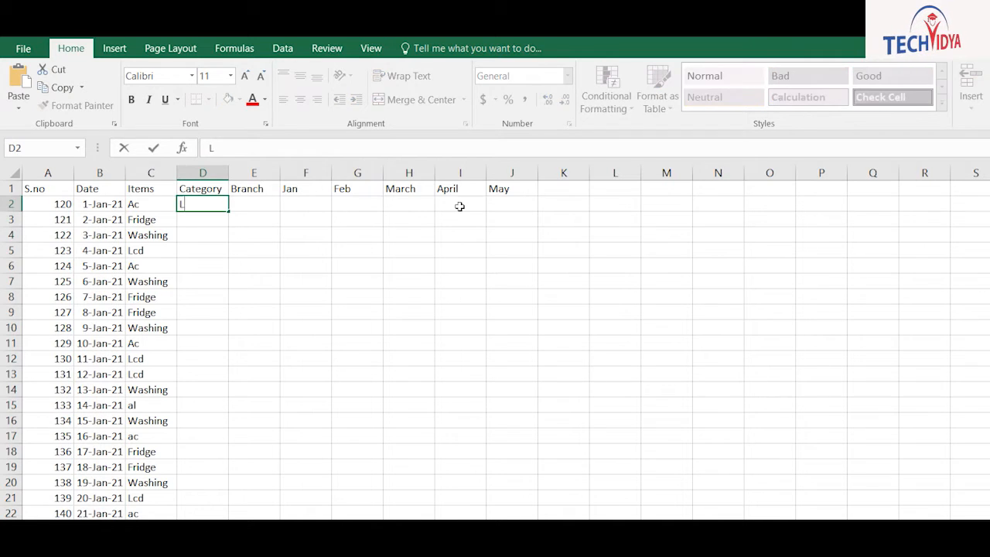
{"action": "key", "text": "Return"}
{"action": "type", "text": "Samsung"}
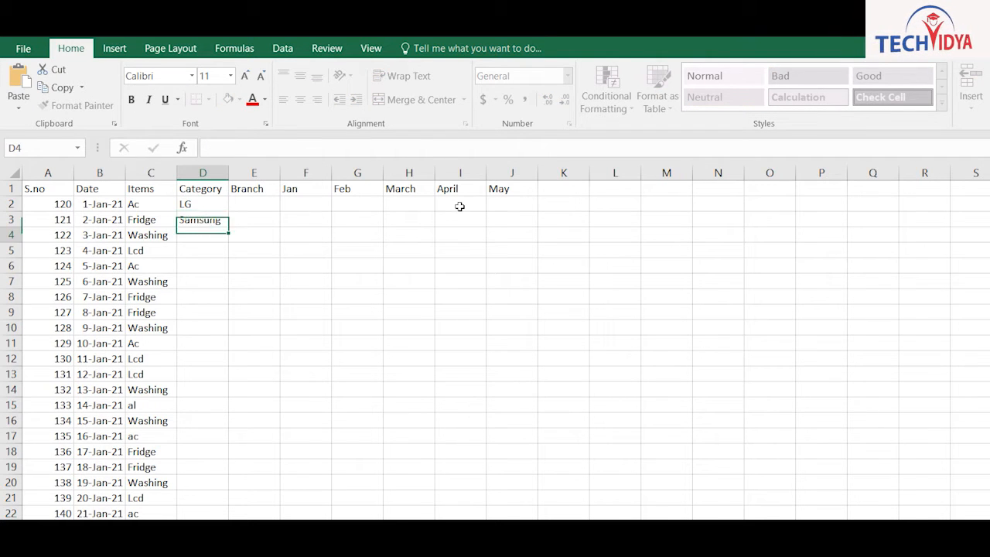
{"action": "key", "text": "Return"}
{"action": "type", "text": "S"}
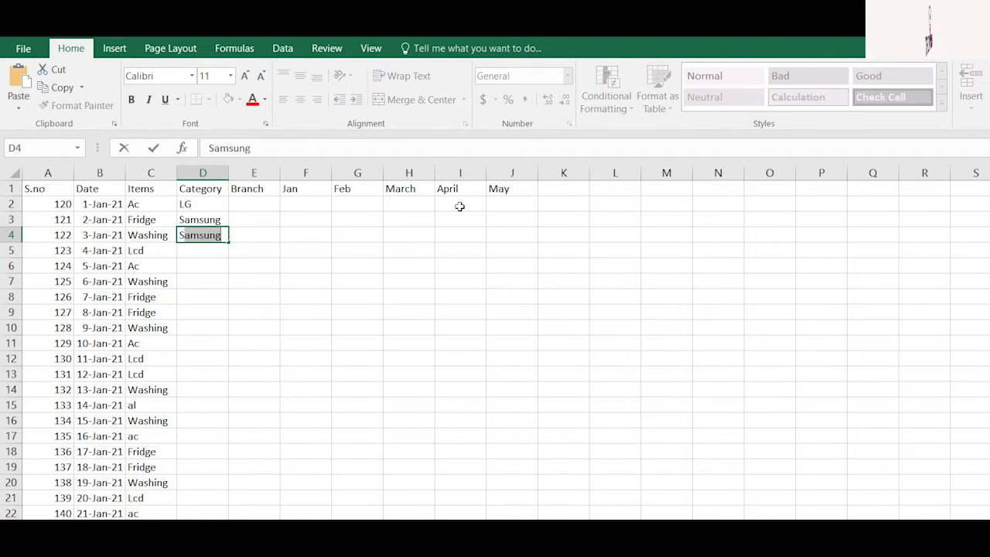
{"action": "type", "text": "ony"}
{"action": "key", "text": "Return"}
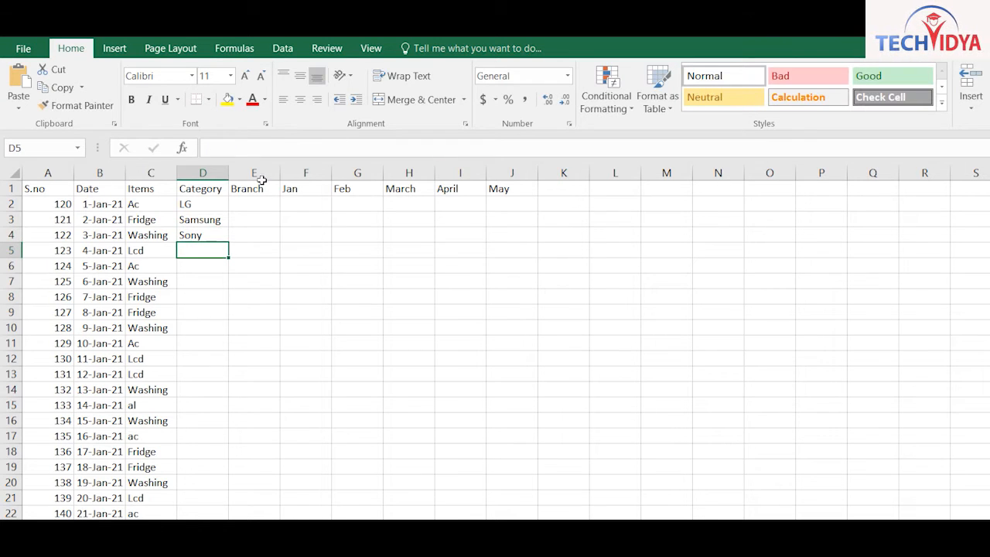
{"action": "left_click_drag", "start_coordinate": [185, 204], "coordinate": [191, 235]}
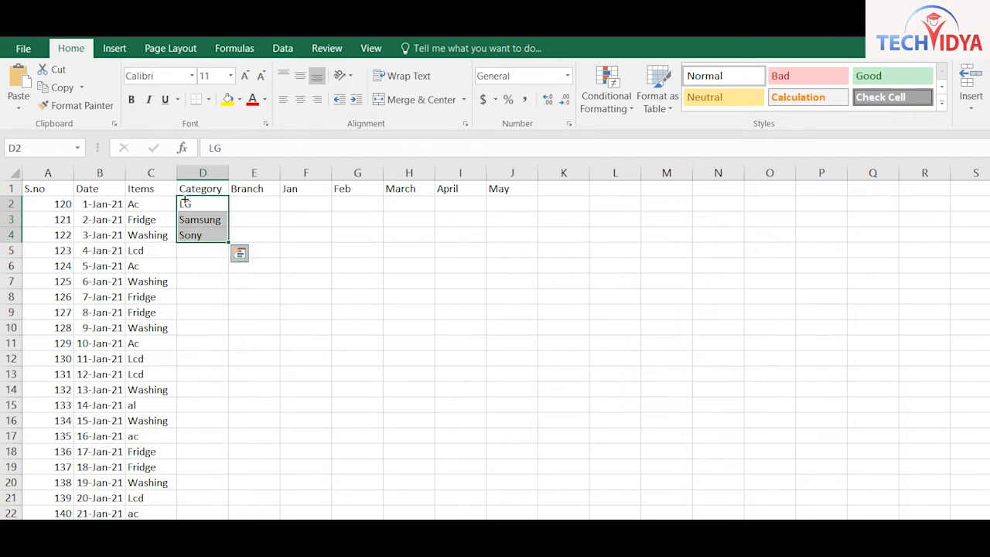
{"action": "double_click", "coordinate": [228, 242]}
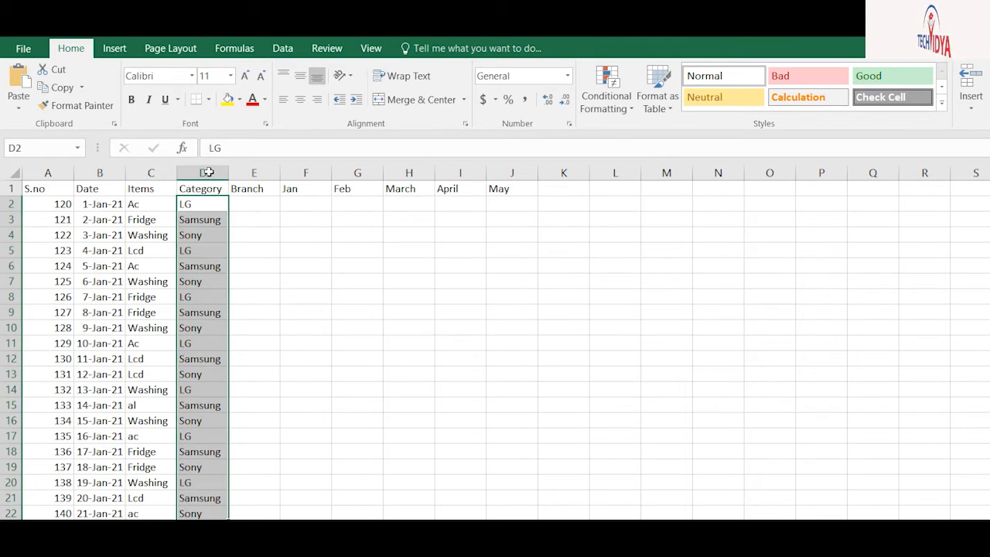
Fill the Branch column E2:E22 with Noida, Delhi and Agra entries
{"action": "left_click", "coordinate": [254, 203]}
{"action": "type", "text": "NOida"}
{"action": "key", "text": "Return"}
{"action": "type", "text": "Delgi"}
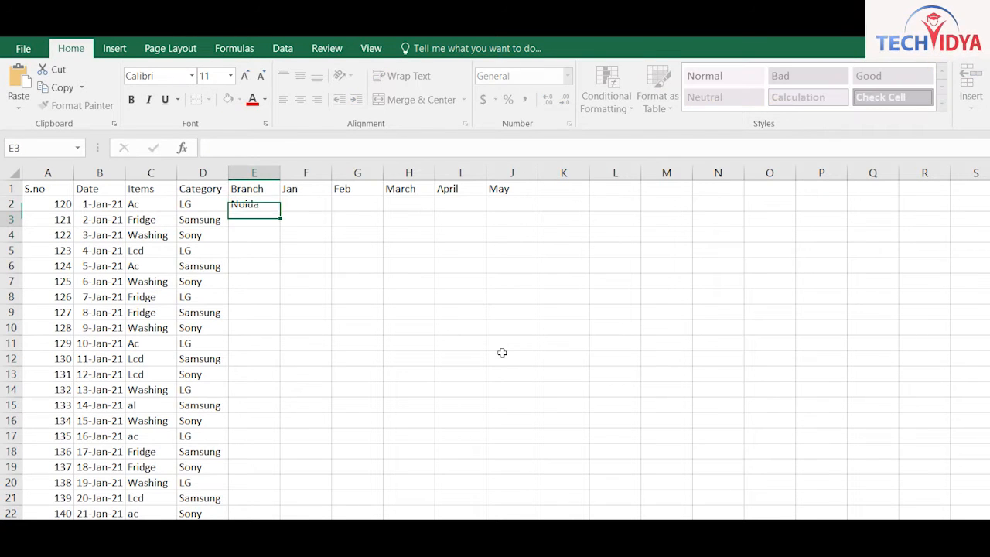
{"action": "key", "text": "BackSpace"}
{"action": "type", "text": "hi"}
{"action": "key", "text": "Return"}
{"action": "type", "text": "Ar"}
{"action": "type", "text": "ra"}
{"action": "key", "text": "Return"}
{"action": "type", "text": "Noida"}
{"action": "key", "text": "Return"}
{"action": "type", "text": "Delhi"}
{"action": "key", "text": "Return"}
{"action": "type", "text": "Delhi Agra Noida"}
{"action": "key", "text": "Return"}
{"action": "type", "text": "Delhi Agra Agra "}
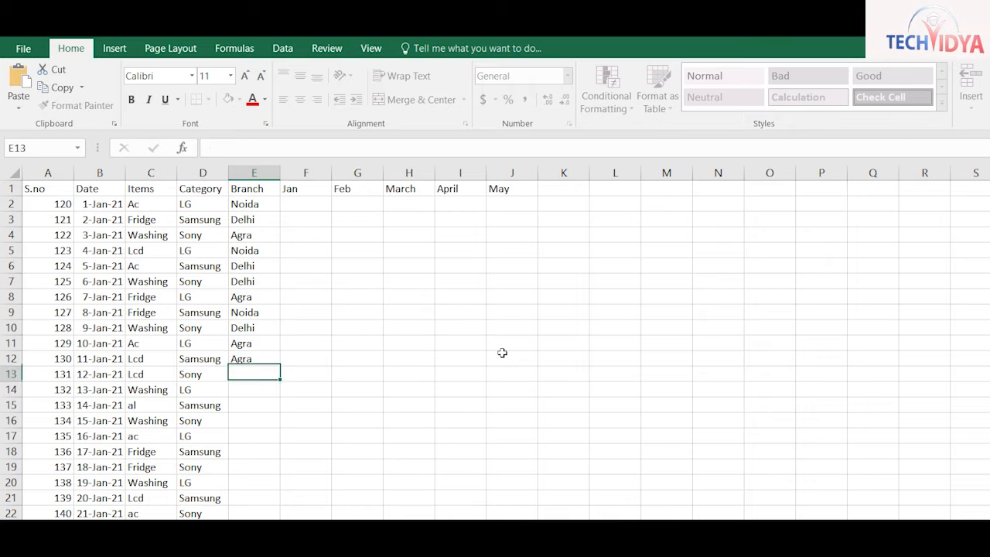
{"action": "type", "text": "Delhi Noida Noida Delhi Agra Agra Noida Delhi Agra"}
{"action": "key", "text": "Return"}
{"action": "type", "text": "Delhi"}
{"action": "key", "text": "ctrl+Return"}
Move to F2 and begin selecting across the Jan to May columns
{"action": "key", "text": "ctrl+Up"}
{"action": "key", "text": "Down"}
{"action": "key", "text": "Right"}
{"action": "key", "text": "shift+Right"}
{"action": "key", "text": "shift+Right"}
{"action": "key", "text": "shift+Right"}
{"action": "key", "text": "shift+Right"}
Fill F2:J22 with =RANDBETWEEN(20,98) and copy the resulting number range
{"action": "key", "text": "shift+Down"}
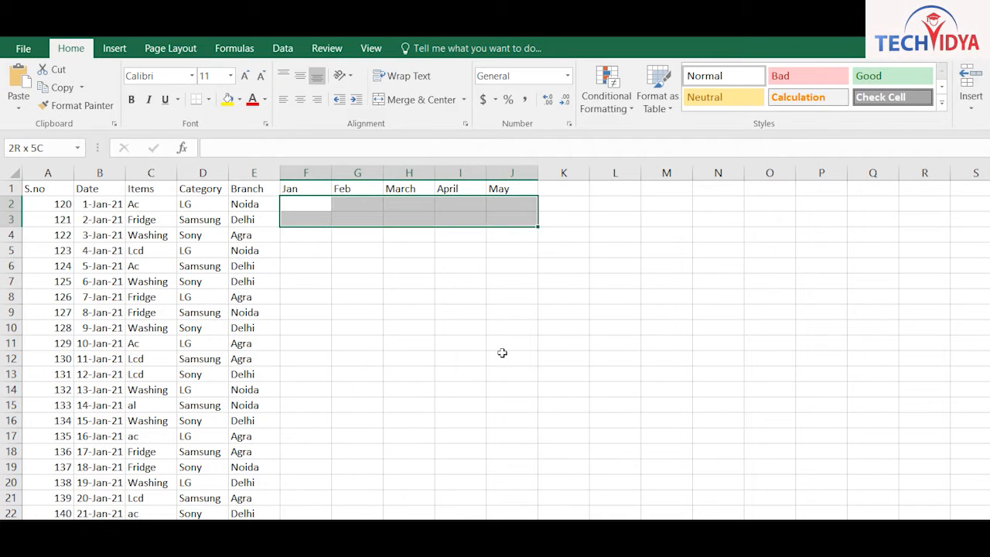
{"action": "key", "text": "shift+Down"}
{"action": "key", "text": "shift+Down"}
{"action": "key", "text": "shift+Down"}
{"action": "key", "text": "shift+Down"}
{"action": "key", "text": "shift+Down"}
{"action": "key", "text": "shift+Down"}
{"action": "key", "text": "shift+Down"}
{"action": "key", "text": "shift+Down"}
{"action": "key", "text": "shift+Down"}
{"action": "key", "text": "shift+Down"}
{"action": "key", "text": "shift+Down"}
{"action": "key", "text": "shift+Down"}
{"action": "key", "text": "shift+Down"}
{"action": "key", "text": "shift+Down"}
{"action": "key", "text": "shift+Down"}
{"action": "key", "text": "shift+Down"}
{"action": "key", "text": "shift+Down"}
{"action": "key", "text": "shift+Down"}
{"action": "key", "text": "shift+Down"}
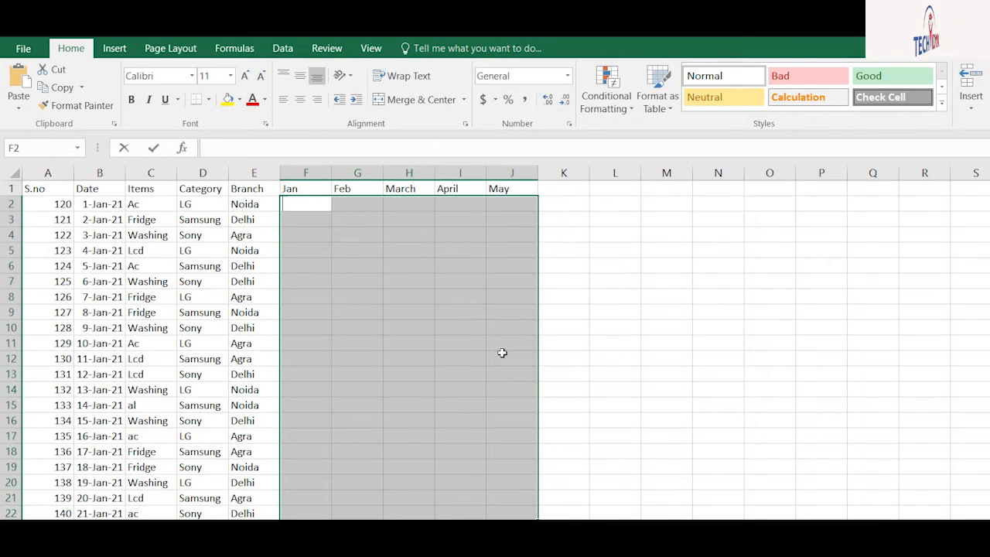
{"action": "type", "text": "=rand"}
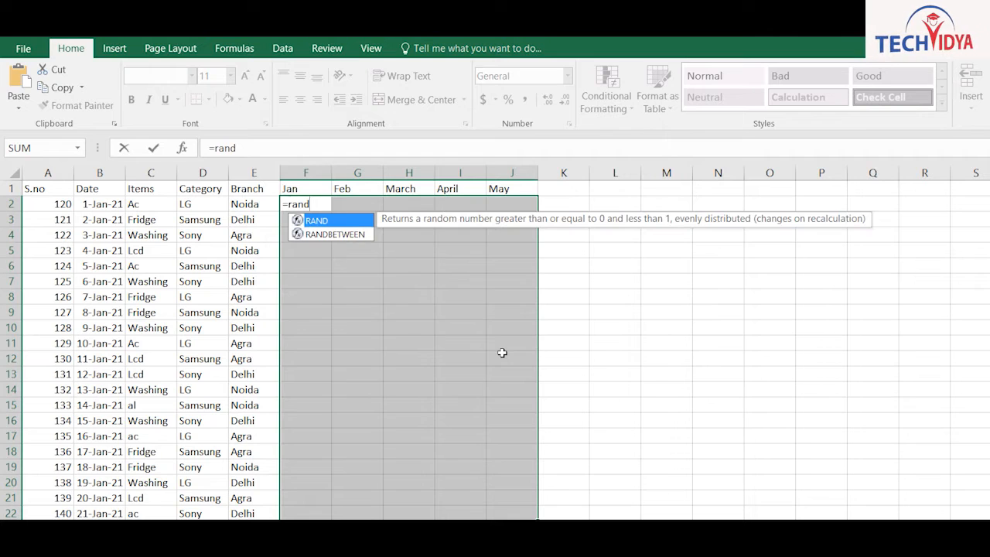
{"action": "key", "text": "Down"}
{"action": "key", "text": "Tab"}
{"action": "type", "text": "20,9"}
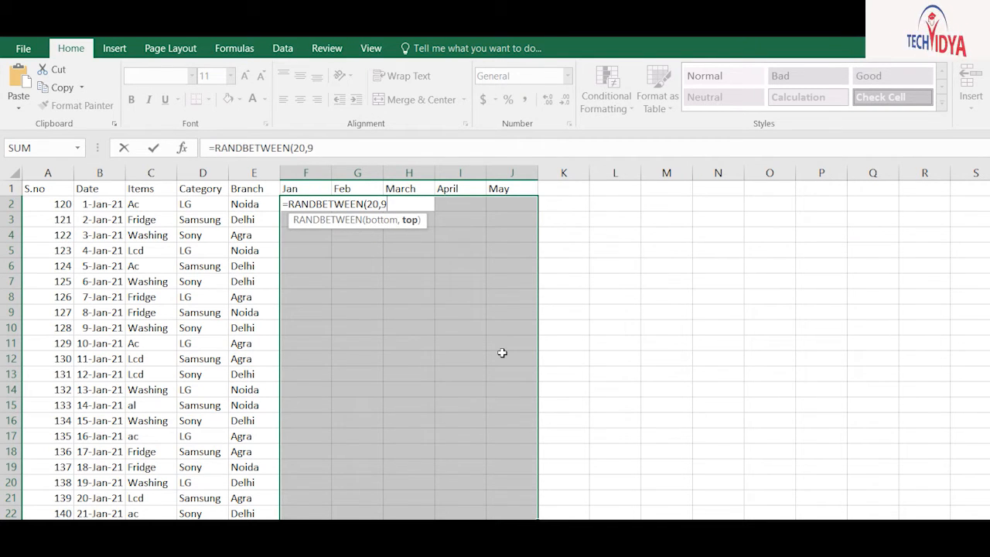
{"action": "type", "text": "8)"}
{"action": "key", "text": "ctrl+Return"}
{"action": "key", "text": "ctrl+c"}
{"action": "key", "text": "alt+h"}
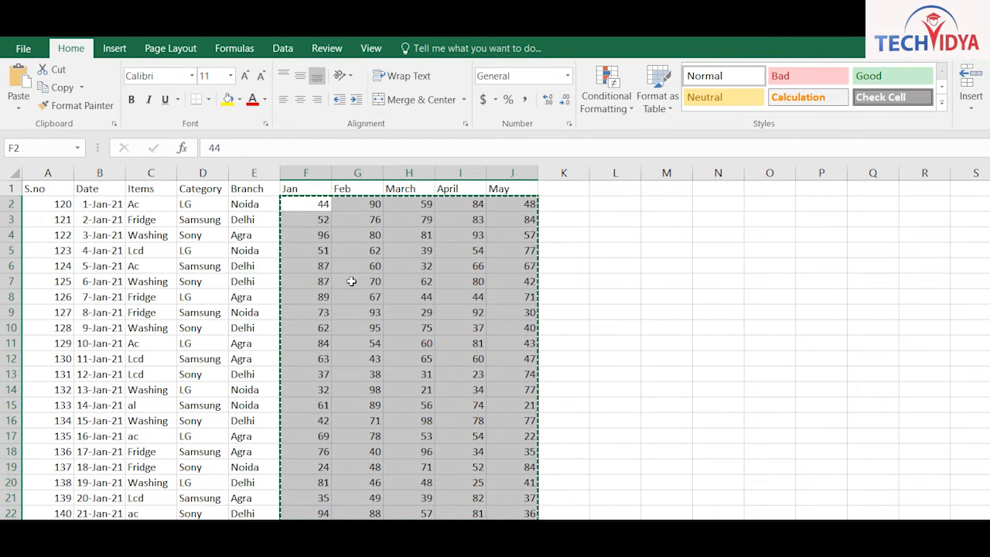
Make the A1:J1 header labels bold and centred
{"action": "left_click", "coordinate": [460, 343]}
{"action": "left_click_drag", "start_coordinate": [352, 136], "coordinate": [391, 141]}
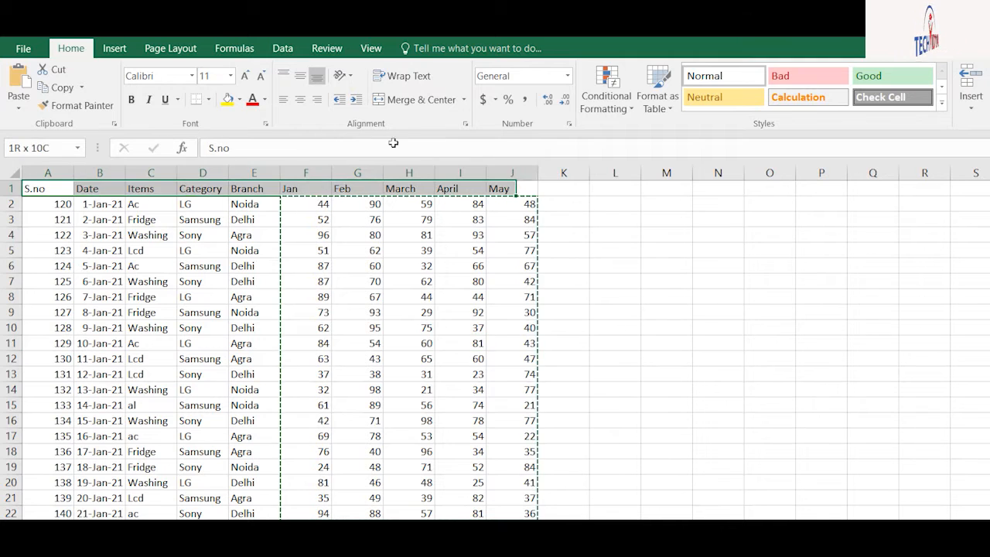
{"action": "left_click", "coordinate": [300, 99]}
{"action": "left_click", "coordinate": [460, 328]}
With a cell inside the data selected, browse Format as Table styles without applying one
{"action": "left_click", "coordinate": [306, 234]}
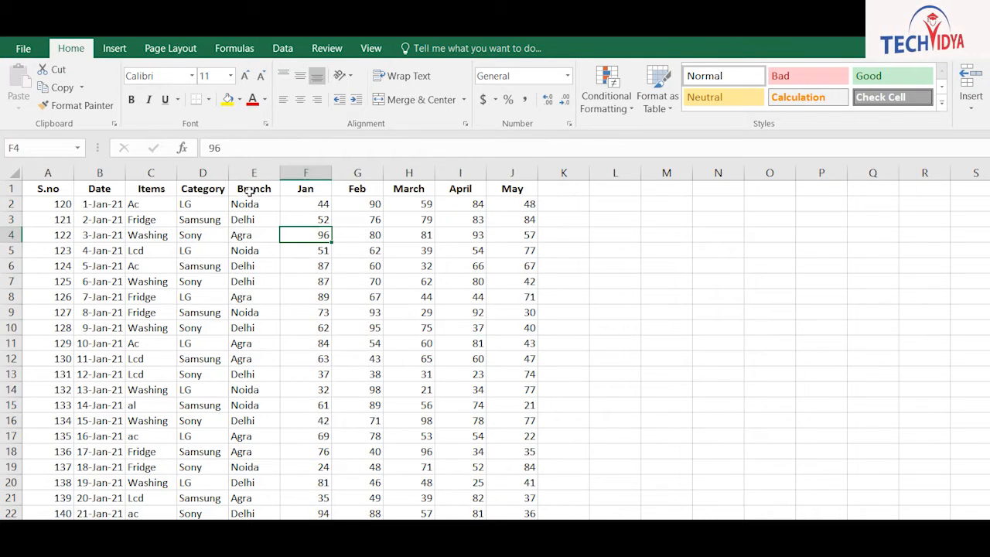
{"action": "left_click", "coordinate": [658, 89]}
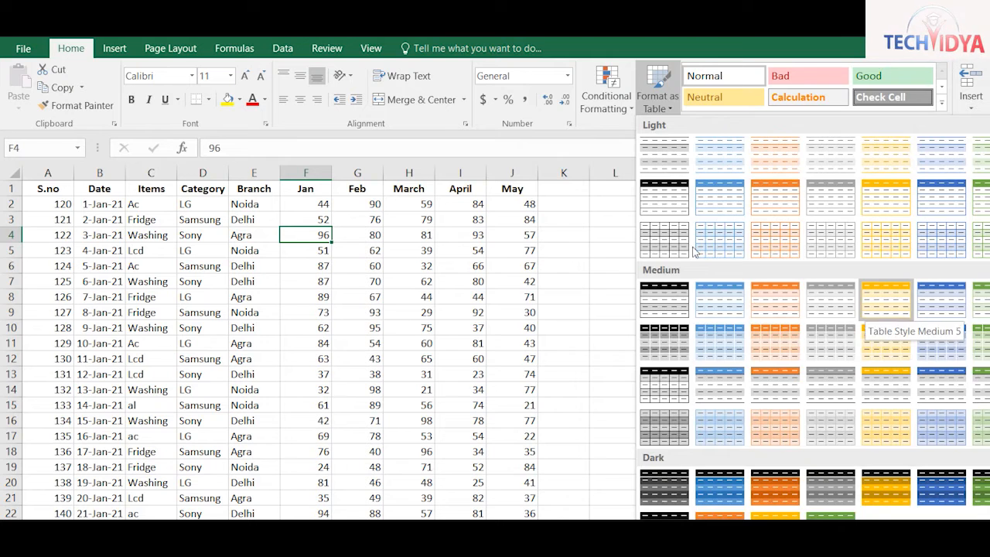
{"action": "key", "text": "Escape"}
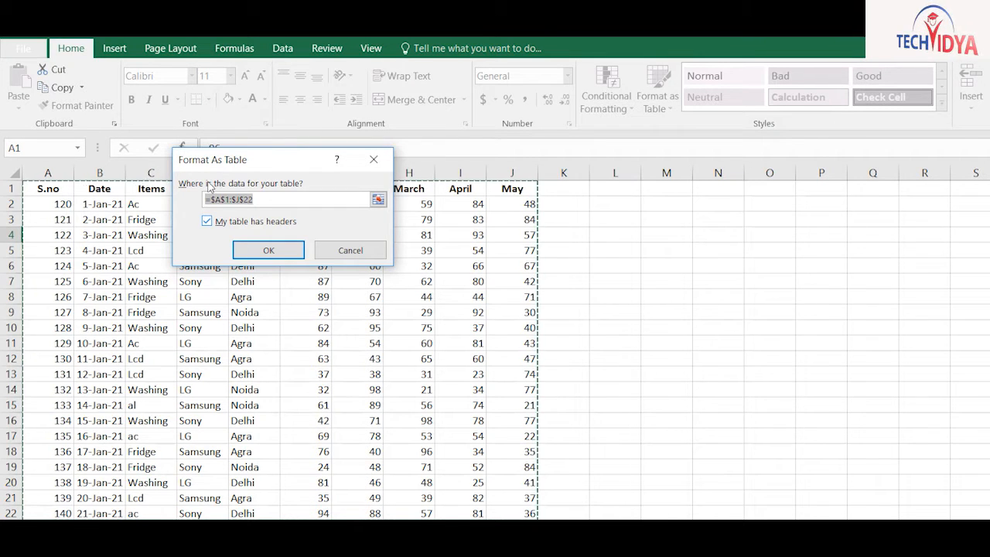
Format A1:J22 as an orange banded table using row 1 as headers, undoing the Column1 version
{"action": "key", "text": "alt+m"}
{"action": "key", "text": "Return"}
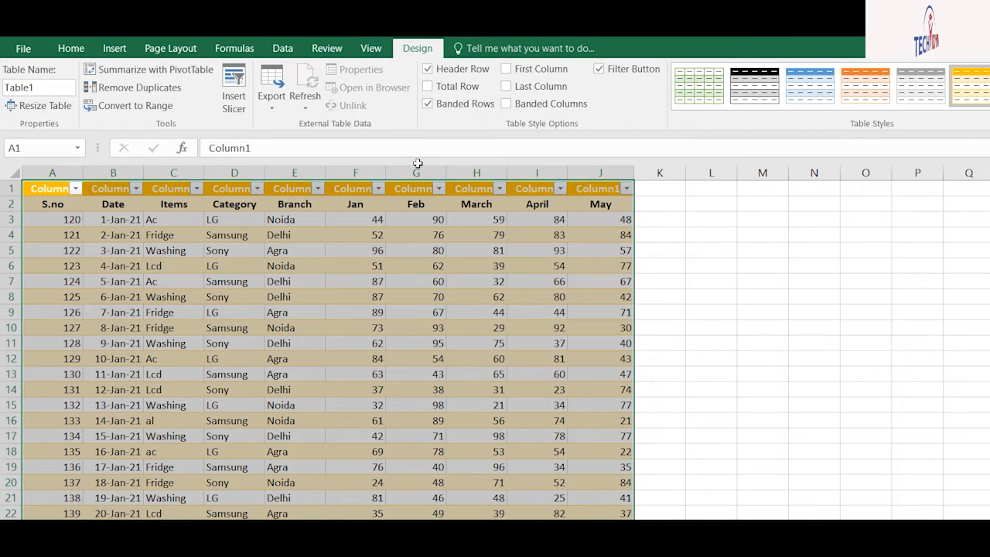
{"action": "key", "text": "ctrl+z"}
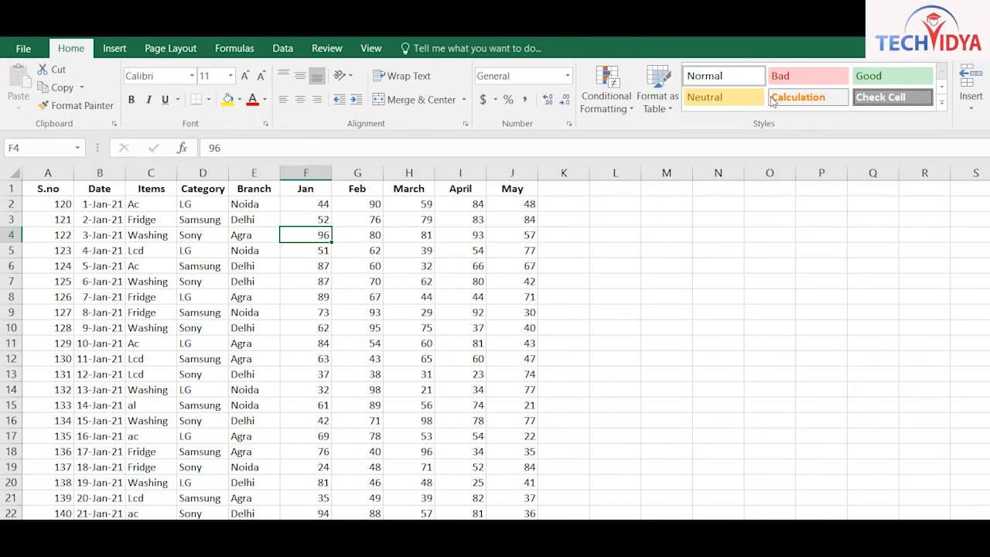
{"action": "left_click", "coordinate": [658, 97]}
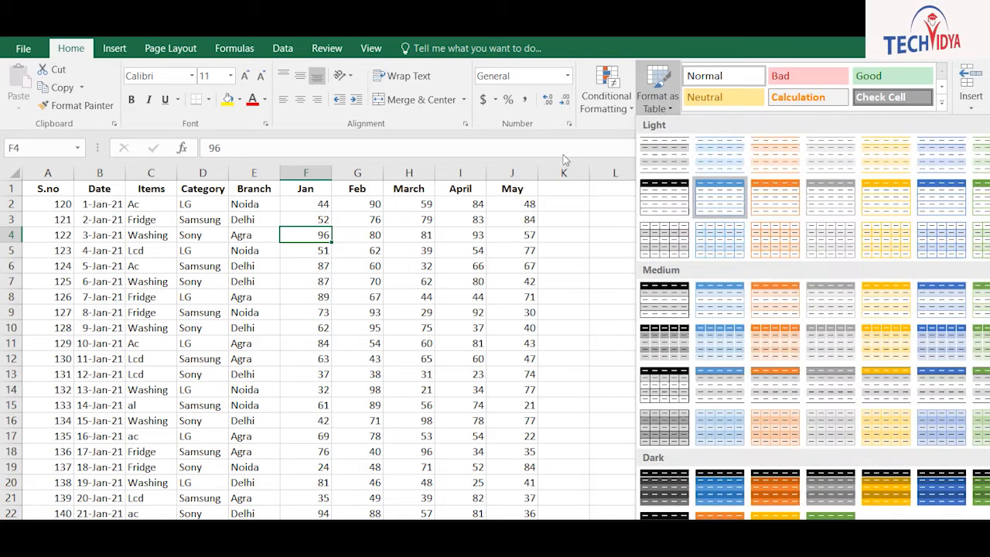
{"action": "left_click", "coordinate": [690, 246]}
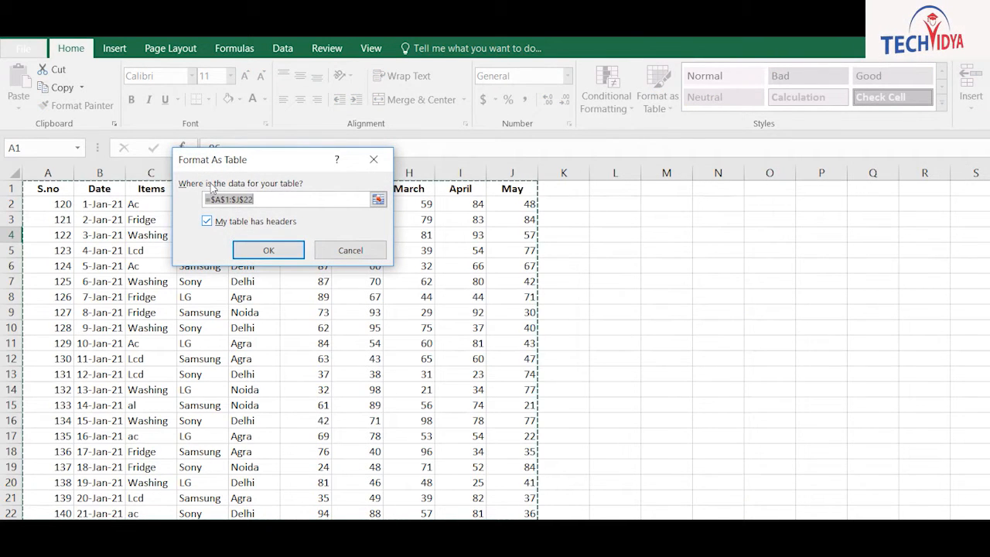
{"action": "key", "text": "Return"}
{"action": "left_click", "coordinate": [263, 281]}
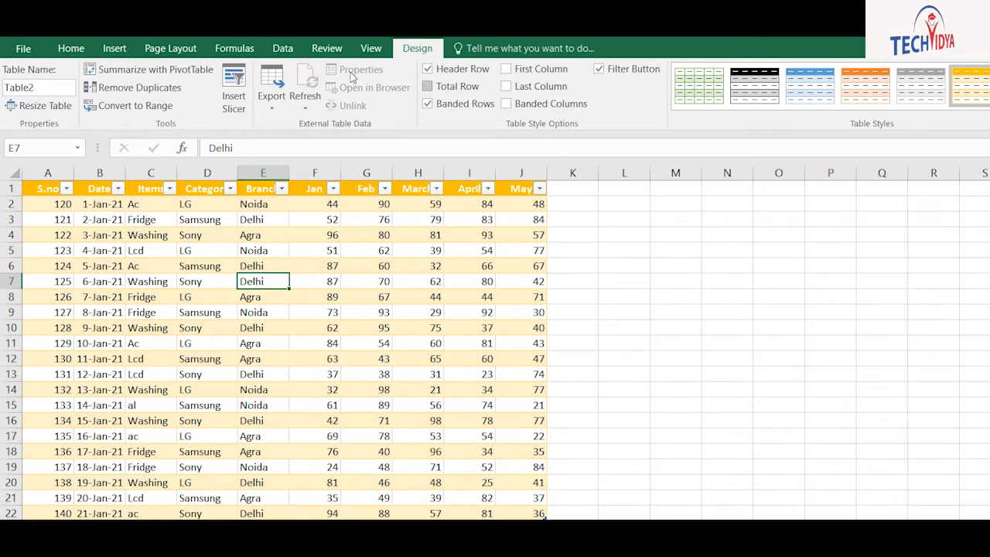
Turn on the total row and bold first and last columns, leaving banded columns off
{"action": "left_click", "coordinate": [428, 86]}
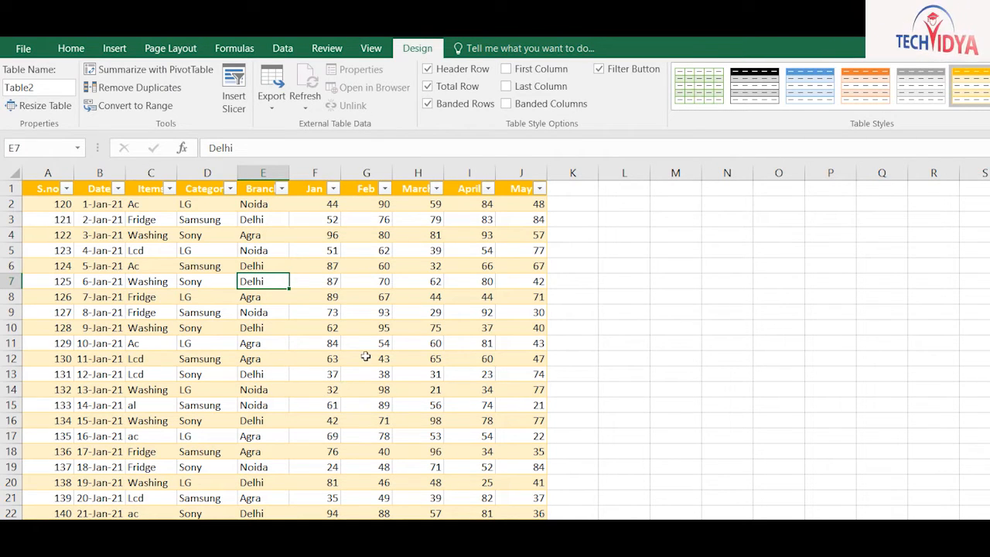
{"action": "left_click", "coordinate": [506, 86]}
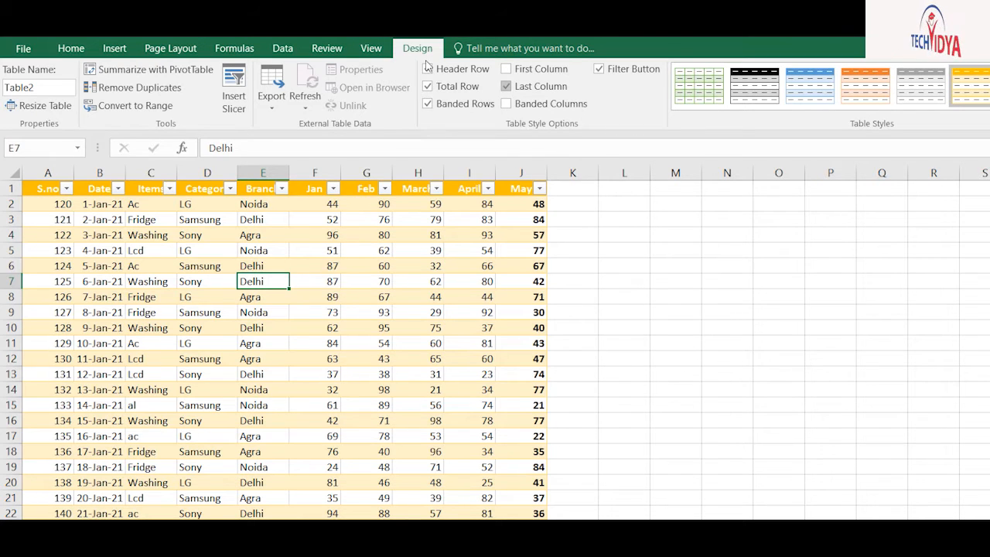
{"action": "left_click", "coordinate": [506, 69]}
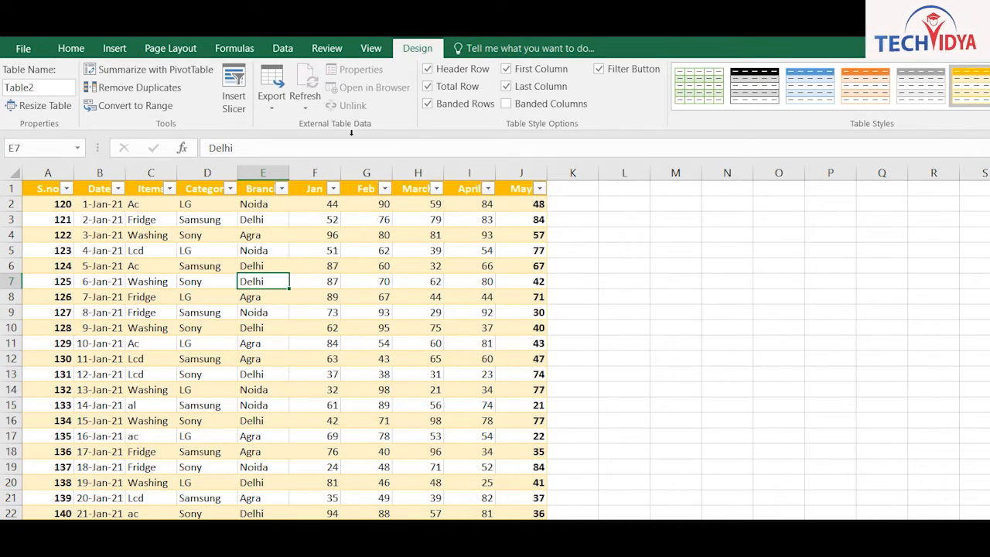
{"action": "left_click", "coordinate": [506, 103]}
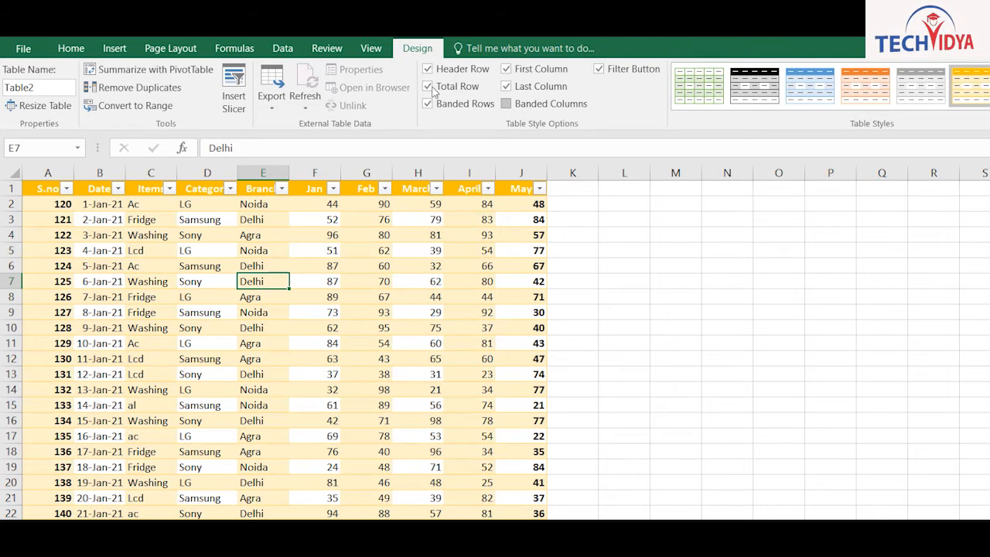
{"action": "left_click", "coordinate": [506, 103]}
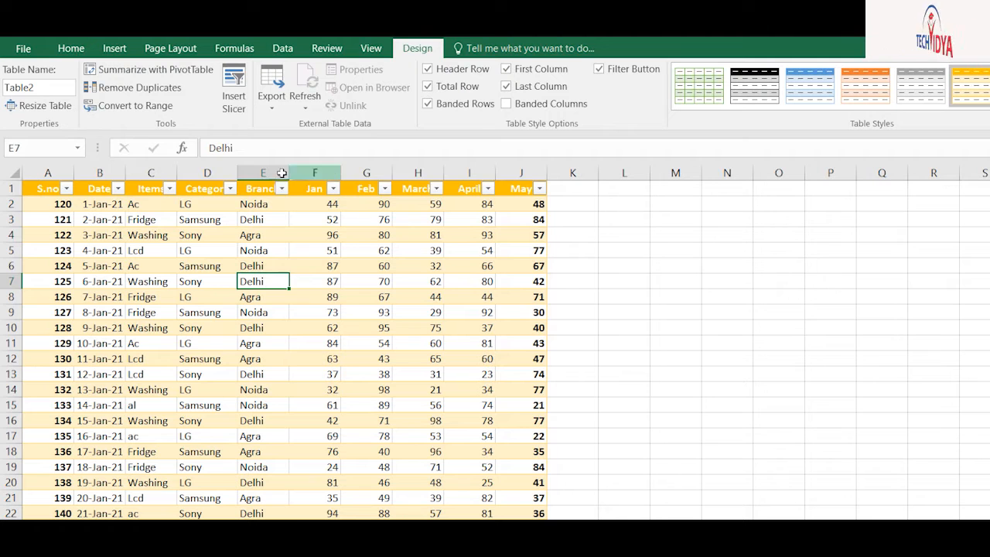
Make the total row count the Items and show the March maximum
{"action": "key", "text": "Right"}
{"action": "key", "text": "Right"}
{"action": "key", "text": "Right"}
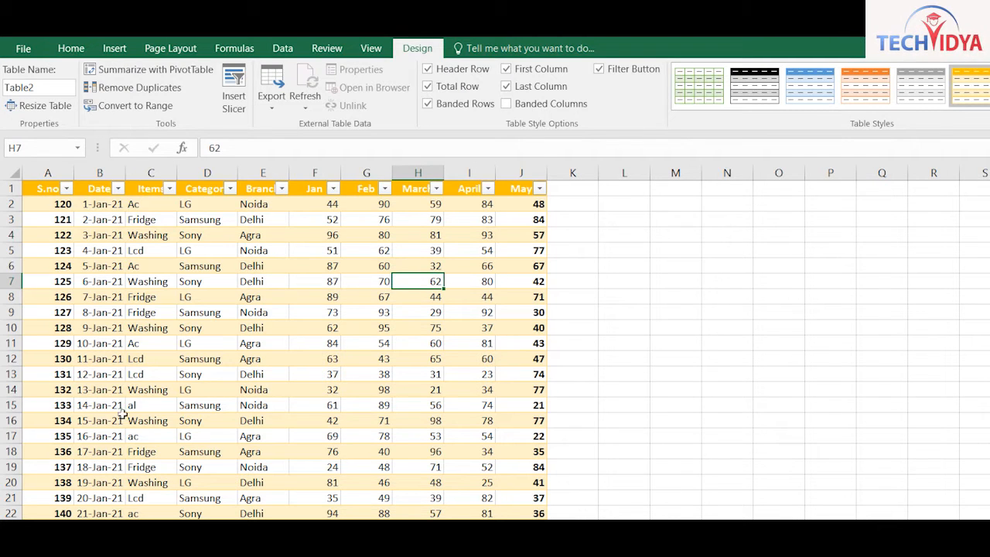
{"action": "left_click", "coordinate": [121, 423]}
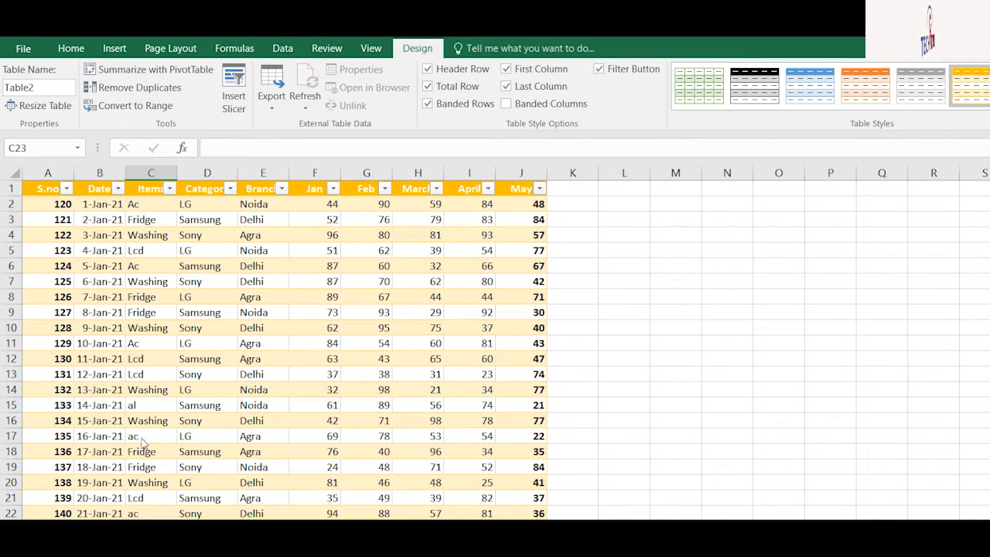
{"action": "left_click", "coordinate": [136, 453]}
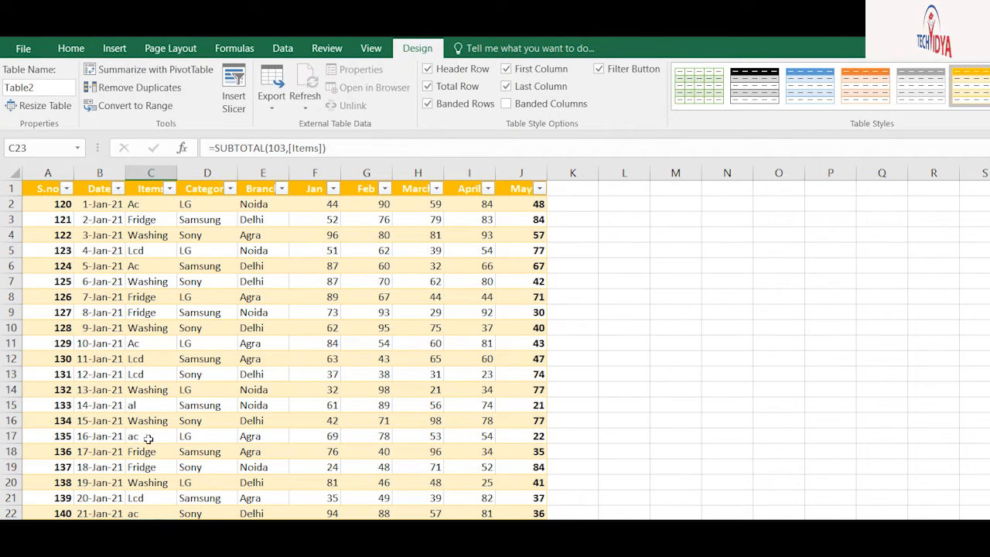
{"action": "key", "text": "Right"}
{"action": "key", "text": "Right"}
{"action": "key", "text": "Right"}
{"action": "key", "text": "Right"}
{"action": "key", "text": "Right"}
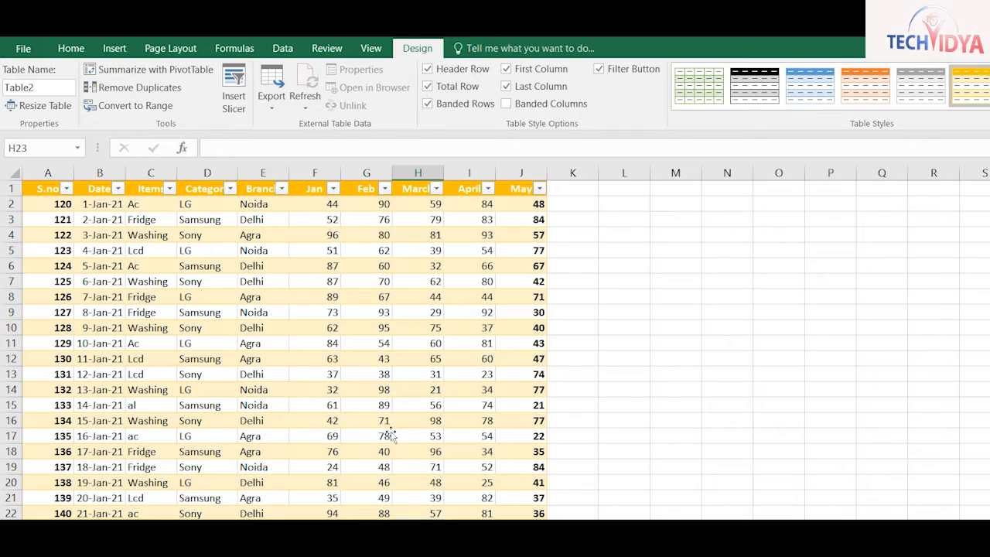
{"action": "left_click", "coordinate": [335, 473]}
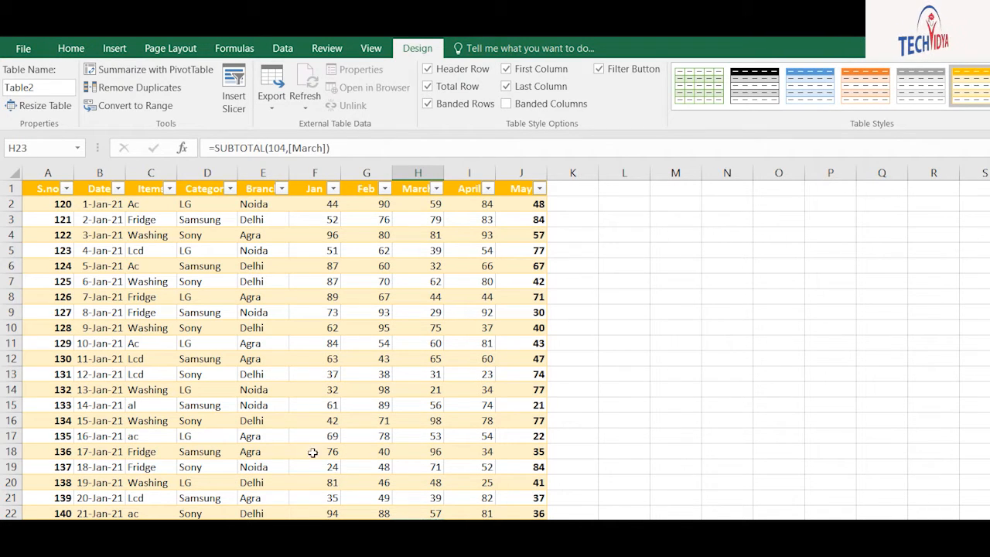
{"action": "key", "text": "Left"}
{"action": "key", "text": "Left"}
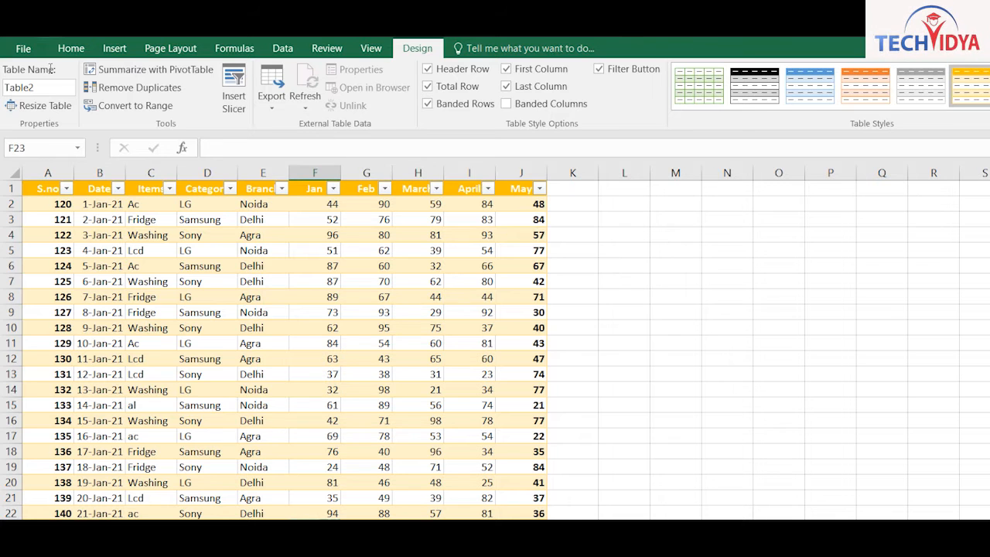
{"action": "left_click", "coordinate": [281, 189]}
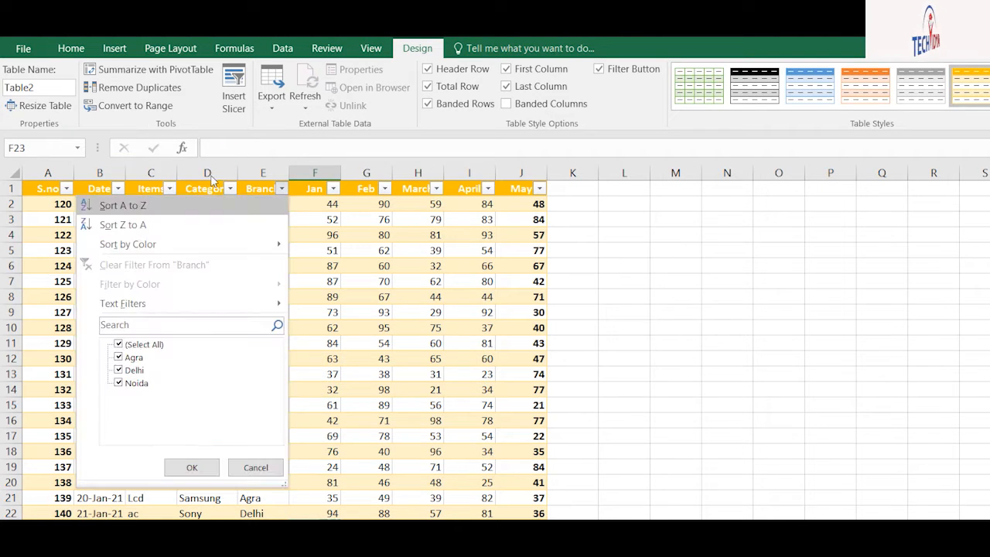
{"action": "left_click", "coordinate": [118, 344]}
{"action": "left_click", "coordinate": [119, 357]}
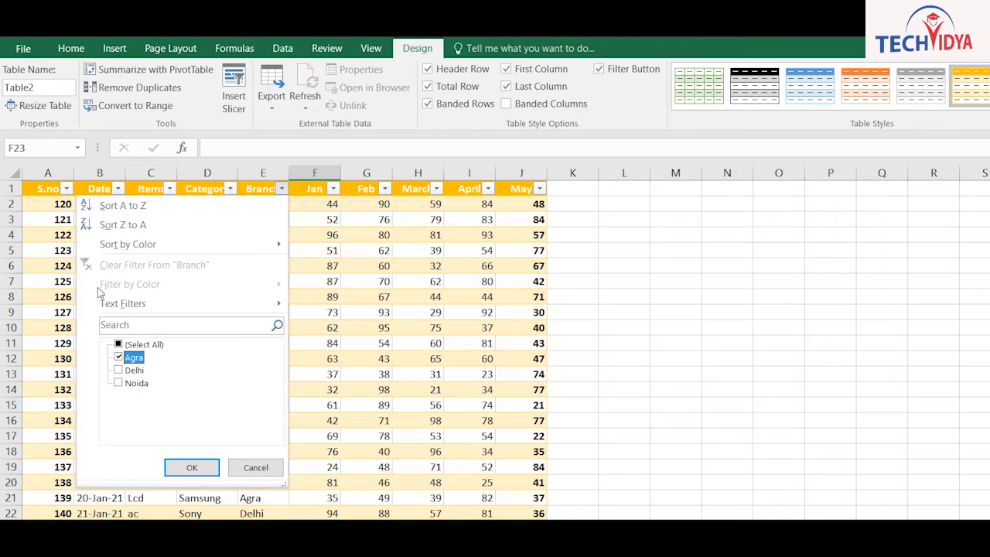
{"action": "left_click", "coordinate": [118, 357]}
{"action": "left_click", "coordinate": [118, 383]}
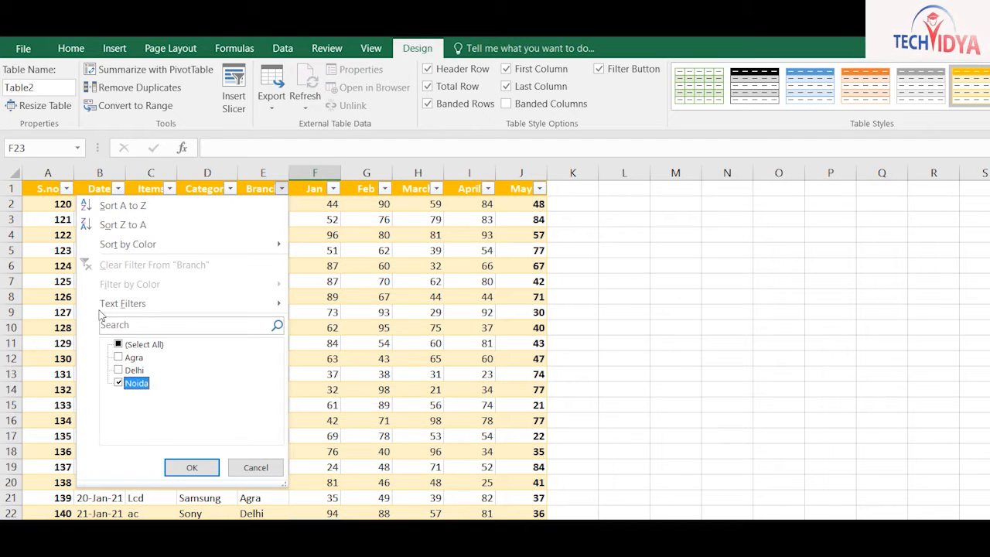
{"action": "key", "text": "Return"}
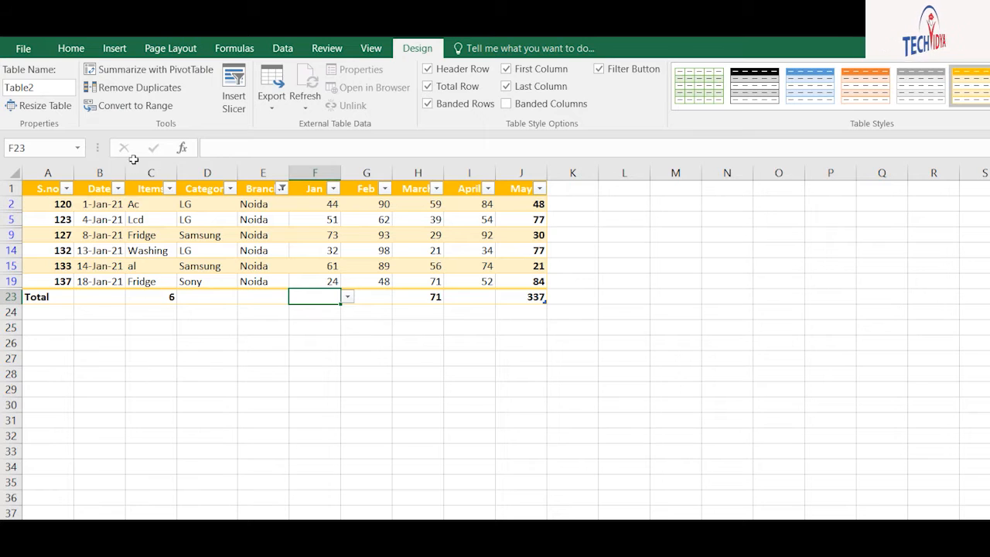
{"action": "left_click", "coordinate": [169, 189]}
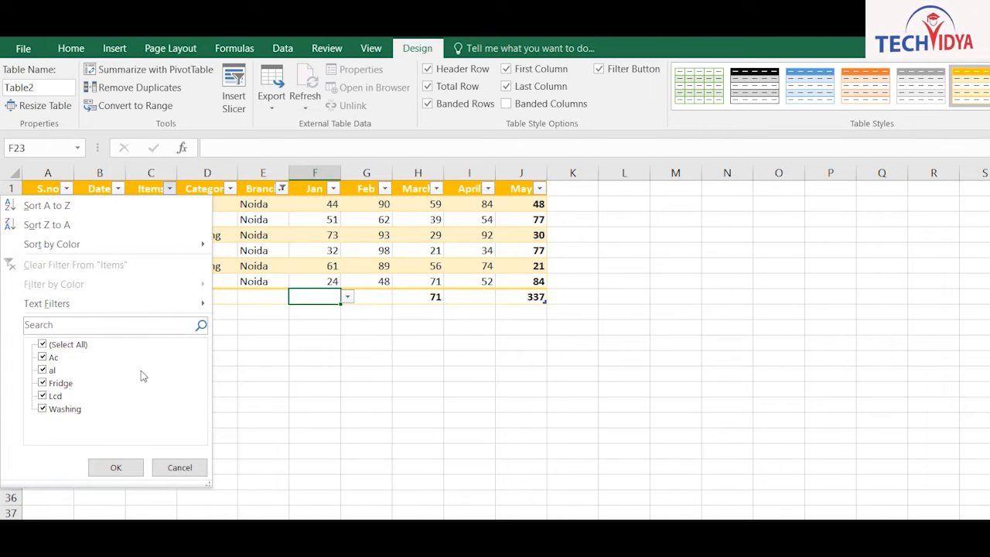
{"action": "key", "text": "Escape"}
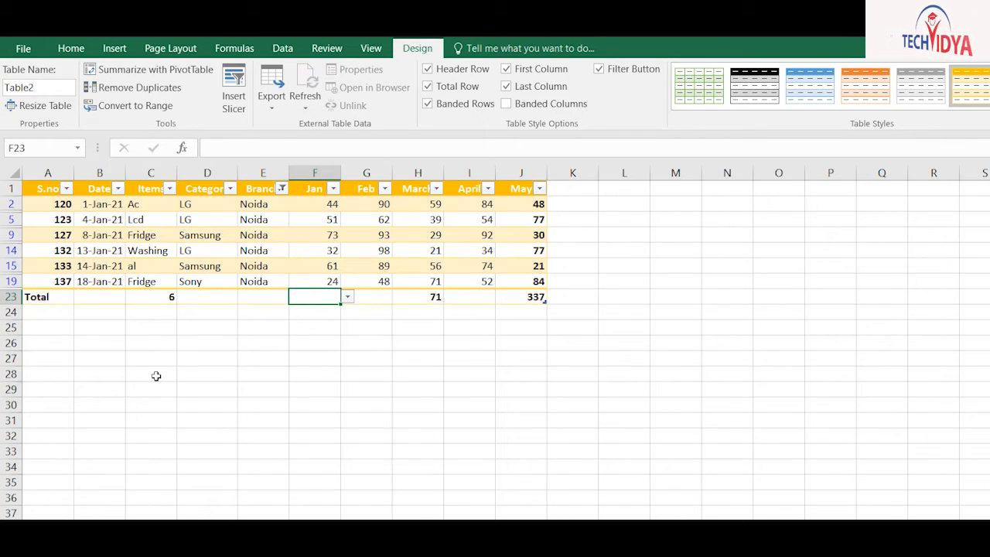
{"action": "left_click", "coordinate": [231, 189]}
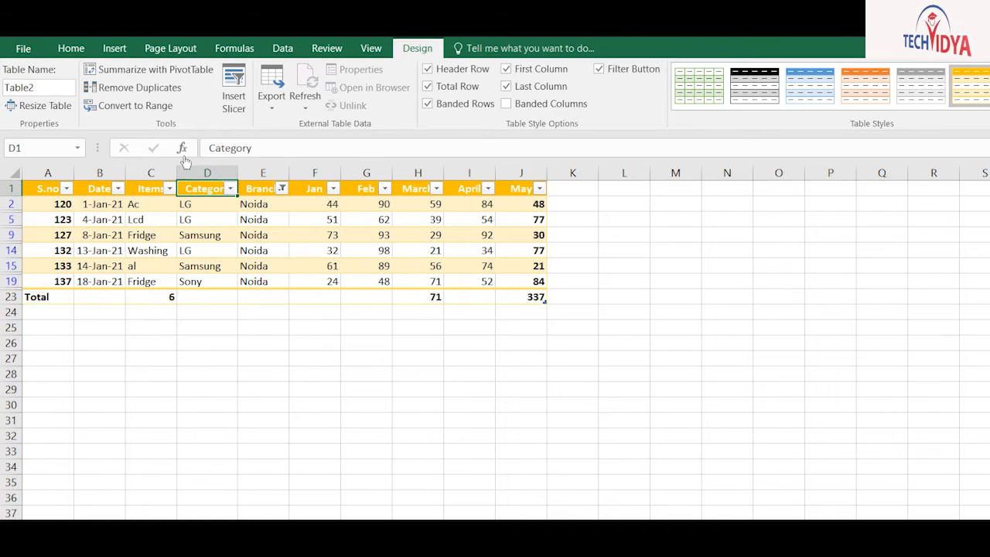
{"action": "left_click", "coordinate": [68, 344]}
{"action": "left_click", "coordinate": [68, 370]}
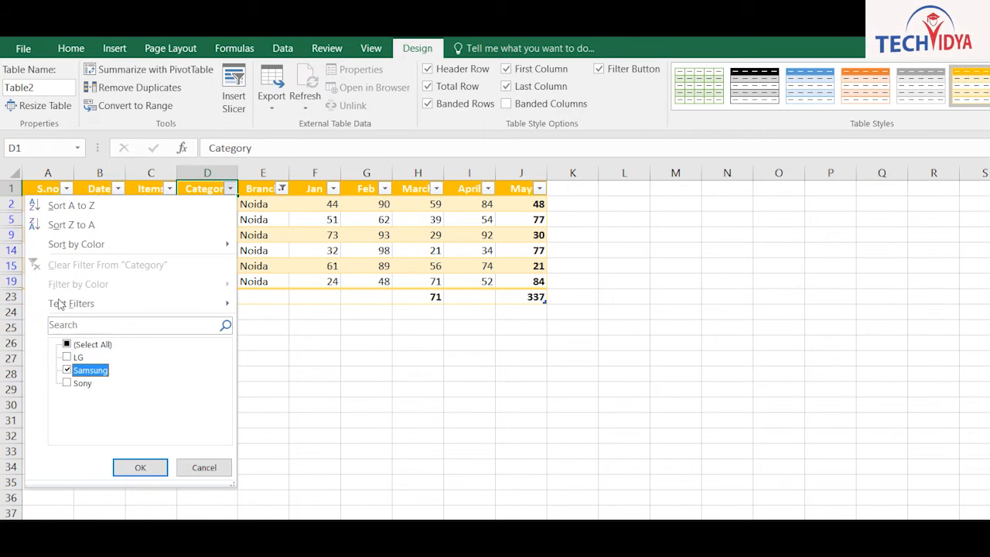
{"action": "left_click", "coordinate": [140, 467]}
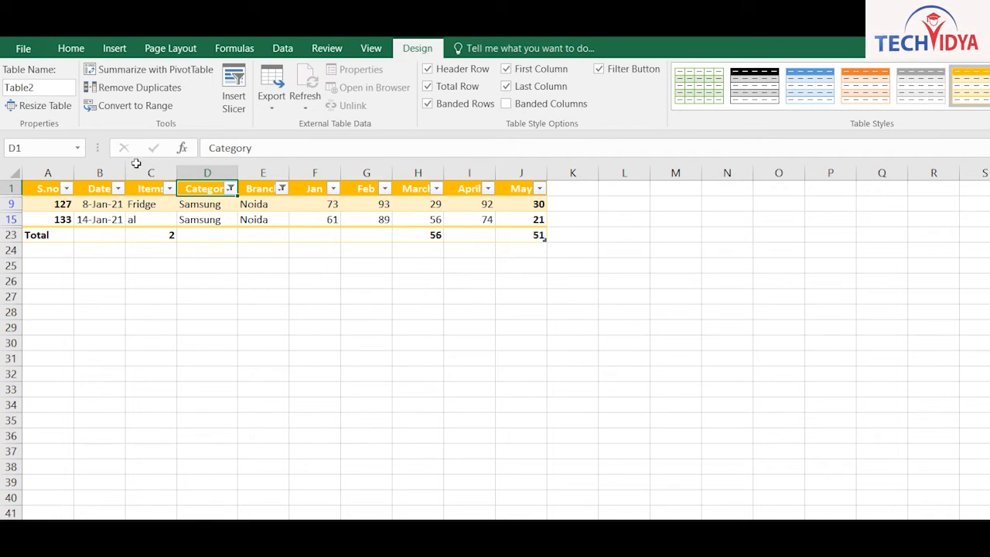
{"action": "left_click", "coordinate": [231, 189]}
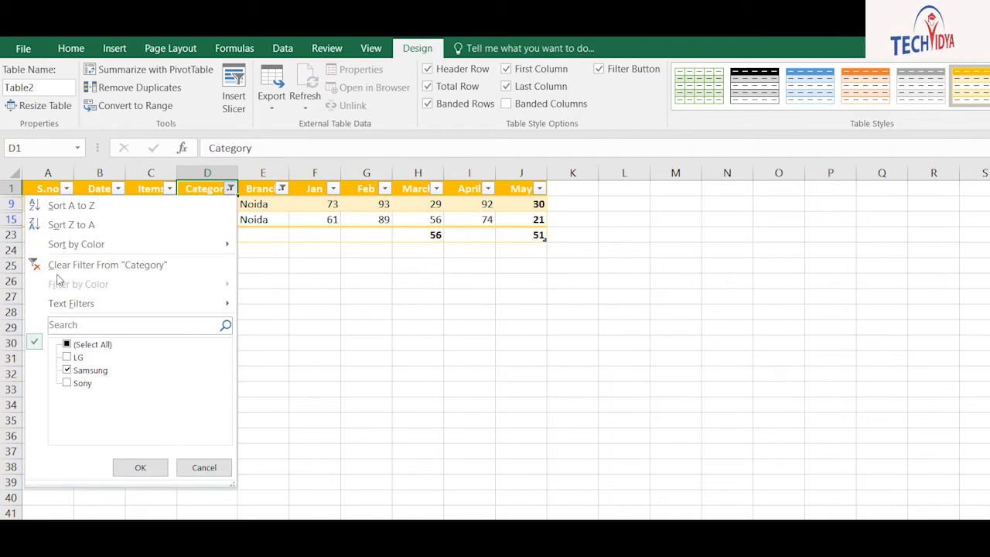
{"action": "left_click", "coordinate": [68, 345]}
{"action": "left_click", "coordinate": [141, 467]}
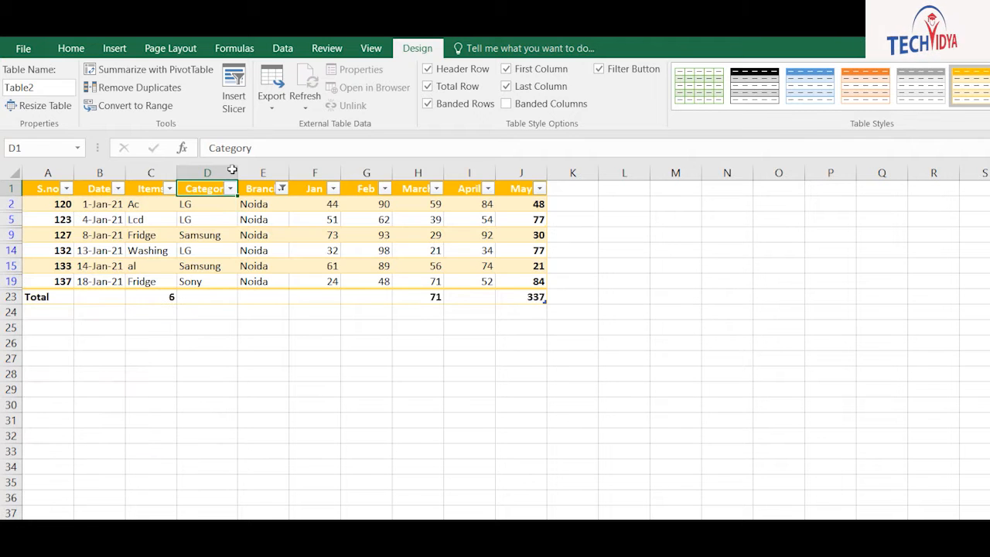
{"action": "left_click", "coordinate": [281, 189]}
{"action": "left_click", "coordinate": [117, 345]}
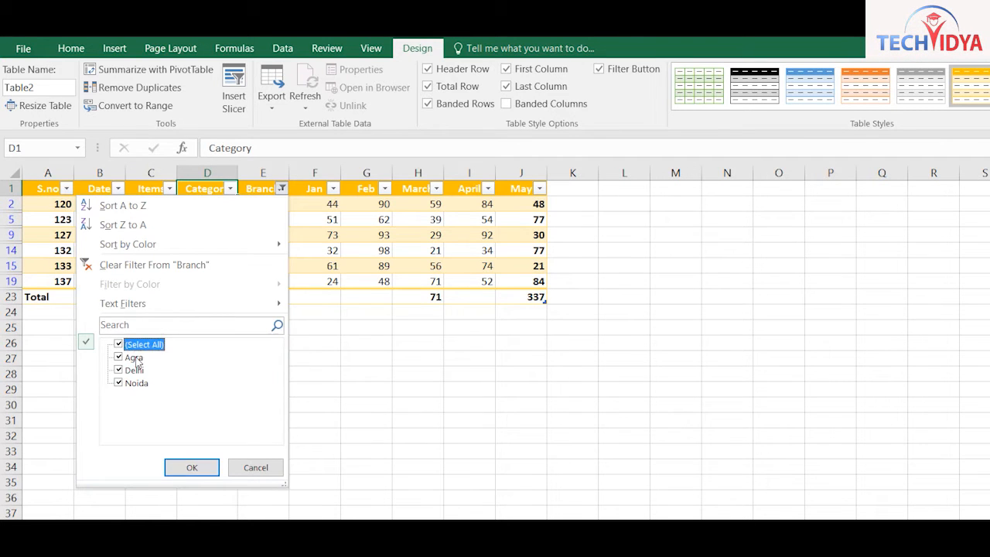
{"action": "left_click", "coordinate": [192, 468]}
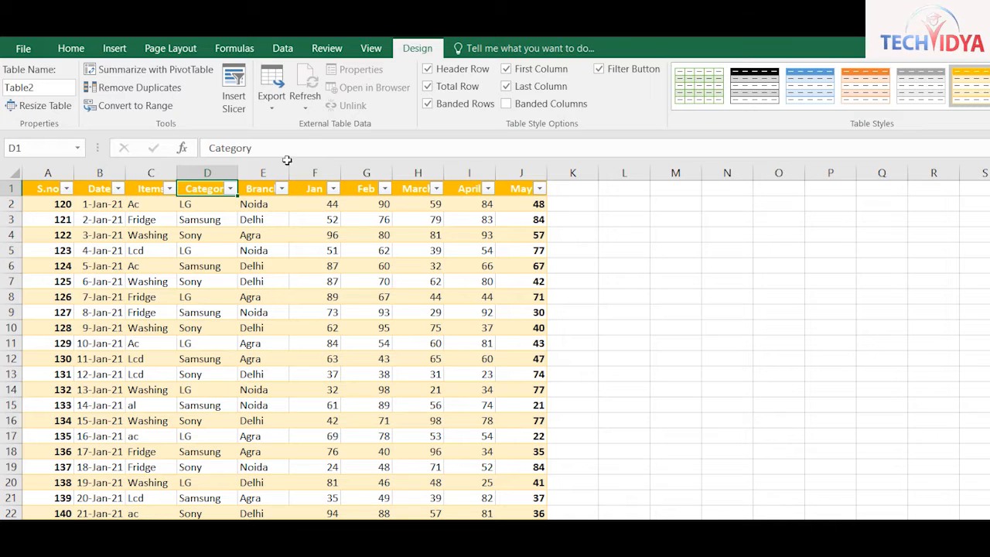
{"action": "left_click", "coordinate": [332, 188]}
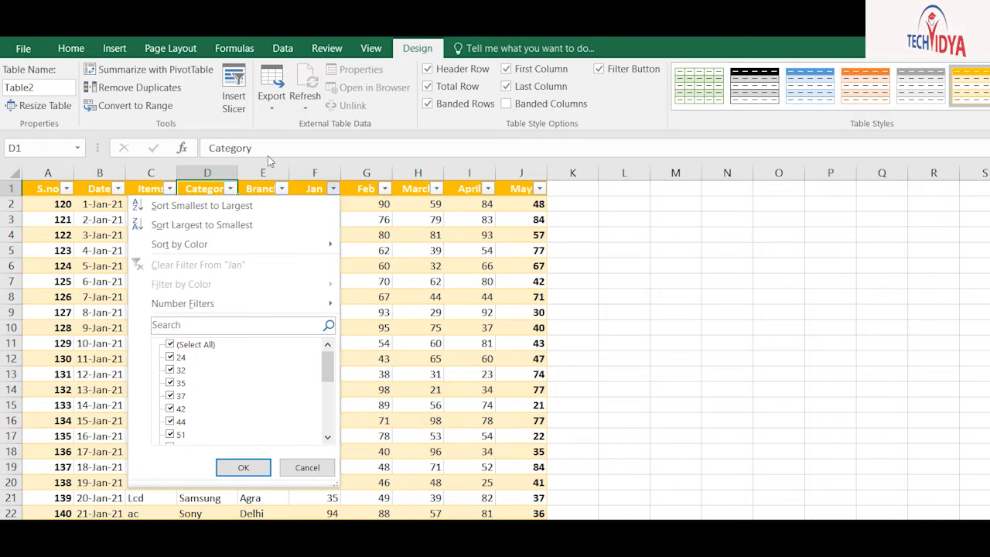
{"action": "mouse_move", "coordinate": [232, 303]}
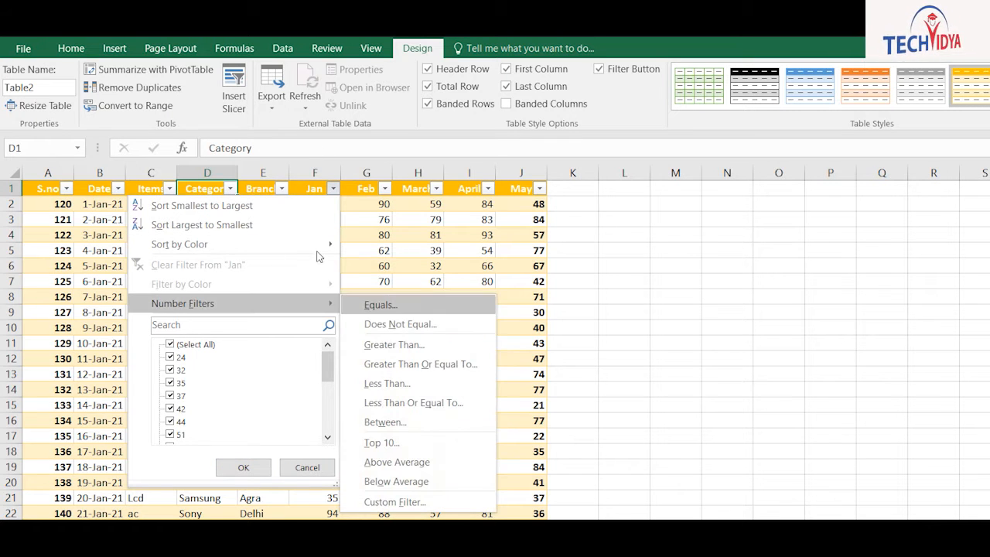
{"action": "left_click", "coordinate": [433, 344]}
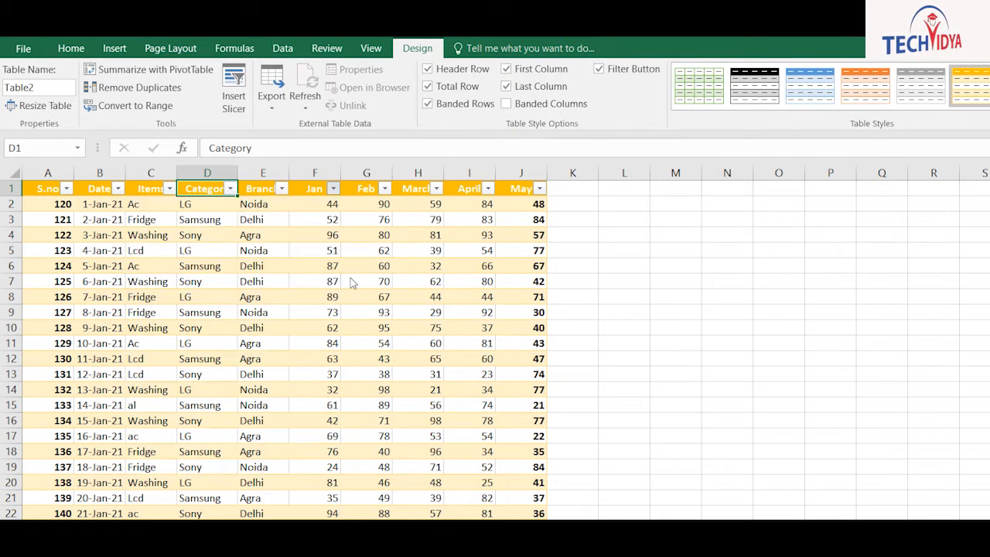
{"action": "type", "text": "70"}
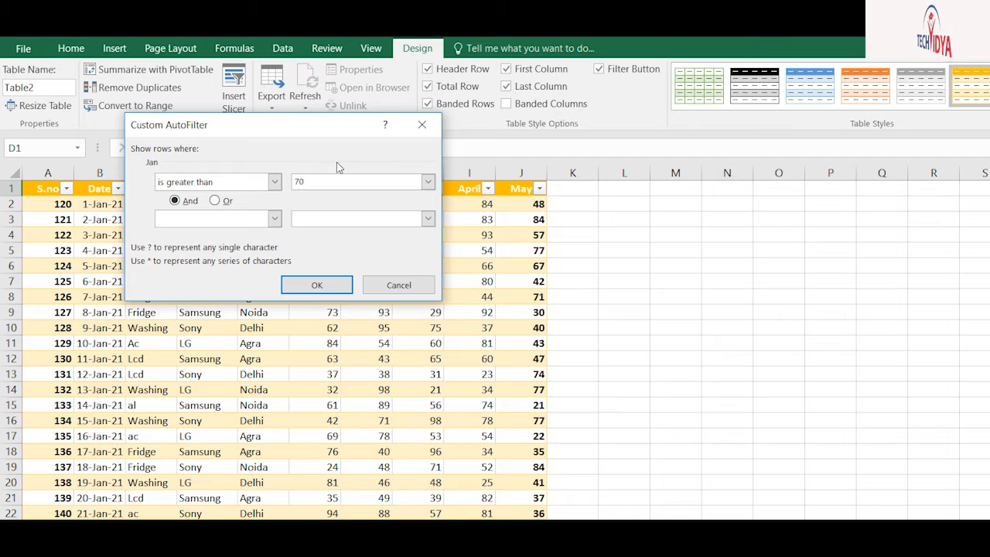
{"action": "left_click", "coordinate": [316, 285]}
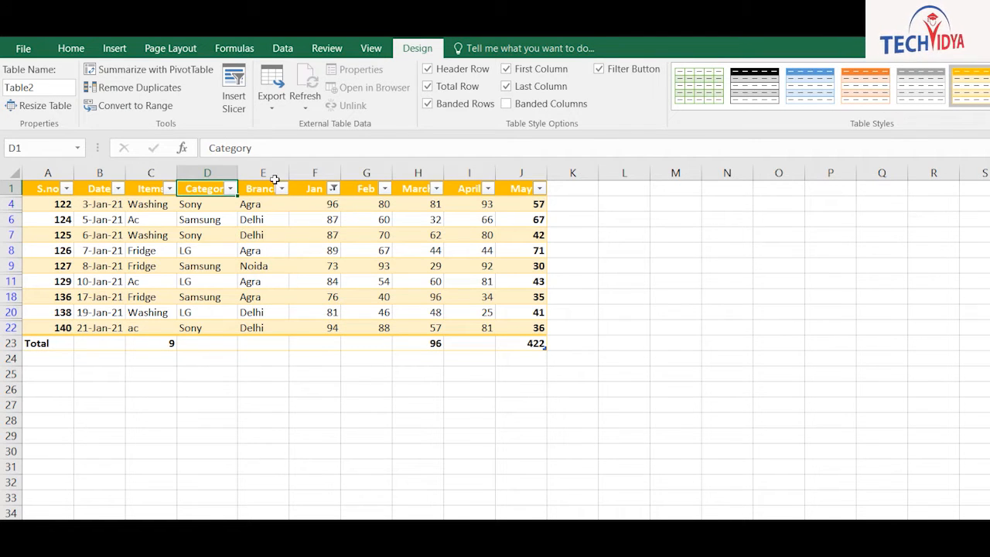
{"action": "left_click", "coordinate": [332, 188]}
{"action": "left_click", "coordinate": [193, 345]}
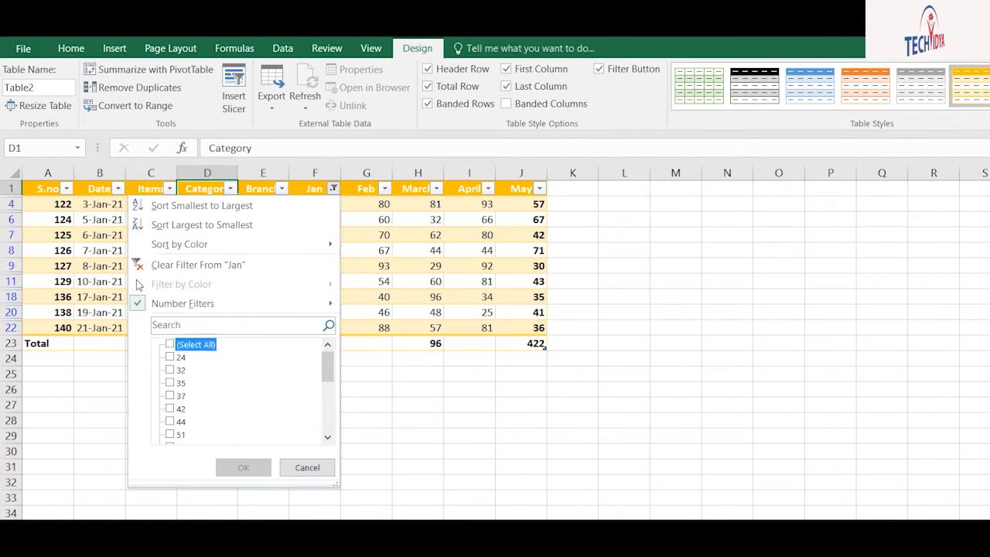
{"action": "key", "text": "Return"}
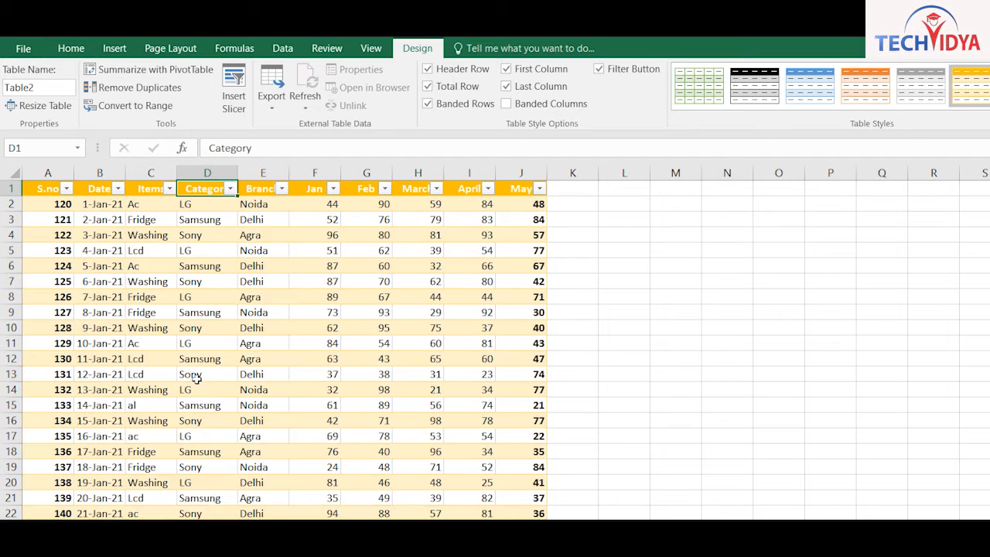
Sort the table by Jan smallest to largest, then re-sort it largest to smallest
{"action": "left_click", "coordinate": [230, 188]}
{"action": "mouse_move", "coordinate": [220, 244]}
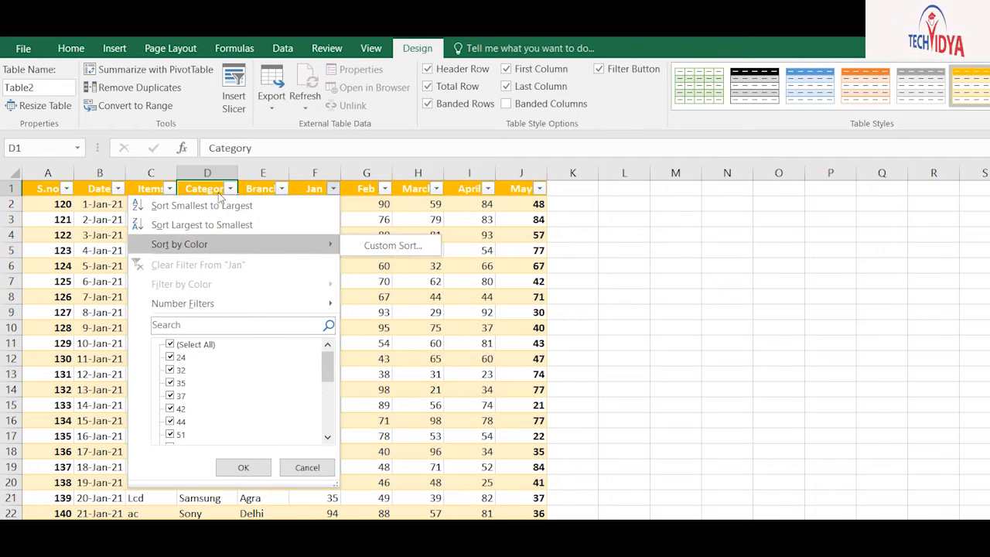
{"action": "left_click", "coordinate": [205, 170]}
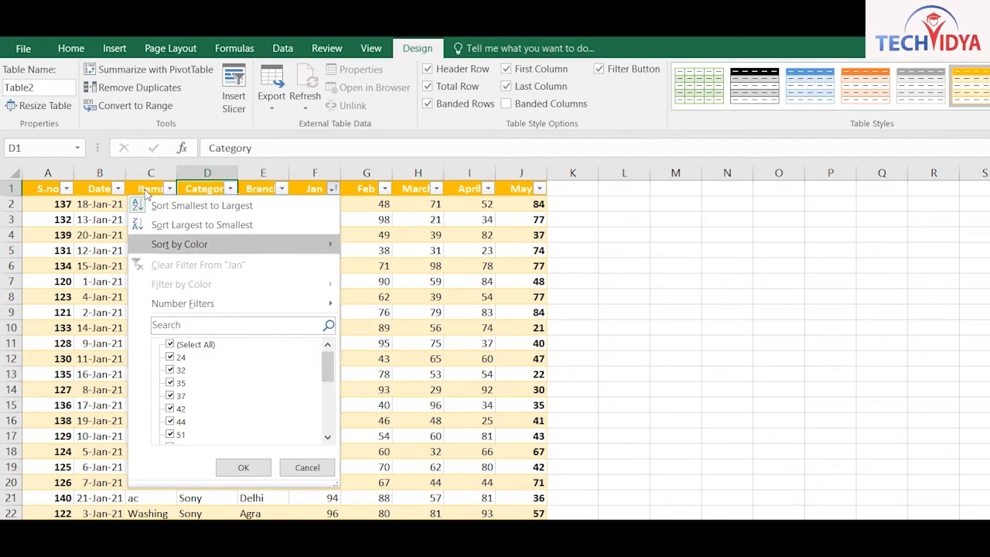
{"action": "left_click", "coordinate": [155, 225]}
{"action": "left_click", "coordinate": [333, 189]}
{"action": "mouse_move", "coordinate": [287, 244]}
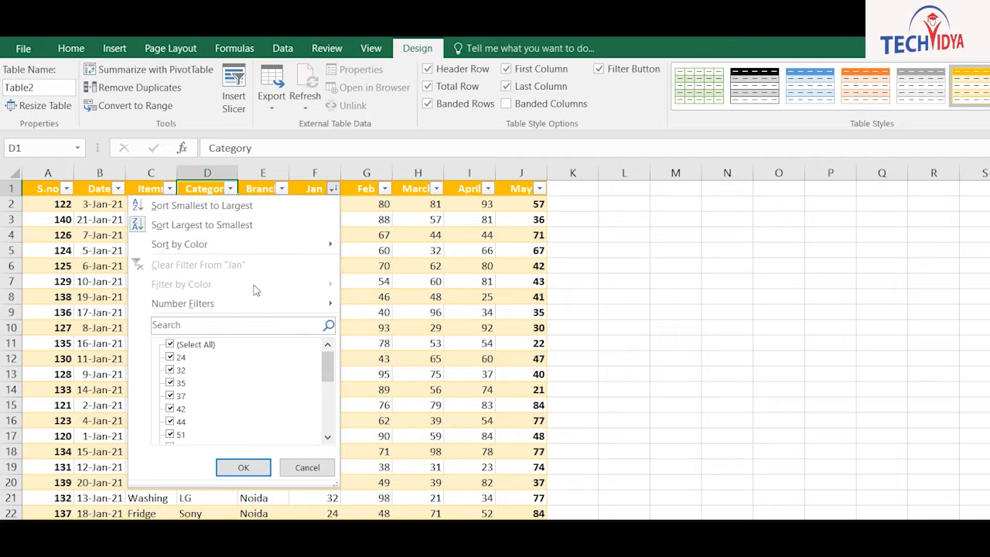
{"action": "left_click", "coordinate": [365, 297]}
{"action": "left_click", "coordinate": [314, 296]}
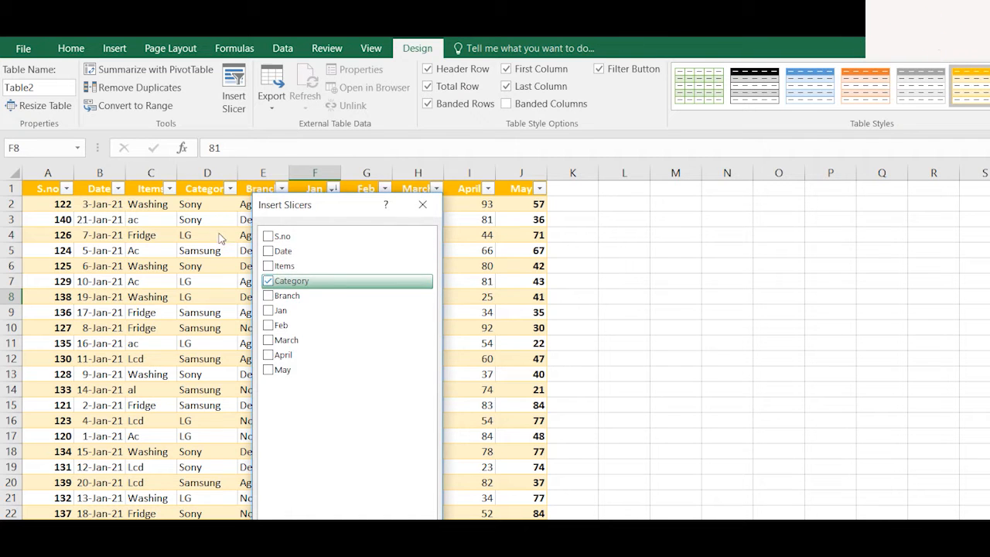
Insert Category, Branch and Items slicers and arrange them beside the table
{"action": "key", "text": "Down"}
{"action": "key", "text": "space"}
{"action": "key", "text": "Up"}
{"action": "key", "text": "Up"}
{"action": "key", "text": "space"}
{"action": "key", "text": "Return"}
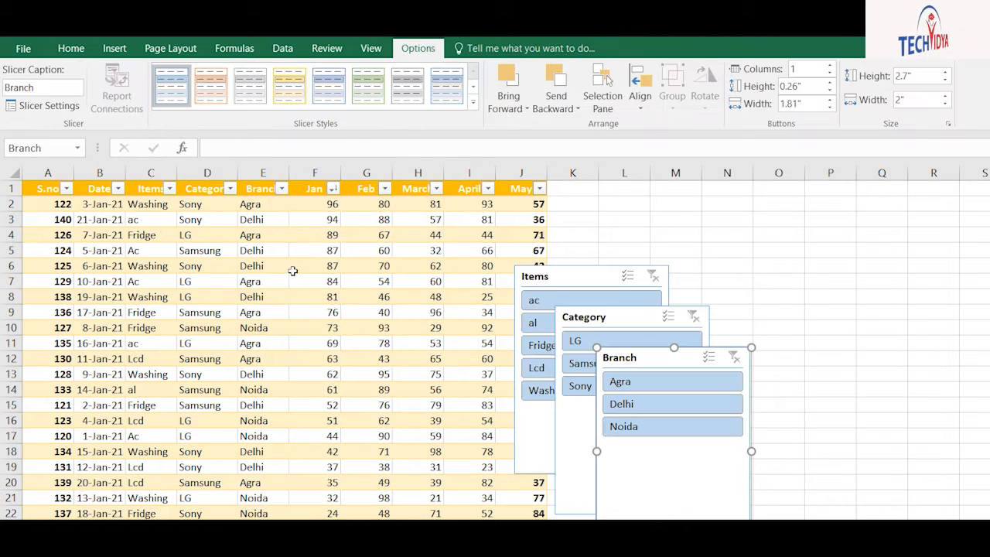
{"action": "left_click_drag", "start_coordinate": [658, 204], "coordinate": [836, 159]}
{"action": "left_click_drag", "start_coordinate": [493, 252], "coordinate": [607, 169]}
{"action": "left_click_drag", "start_coordinate": [508, 287], "coordinate": [464, 166]}
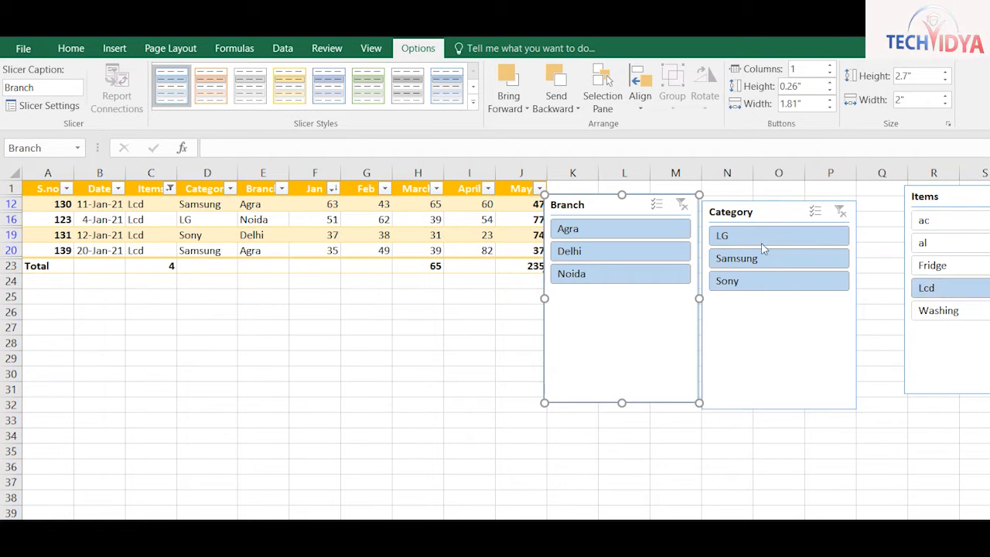
Filter with the slicers to Washing, LG and Noida, then delete the Branch slicer
{"action": "left_click", "coordinate": [951, 310]}
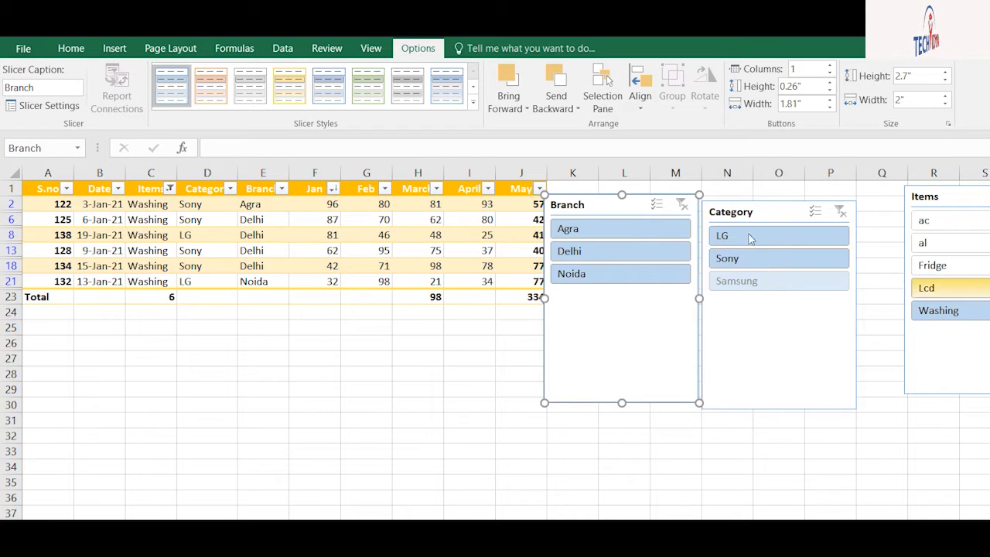
{"action": "left_click", "coordinate": [745, 257]}
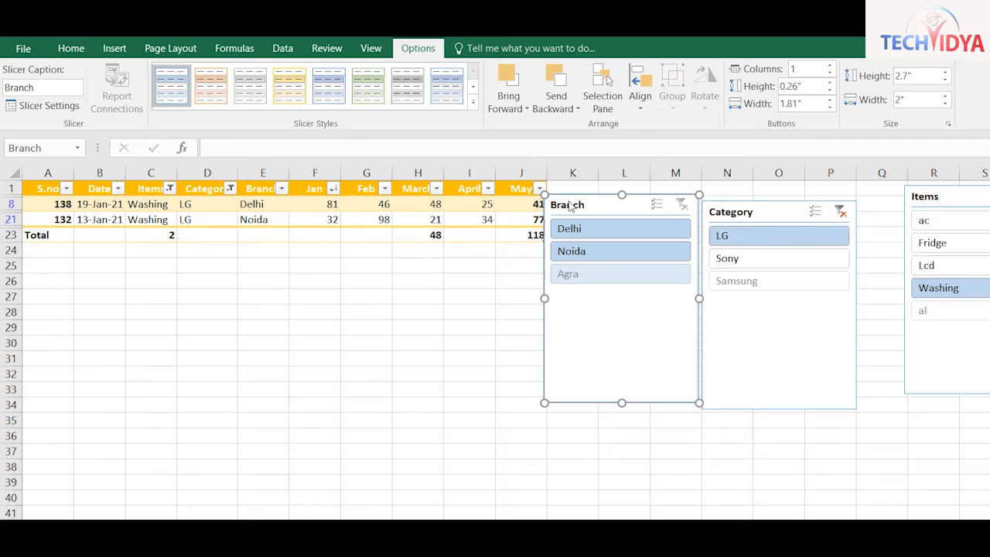
{"action": "left_click", "coordinate": [589, 229]}
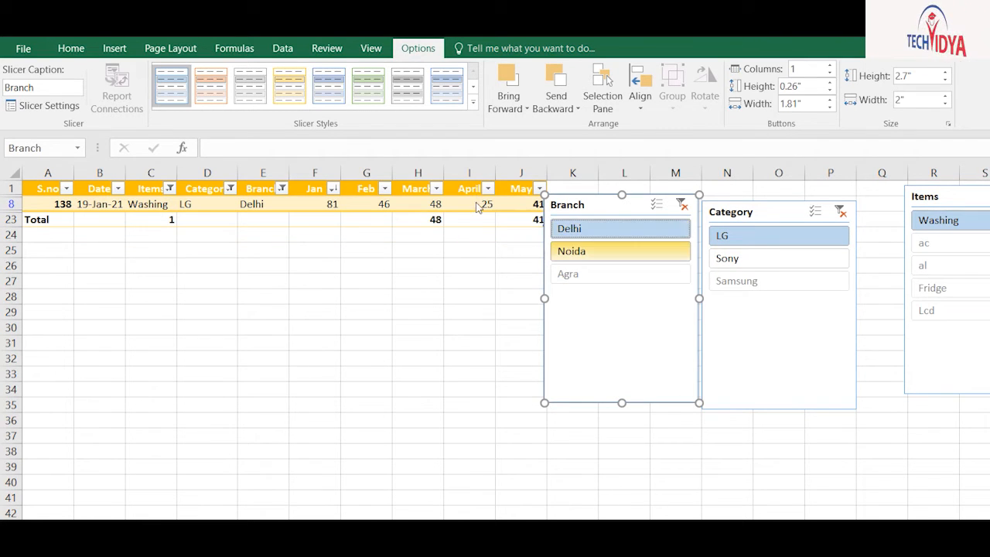
{"action": "left_click", "coordinate": [596, 250]}
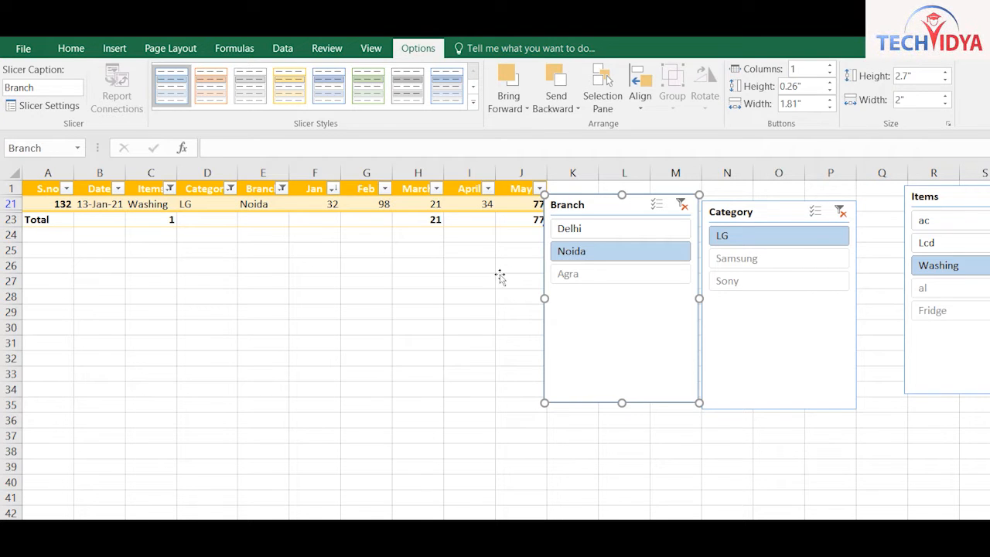
{"action": "key", "text": "Delete"}
Delete the Category slicer and check the Category and Jan filter menus
{"action": "left_click", "coordinate": [700, 290]}
{"action": "key", "text": "Delete"}
{"action": "key", "text": "Delete"}
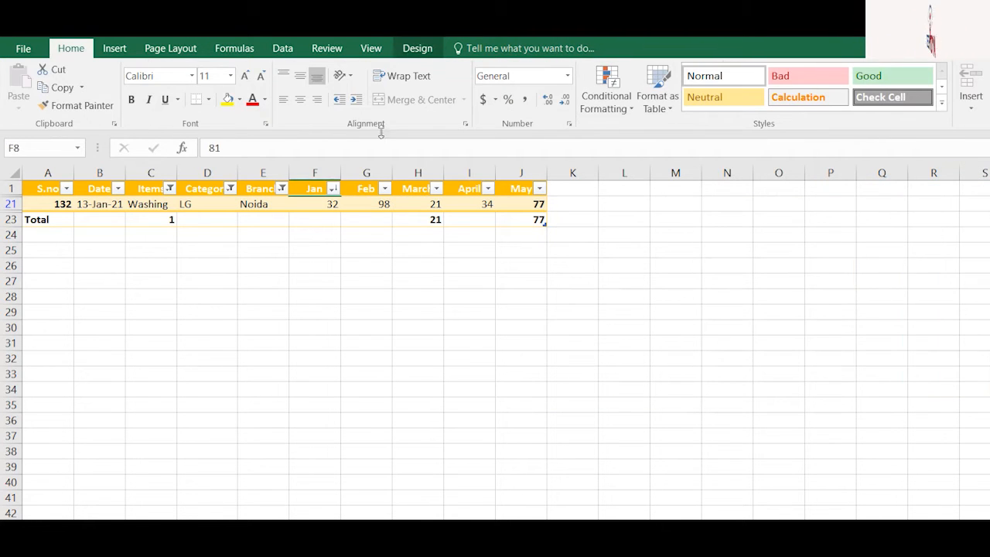
{"action": "left_click", "coordinate": [230, 188]}
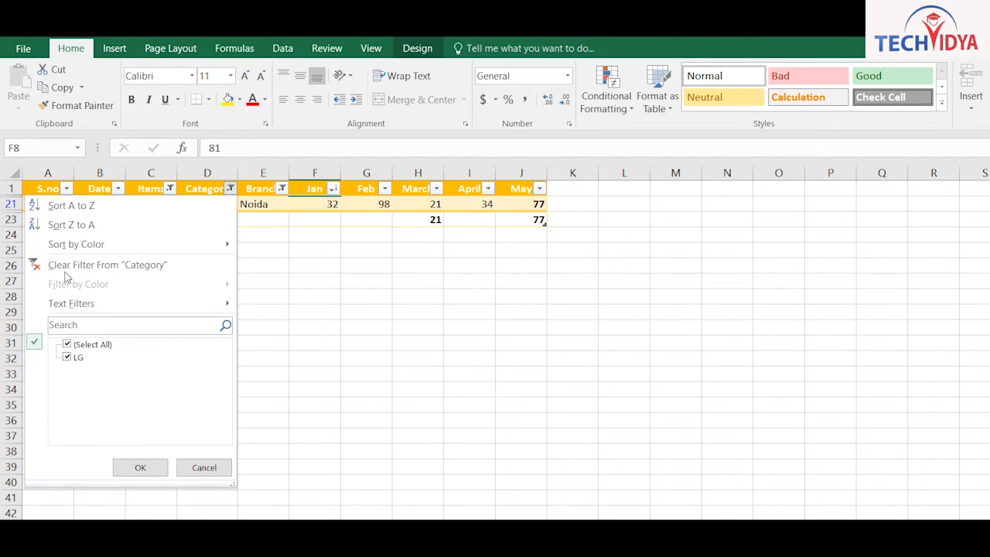
{"action": "left_click", "coordinate": [270, 160]}
{"action": "left_click", "coordinate": [333, 188]}
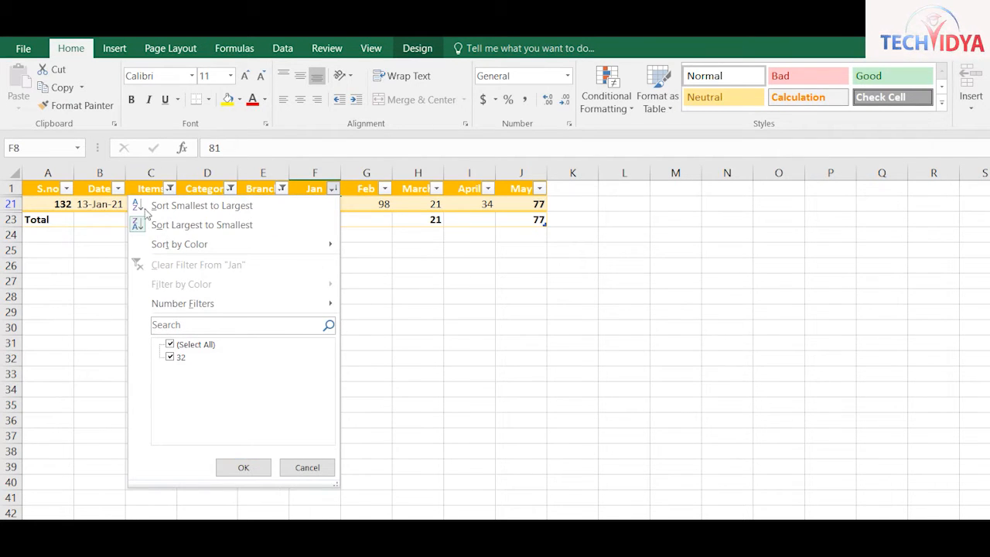
{"action": "left_click", "coordinate": [244, 183]}
Select All in the Items and Category filters and clear the Branch filter
{"action": "left_click", "coordinate": [169, 188]}
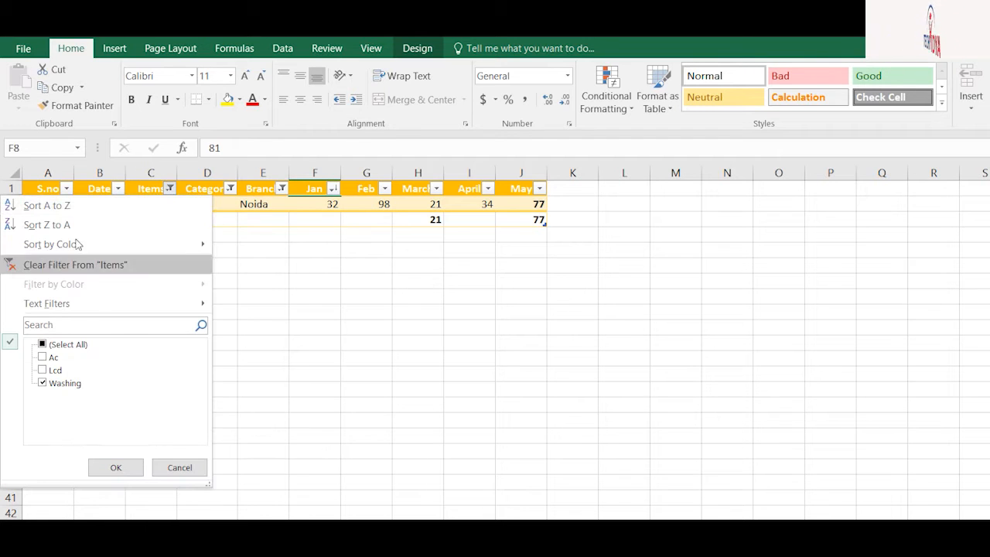
{"action": "left_click", "coordinate": [46, 344]}
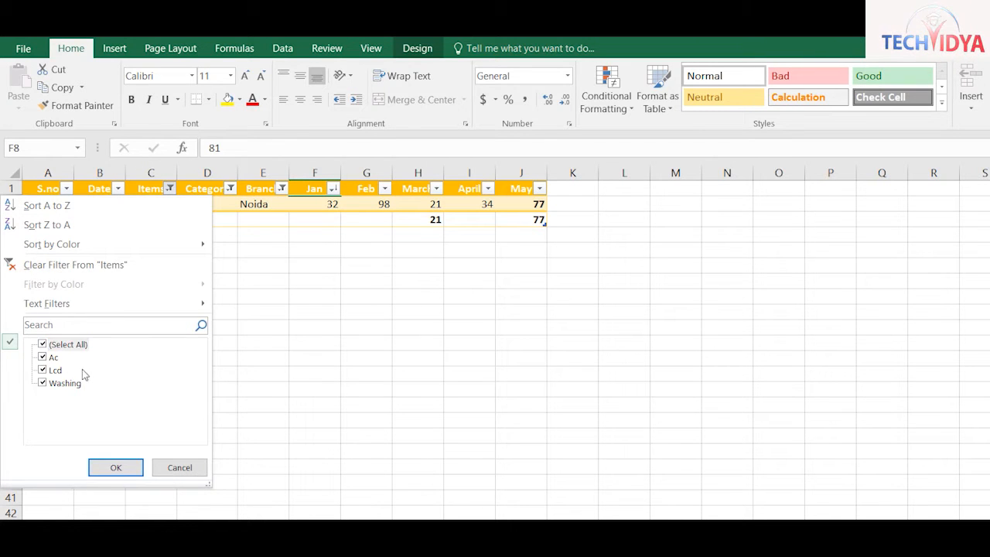
{"action": "key", "text": "Return"}
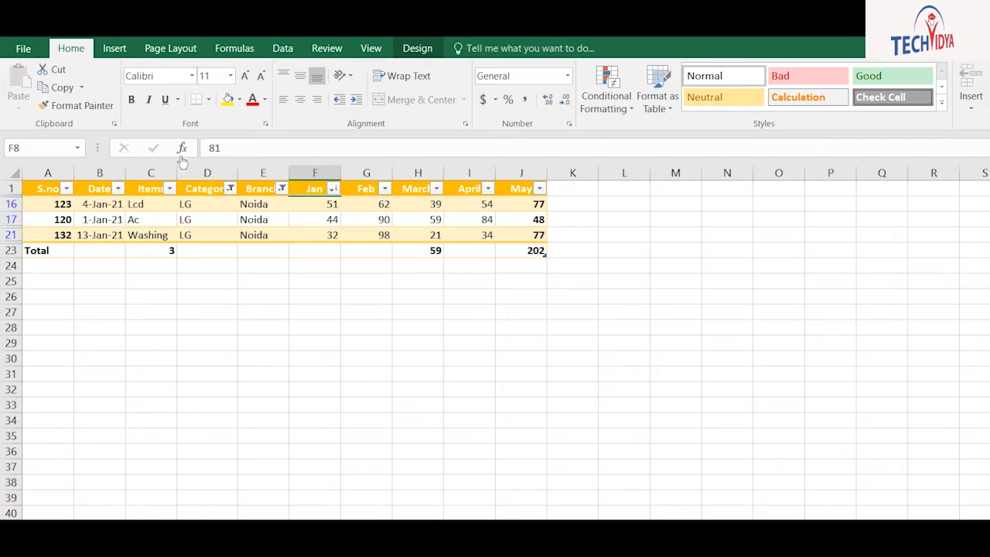
{"action": "left_click", "coordinate": [229, 188]}
{"action": "left_click", "coordinate": [66, 344]}
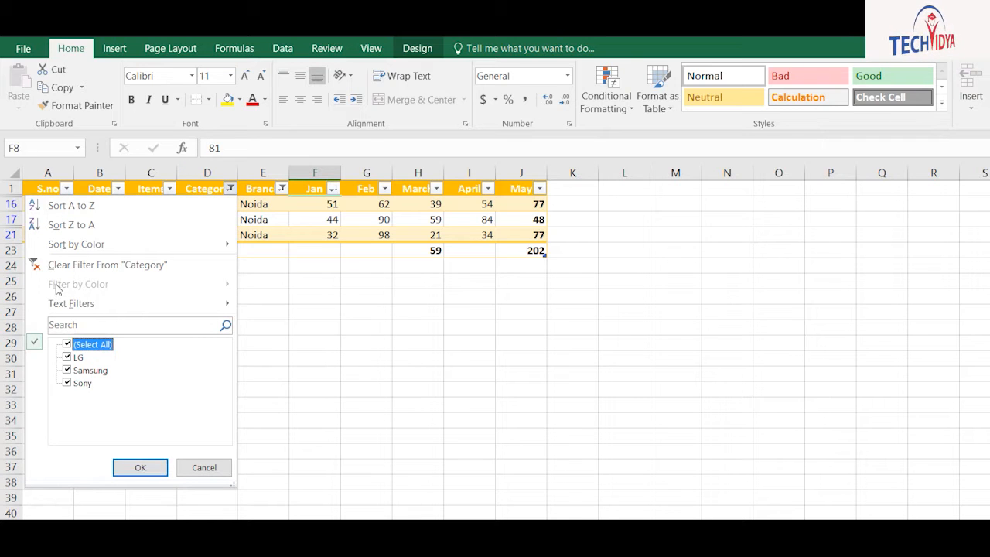
{"action": "key", "text": "Return"}
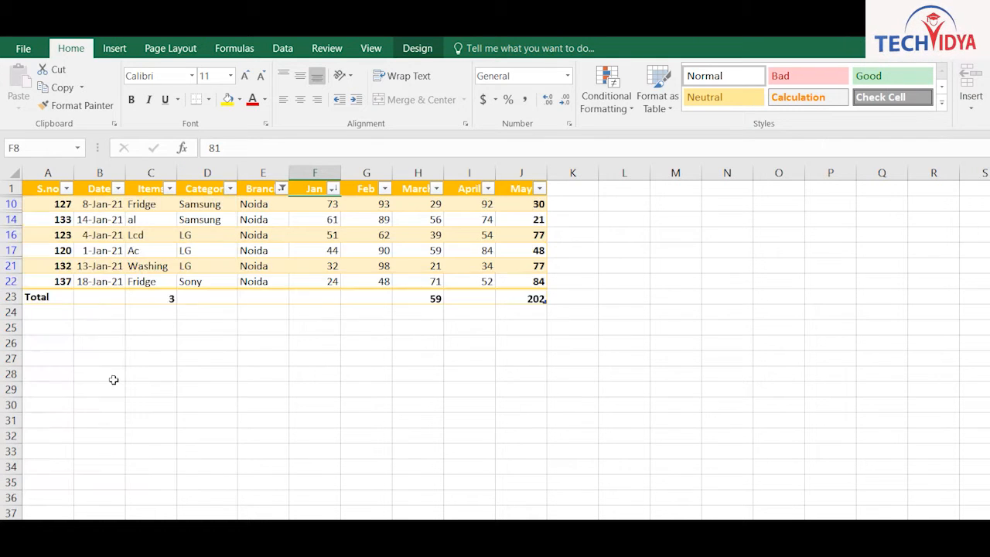
{"action": "left_click", "coordinate": [282, 188]}
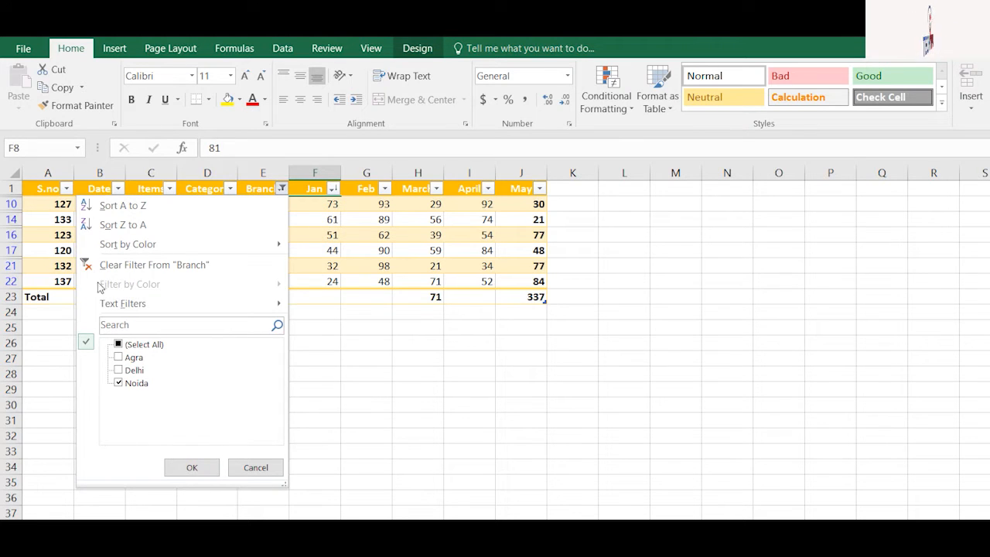
{"action": "key", "text": "Return"}
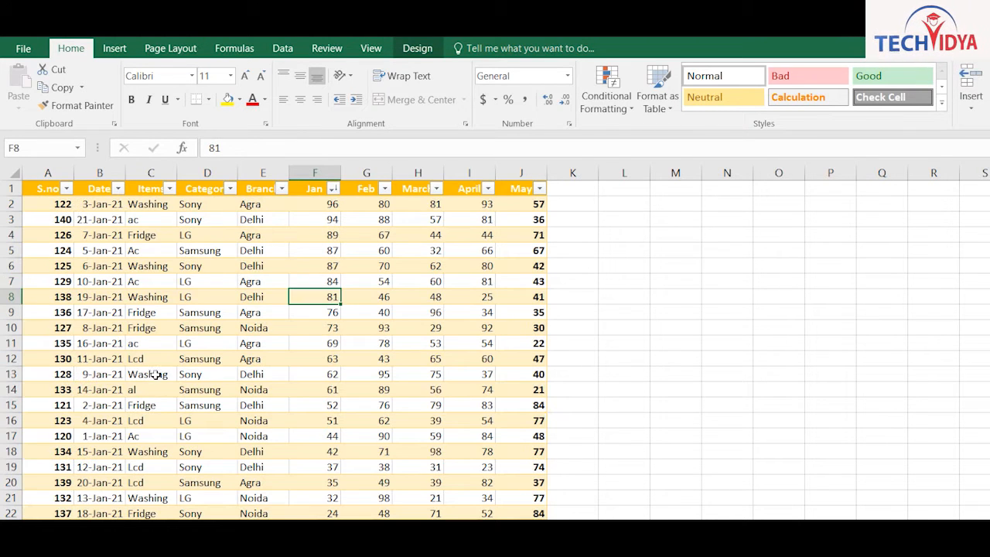
Apply the None table style to remove the table's colour styling
{"action": "left_click", "coordinate": [470, 389]}
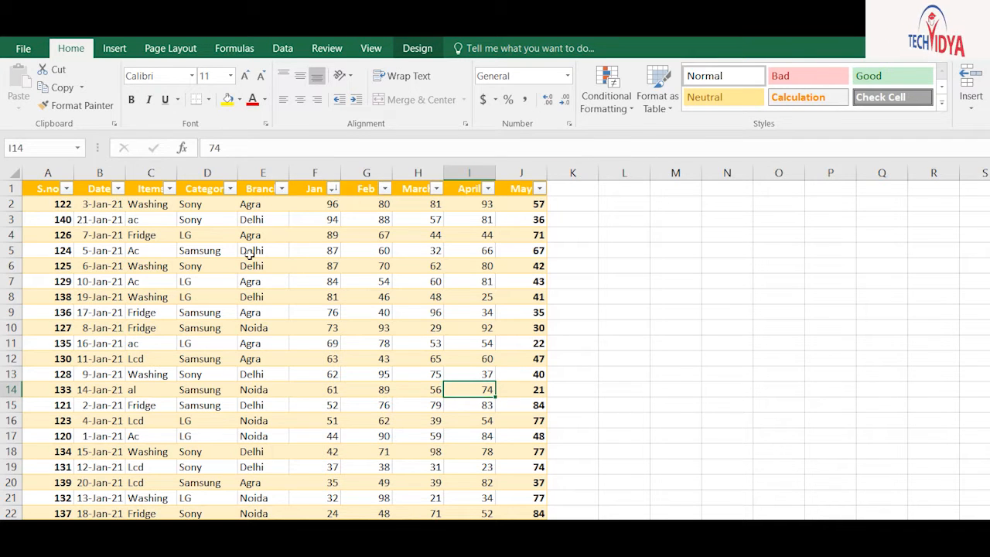
{"action": "left_click", "coordinate": [315, 312]}
{"action": "left_click", "coordinate": [418, 48]}
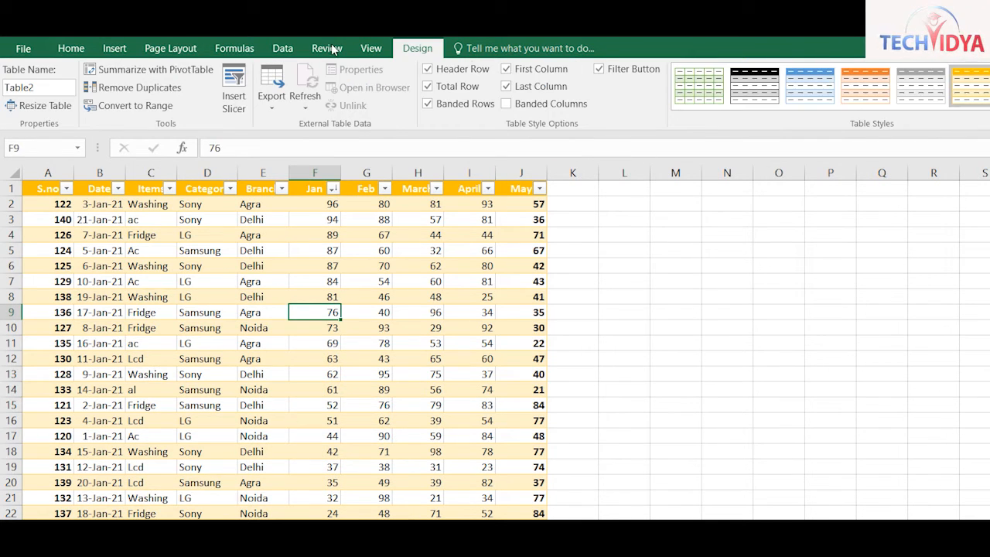
{"action": "left_click", "coordinate": [852, 91]}
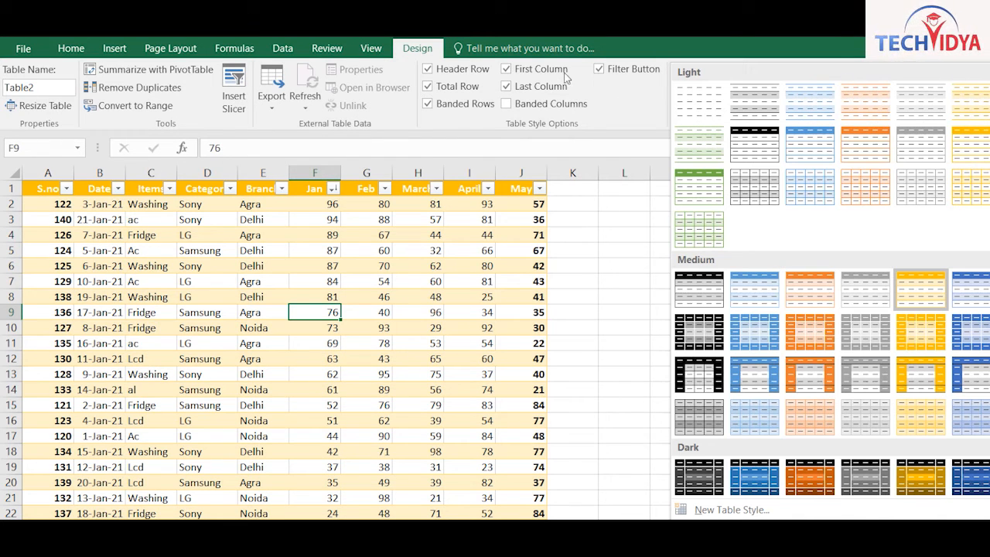
{"action": "left_click", "coordinate": [702, 101]}
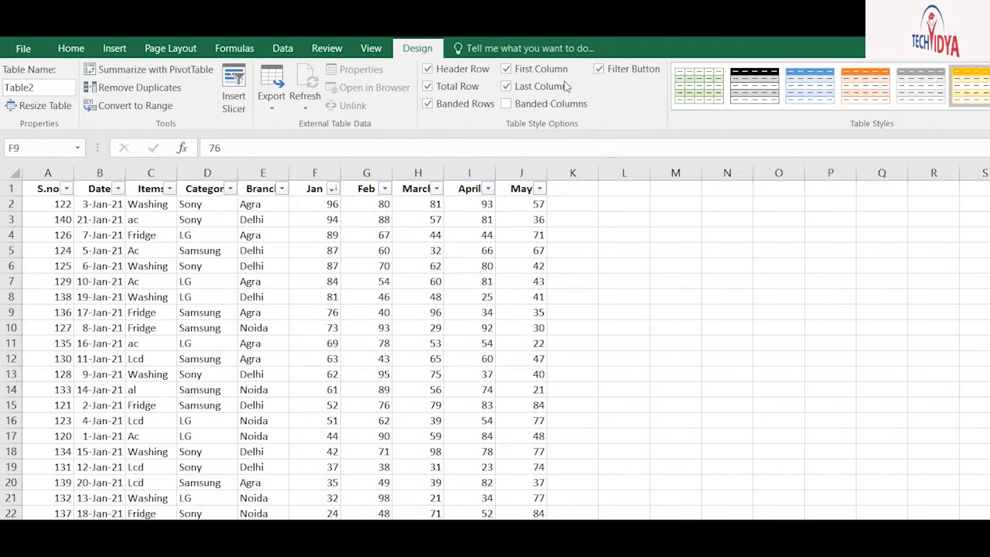
Convert Table2 to a normal range and confirm with Yes
{"action": "left_click", "coordinate": [271, 91]}
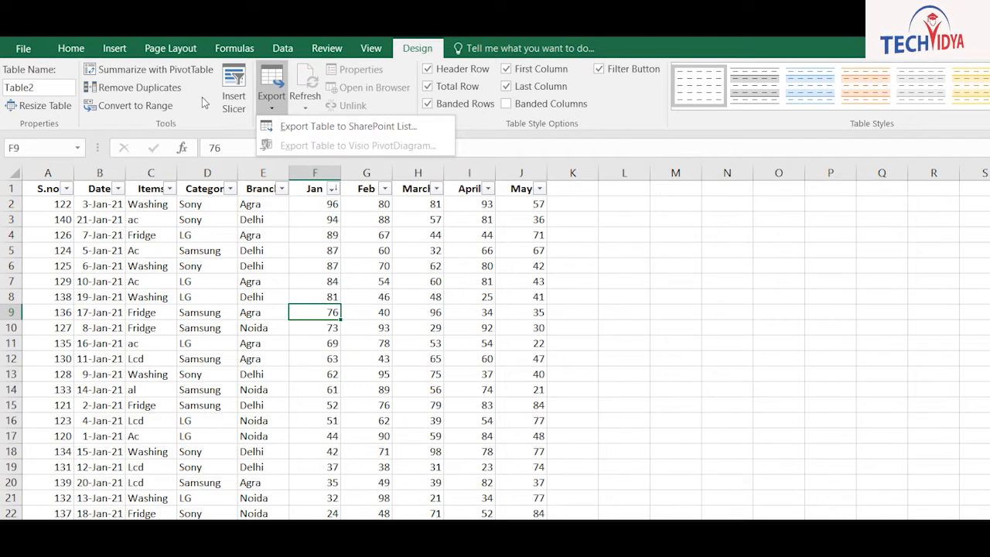
{"action": "left_click", "coordinate": [103, 105]}
{"action": "left_click", "coordinate": [116, 103]}
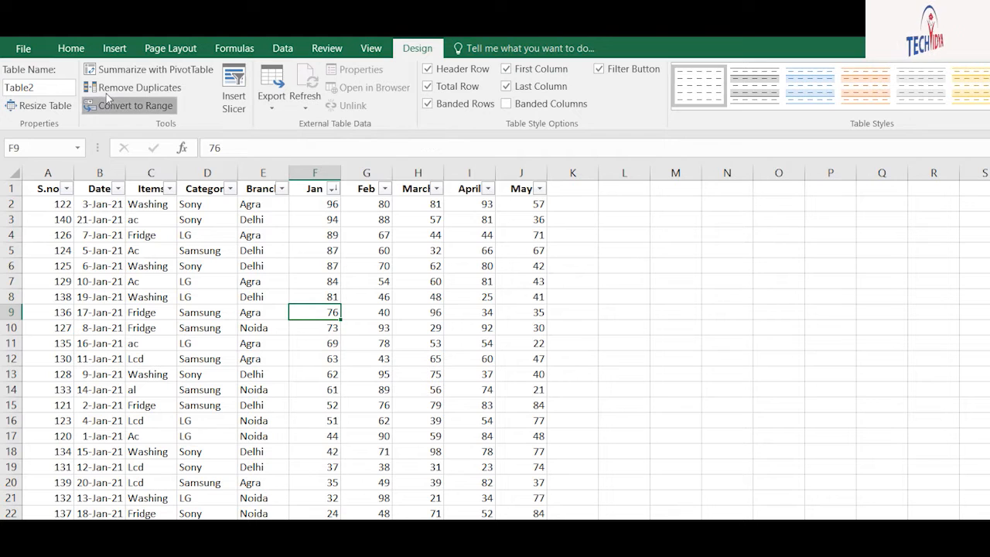
{"action": "key", "text": "Return"}
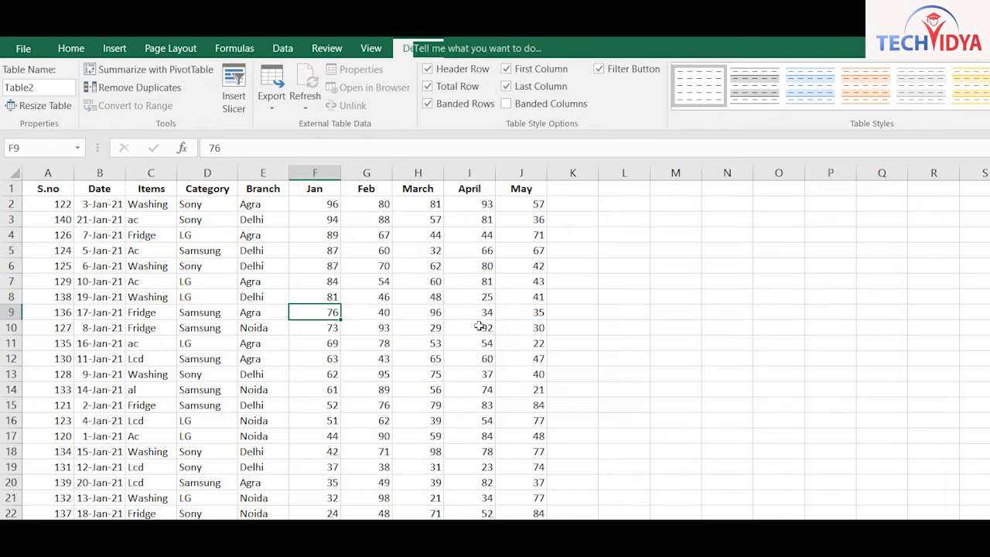
{"action": "left_click", "coordinate": [469, 390]}
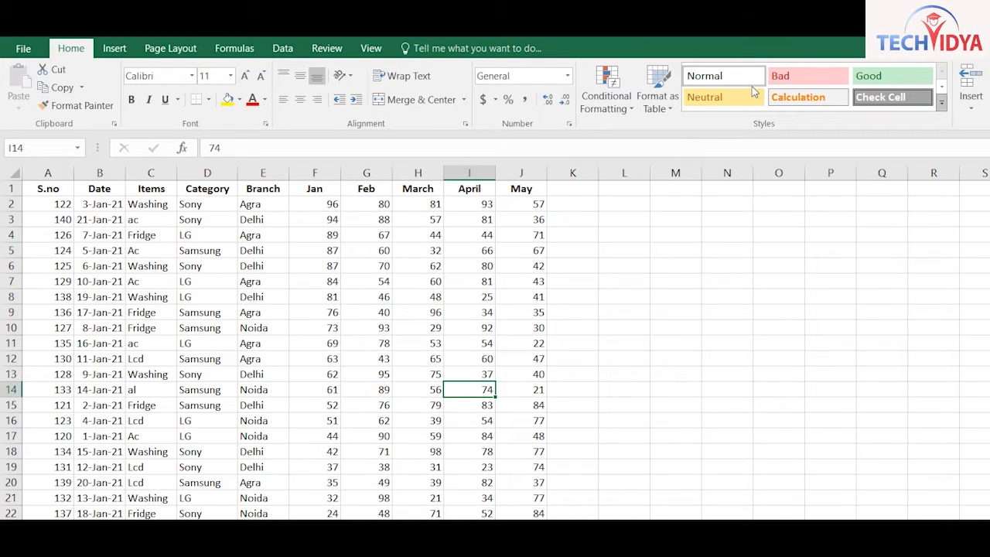
Give cell I14 the 60% - Accent1 cell style
{"action": "left_click", "coordinate": [942, 103]}
{"action": "left_click", "coordinate": [721, 269]}
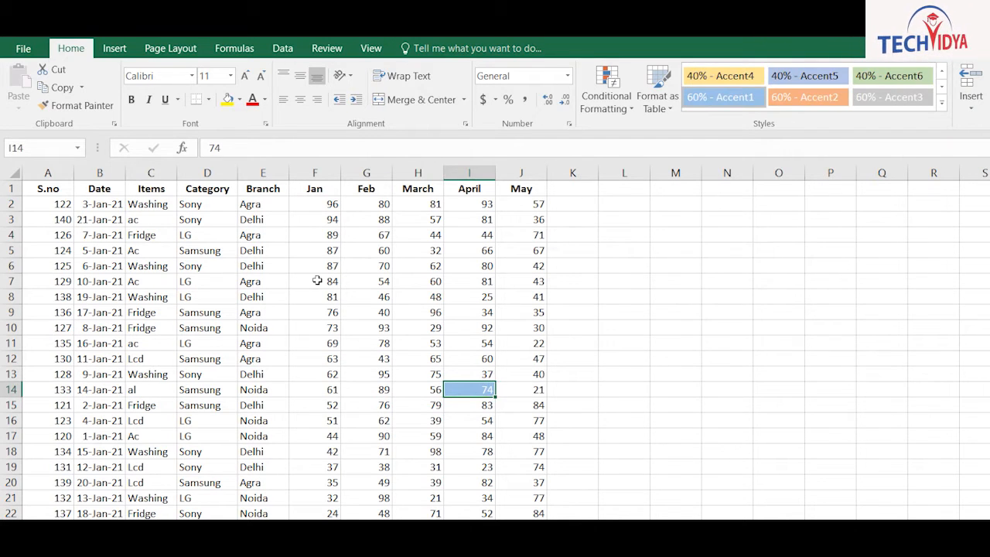
{"action": "left_click", "coordinate": [418, 344]}
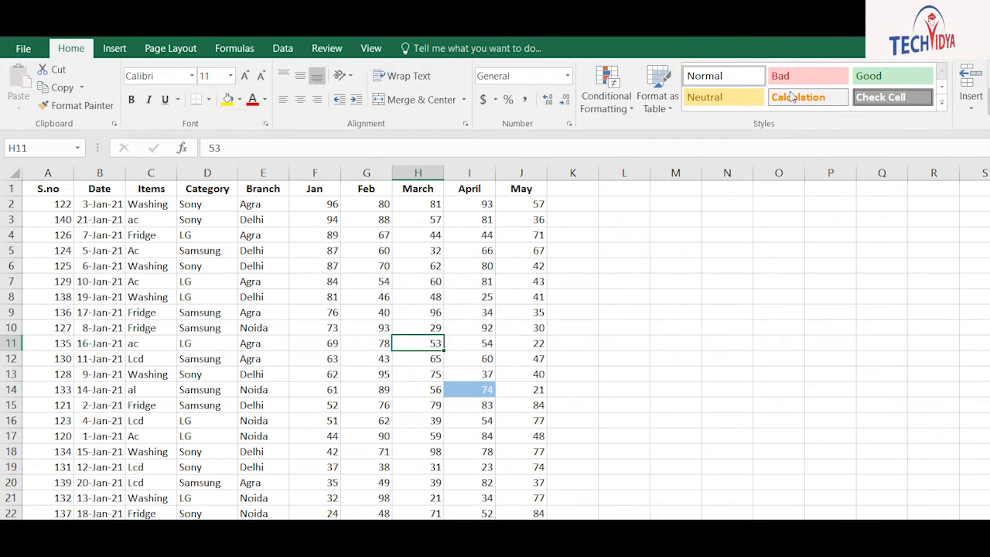
{"action": "left_click", "coordinate": [367, 358]}
Copy A1:J15 and paste it at A1 of an empty sheet
{"action": "left_click", "coordinate": [49, 189]}
{"action": "left_click_drag", "start_coordinate": [63, 186], "coordinate": [430, 323]}
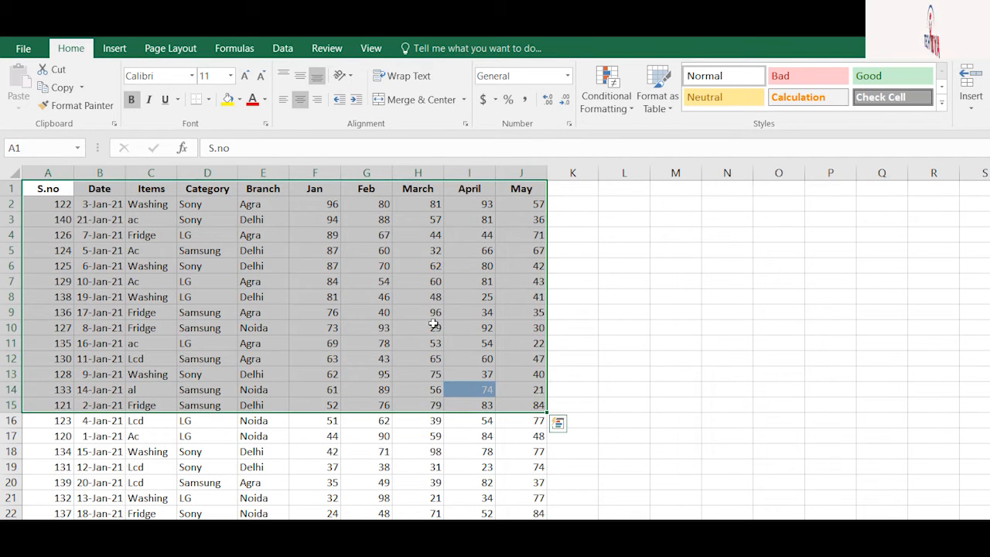
{"action": "key", "text": "ctrl+c"}
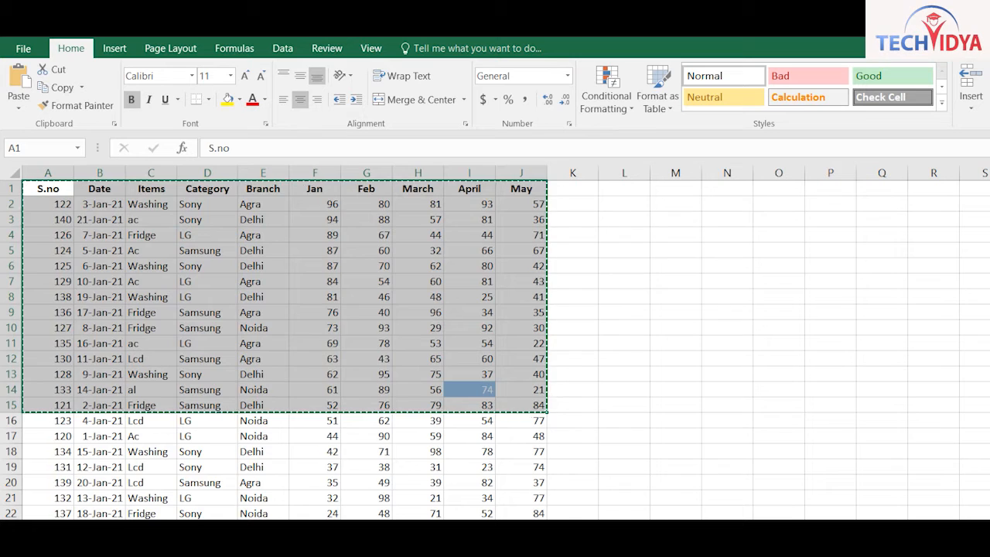
{"action": "left_click", "coordinate": [127, 527]}
{"action": "key", "text": "ctrl+v"}
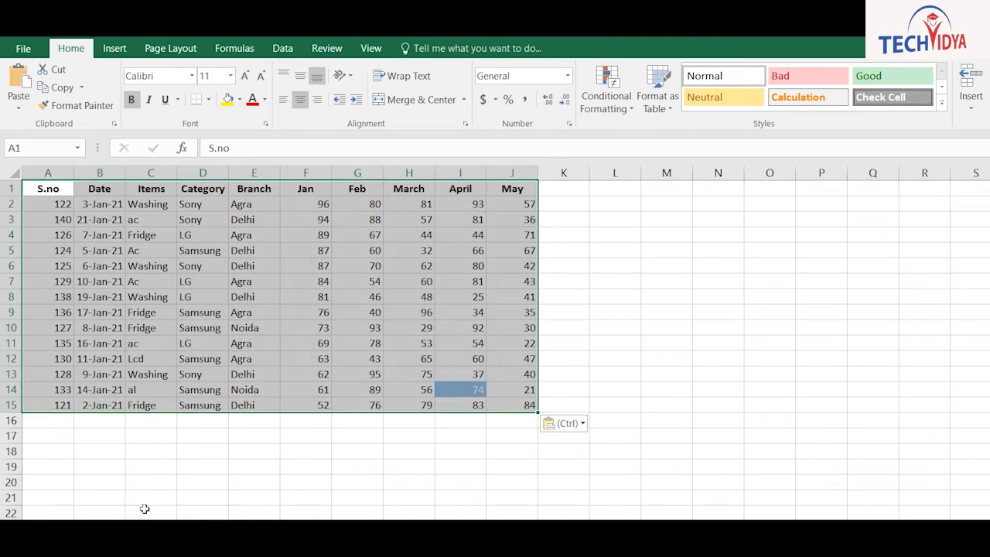
{"action": "left_click", "coordinate": [259, 280]}
{"action": "left_click", "coordinate": [251, 194]}
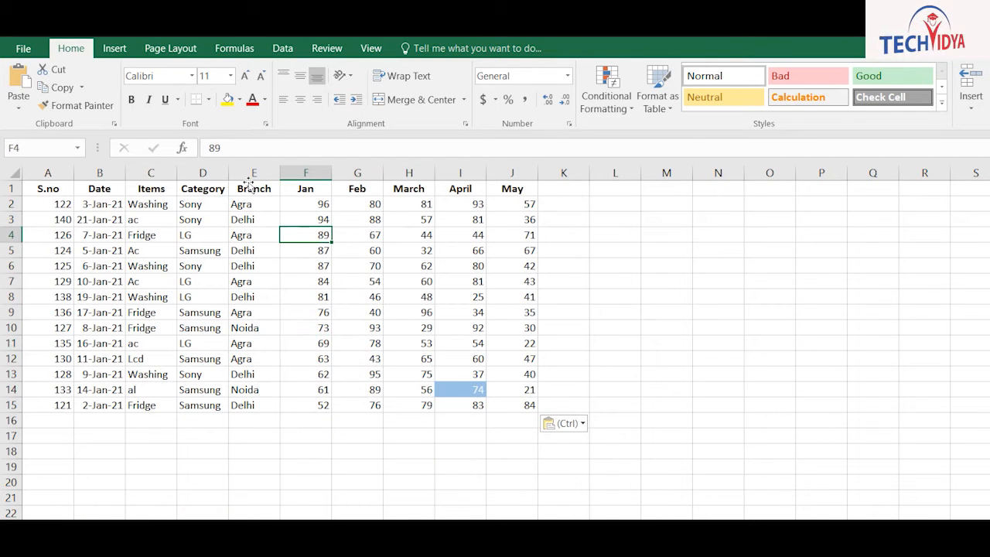
{"action": "left_click", "coordinate": [85, 199]}
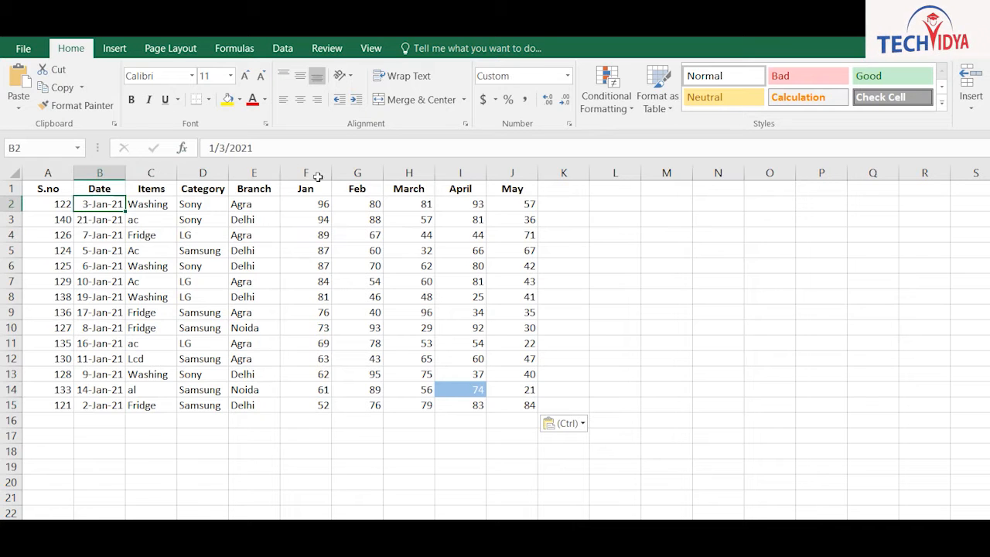
{"action": "left_click", "coordinate": [770, 97]}
{"action": "left_click", "coordinate": [789, 125]}
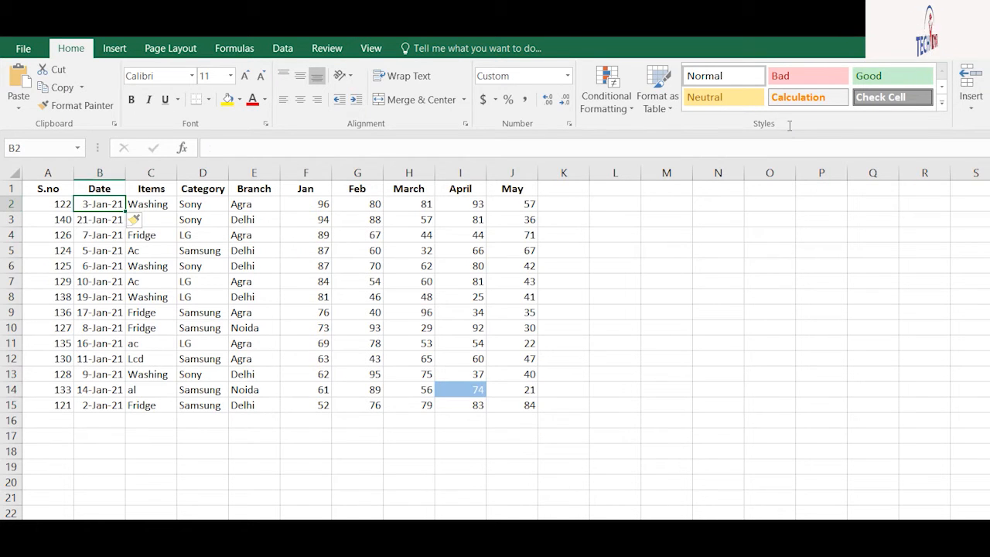
{"action": "left_click", "coordinate": [785, 97]}
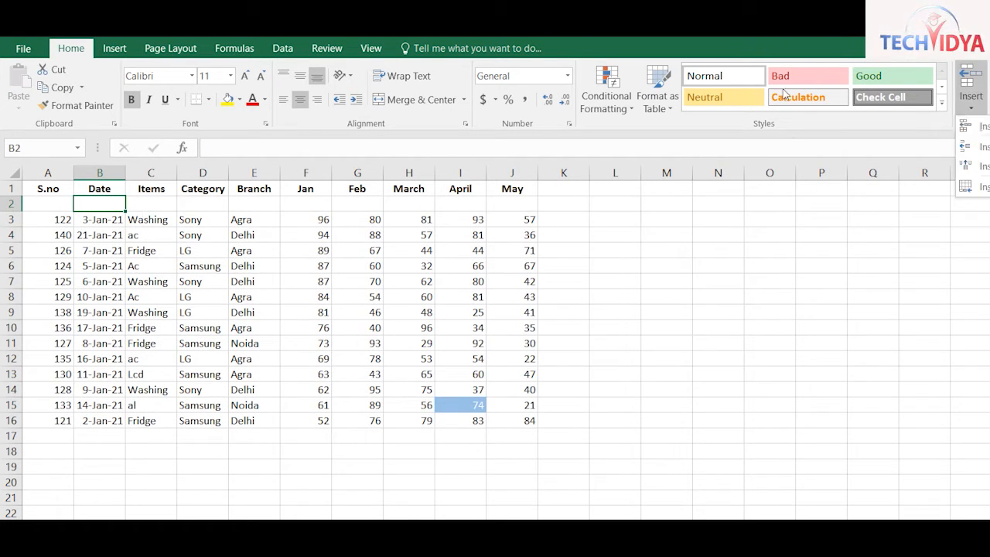
{"action": "left_click", "coordinate": [811, 141]}
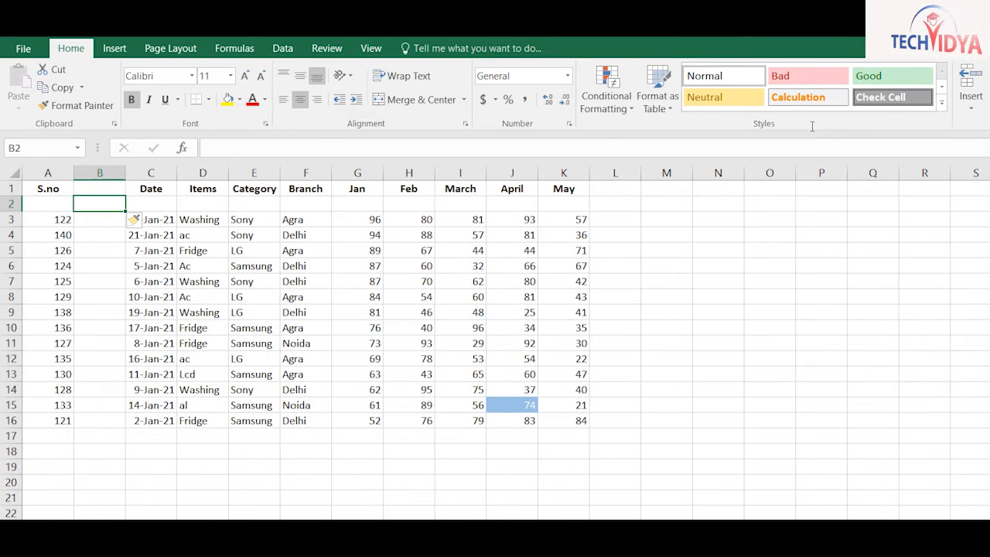
{"action": "left_click", "coordinate": [817, 91]}
{"action": "left_click", "coordinate": [830, 130]}
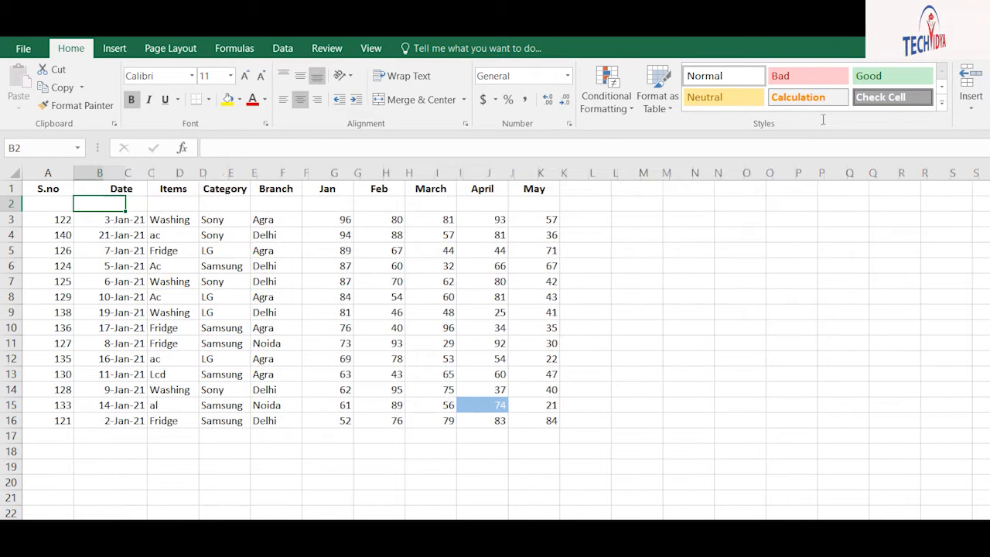
{"action": "left_click", "coordinate": [805, 84]}
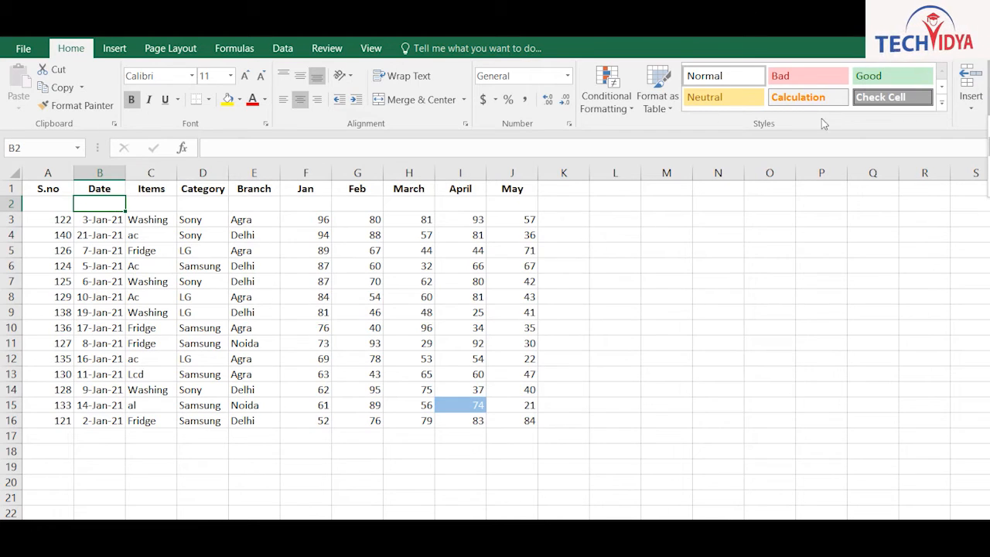
{"action": "left_click", "coordinate": [822, 118]}
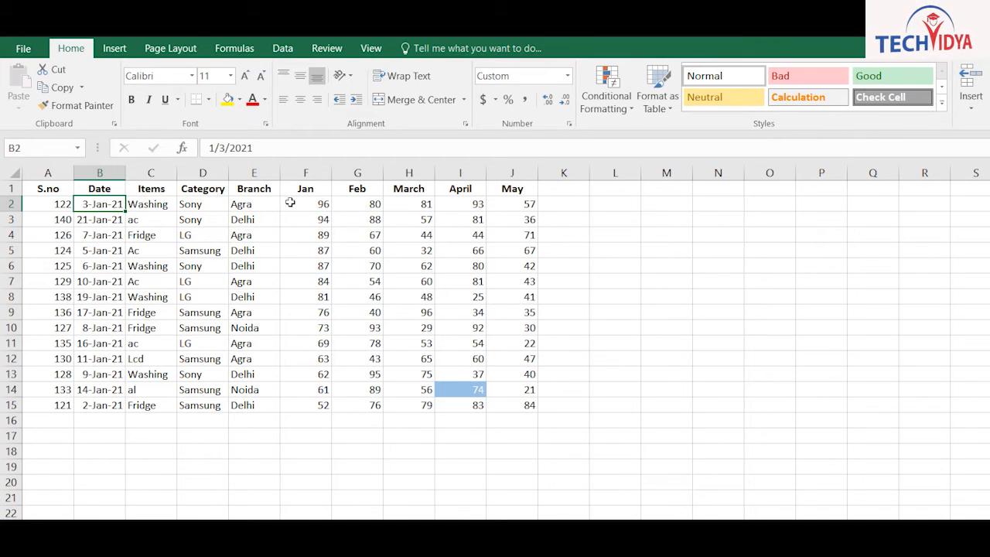
{"action": "left_click_drag", "start_coordinate": [45, 204], "coordinate": [64, 252]}
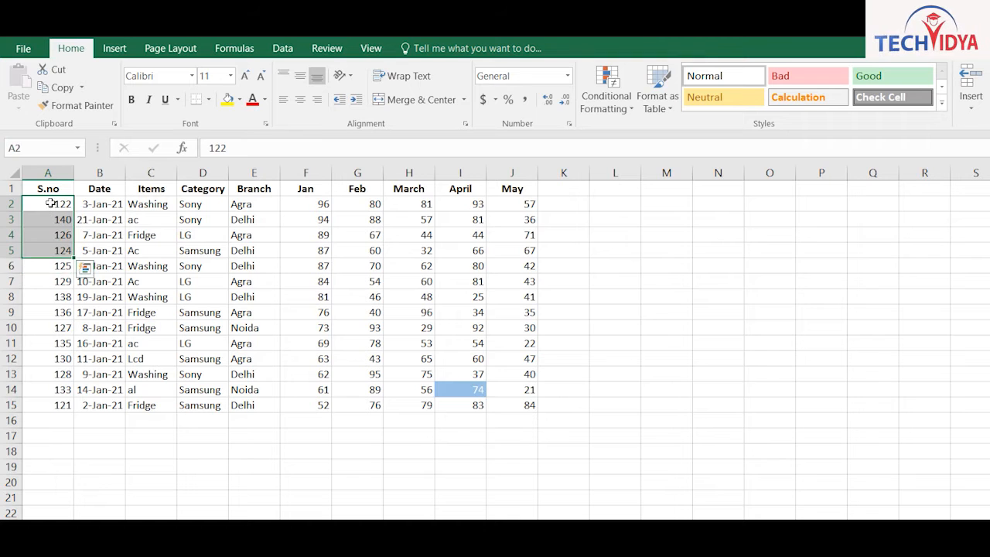
{"action": "left_click", "coordinate": [971, 103]}
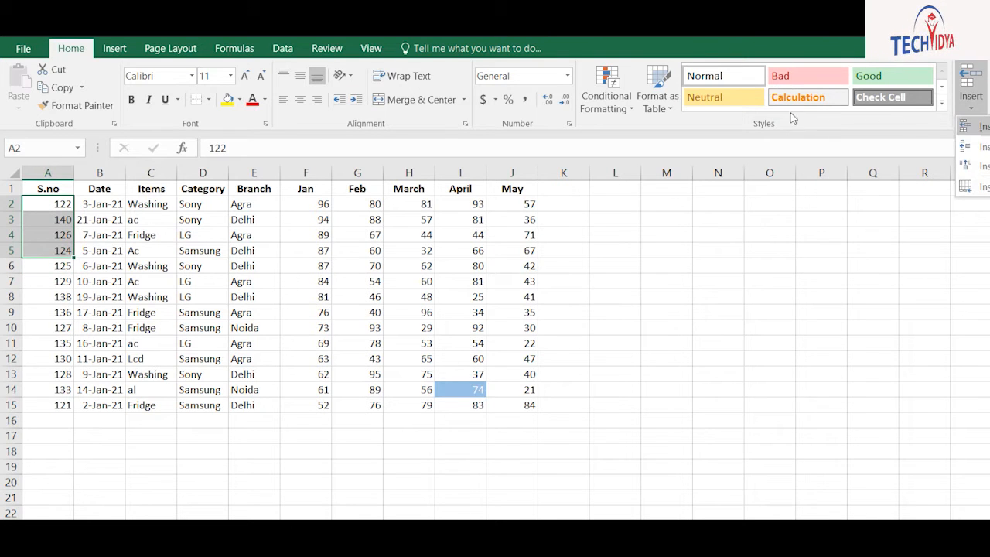
{"action": "left_click", "coordinate": [974, 147]}
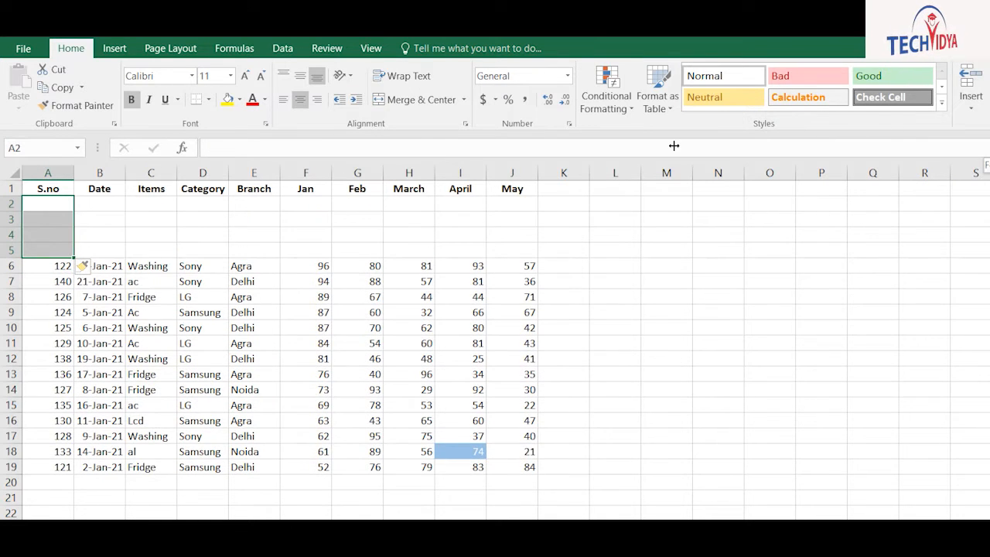
{"action": "left_click", "coordinate": [151, 219]}
{"action": "left_click_drag", "start_coordinate": [99, 219], "coordinate": [255, 219]}
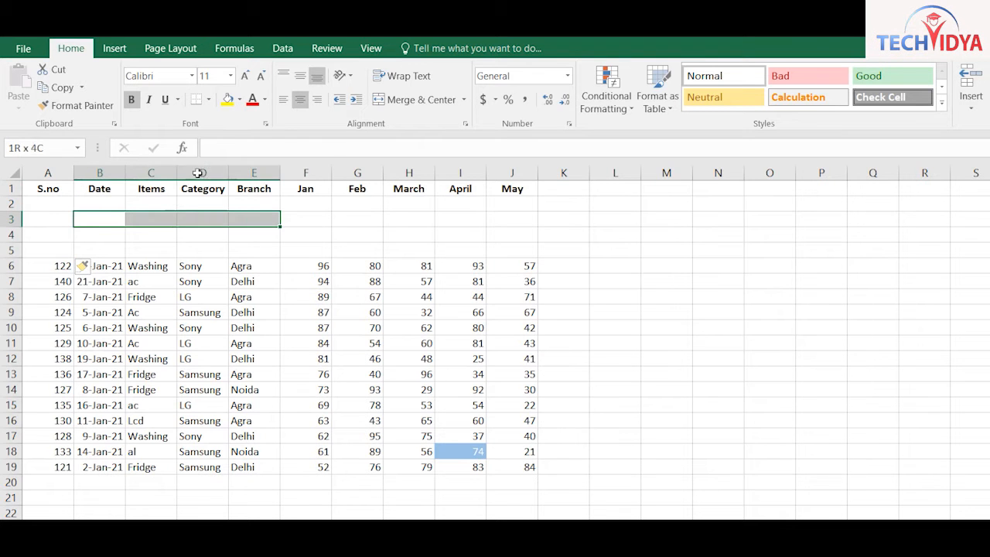
{"action": "left_click", "coordinate": [971, 102]}
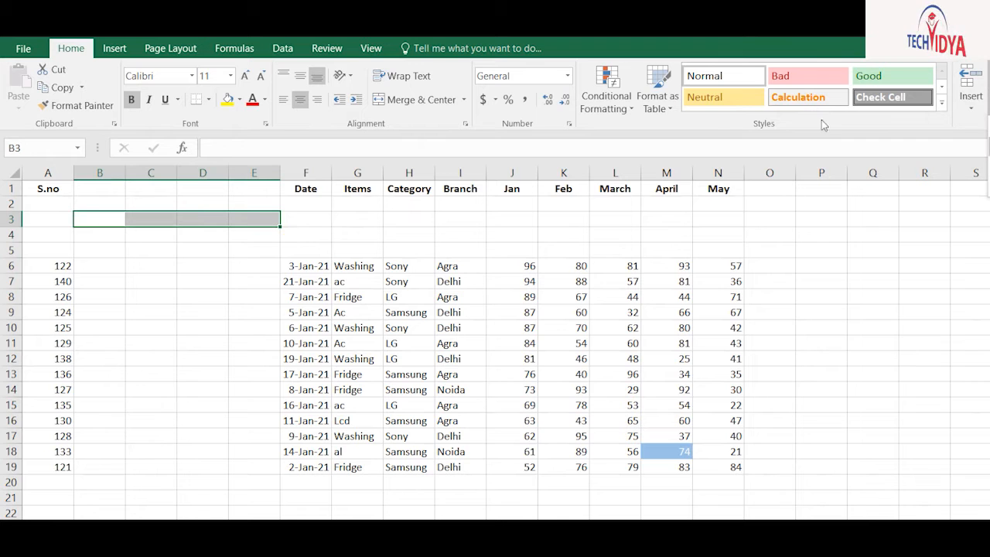
{"action": "key", "text": "ctrl+z"}
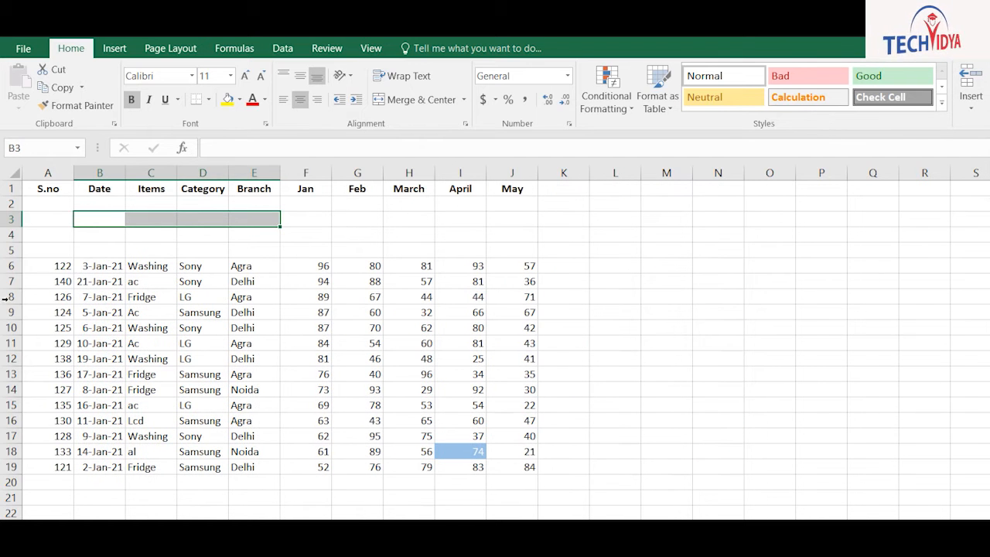
{"action": "left_click_drag", "start_coordinate": [47, 204], "coordinate": [46, 250]}
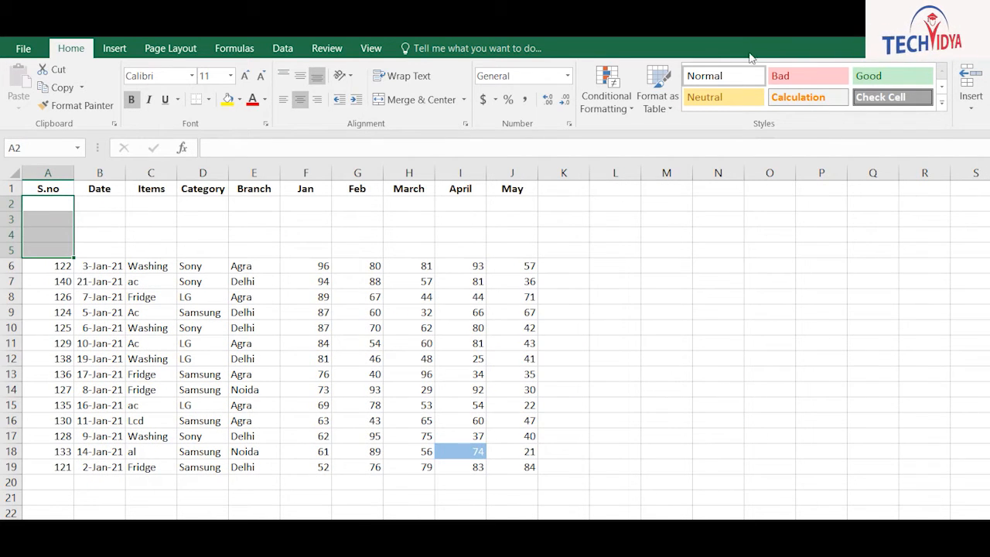
{"action": "key", "text": "ctrl+z"}
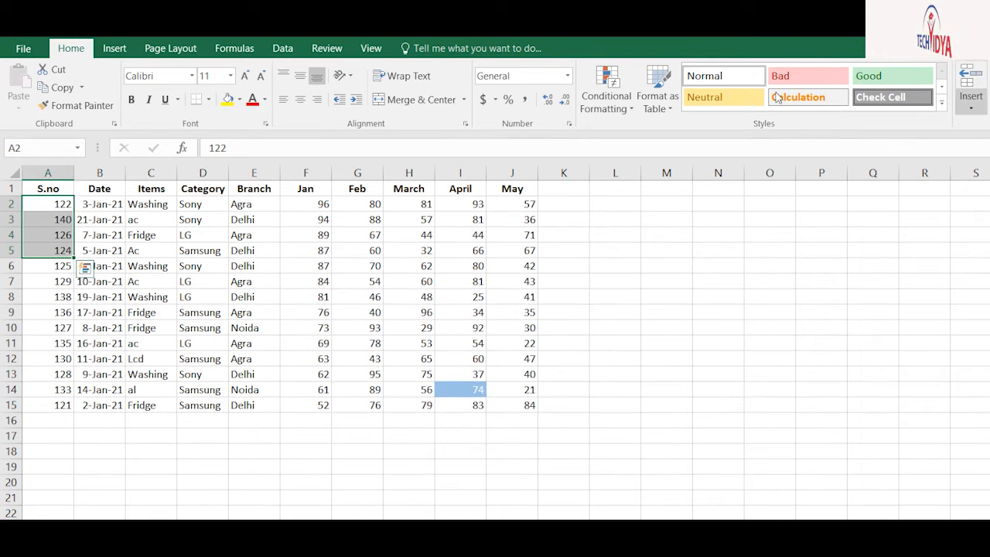
{"action": "left_click", "coordinate": [130, 189]}
{"action": "left_click", "coordinate": [155, 203]}
{"action": "left_click", "coordinate": [970, 106]}
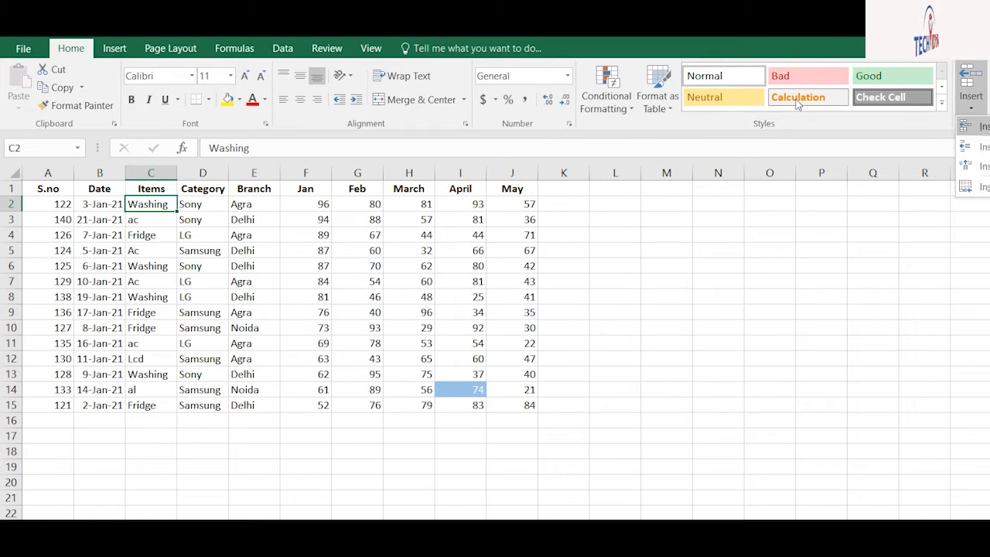
{"action": "left_click", "coordinate": [971, 126]}
{"action": "left_click", "coordinate": [305, 400]}
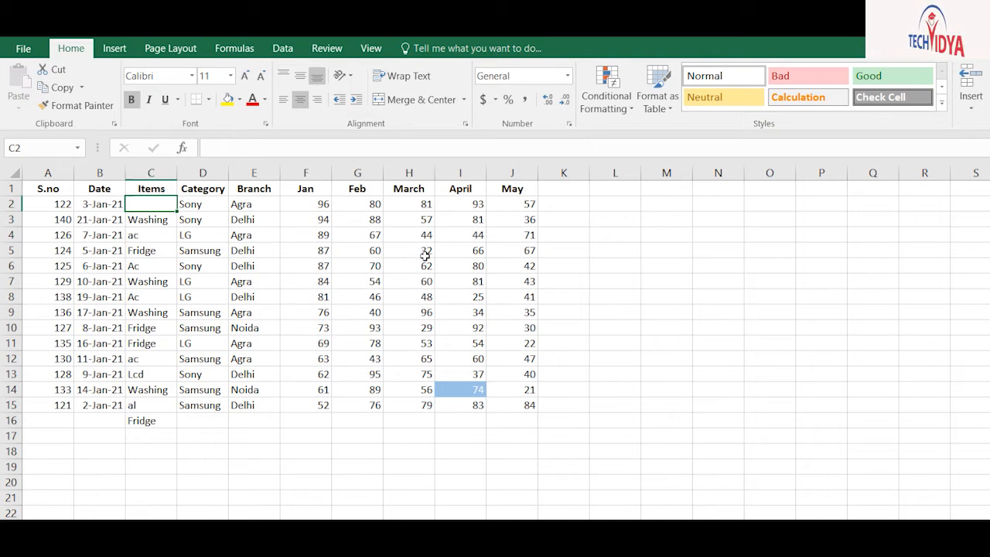
{"action": "key", "text": "ctrl+z"}
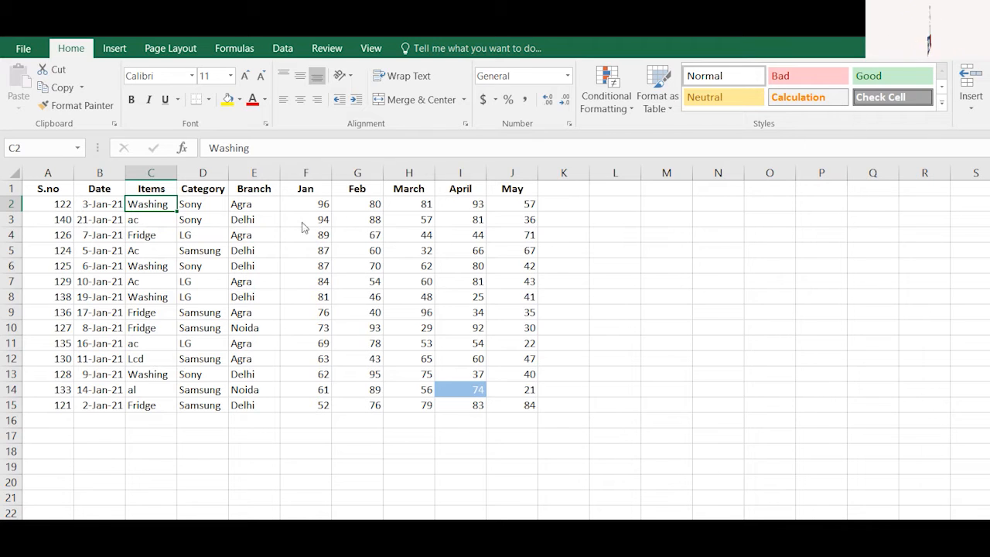
Set rows 2–15 to row height 25, after trying and undoing a height of 30
{"action": "left_click_drag", "start_coordinate": [42, 203], "coordinate": [47, 405]}
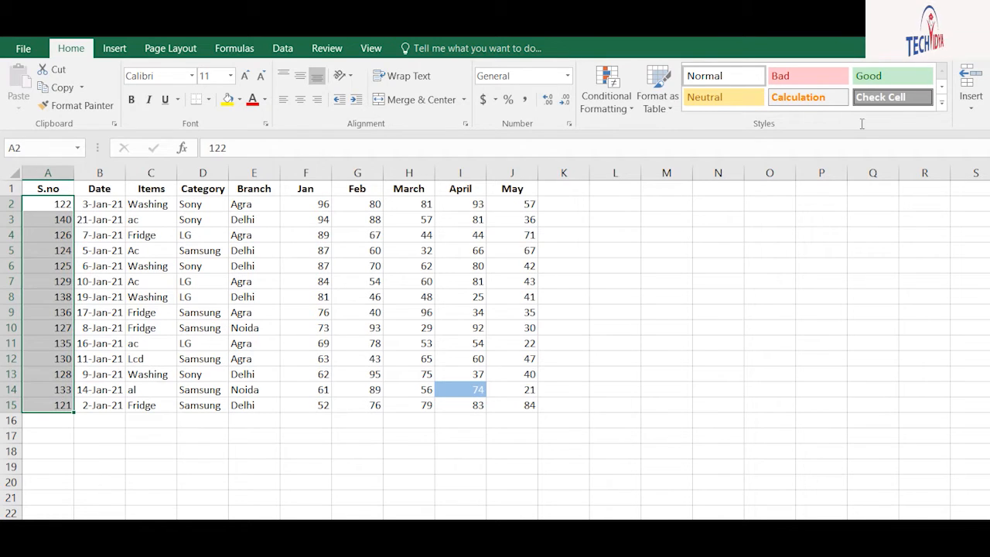
{"action": "key", "text": "alt+h"}
{"action": "key", "text": "o"}
{"action": "key", "text": "h"}
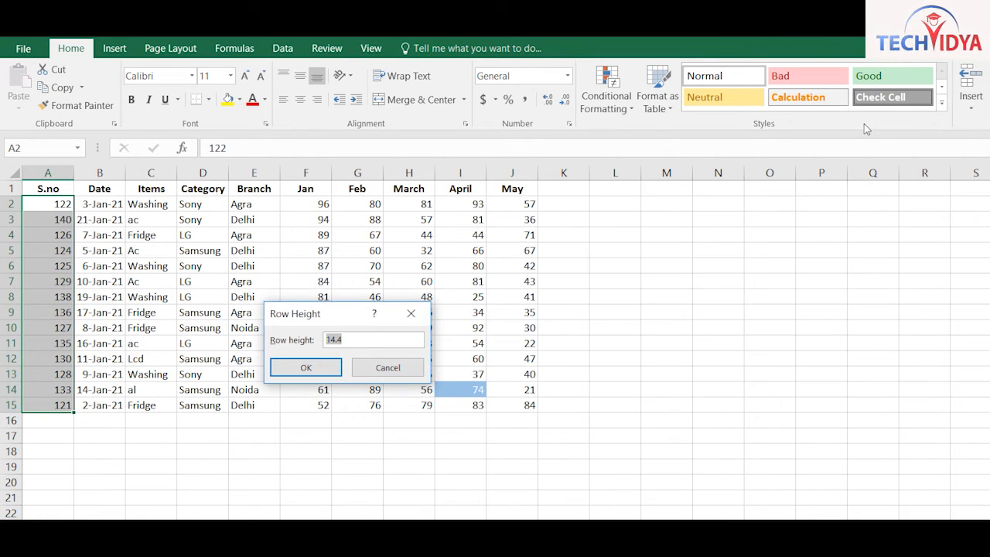
{"action": "type", "text": "15"}
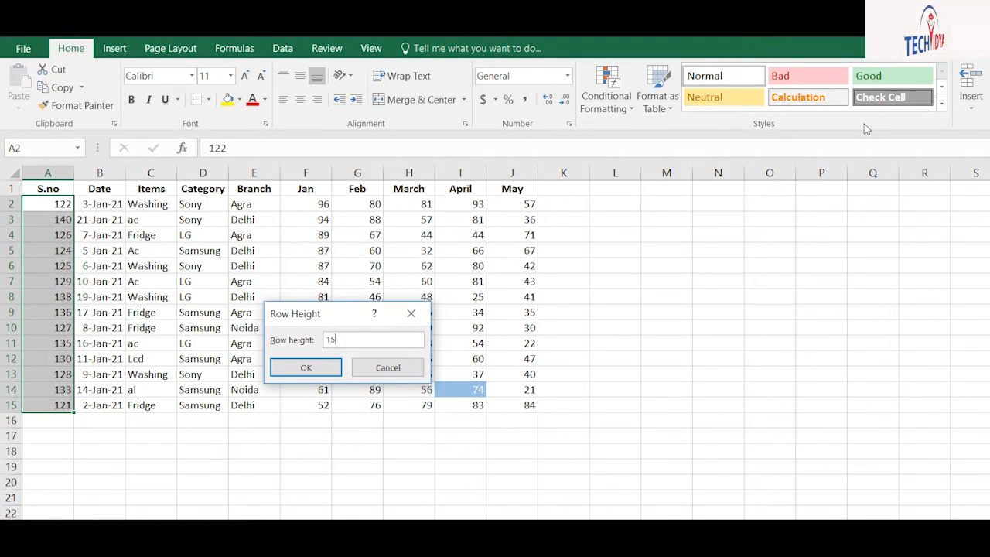
{"action": "key", "text": "BackSpace"}
{"action": "type", "text": "30"}
{"action": "key", "text": "Return"}
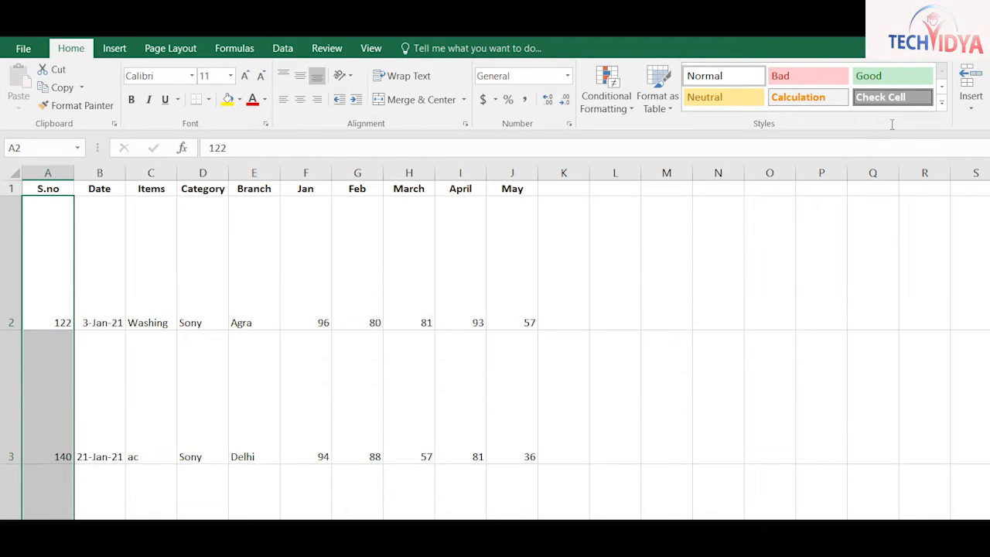
{"action": "key", "text": "ctrl+z"}
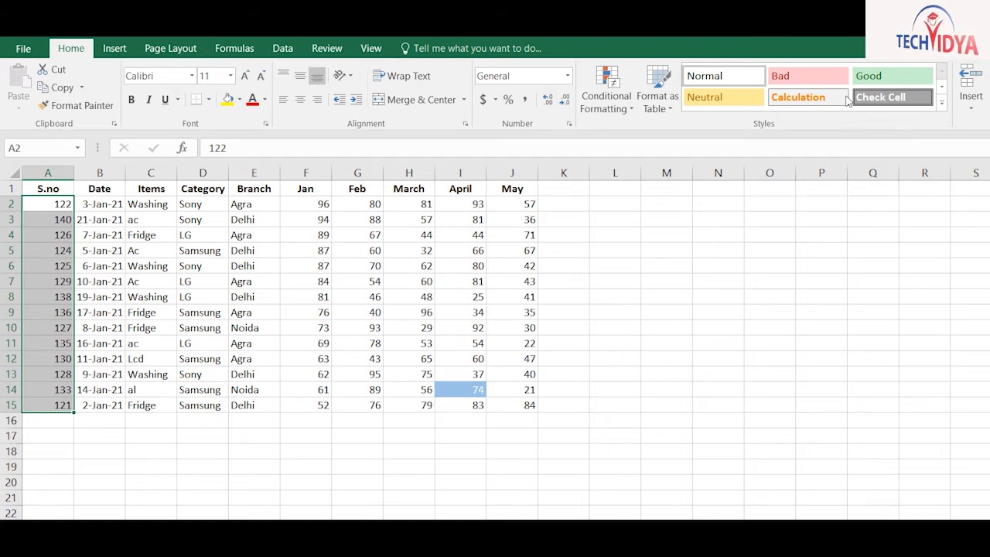
{"action": "key", "text": "alt+h"}
{"action": "type", "text": "oh"}
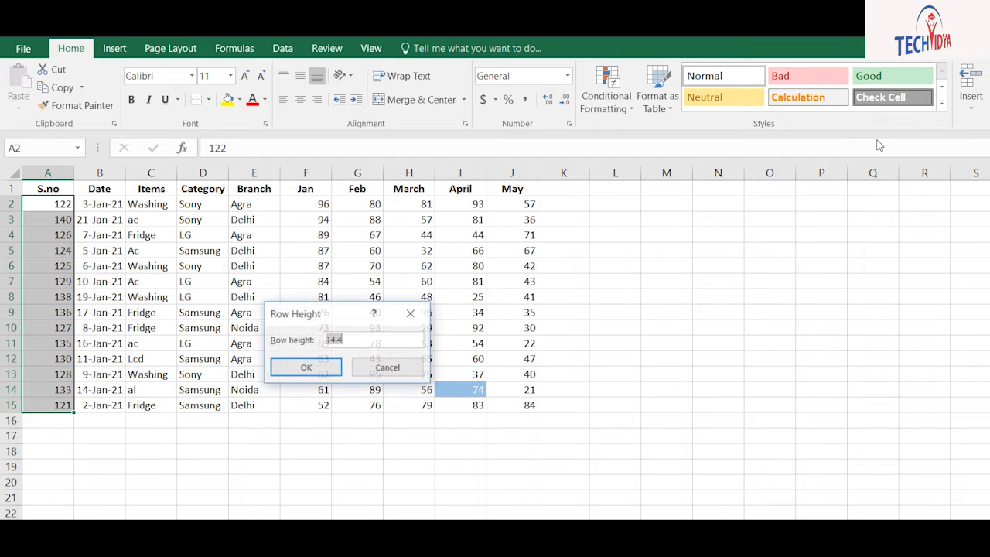
{"action": "type", "text": "25"}
{"action": "key", "text": "Return"}
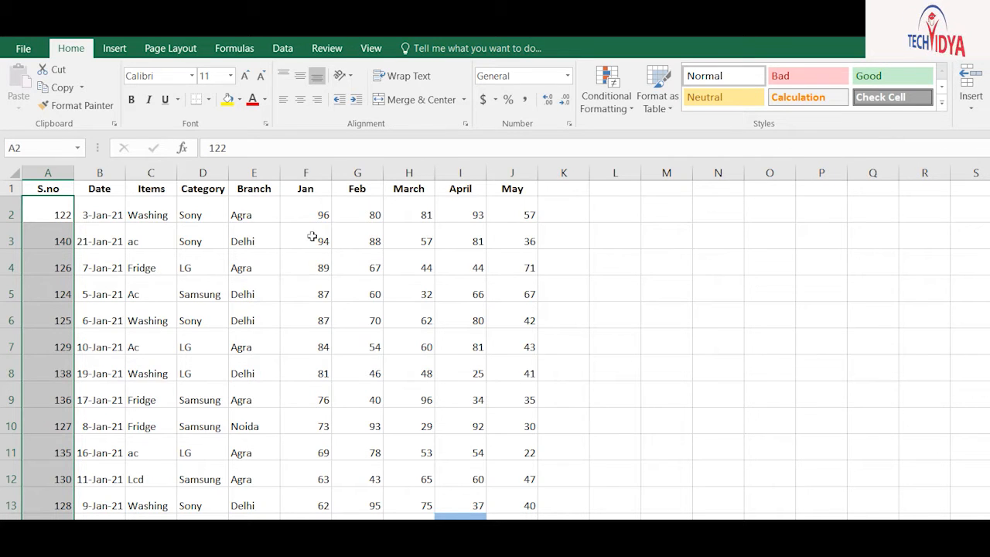
{"action": "left_click_drag", "start_coordinate": [46, 203], "coordinate": [413, 451]}
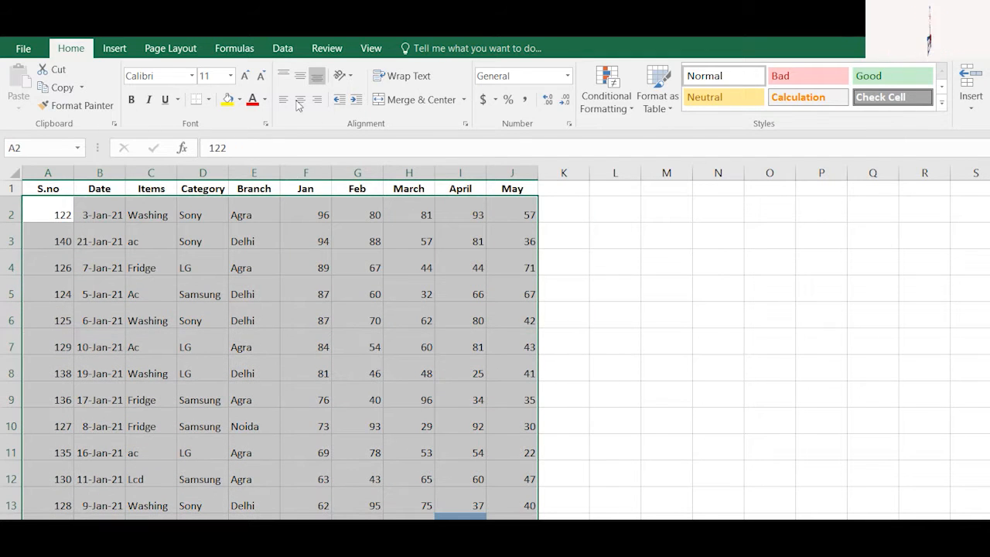
{"action": "left_click", "coordinate": [301, 76]}
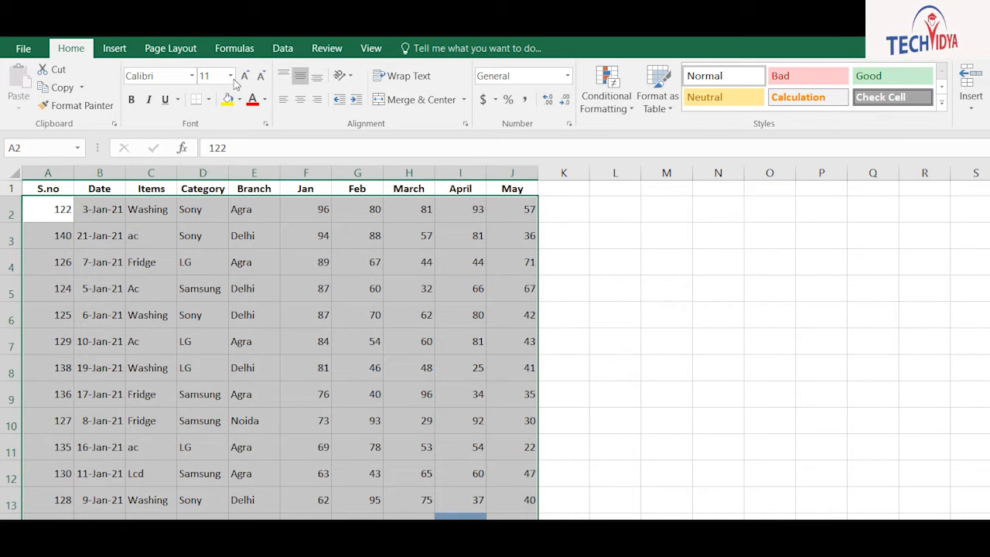
{"action": "left_click", "coordinate": [300, 99]}
{"action": "left_click", "coordinate": [283, 99]}
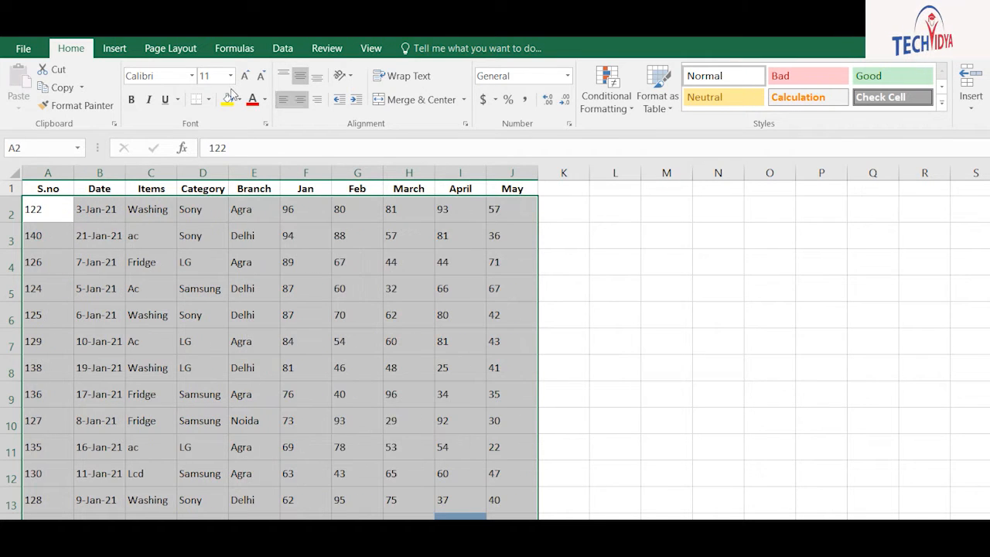
{"action": "left_click", "coordinate": [300, 99]}
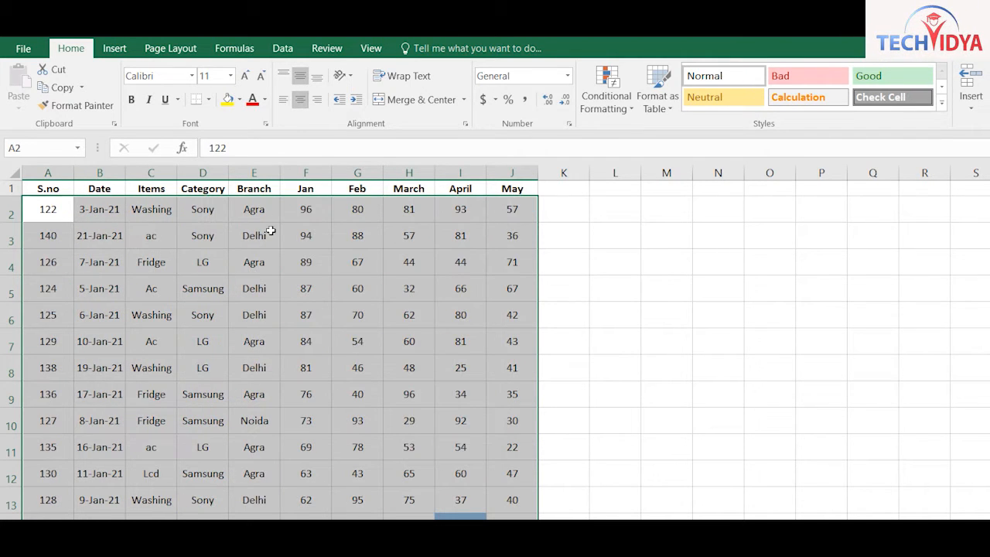
{"action": "left_click", "coordinate": [354, 339]}
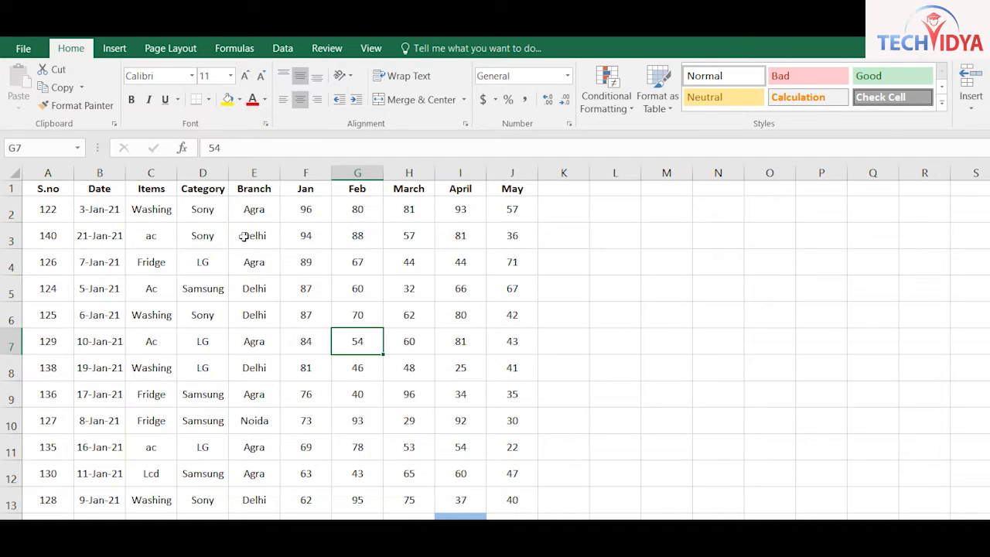
{"action": "left_click", "coordinate": [61, 189]}
{"action": "left_click", "coordinate": [102, 188]}
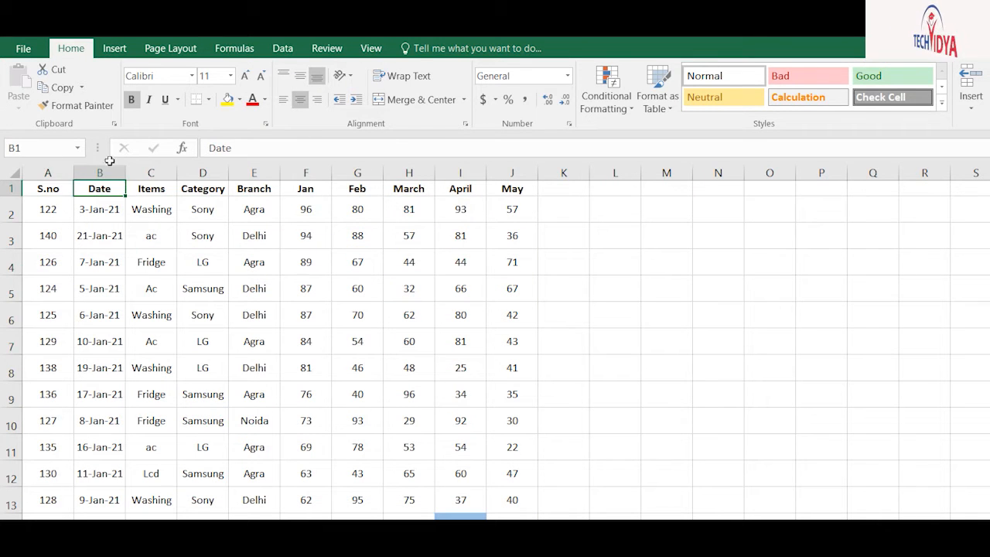
Set columns A–J to a column width of 10
{"action": "left_click_drag", "start_coordinate": [48, 189], "coordinate": [512, 189]}
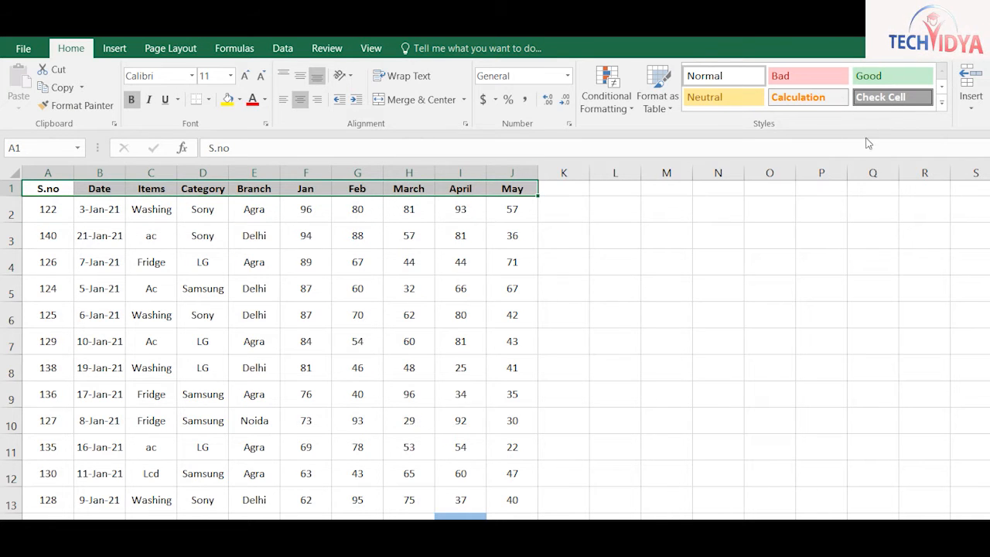
{"action": "key", "text": "alt+h"}
{"action": "key", "text": "o"}
{"action": "key", "text": "w"}
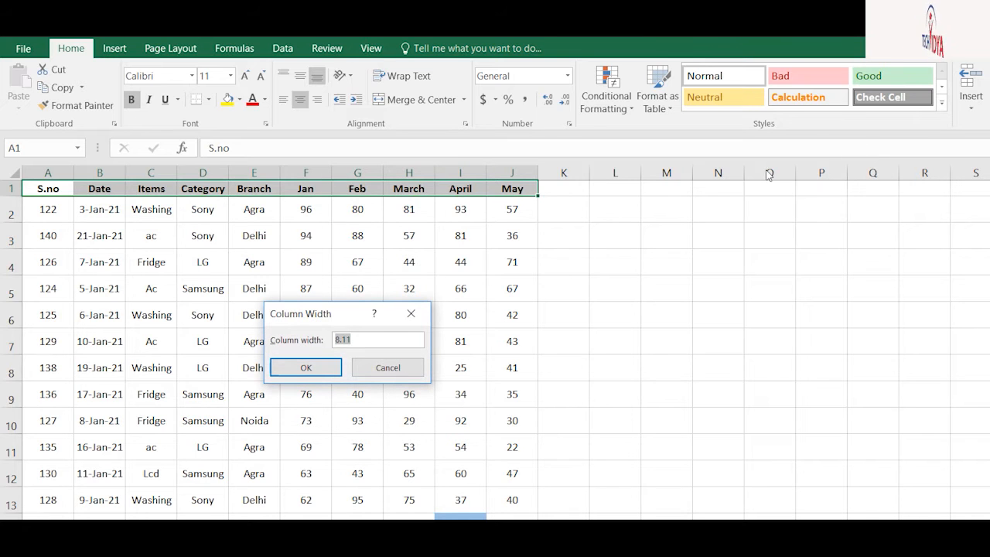
{"action": "type", "text": "10"}
{"action": "key", "text": "Return"}
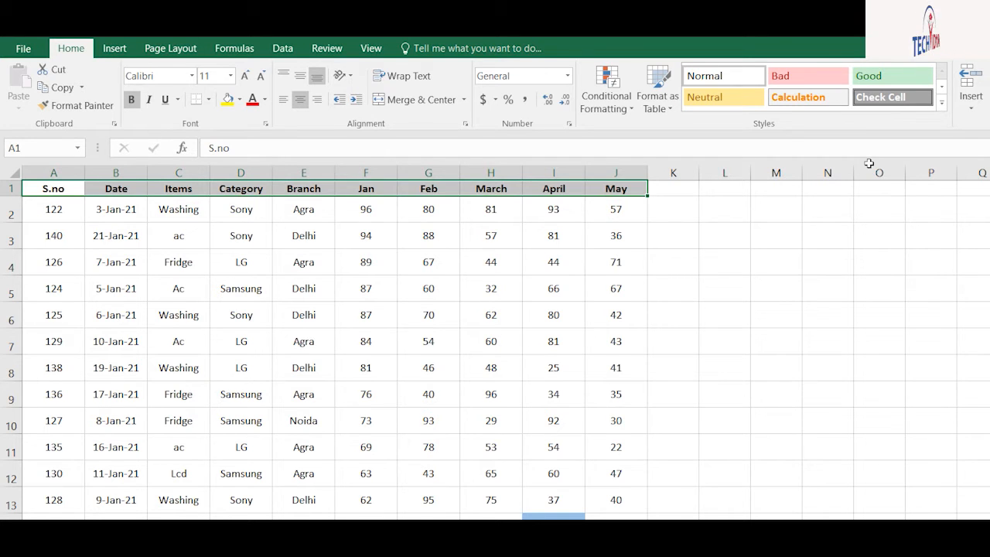
AutoFit columns A–J, then set them to the standard 8.43 width
{"action": "key", "text": "alt+h"}
{"action": "key", "text": "o"}
{"action": "key", "text": "i"}
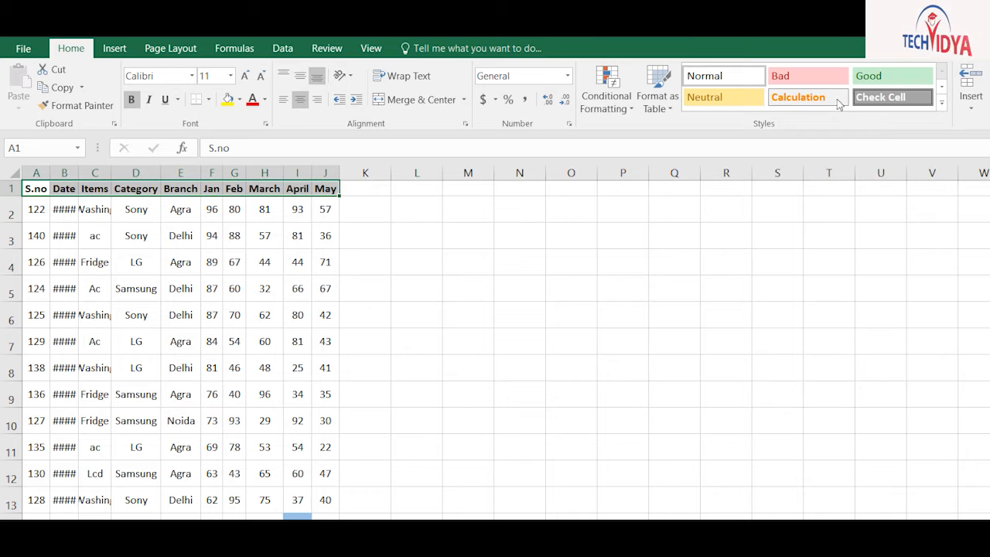
{"action": "key", "text": "alt+h"}
{"action": "key", "text": "o"}
{"action": "key", "text": "w"}
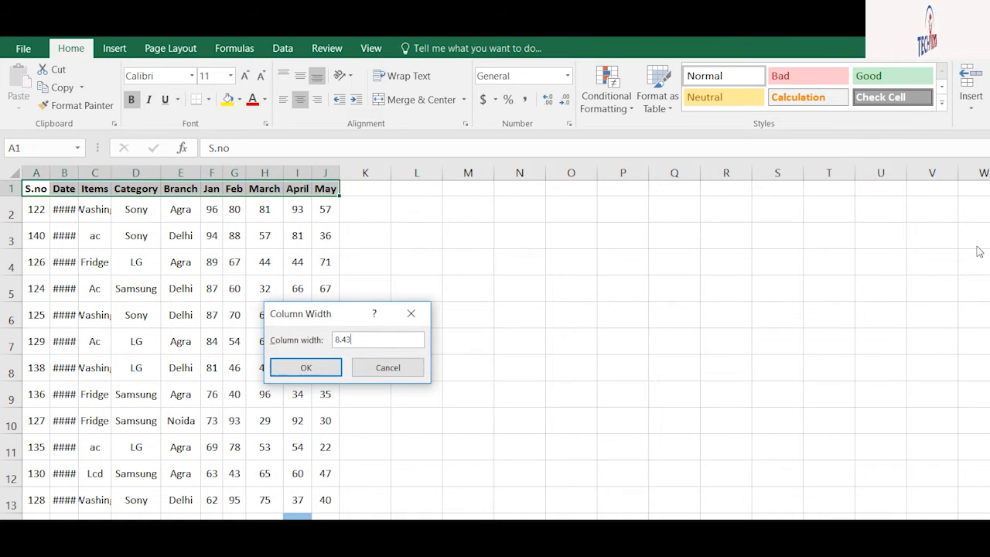
{"action": "key", "text": "Return"}
{"action": "left_click", "coordinate": [369, 342]}
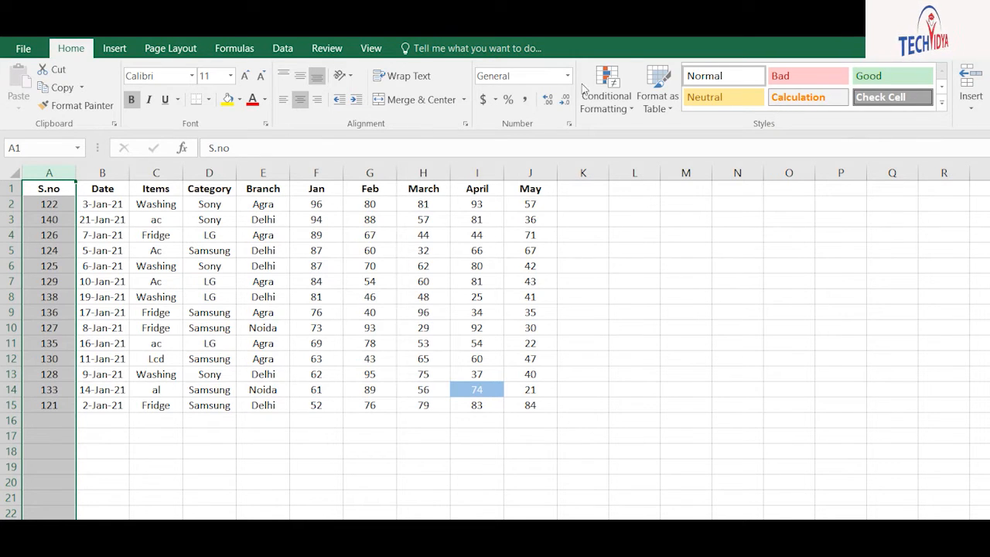
{"action": "left_click_drag", "start_coordinate": [263, 235], "coordinate": [263, 312]}
{"action": "left_click", "coordinate": [310, 235]}
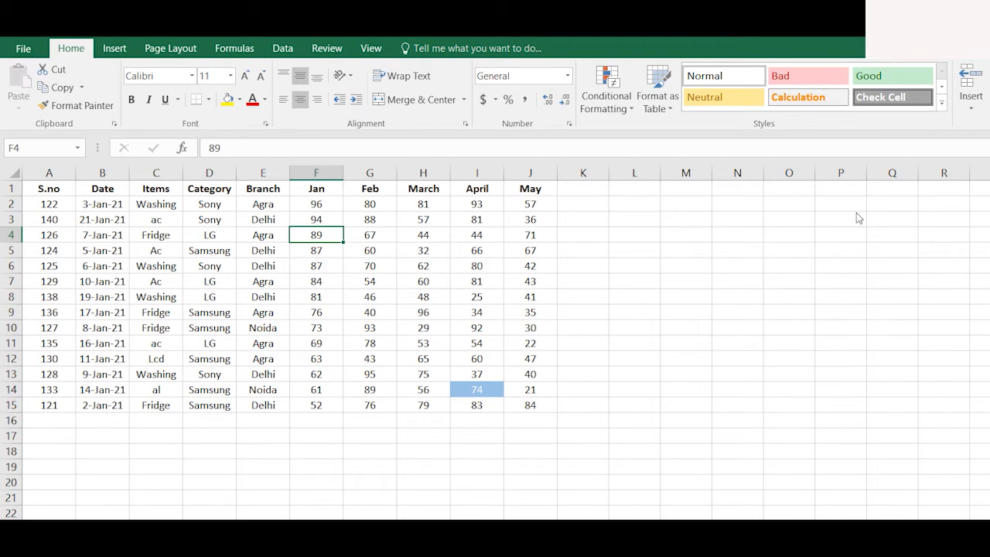
{"action": "mouse_move", "coordinate": [855, 213]}
{"action": "left_click", "coordinate": [214, 229]}
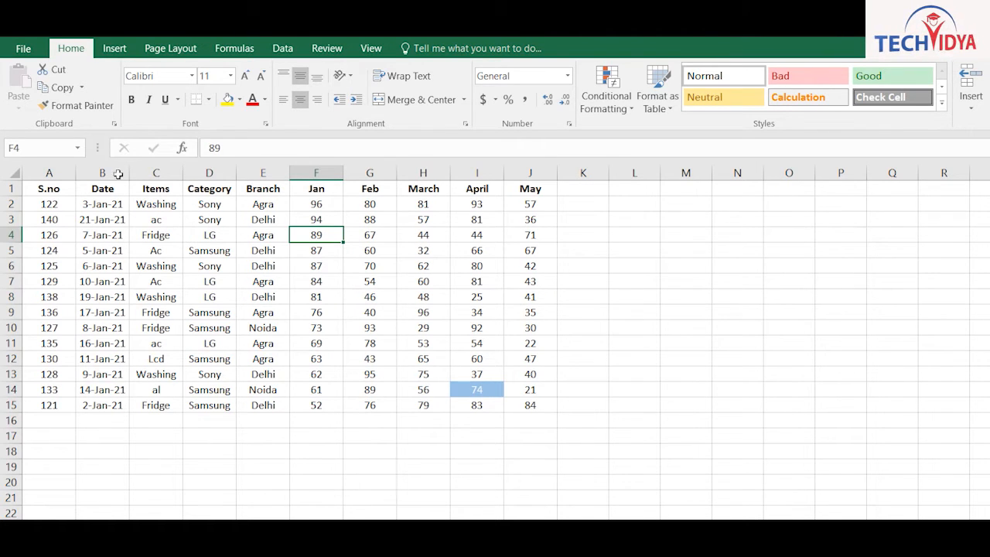
{"action": "left_click", "coordinate": [92, 235]}
{"action": "key", "text": "shift+Down"}
{"action": "key", "text": "shift+Down"}
{"action": "key", "text": "shift+Down"}
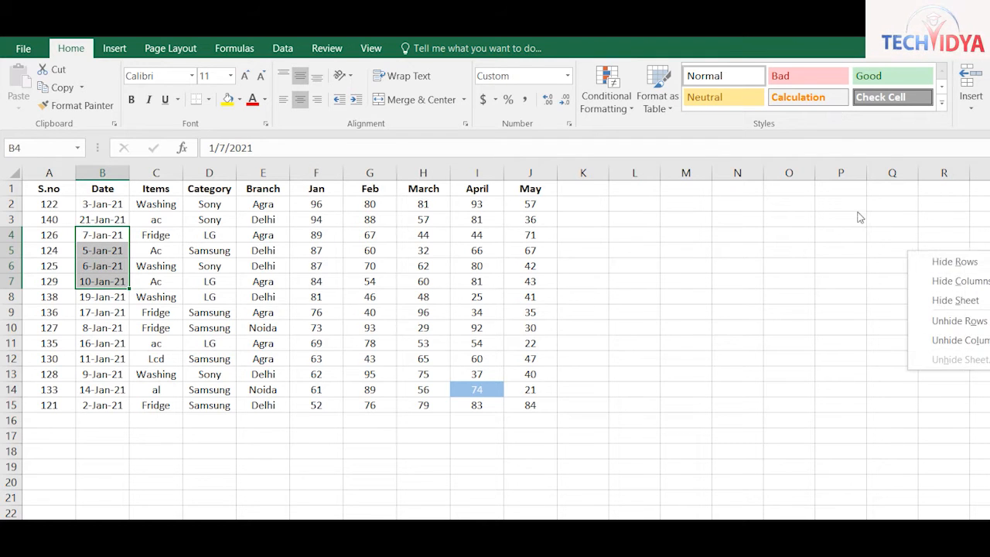
{"action": "key", "text": "ctrl+9"}
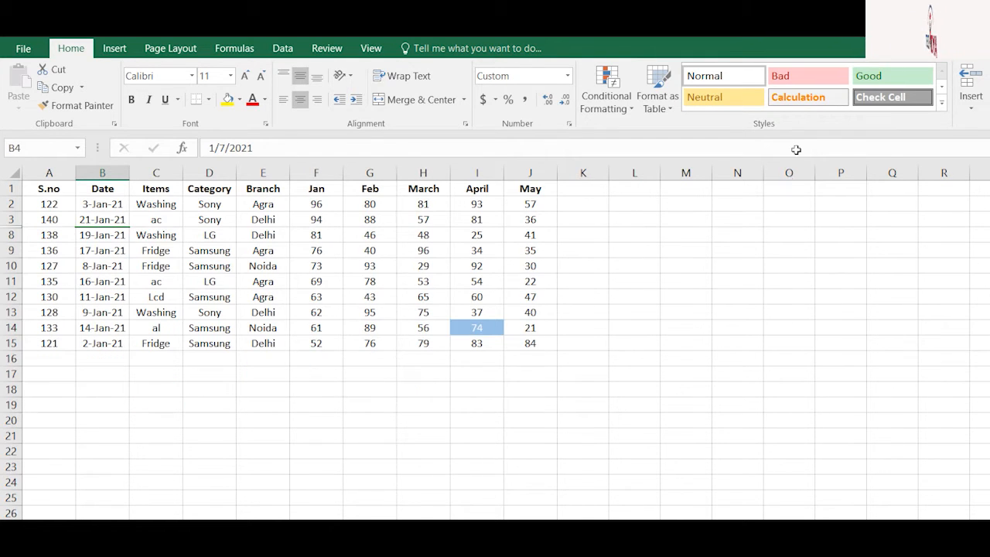
{"action": "left_click", "coordinate": [831, 98]}
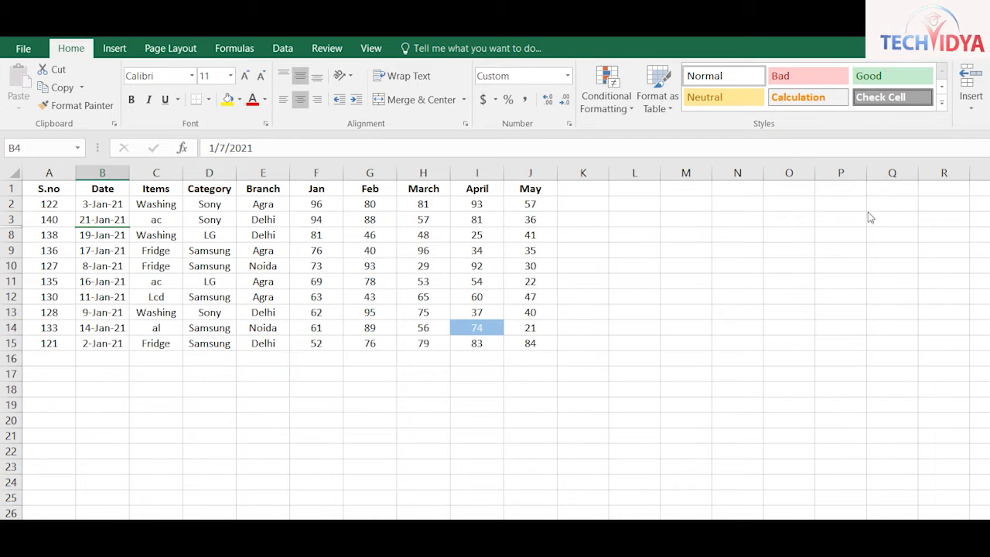
{"action": "mouse_move", "coordinate": [867, 212]}
{"action": "left_click", "coordinate": [772, 256]}
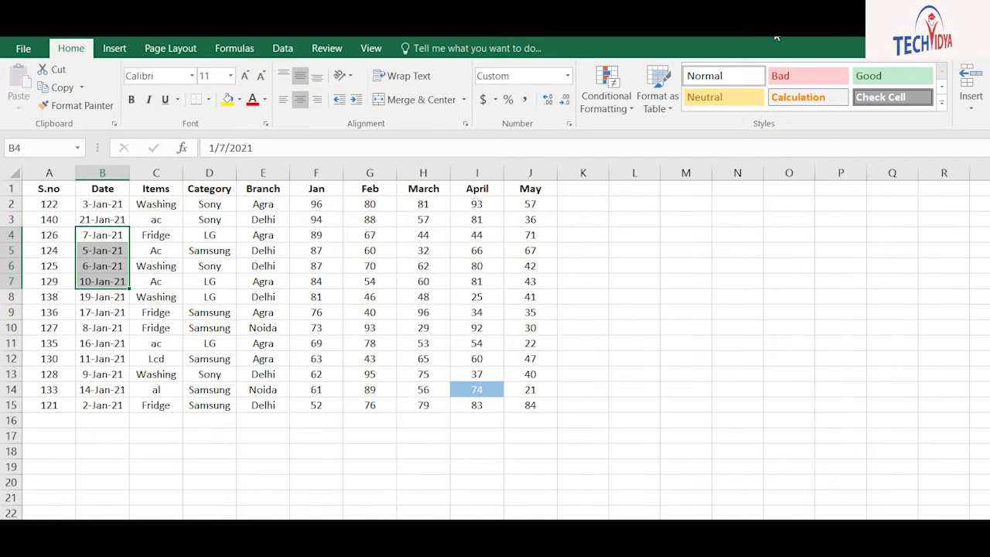
{"action": "left_click", "coordinate": [183, 207]}
{"action": "left_click_drag", "start_coordinate": [158, 154], "coordinate": [252, 154]}
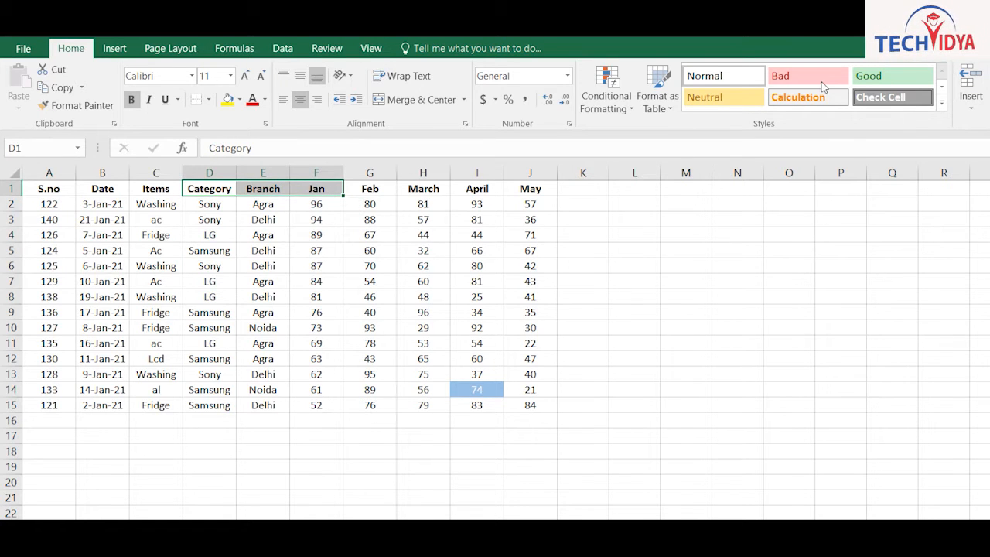
{"action": "mouse_move", "coordinate": [874, 210]}
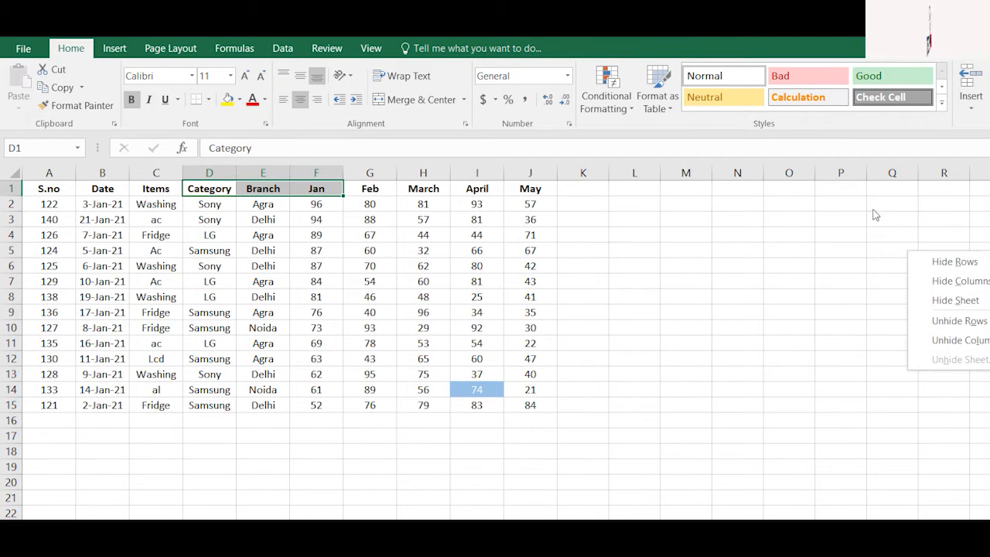
{"action": "left_click", "coordinate": [776, 212]}
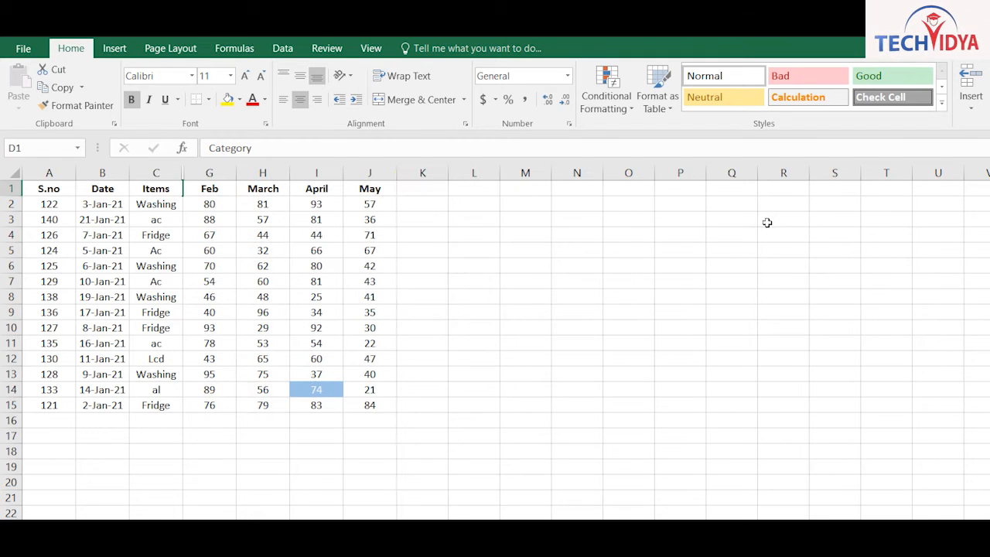
{"action": "mouse_move", "coordinate": [848, 219]}
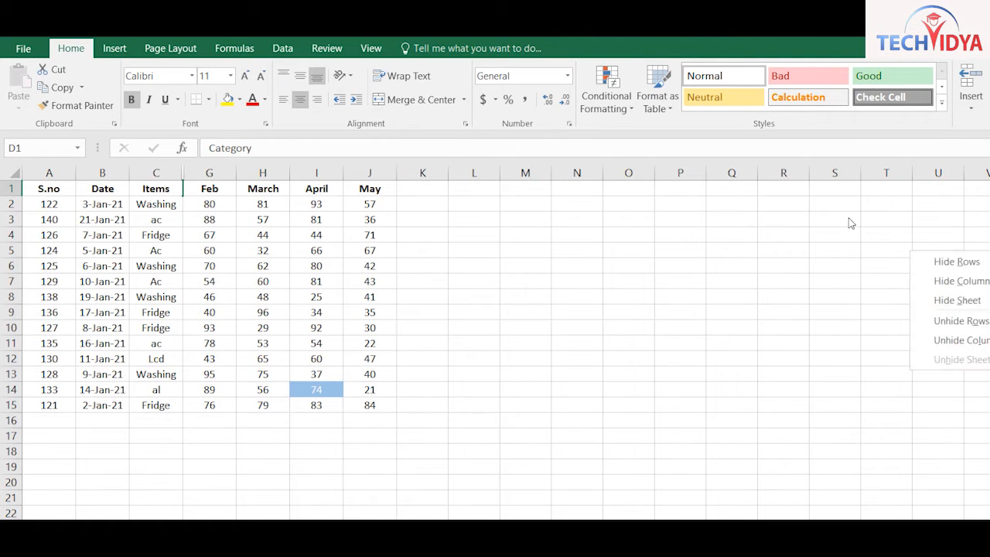
{"action": "left_click", "coordinate": [778, 280]}
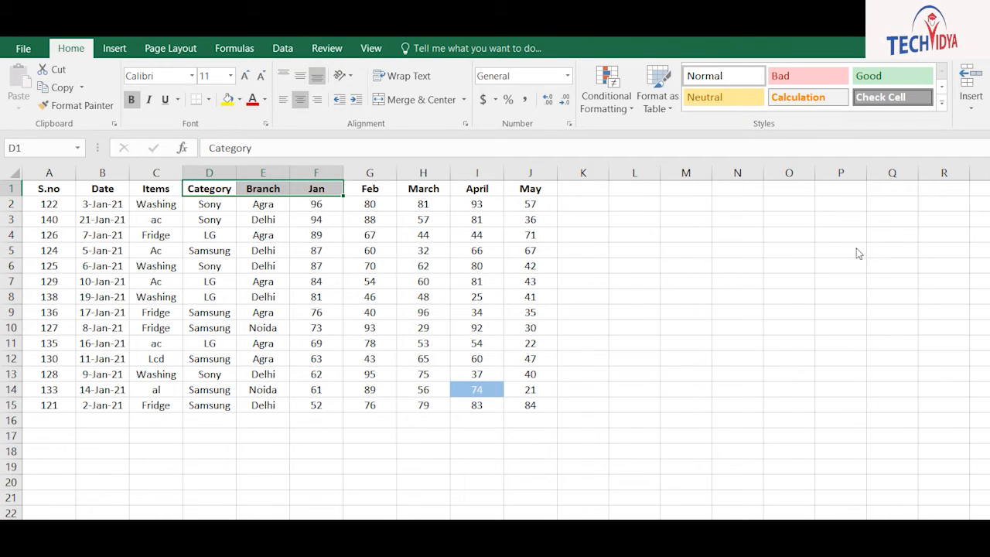
{"action": "key", "text": "alt+e"}
{"action": "key", "text": "m"}
{"action": "key", "text": "Down"}
{"action": "key", "text": "Down"}
{"action": "key", "text": "Down"}
{"action": "key", "text": "Down"}
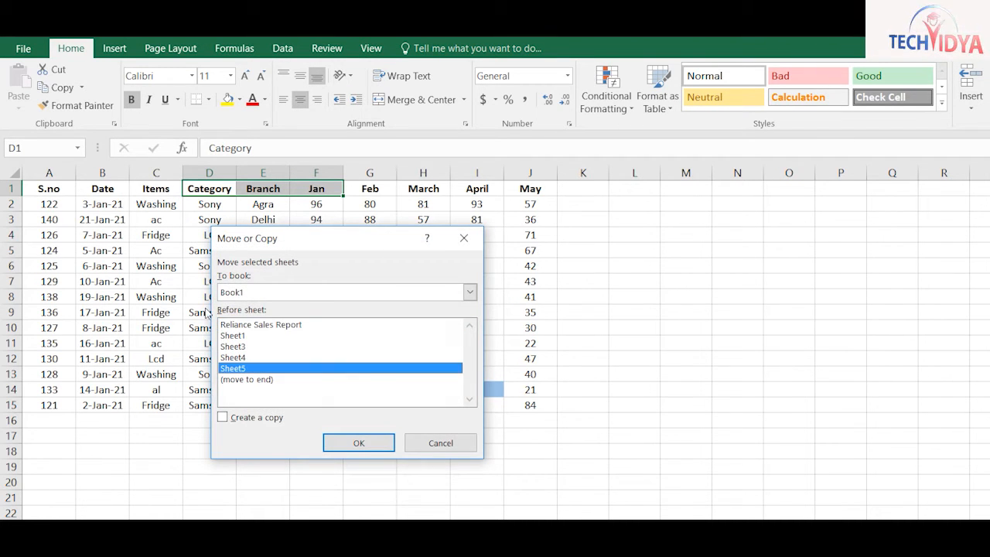
{"action": "key", "text": "Return"}
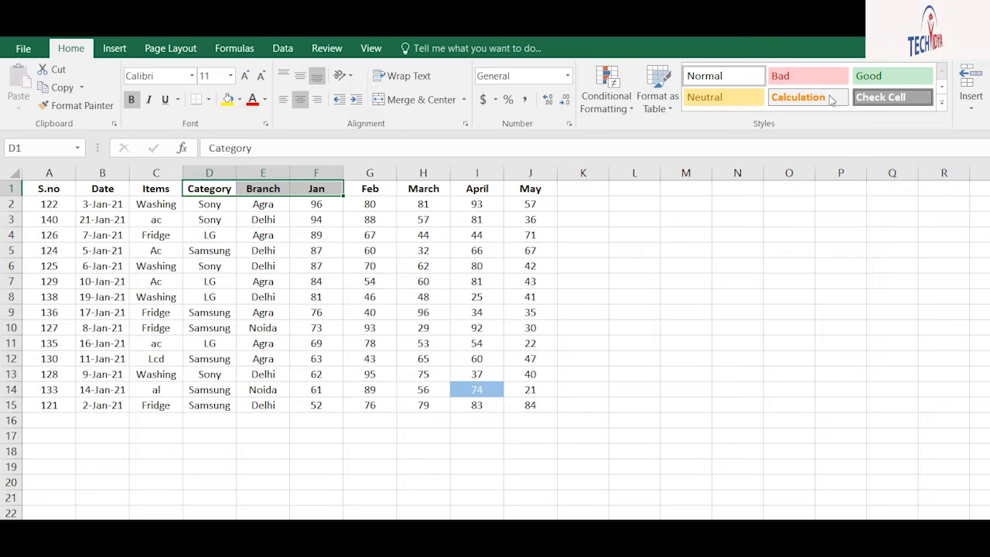
{"action": "key", "text": "alt+e"}
{"action": "key", "text": "m"}
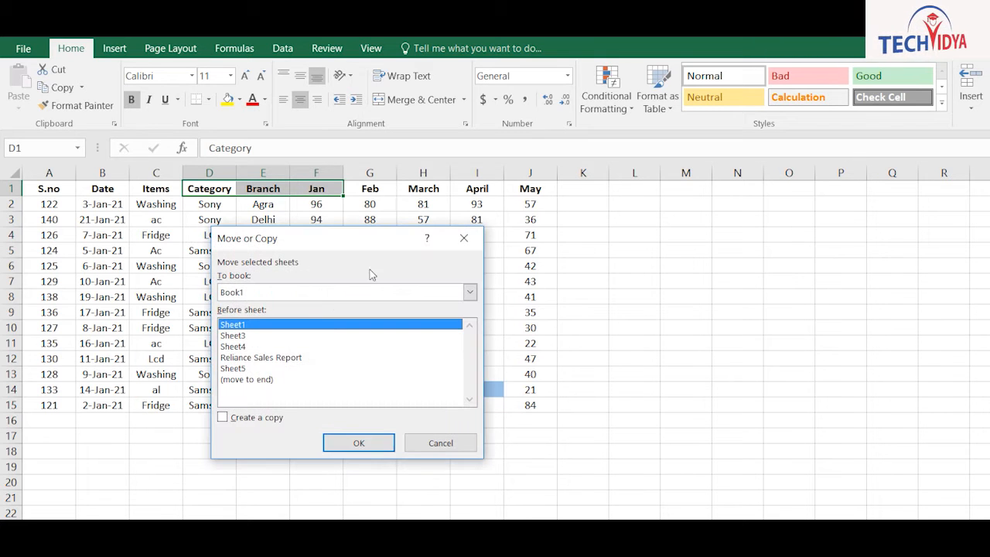
{"action": "key", "text": "alt+c"}
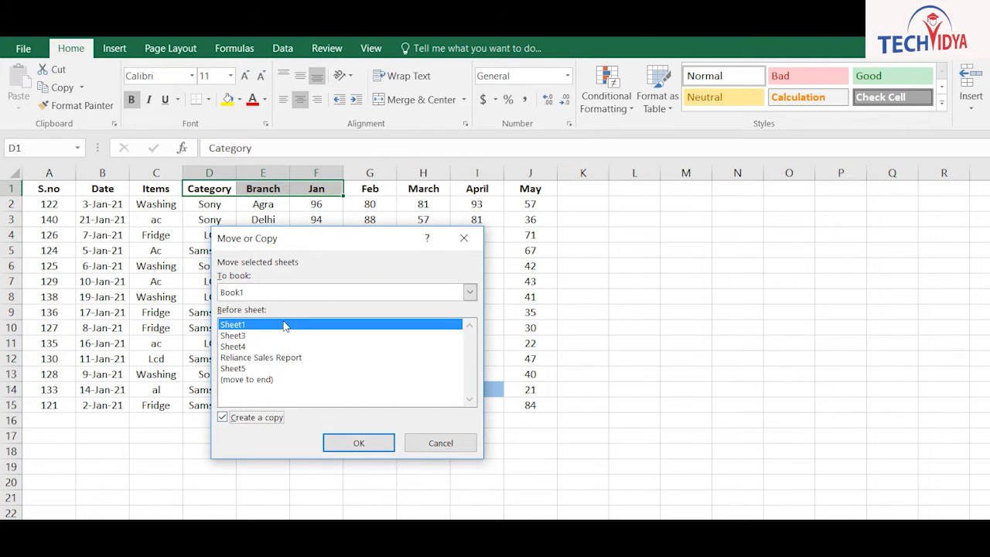
{"action": "key", "text": "Return"}
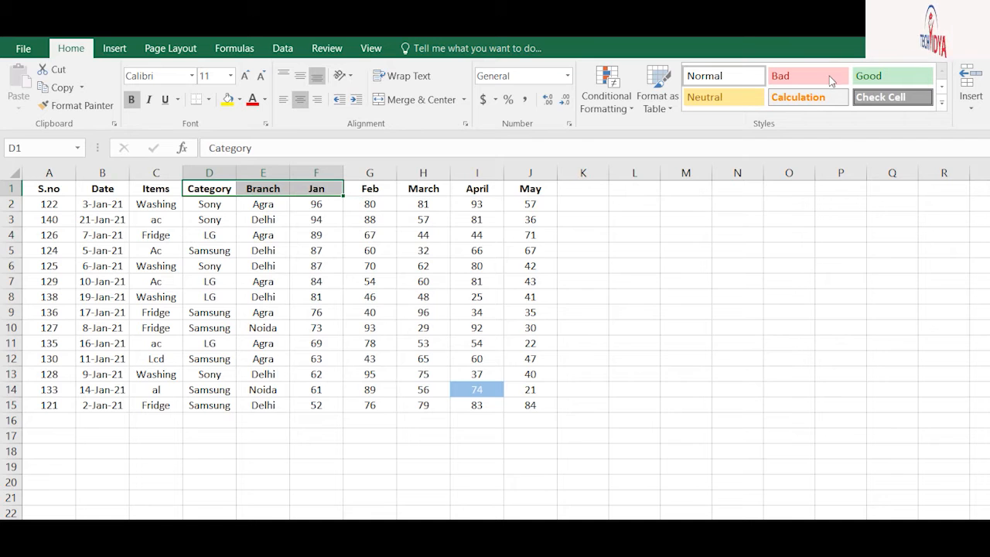
{"action": "mouse_move", "coordinate": [876, 278]}
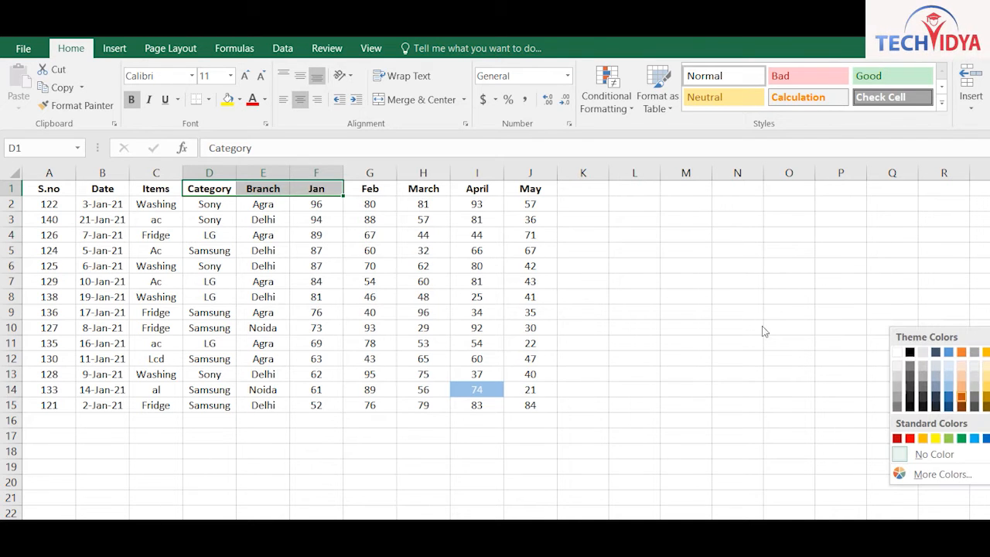
{"action": "left_click", "coordinate": [731, 355]}
{"action": "key", "text": "shift+Right"}
{"action": "key", "text": "shift+Right"}
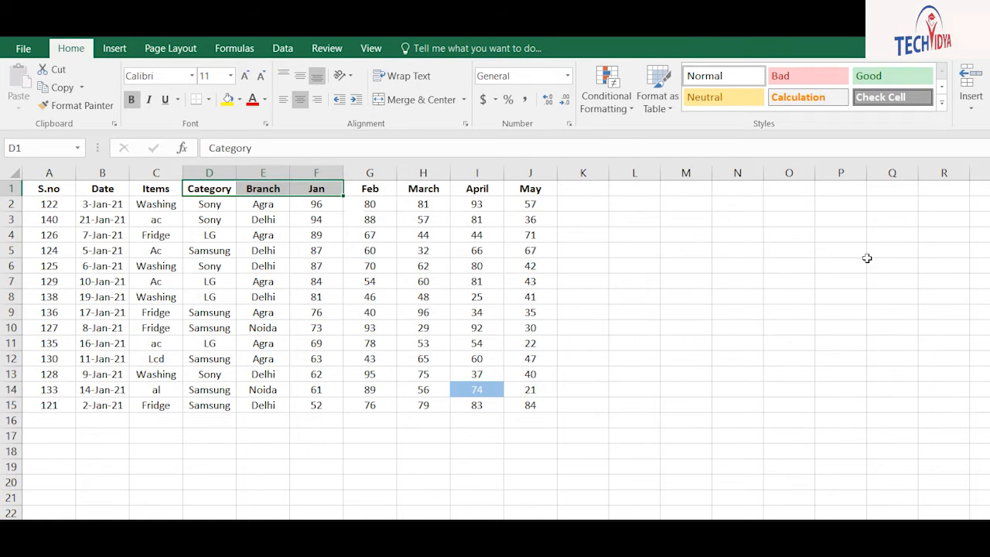
{"action": "key", "text": "alt+e"}
{"action": "key", "text": "m"}
{"action": "left_click", "coordinate": [259, 291]}
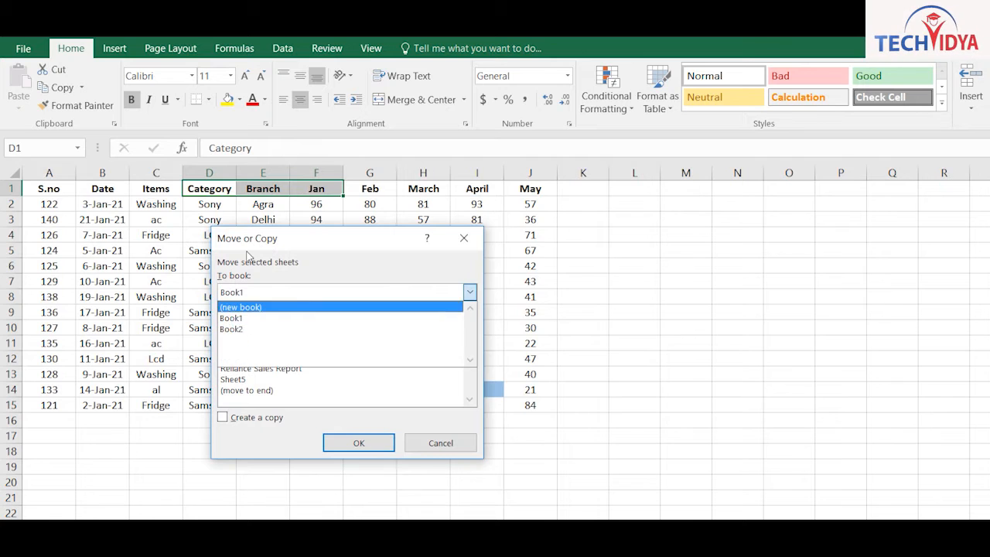
{"action": "left_click", "coordinate": [234, 328]}
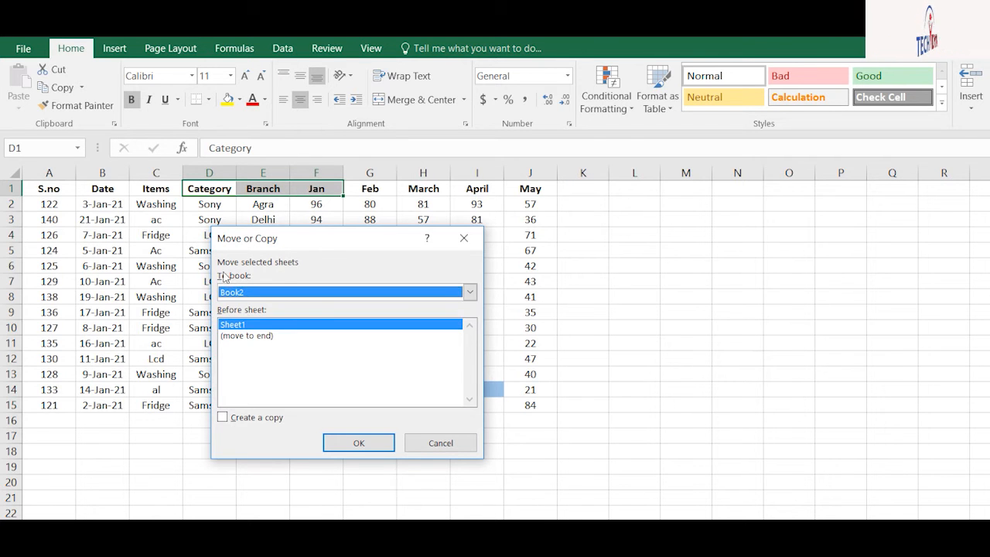
{"action": "left_click", "coordinate": [270, 335]}
{"action": "left_click", "coordinate": [242, 417]}
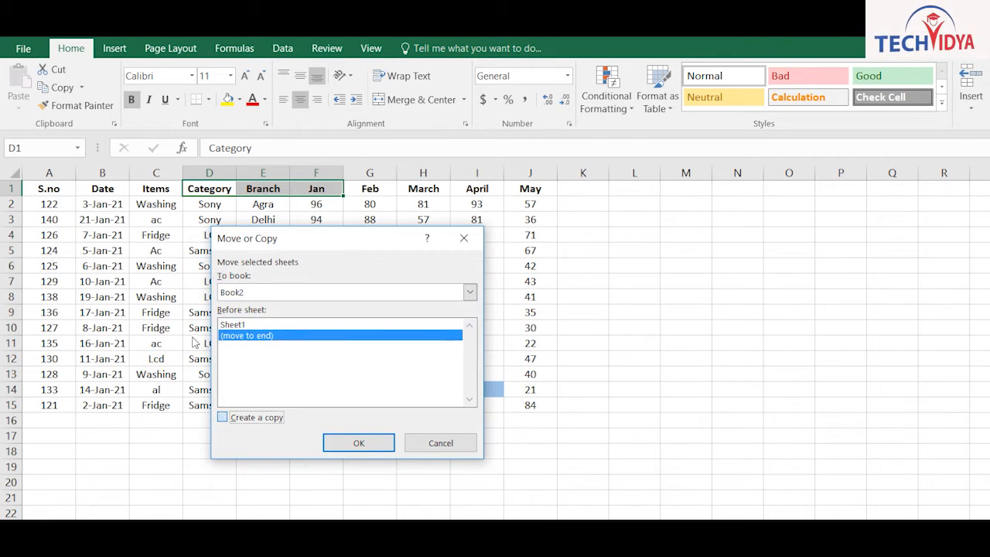
{"action": "key", "text": "Return"}
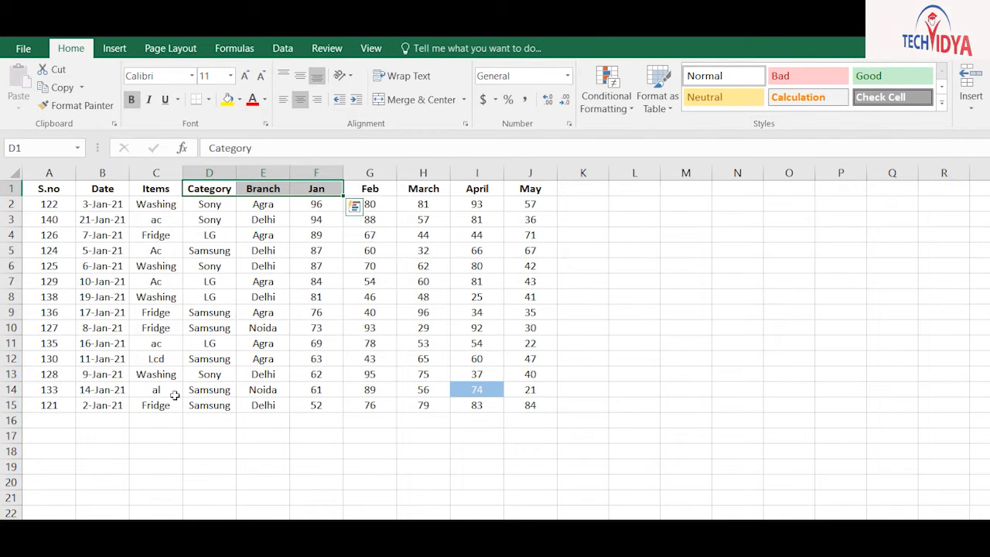
{"action": "left_click", "coordinate": [65, 529]}
{"action": "left_click", "coordinate": [116, 528]}
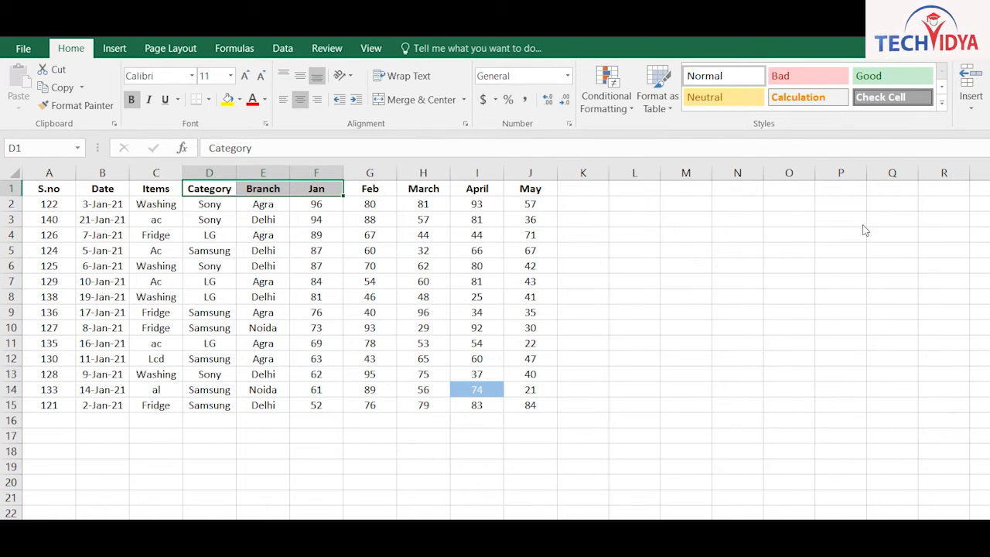
{"action": "left_click", "coordinate": [879, 304]}
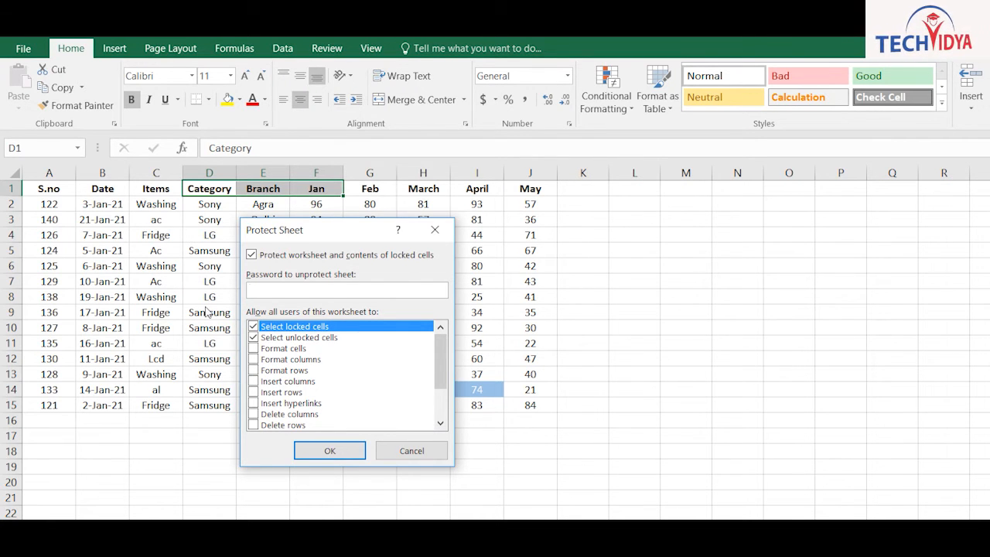
{"action": "left_click", "coordinate": [254, 381]}
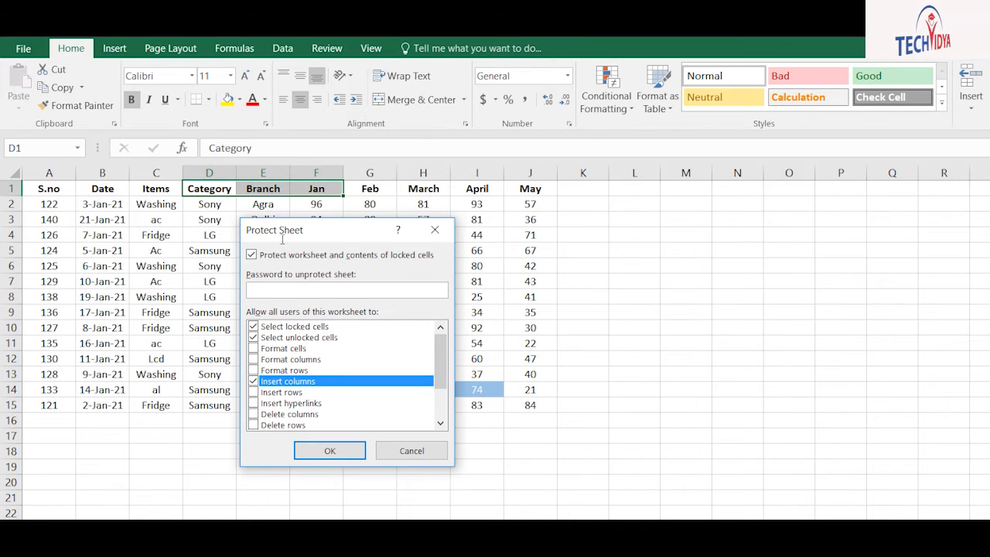
{"action": "left_click", "coordinate": [329, 450]}
{"action": "type", "text": "12"}
{"action": "left_click", "coordinate": [368, 401]}
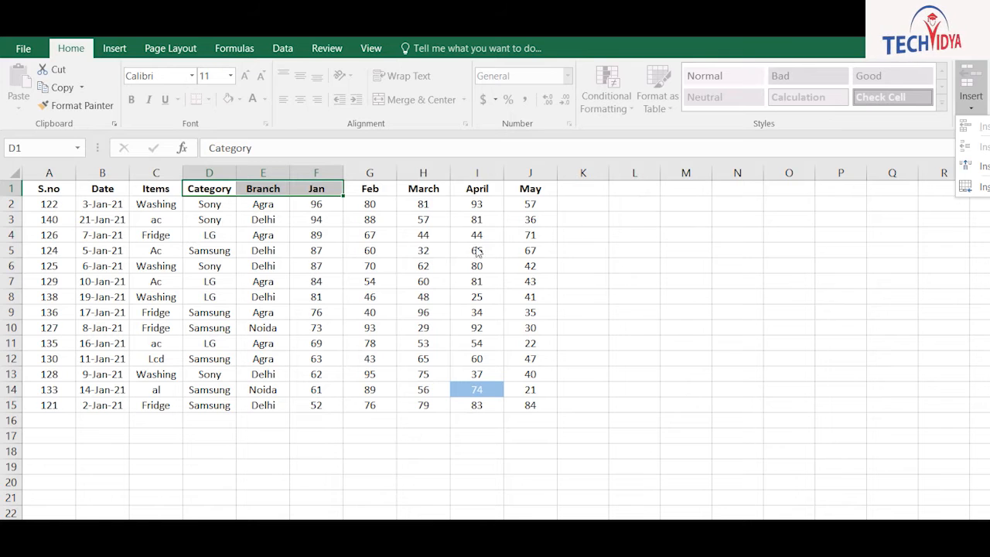
{"action": "double_click", "coordinate": [423, 297]}
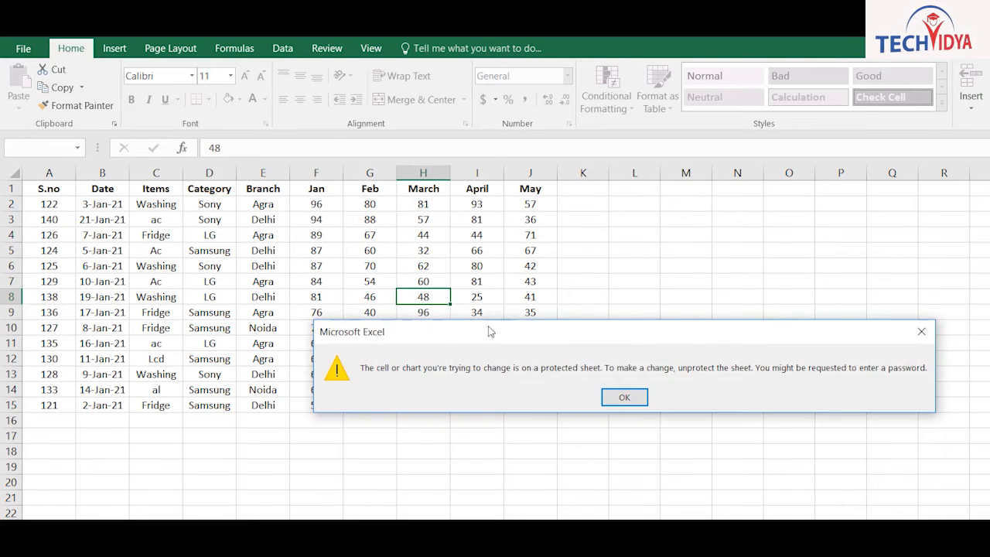
{"action": "key", "text": "Return"}
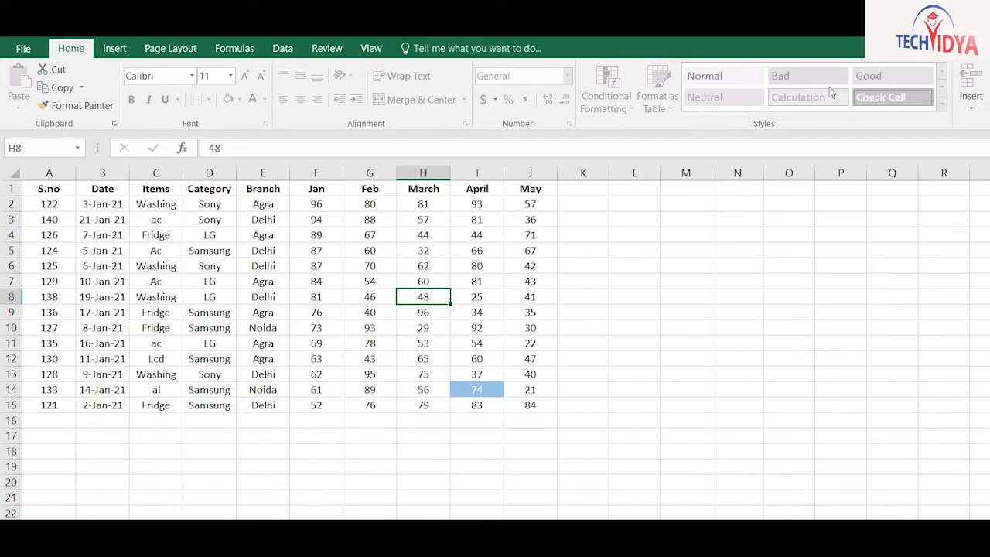
{"action": "left_click", "coordinate": [887, 306]}
{"action": "type", "text": "12"}
{"action": "key", "text": "Return"}
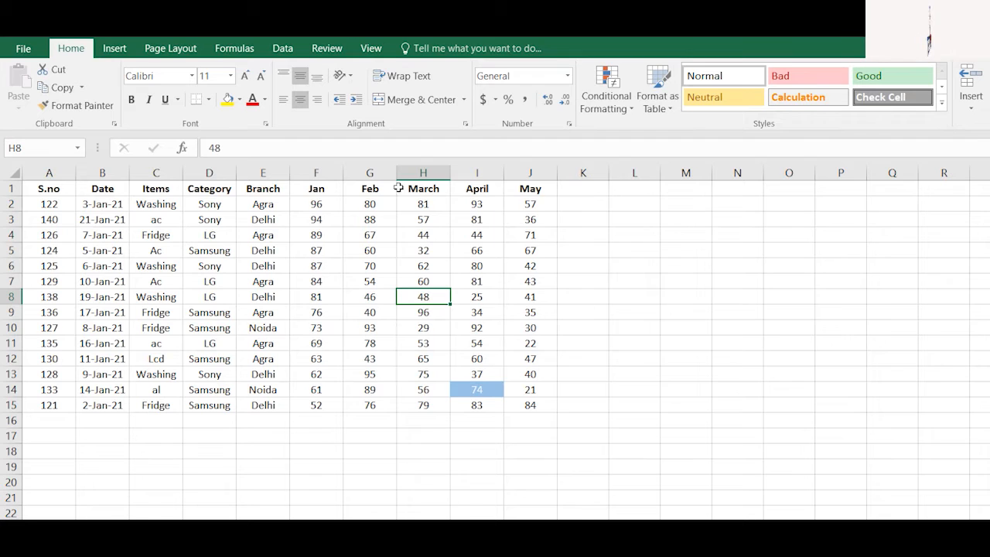
Add a Total heading in K1 and AutoSum Jan–May for rows 2 to 15
{"action": "left_click", "coordinate": [572, 187]}
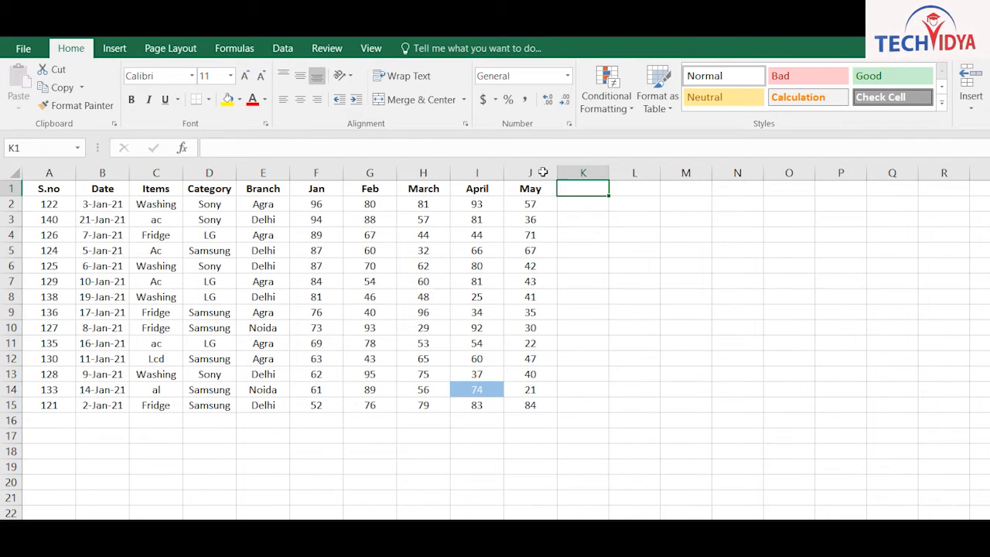
{"action": "type", "text": "Total"}
{"action": "key", "text": "Return"}
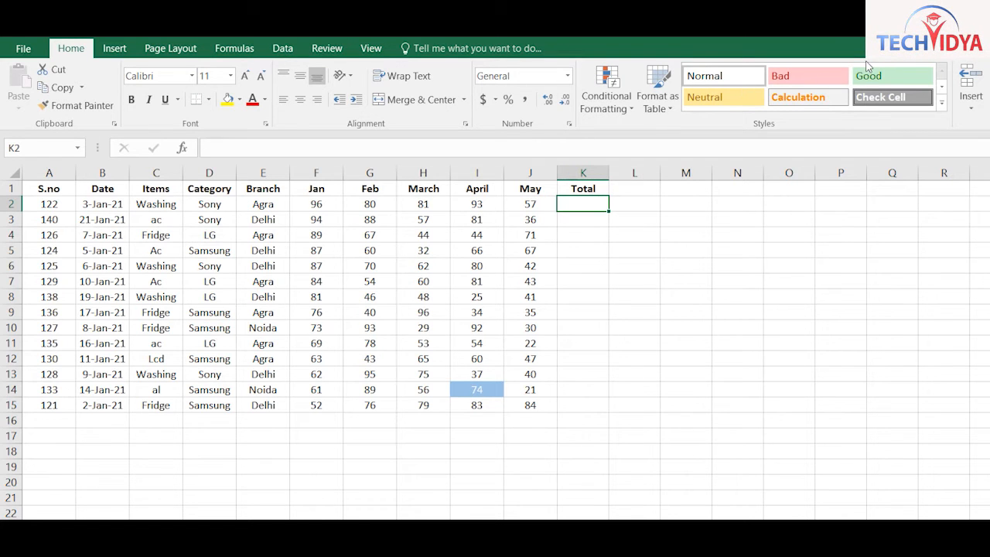
{"action": "key", "text": "alt+equal"}
{"action": "key", "text": "Return"}
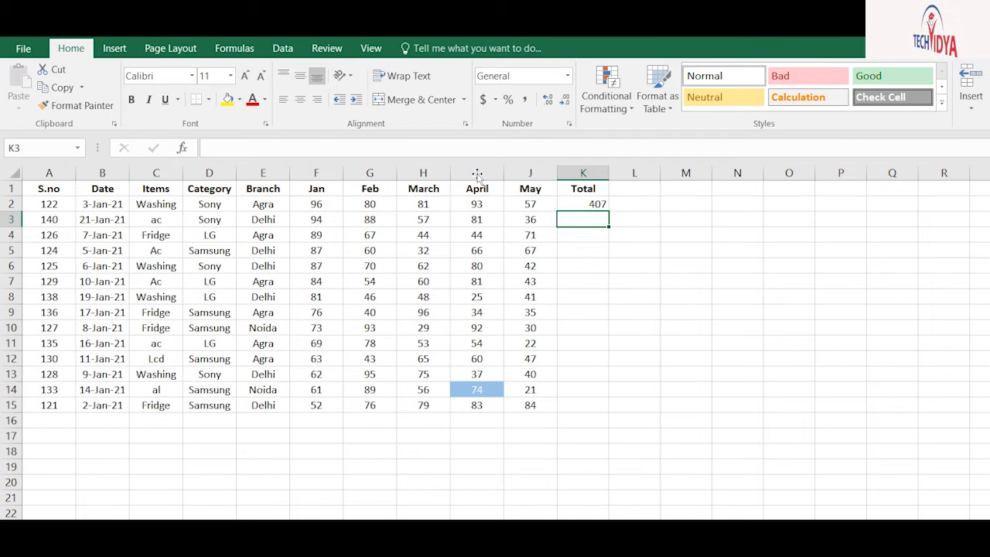
{"action": "key", "text": "Up"}
{"action": "key", "text": "shift+Down"}
{"action": "key", "text": "shift+Down"}
{"action": "key", "text": "shift+Down"}
{"action": "key", "text": "shift+Down"}
{"action": "key", "text": "shift+Down"}
{"action": "key", "text": "shift+Down"}
{"action": "key", "text": "shift+Down"}
{"action": "key", "text": "shift+Down"}
{"action": "key", "text": "shift+Down"}
{"action": "key", "text": "shift+Down"}
{"action": "key", "text": "shift+Down"}
{"action": "key", "text": "shift+Down"}
{"action": "key", "text": "shift+Down"}
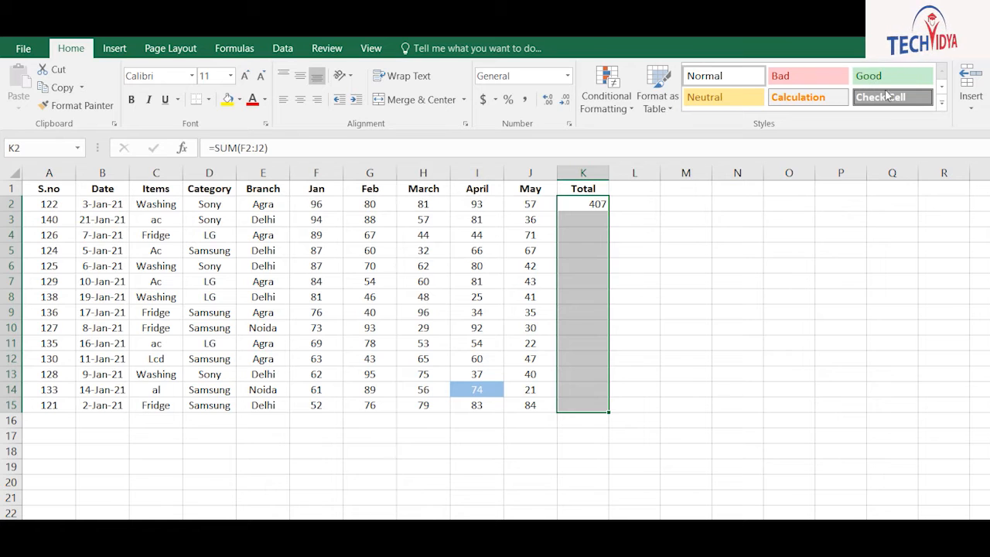
{"action": "key", "text": "ctrl+d"}
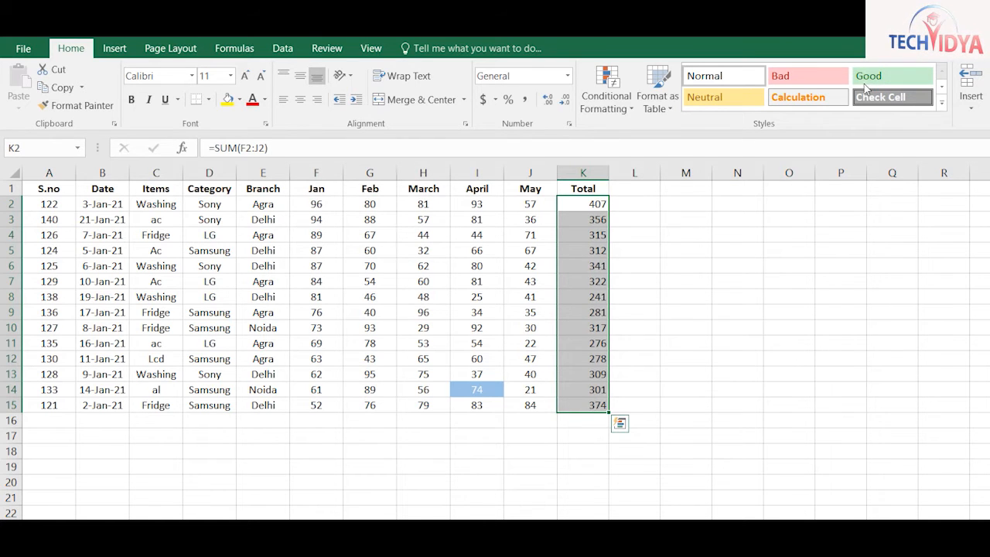
Enter the heading Per in L1
{"action": "left_click", "coordinate": [615, 187]}
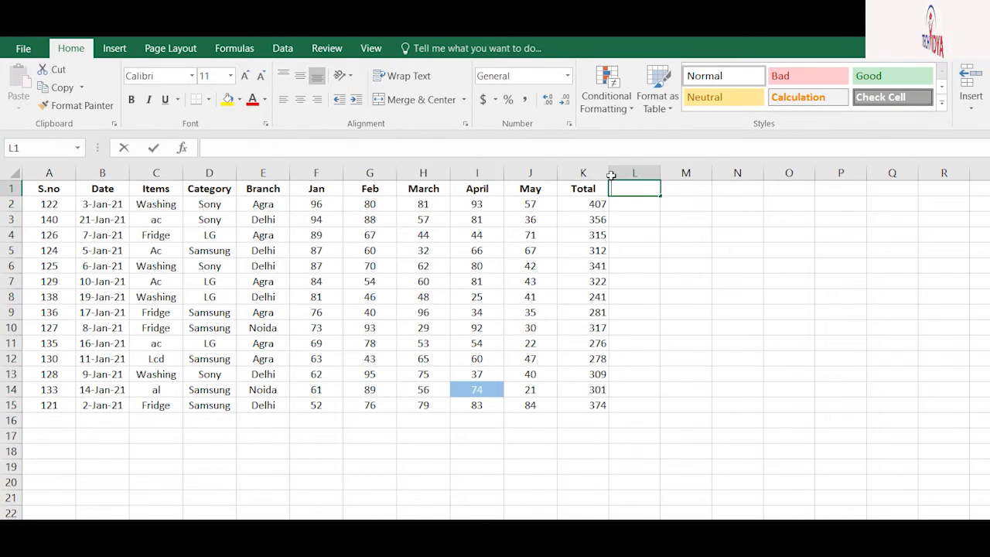
{"action": "type", "text": "Per"}
{"action": "type", "text": "4"}
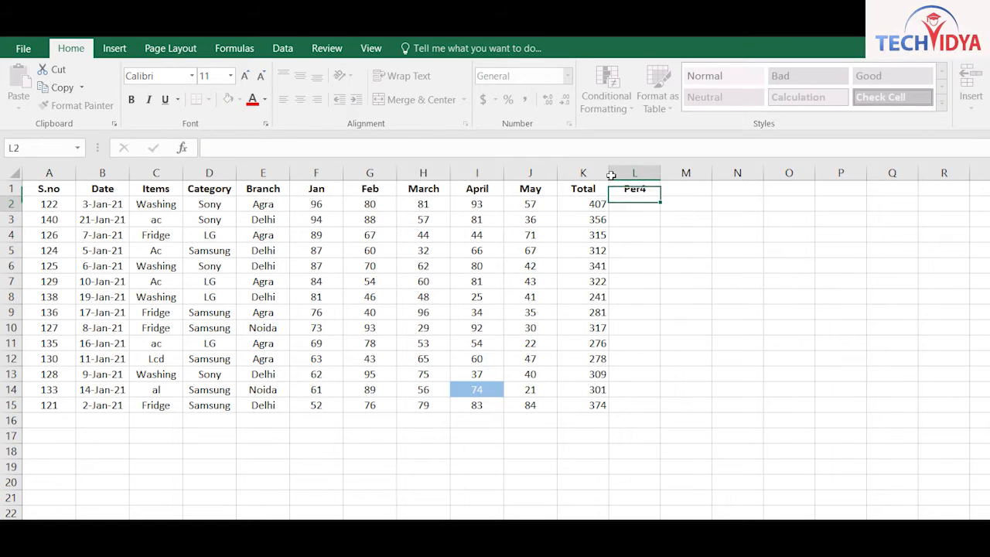
{"action": "key", "text": "ctrl+Return"}
{"action": "key", "text": "BackSpace"}
{"action": "key", "text": "Return"}
Enter =K15*35% in L15 and fill it up through L2
{"action": "key", "text": "Left"}
{"action": "key", "text": "ctrl+Down"}
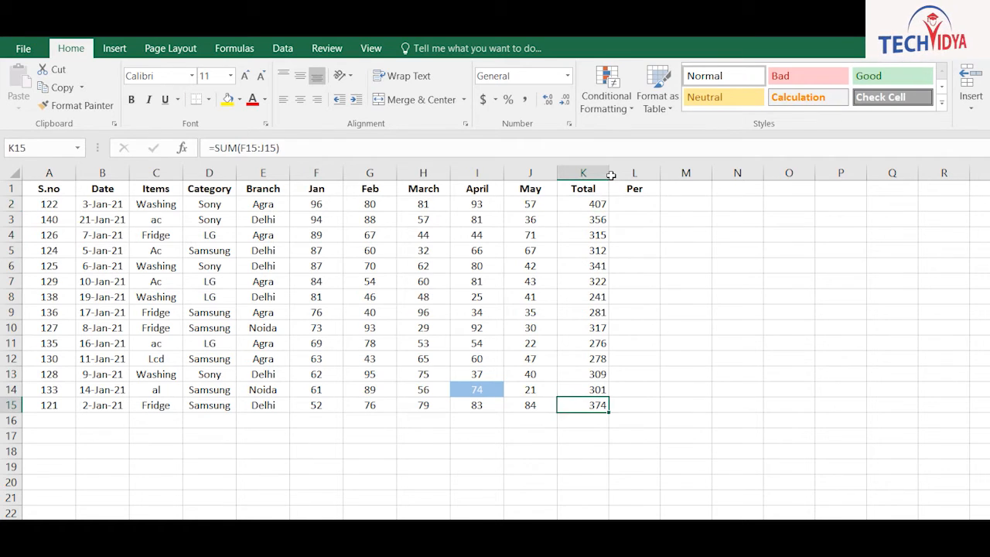
{"action": "key", "text": "Right"}
{"action": "type", "text": "="}
{"action": "key", "text": "Left"}
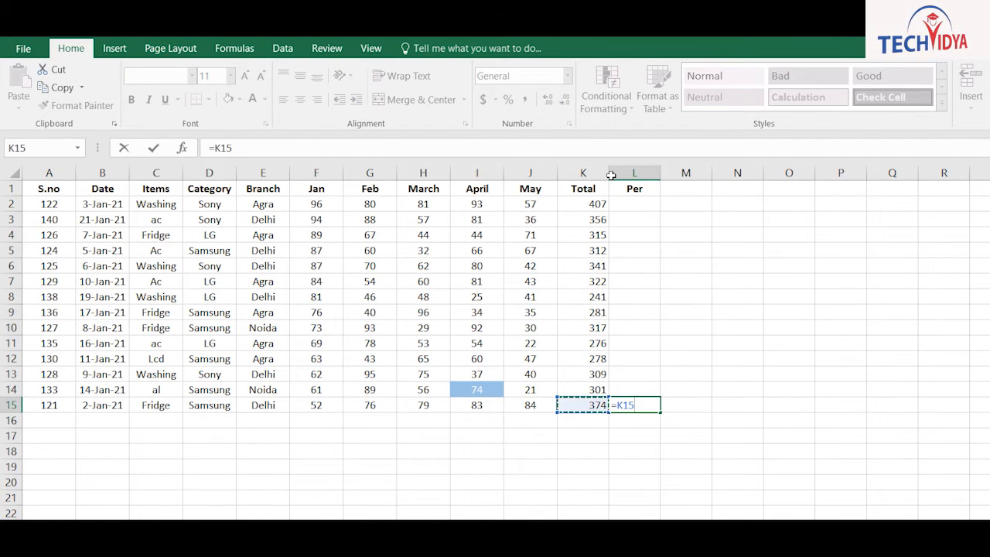
{"action": "type", "text": "*35%"}
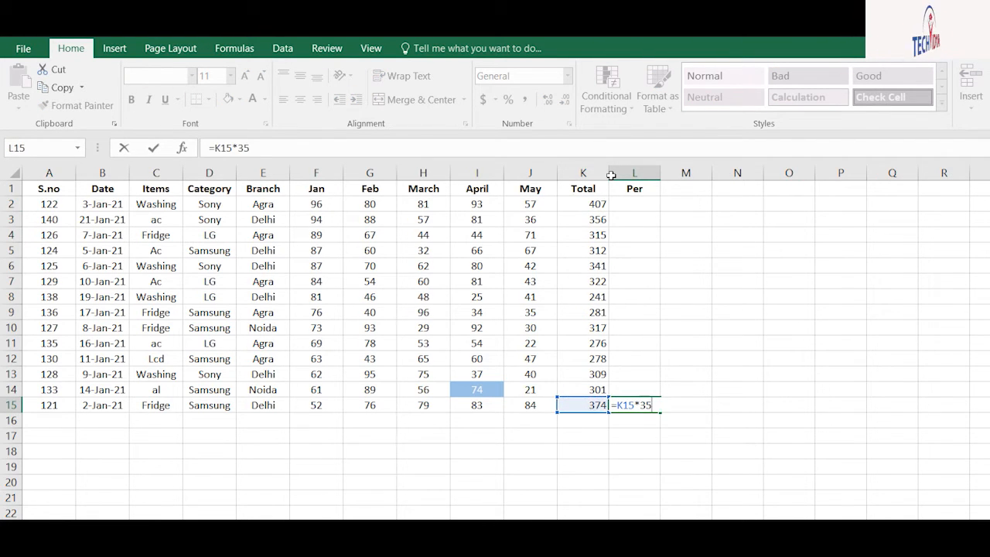
{"action": "key", "text": "Return"}
{"action": "key", "text": "Up"}
{"action": "key", "text": "shift+Up"}
{"action": "key", "text": "shift+Up"}
{"action": "key", "text": "shift+Up"}
{"action": "key", "text": "shift+Up"}
{"action": "key", "text": "shift+Up"}
{"action": "key", "text": "shift+Up"}
{"action": "key", "text": "shift+Up"}
{"action": "key", "text": "shift+Up"}
{"action": "key", "text": "shift+Up"}
{"action": "key", "text": "shift+Up"}
{"action": "key", "text": "shift+Up"}
{"action": "key", "text": "shift+Up"}
{"action": "key", "text": "shift+Up"}
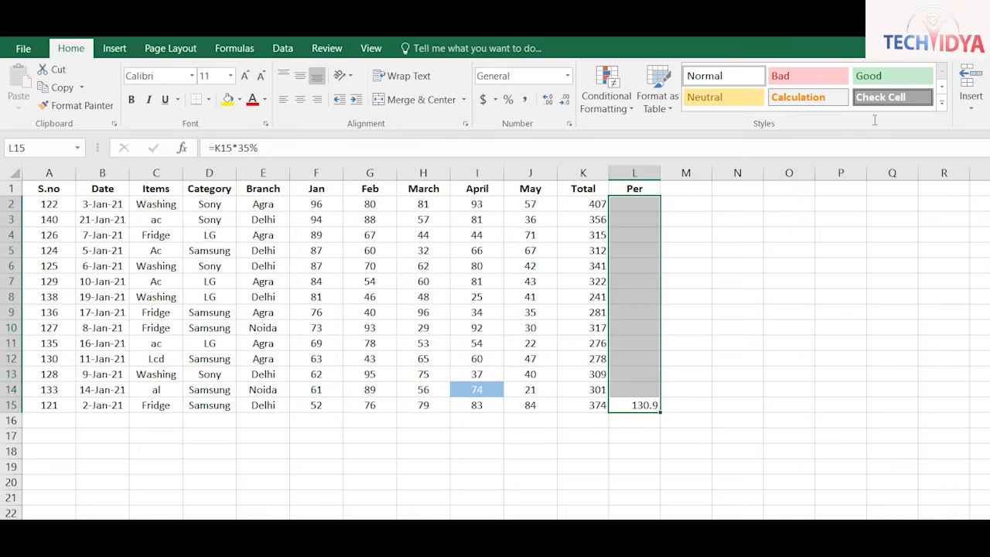
{"action": "key", "text": "alt+h"}
{"action": "key", "text": "f"}
{"action": "key", "text": "i"}
{"action": "key", "text": "u"}
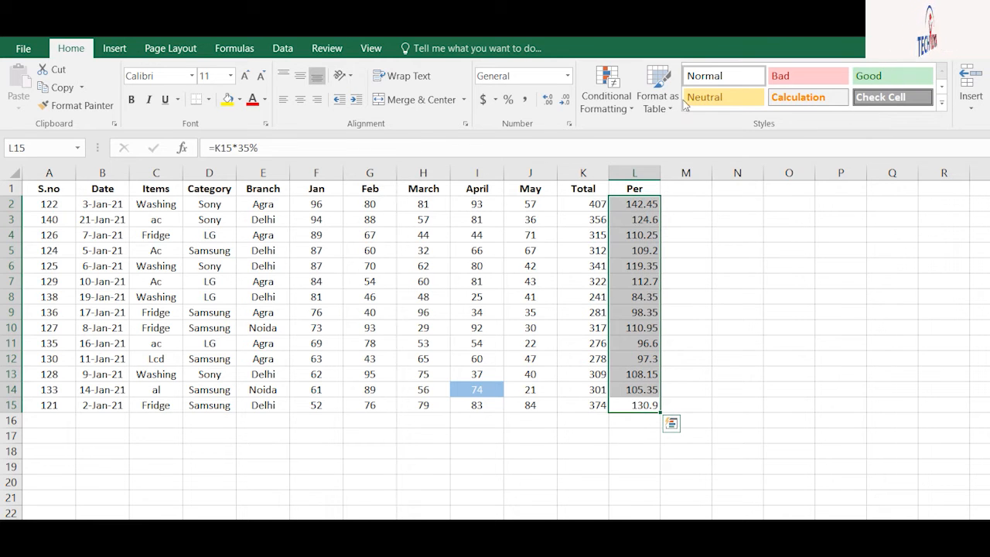
{"action": "left_click", "coordinate": [370, 420]}
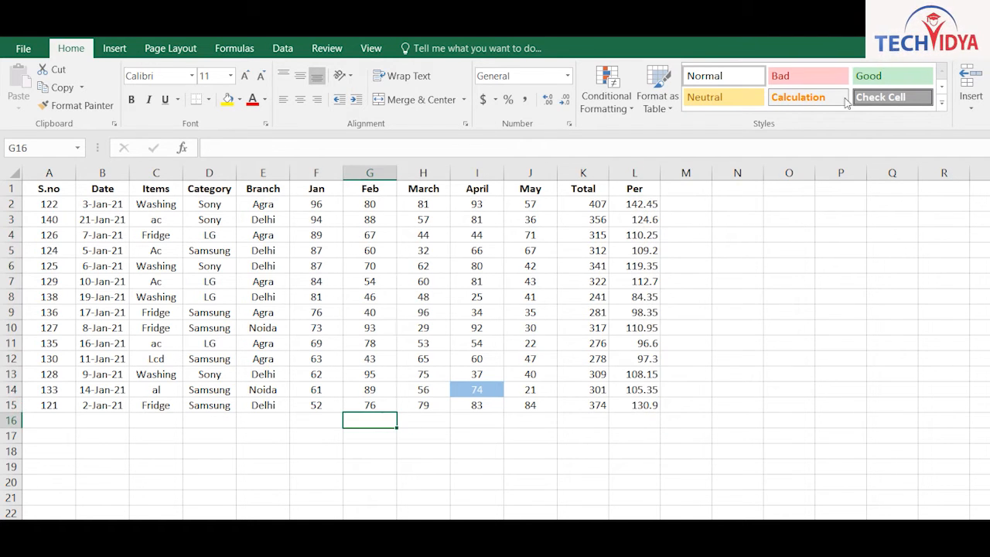
Put SUM totals in row 16 under Jan, Feb and March, showing 1074, 979 and 837
{"action": "key", "text": "alt+equal"}
{"action": "key", "text": "Return"}
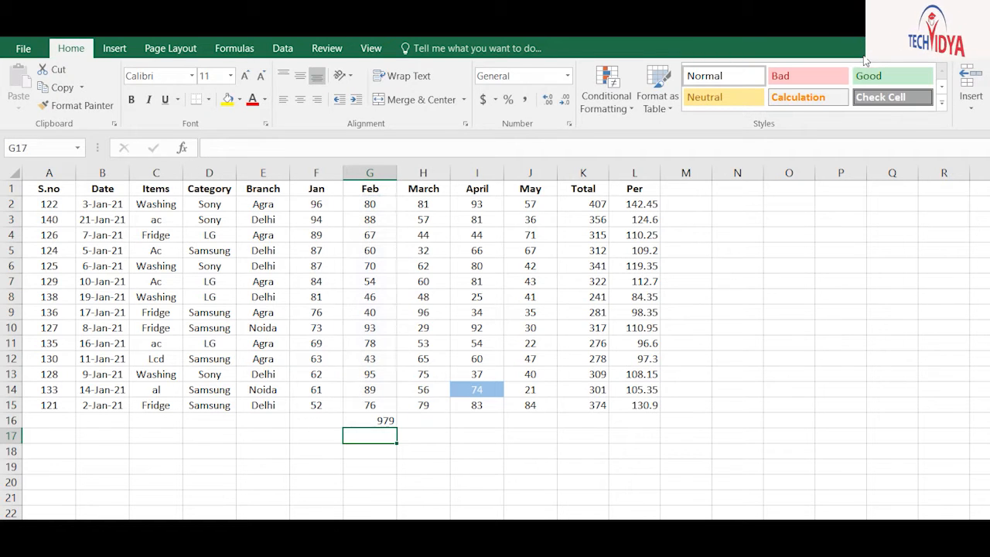
{"action": "key", "text": "Up"}
{"action": "key", "text": "Right"}
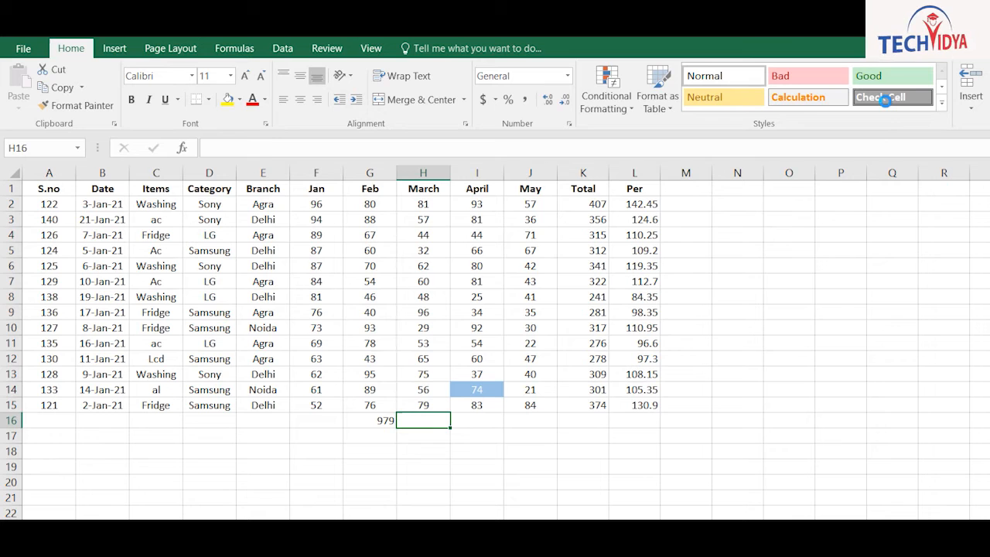
{"action": "key", "text": "ctrl+r"}
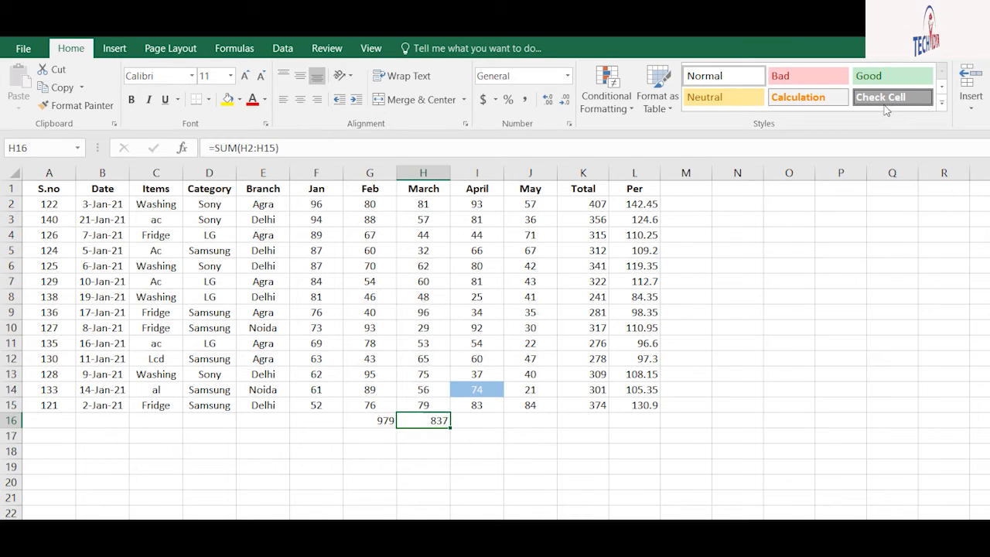
{"action": "key", "text": "Left"}
{"action": "key", "text": "Left"}
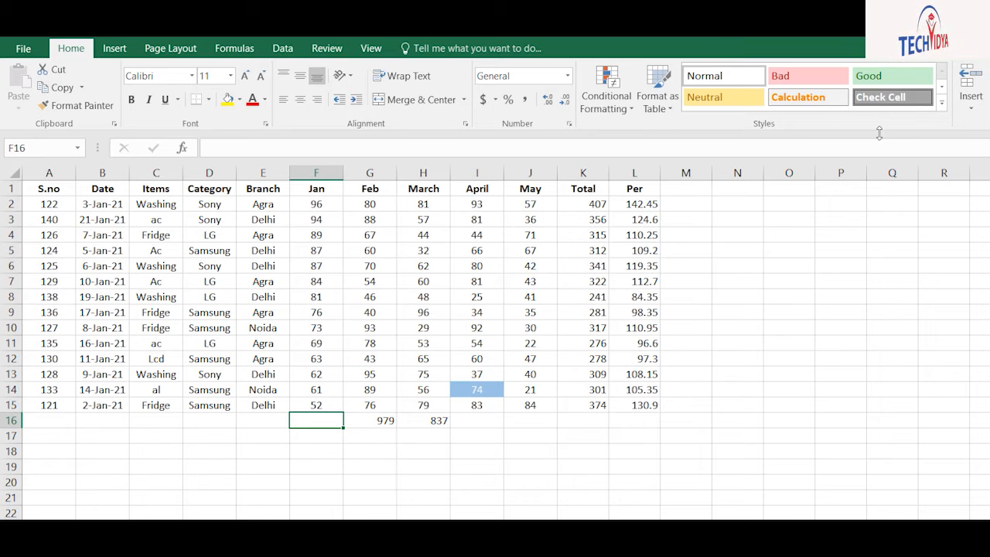
{"action": "type", "text": "=SUM(F2:F15)"}
{"action": "key", "text": "F9"}
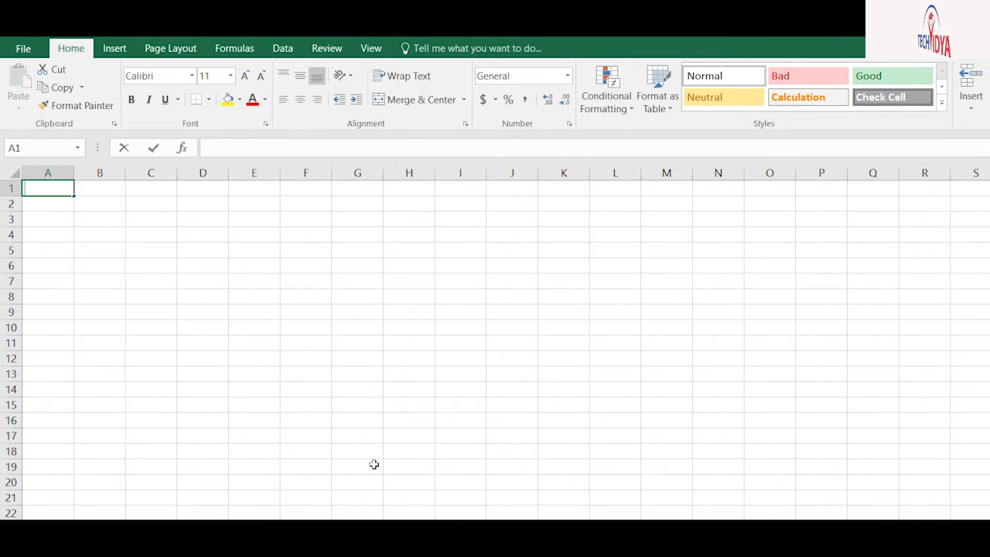
Head A1 'S.no' and fill column A with a serial-number series counting 1 to 30
{"action": "type", "text": "S.no"}
{"action": "key", "text": "Return"}
{"action": "type", "text": "1"}
{"action": "key", "text": "Return"}
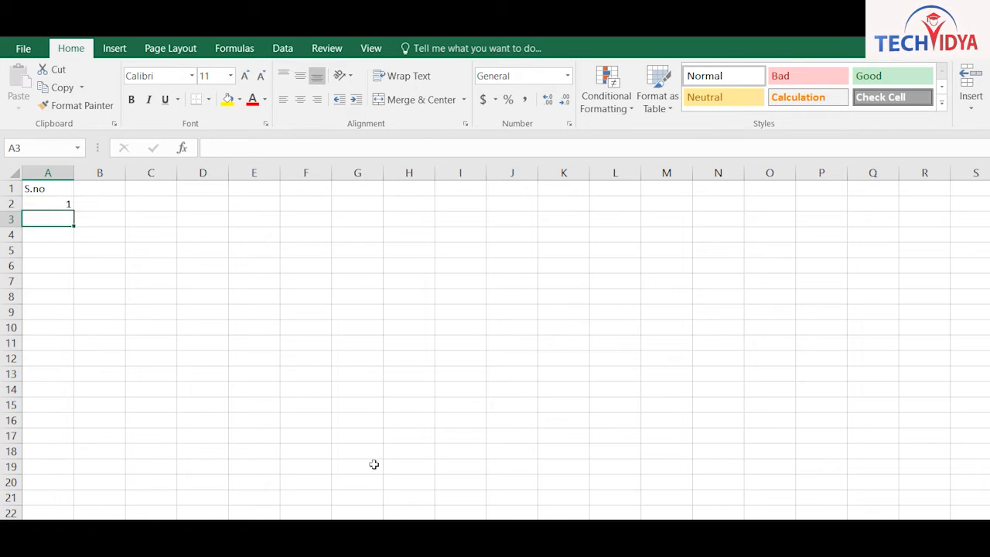
{"action": "key", "text": "Up"}
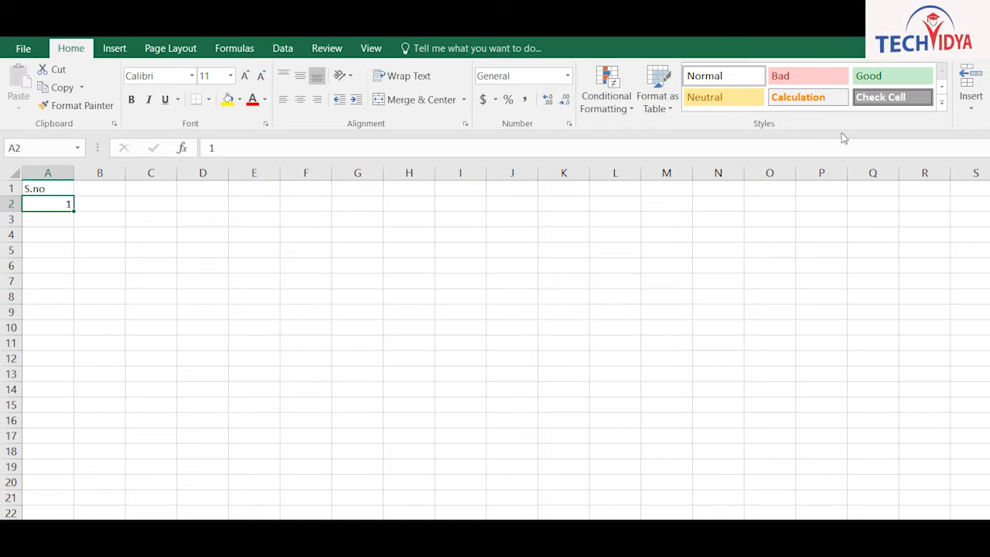
{"action": "left_click", "coordinate": [876, 171]}
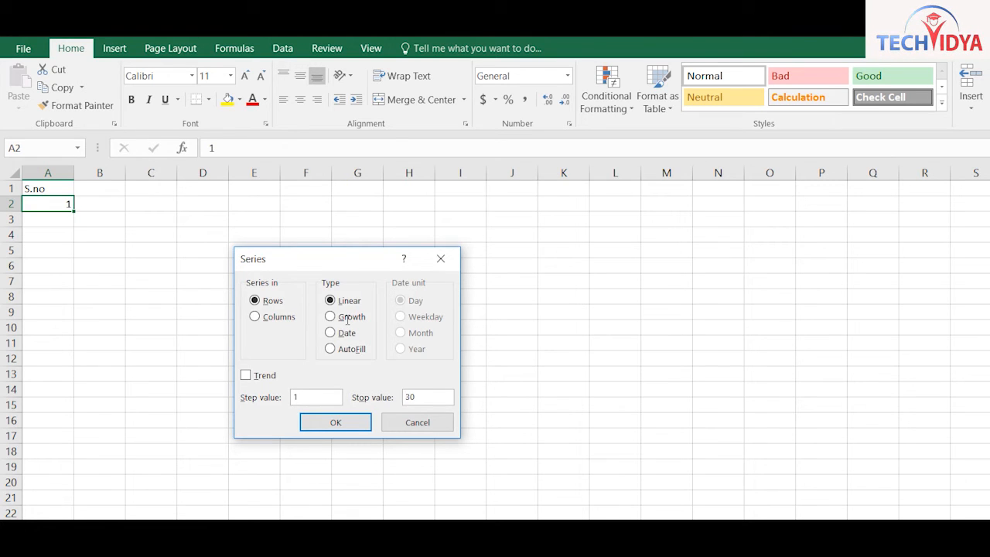
{"action": "left_click", "coordinate": [267, 317]}
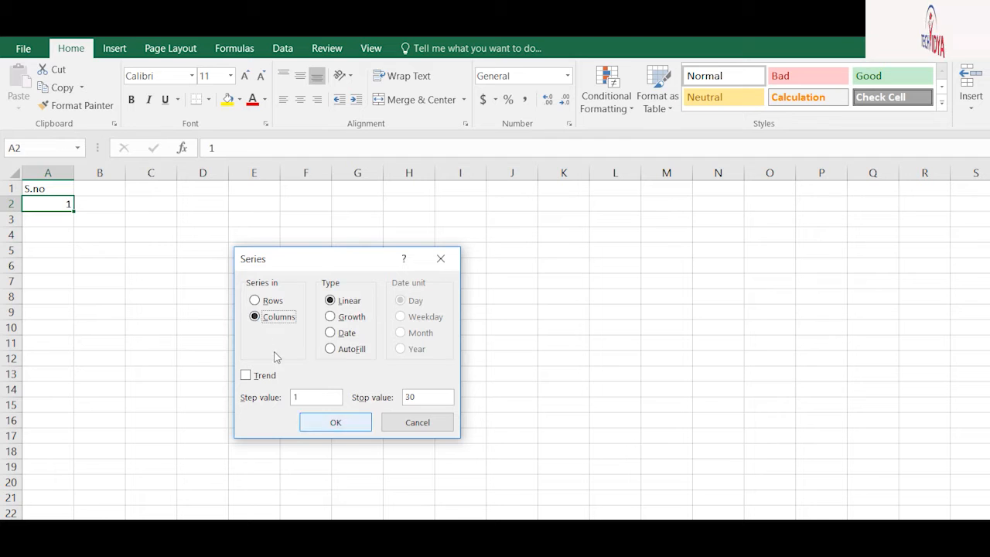
{"action": "key", "text": "Return"}
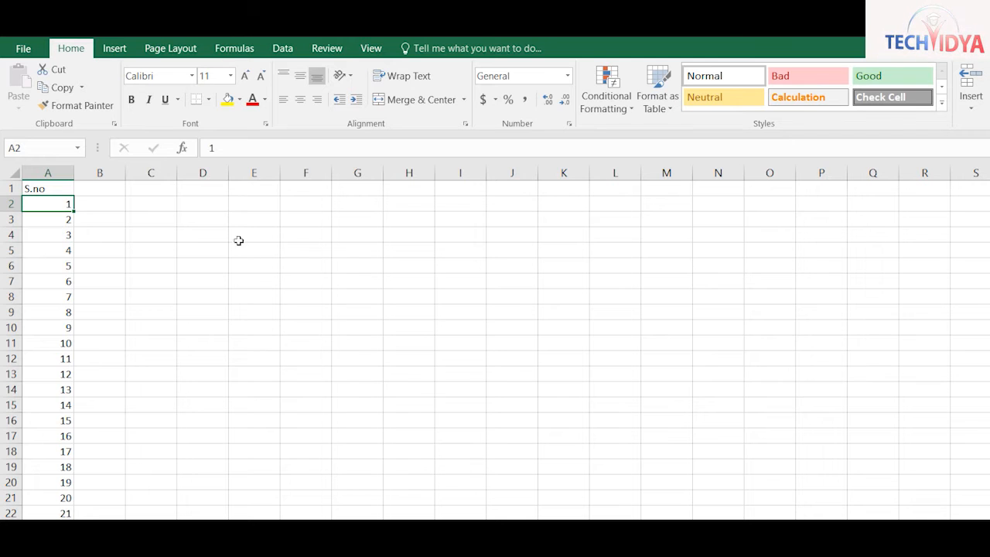
{"action": "key", "text": "Down"}
{"action": "key", "text": "Down"}
{"action": "key", "text": "Down"}
Enter the heading 'Linear Growth' in C1, correcting its misspelling
{"action": "left_click", "coordinate": [151, 188]}
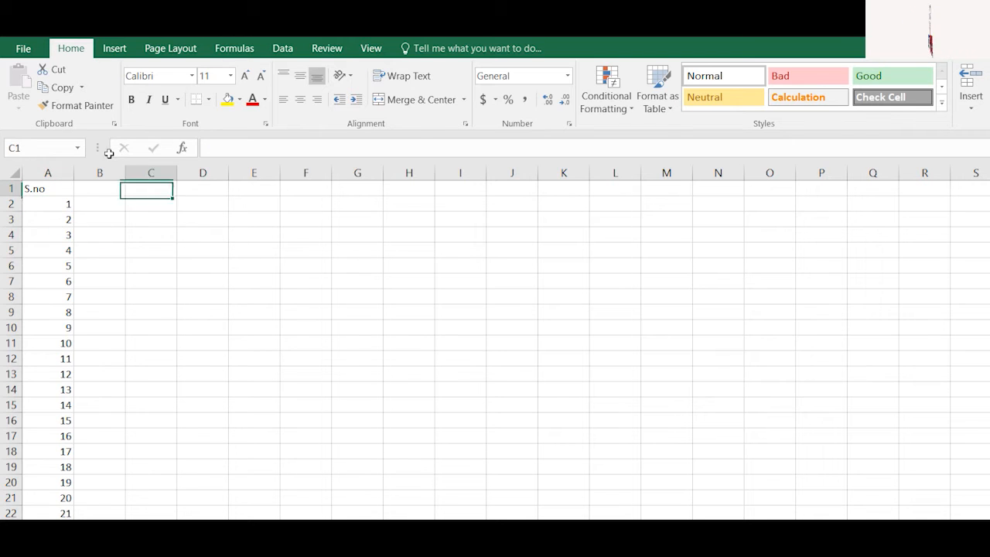
{"action": "type", "text": "Ll"}
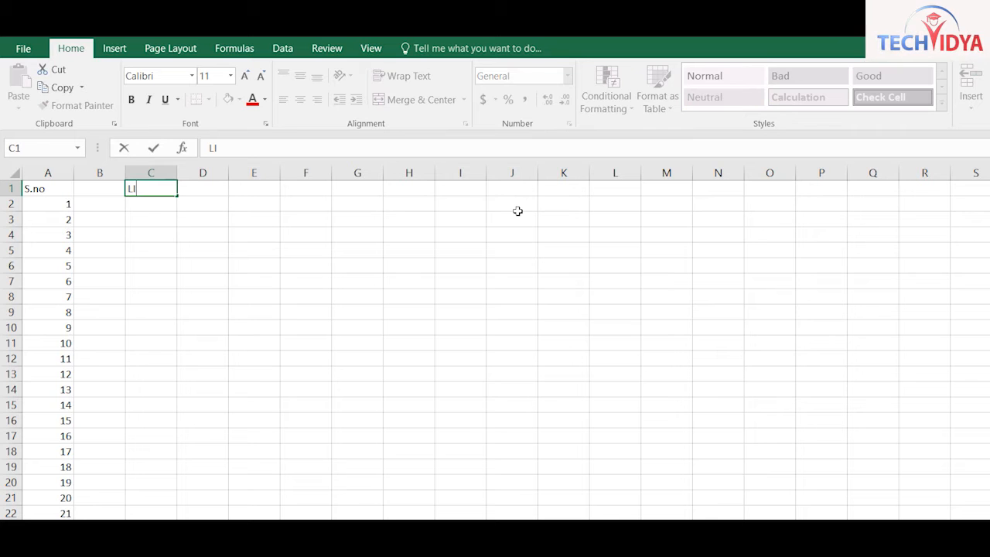
{"action": "type", "text": "near Grows"}
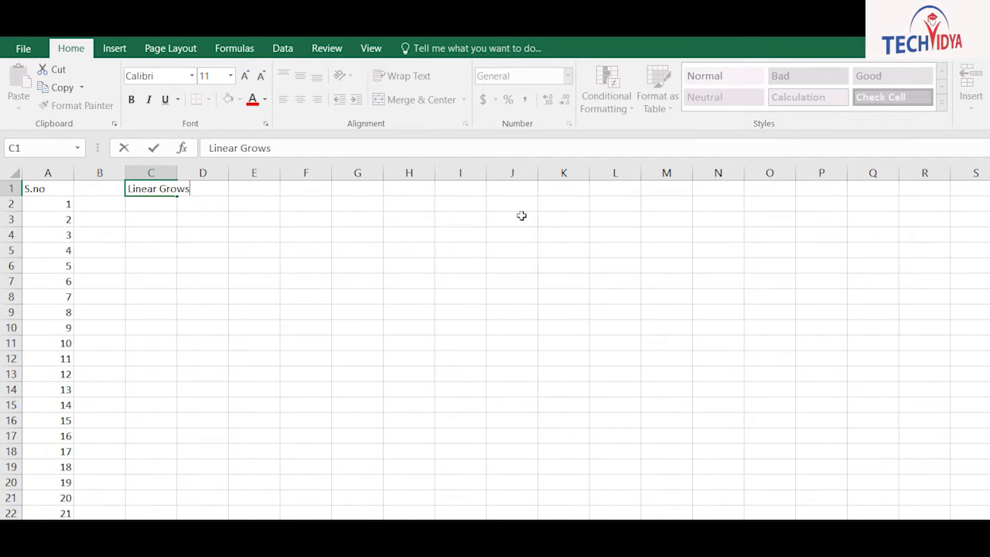
{"action": "key", "text": "Return"}
{"action": "key", "text": "Up"}
{"action": "key", "text": "F2"}
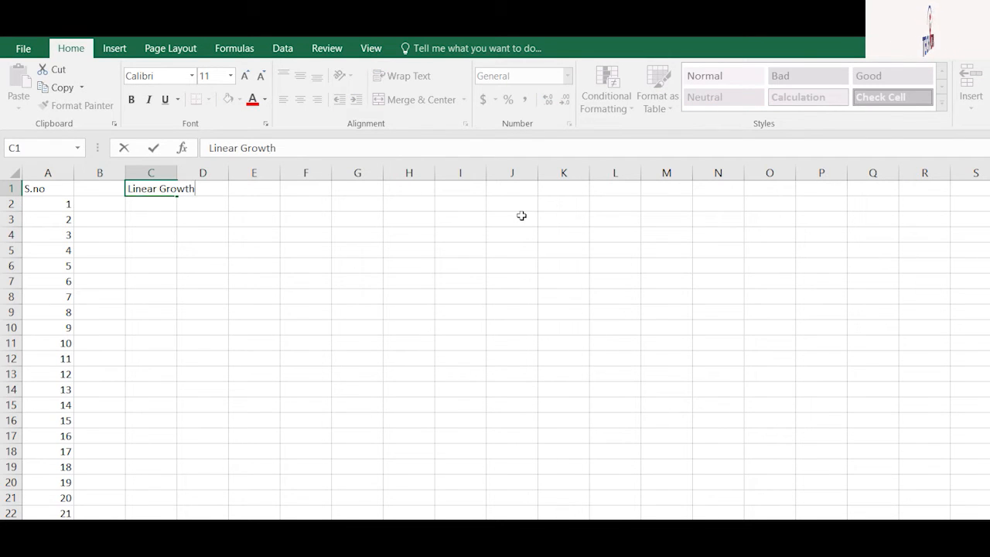
{"action": "key", "text": "Return"}
Fill column C with a linear series from 100 to 800 in steps of 50
{"action": "type", "text": "100"}
{"action": "key", "text": "Return"}
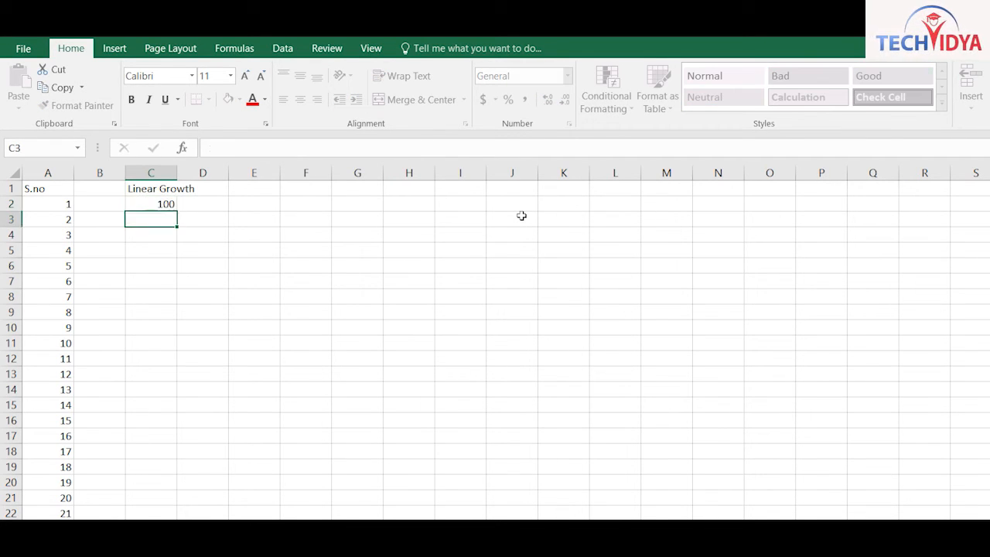
{"action": "key", "text": "Up"}
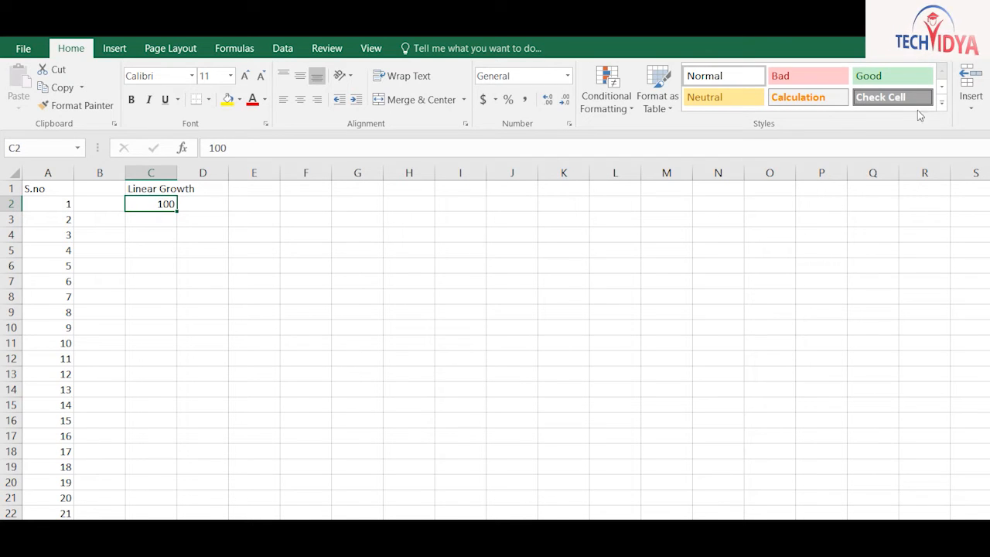
{"action": "left_click", "coordinate": [884, 172]}
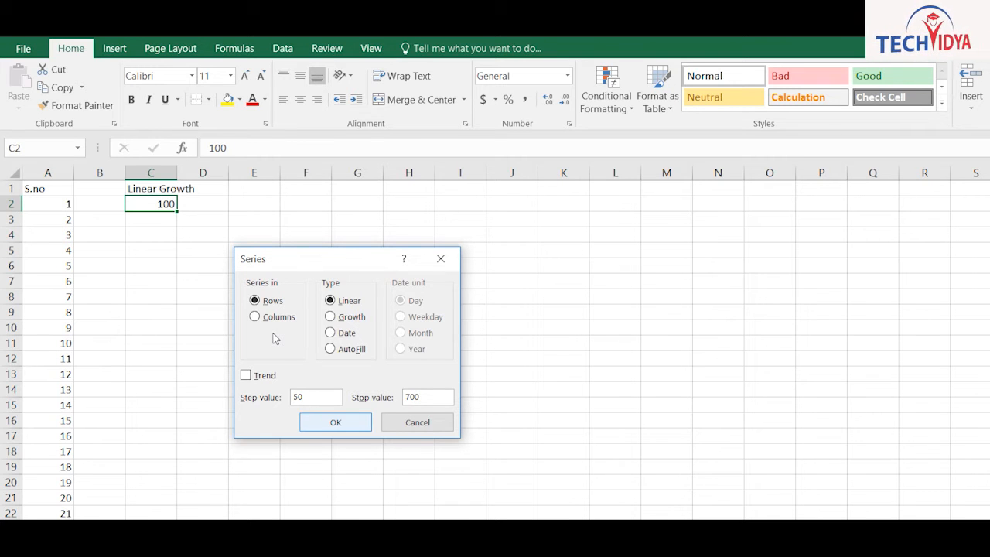
{"action": "key", "text": "Return"}
{"action": "key", "text": "ctrl+z"}
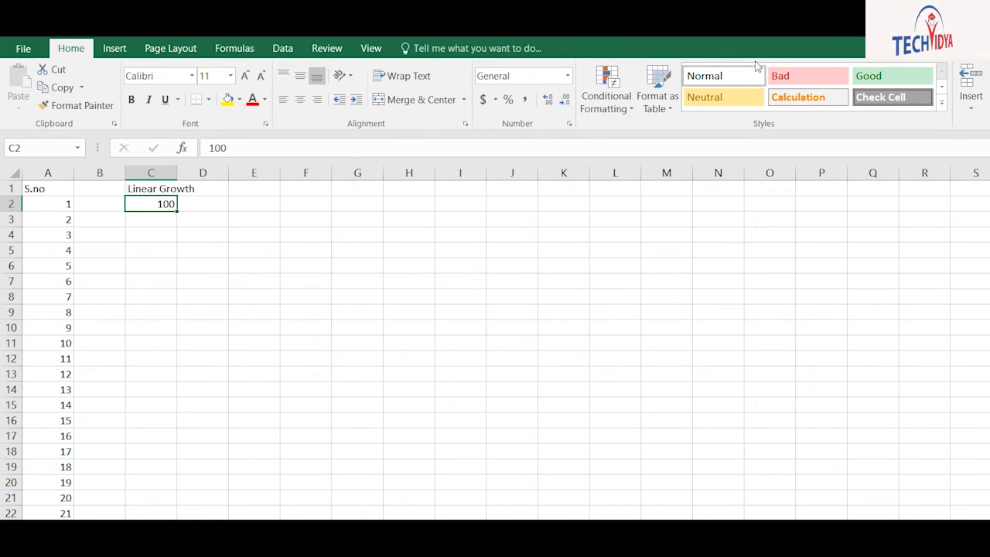
{"action": "left_click", "coordinate": [874, 172]}
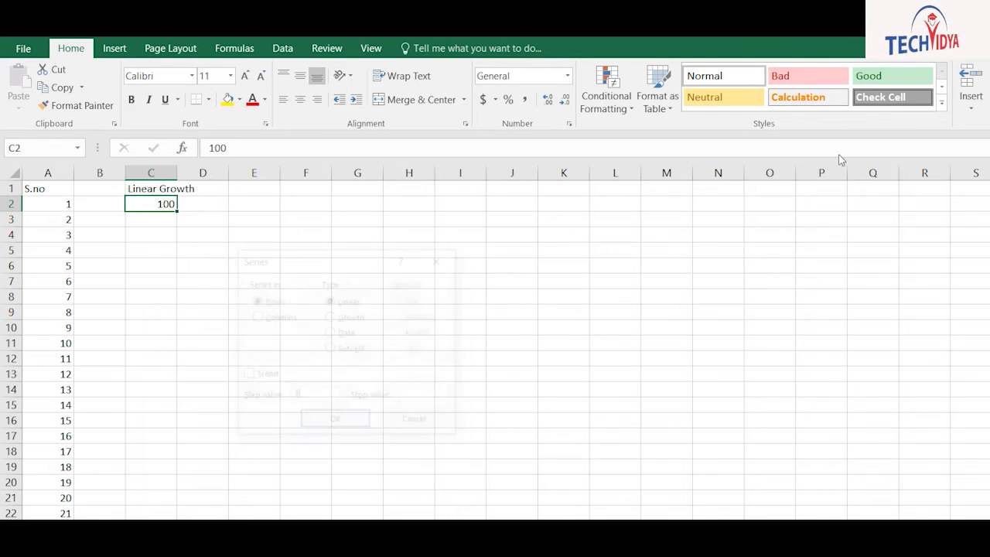
{"action": "left_click", "coordinate": [254, 316]}
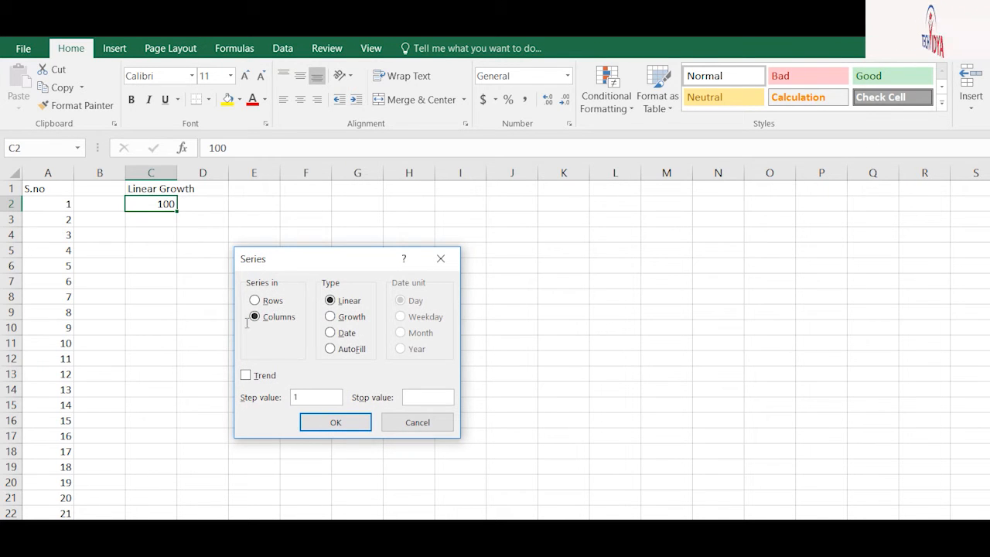
{"action": "type", "text": "800"}
{"action": "key", "text": "Return"}
Head column E 'Growth' and start entering its first value
{"action": "key", "text": "Right"}
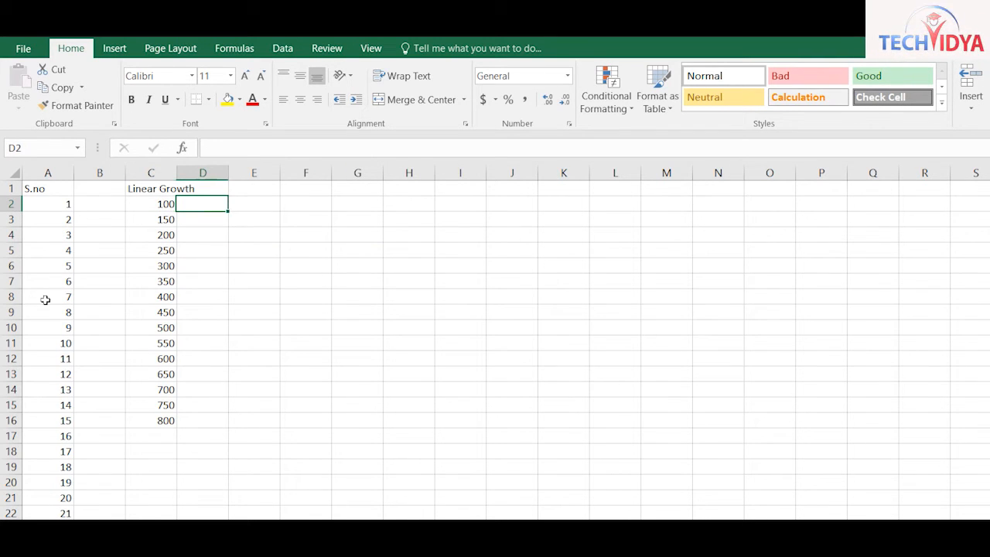
{"action": "key", "text": "Right"}
{"action": "key", "text": "Up"}
{"action": "type", "text": "Growth"}
{"action": "key", "text": "Return"}
{"action": "type", "text": "1"}
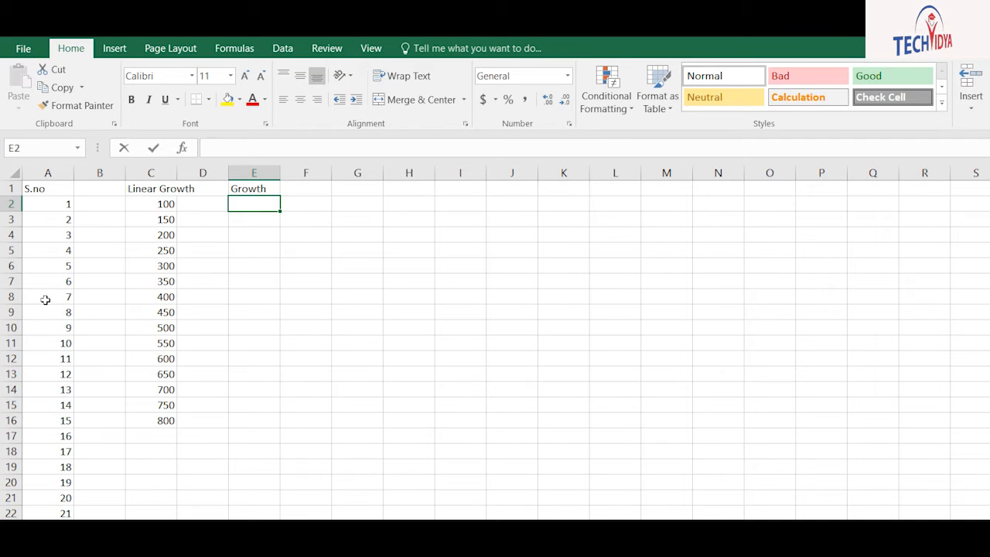
{"action": "type", "text": "2"}
Start the Growth column at 2 and try a factor-3 growth series, undoing it when it fills across row 2
{"action": "key", "text": "Return"}
{"action": "key", "text": "Up"}
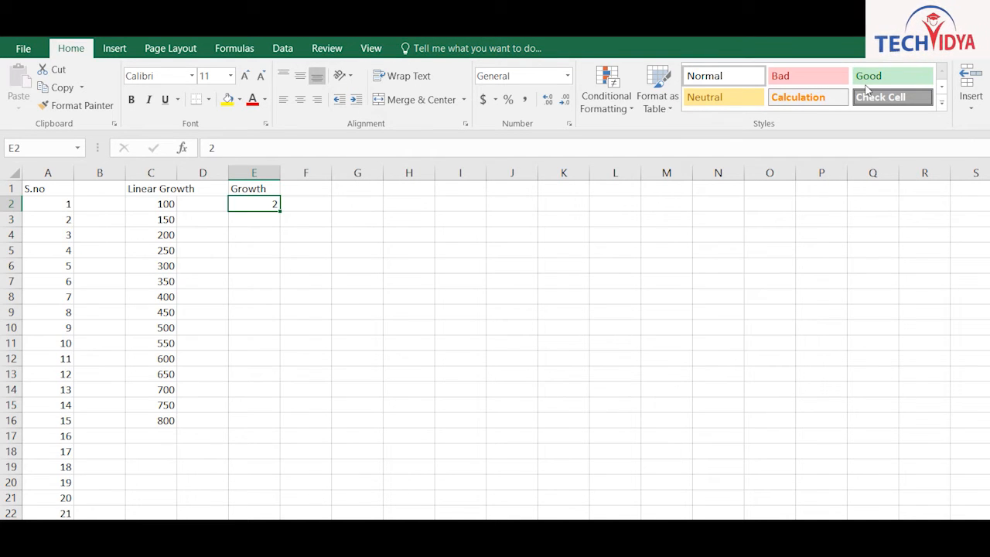
{"action": "left_click", "coordinate": [878, 168]}
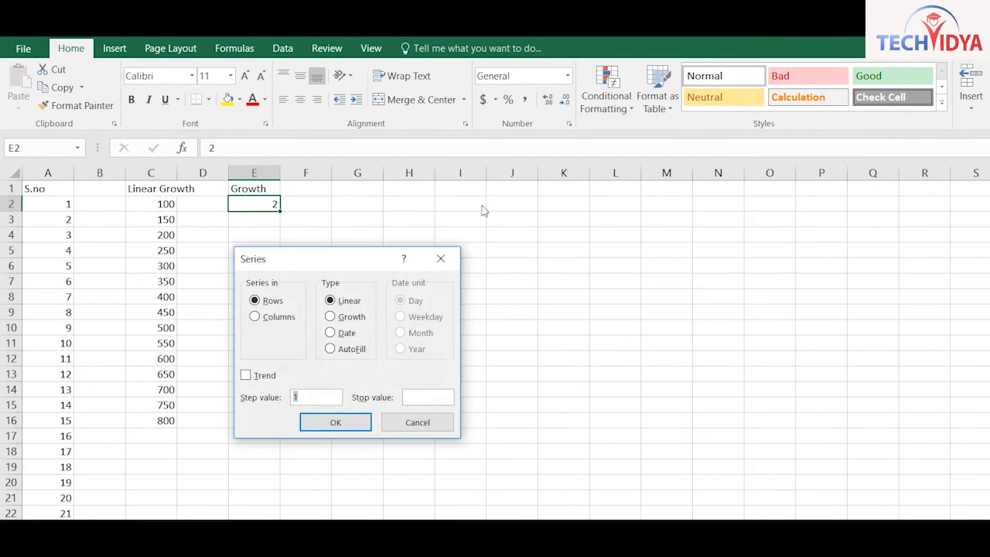
{"action": "key", "text": "alt+g"}
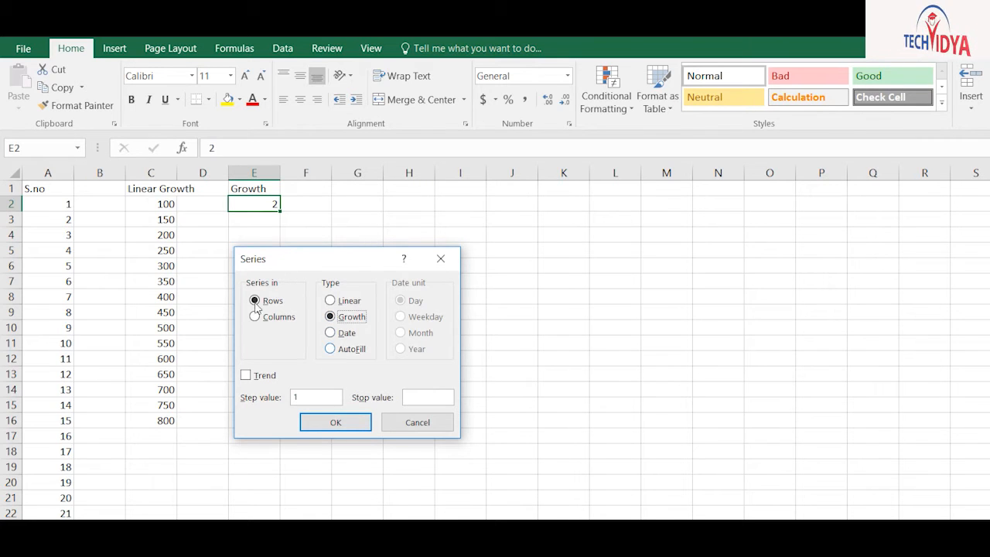
{"action": "key", "text": "alt+s"}
{"action": "type", "text": "3"}
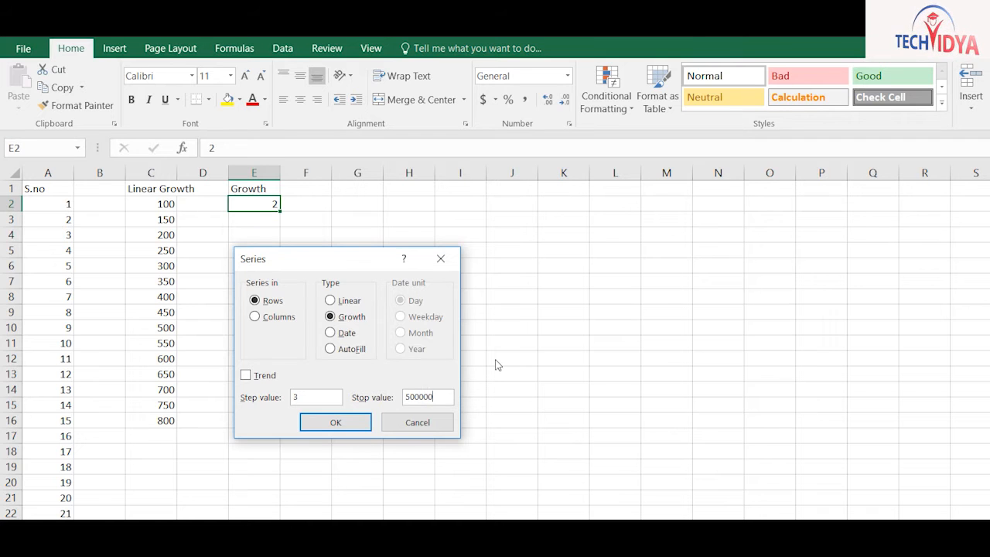
{"action": "key", "text": "Return"}
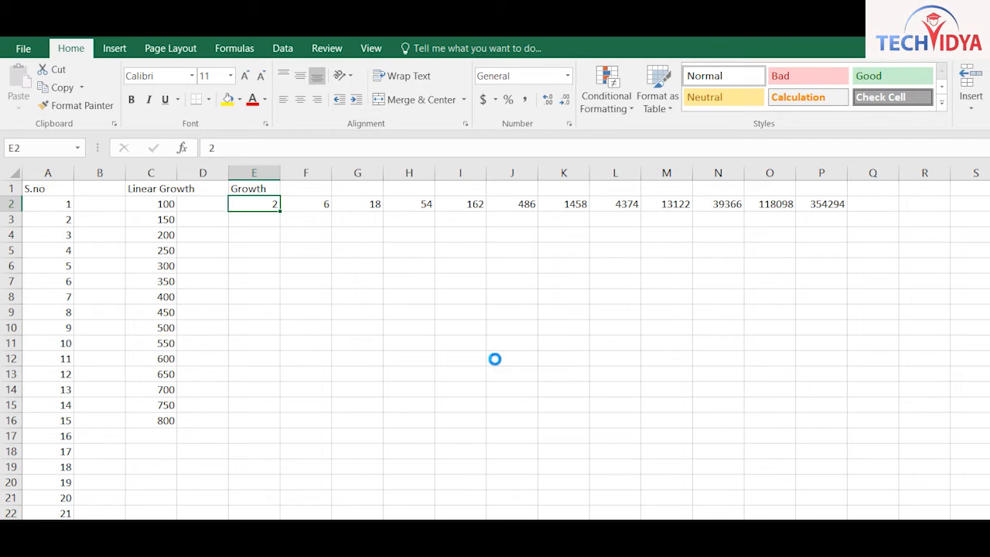
{"action": "key", "text": "ctrl+z"}
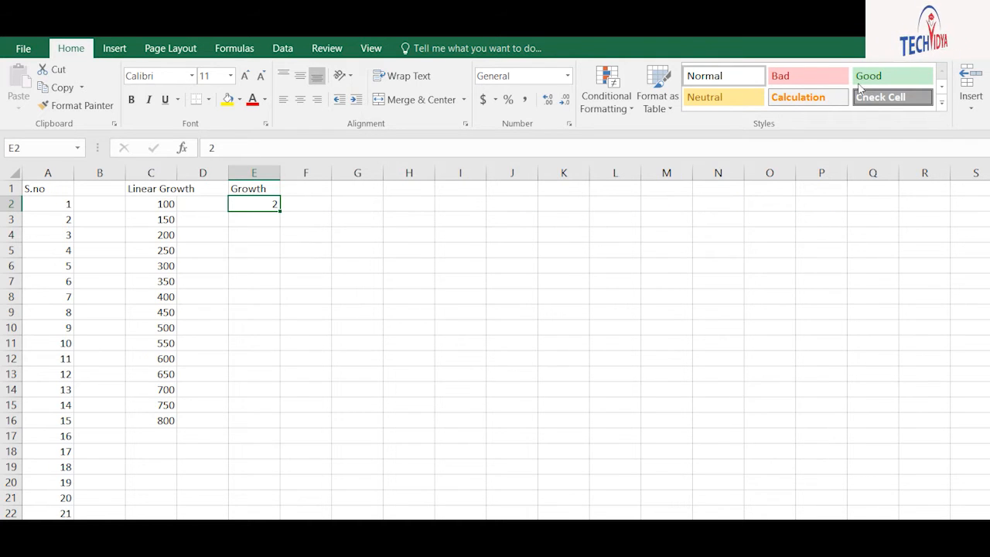
Rerun column E as a downward Growth series with step 3, reaching 1062882
{"action": "key", "text": "alt+h"}
{"action": "key", "text": "f"}
{"action": "key", "text": "i"}
{"action": "key", "text": "s"}
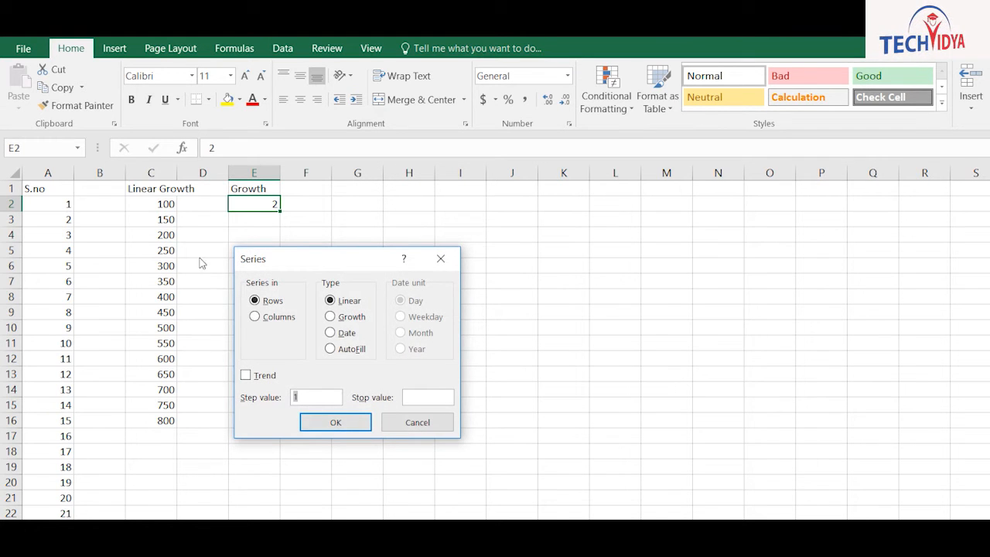
{"action": "left_click", "coordinate": [317, 398]}
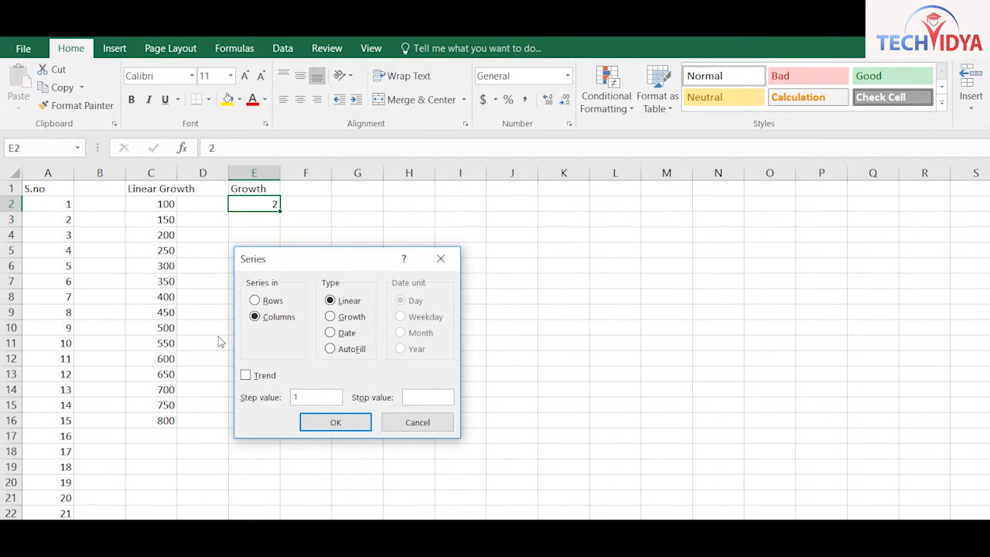
{"action": "left_click_drag", "start_coordinate": [239, 327], "coordinate": [134, 323]}
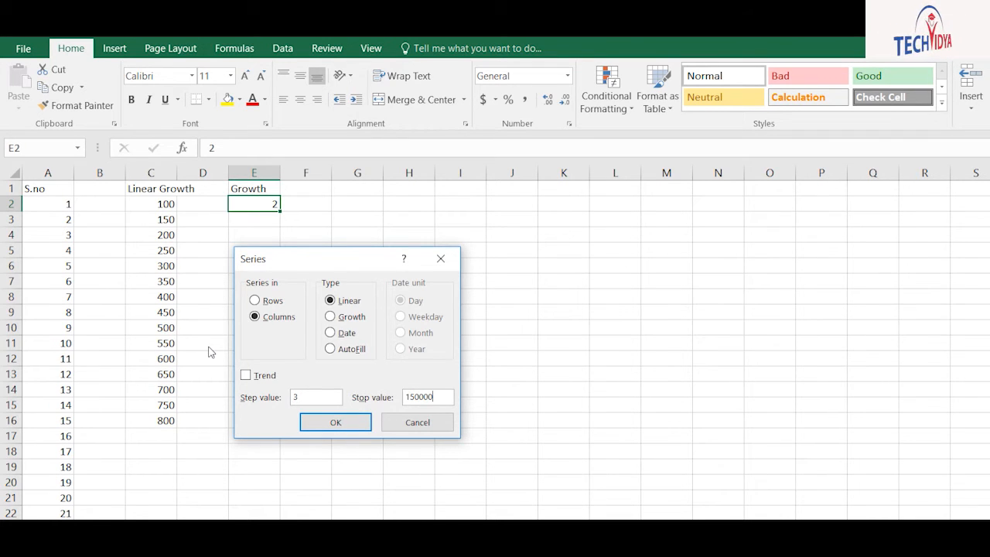
{"action": "key", "text": "Return"}
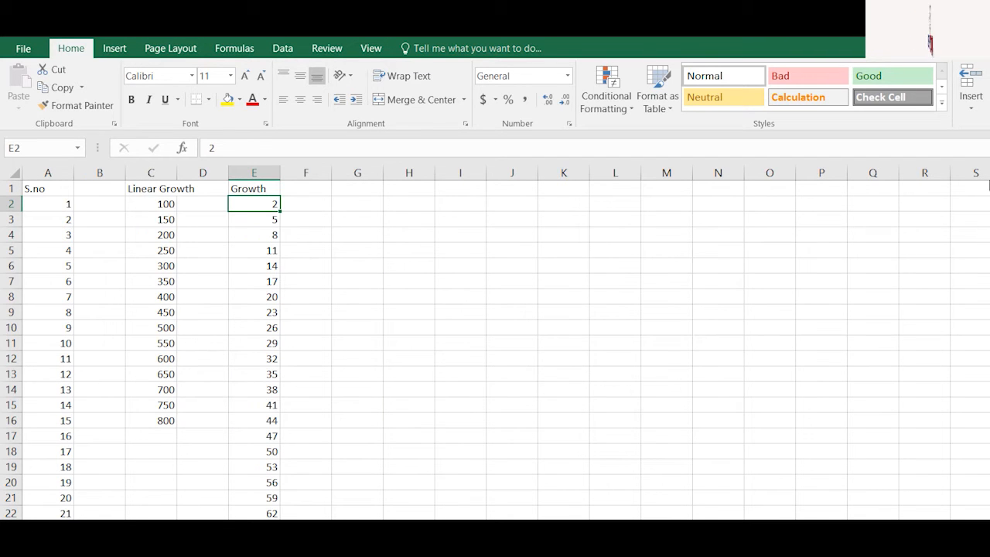
{"action": "left_click_drag", "start_coordinate": [985, 223], "coordinate": [989, 96]}
{"action": "key", "text": "ctrl+z"}
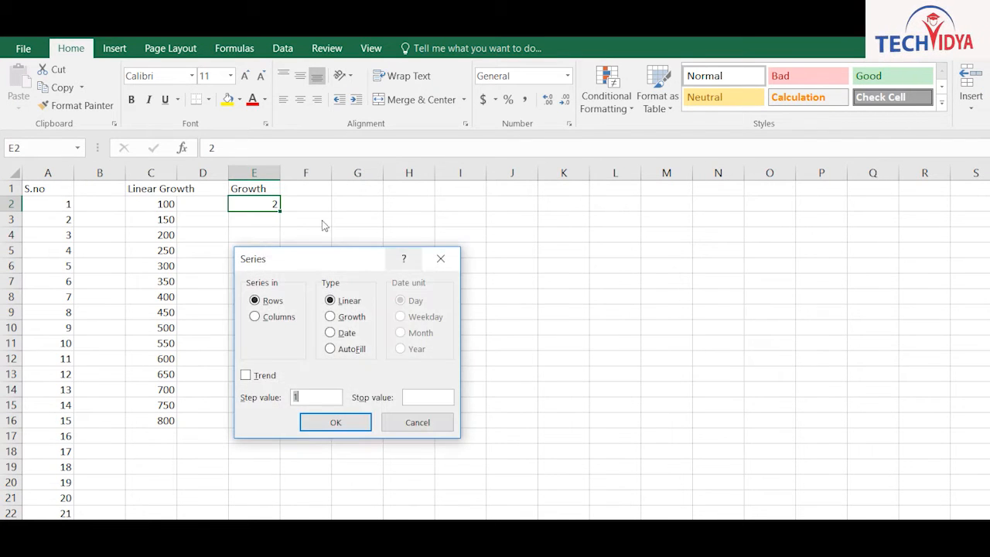
{"action": "left_click", "coordinate": [256, 317]}
{"action": "left_click", "coordinate": [331, 317]}
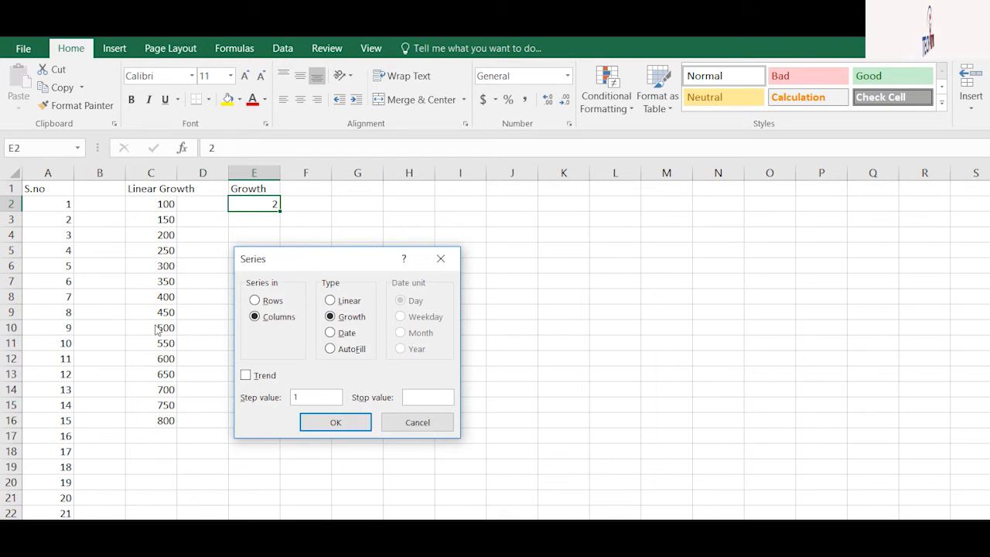
{"action": "type", "text": "1500000"}
{"action": "key", "text": "Return"}
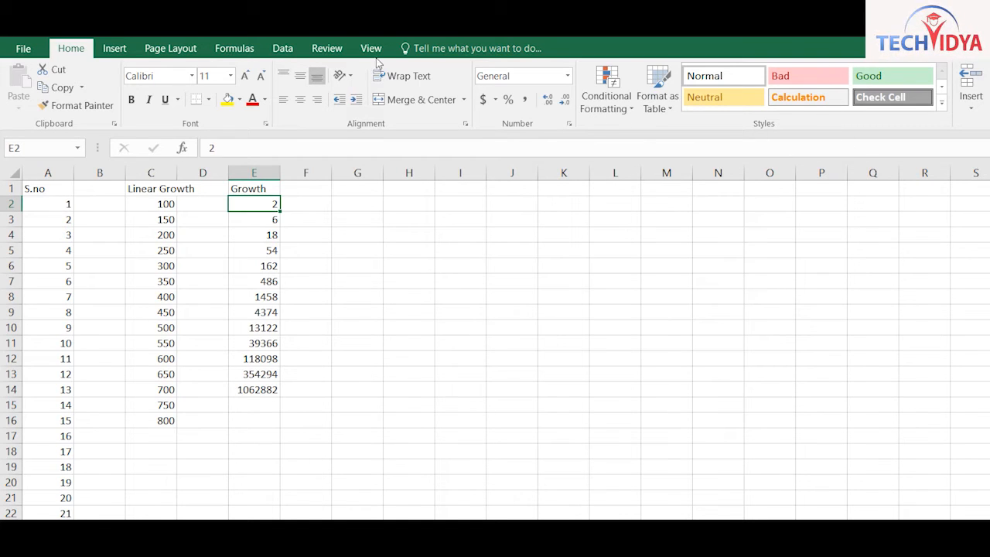
Head column H 'date' and enter 1-Jan-2021 as its first date
{"action": "left_click", "coordinate": [409, 188]}
{"action": "type", "text": "d"}
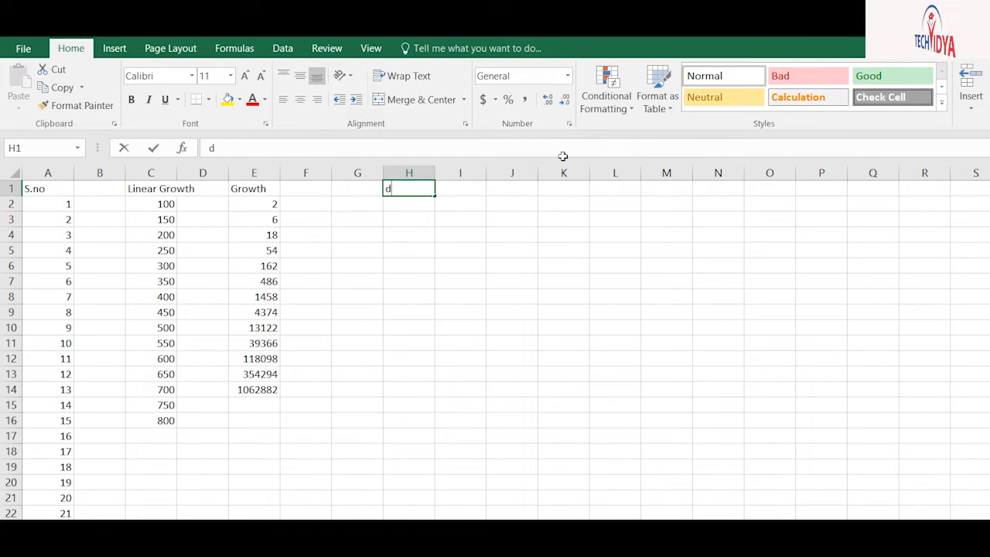
{"action": "type", "text": "ate"}
{"action": "key", "text": "Return"}
{"action": "type", "text": "1-ja"}
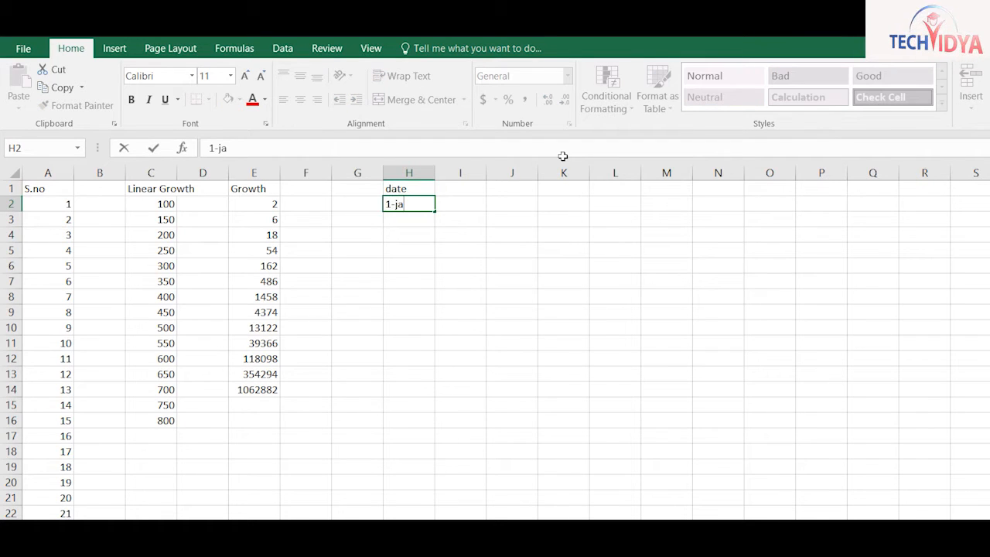
{"action": "type", "text": "n-202"}
{"action": "type", "text": "1"}
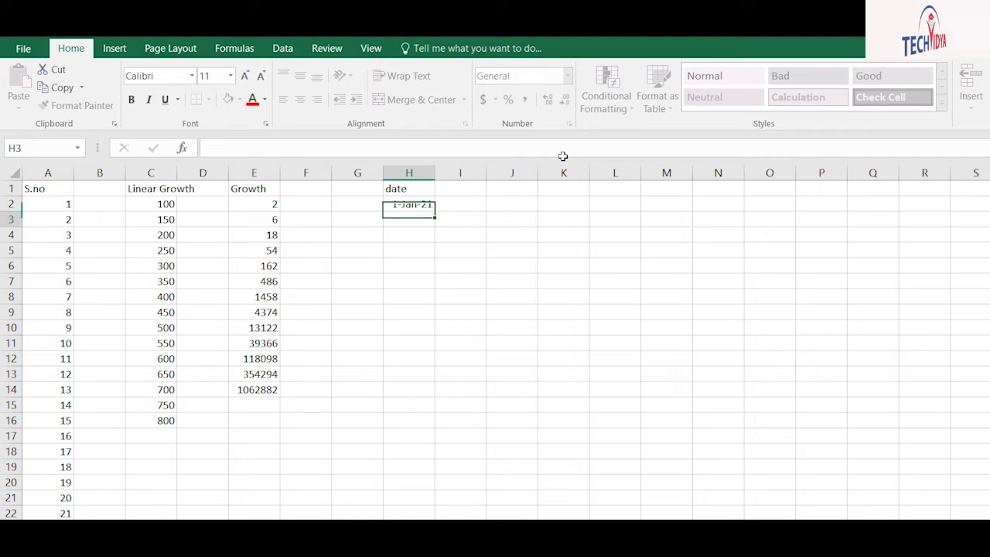
{"action": "key", "text": "Return"}
{"action": "key", "text": "Up"}
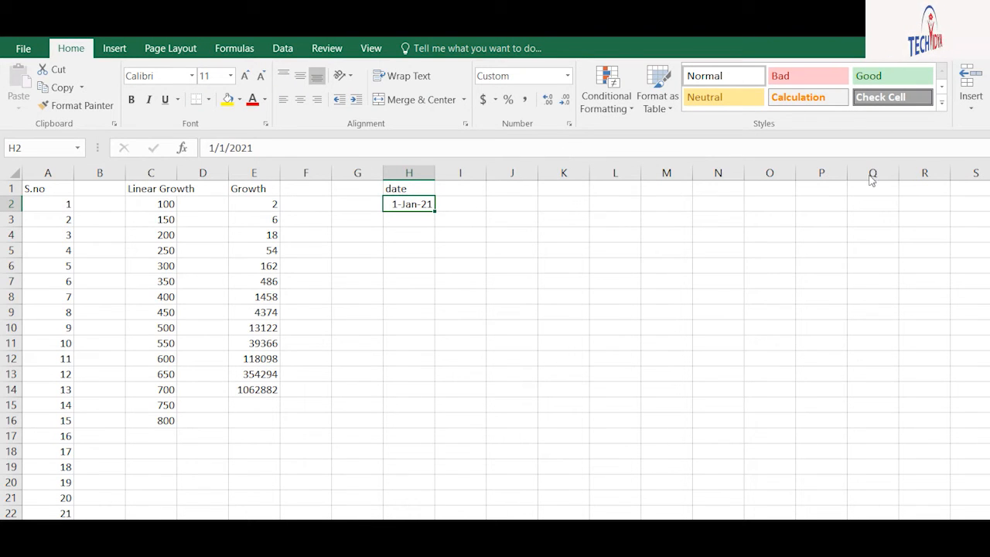
Fill H2 down to H22 with consecutive daily dates through 21-Jan-21
{"action": "key", "text": "alt+h"}
{"action": "key", "text": "f"}
{"action": "key", "text": "i"}
{"action": "key", "text": "s"}
{"action": "key", "text": "alt+f"}
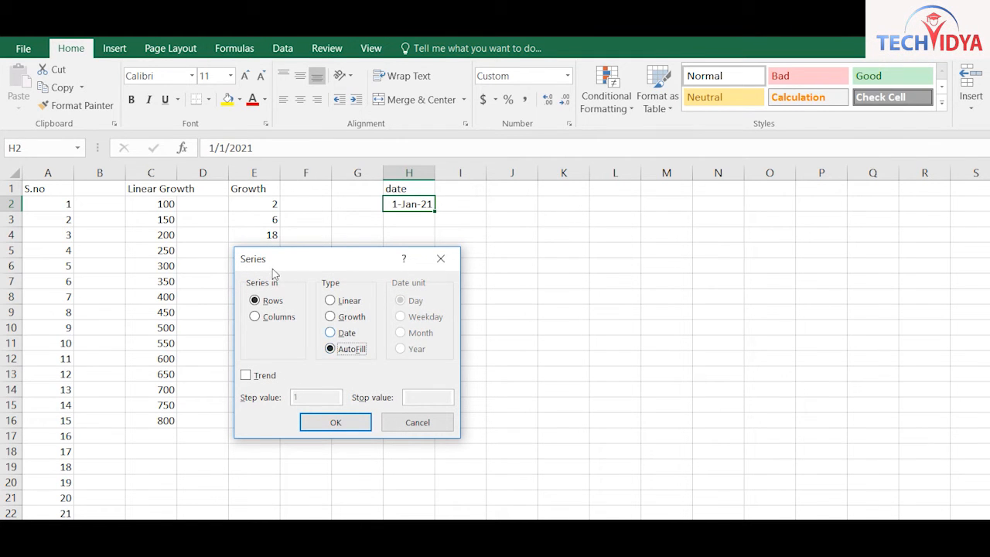
{"action": "key", "text": "alt+c"}
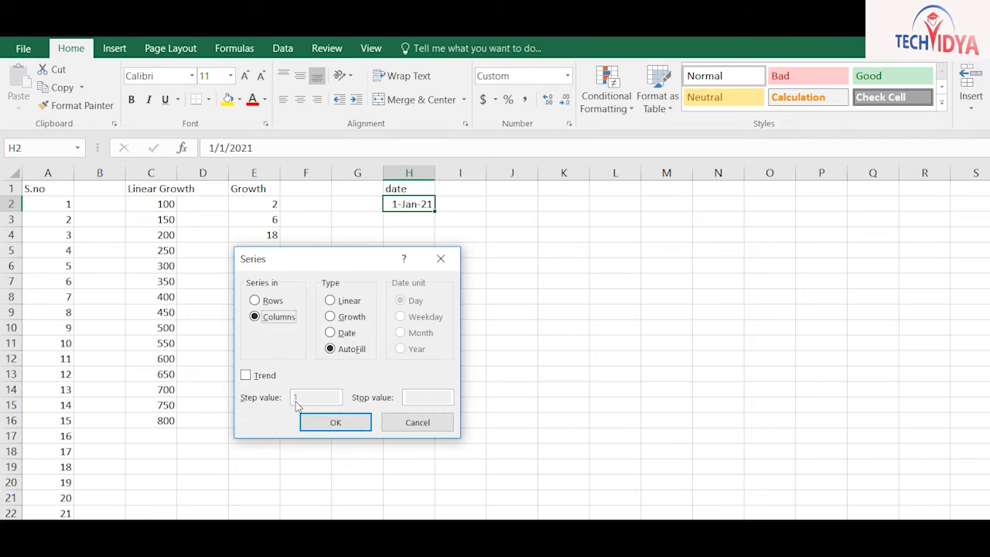
{"action": "key", "text": "Return"}
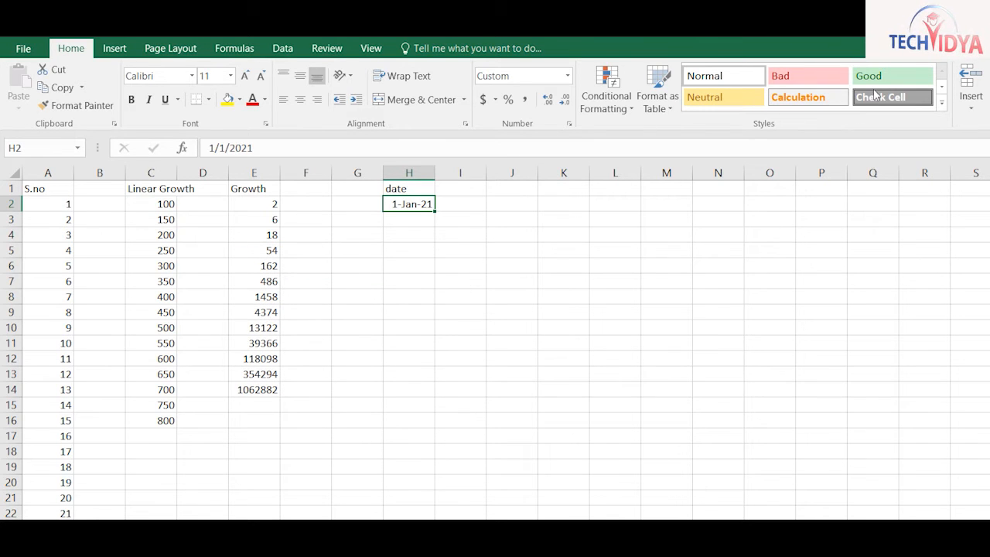
{"action": "left_click_drag", "start_coordinate": [325, 163], "coordinate": [328, 498]}
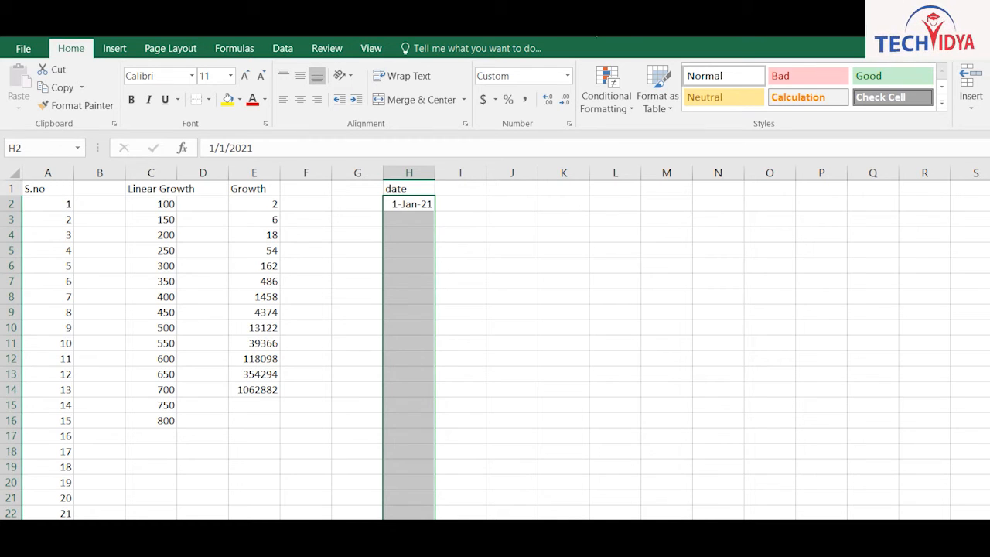
{"action": "left_click", "coordinate": [882, 173]}
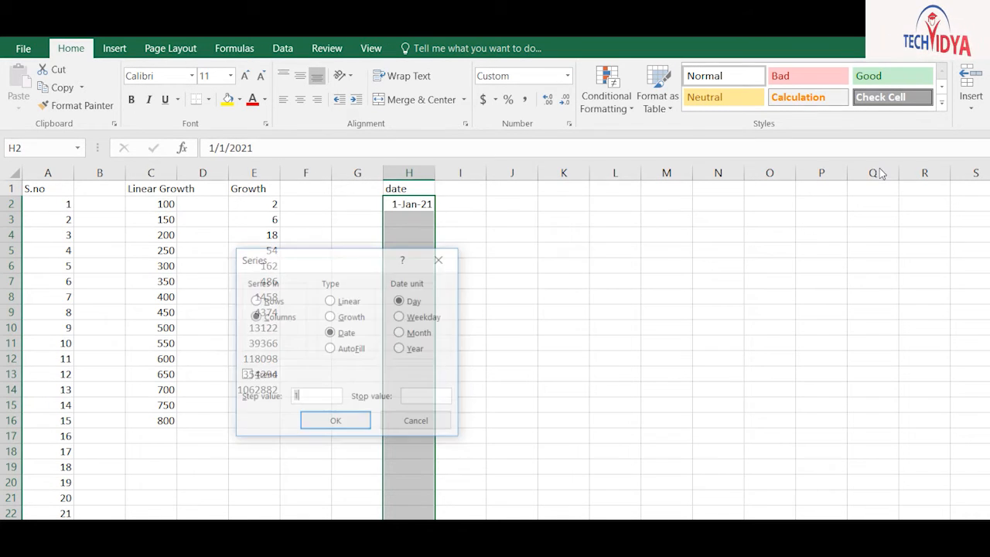
{"action": "key", "text": "alt+f"}
{"action": "key", "text": "Return"}
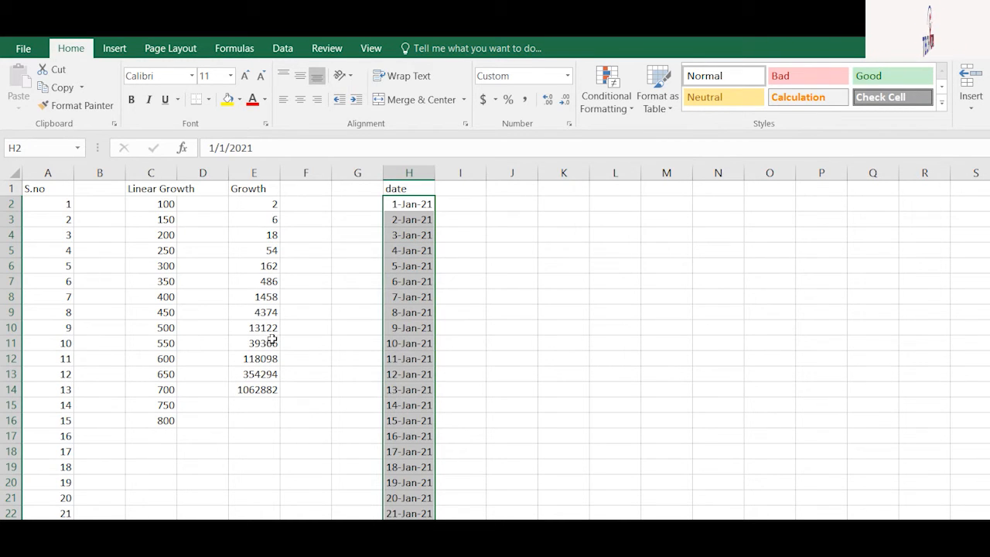
{"action": "left_click", "coordinate": [511, 188]}
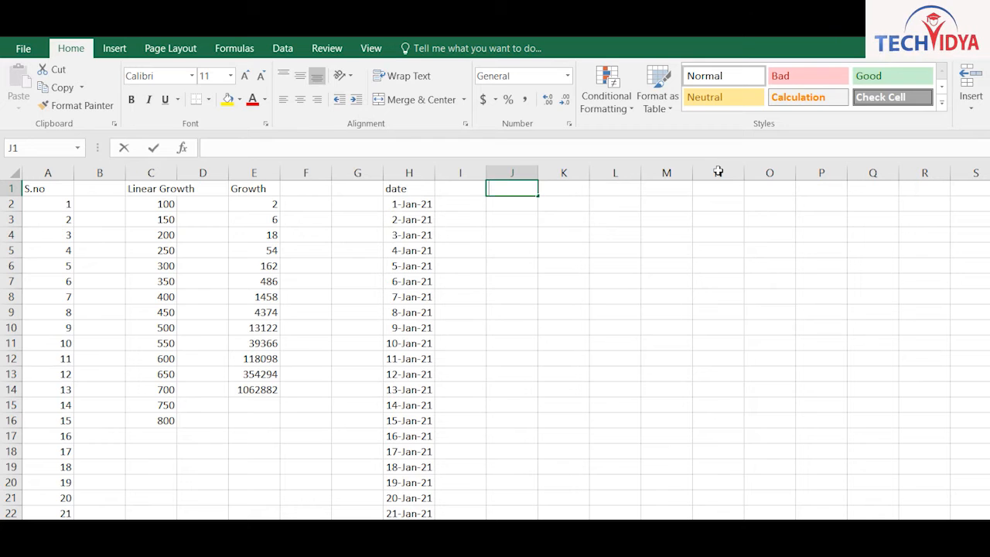
Head column J 'weekday' and copy the 1-Jan-21 start date into J2
{"action": "type", "text": "weekday"}
{"action": "key", "text": "Return"}
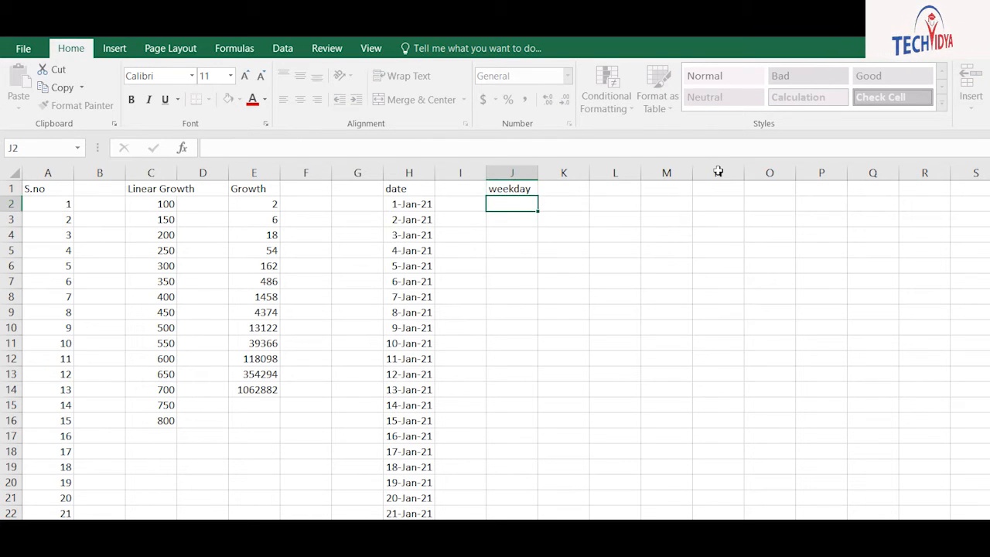
{"action": "key", "text": "Left"}
{"action": "key", "text": "Left"}
{"action": "key", "text": "ctrl+c"}
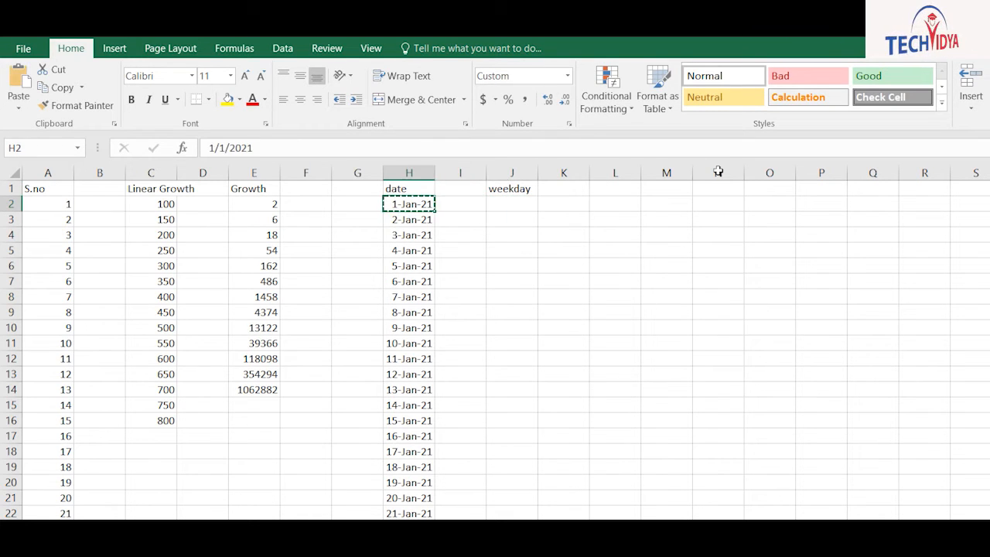
{"action": "key", "text": "Right"}
{"action": "key", "text": "Right"}
{"action": "key", "text": "ctrl+v"}
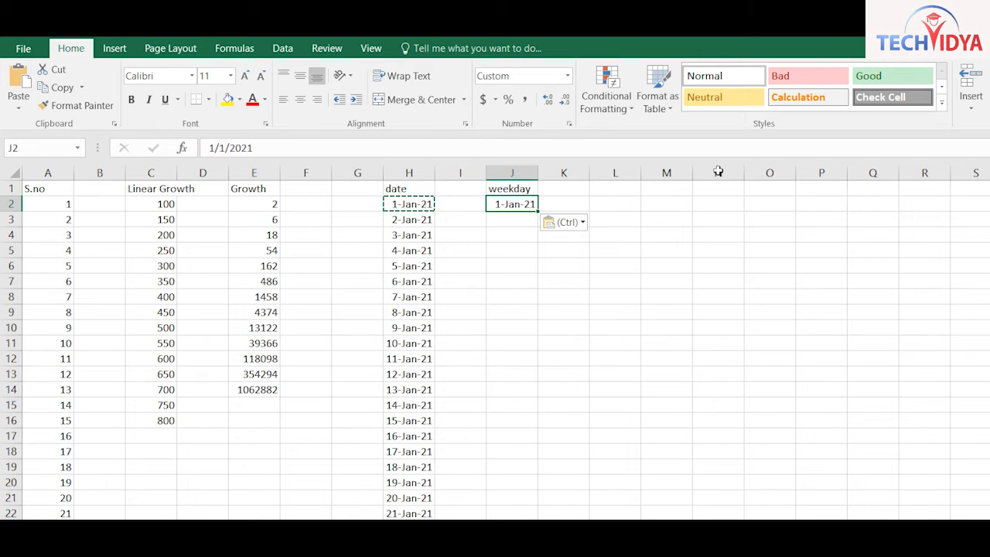
{"action": "key", "text": "shift+Down"}
{"action": "key", "text": "shift+Down"}
{"action": "key", "text": "shift+Down"}
{"action": "key", "text": "shift+Down"}
{"action": "key", "text": "shift+Down"}
{"action": "key", "text": "shift+Down"}
{"action": "key", "text": "shift+Down"}
{"action": "key", "text": "shift+Down"}
{"action": "key", "text": "shift+Down"}
{"action": "key", "text": "shift+Down"}
{"action": "key", "text": "shift+Down"}
{"action": "key", "text": "shift+Down"}
{"action": "key", "text": "shift+Down"}
{"action": "key", "text": "shift+Down"}
{"action": "key", "text": "shift+Down"}
{"action": "key", "text": "shift+Down"}
{"action": "key", "text": "shift+Down"}
{"action": "key", "text": "shift+Down"}
{"action": "key", "text": "shift+Down"}
{"action": "key", "text": "shift+Down"}
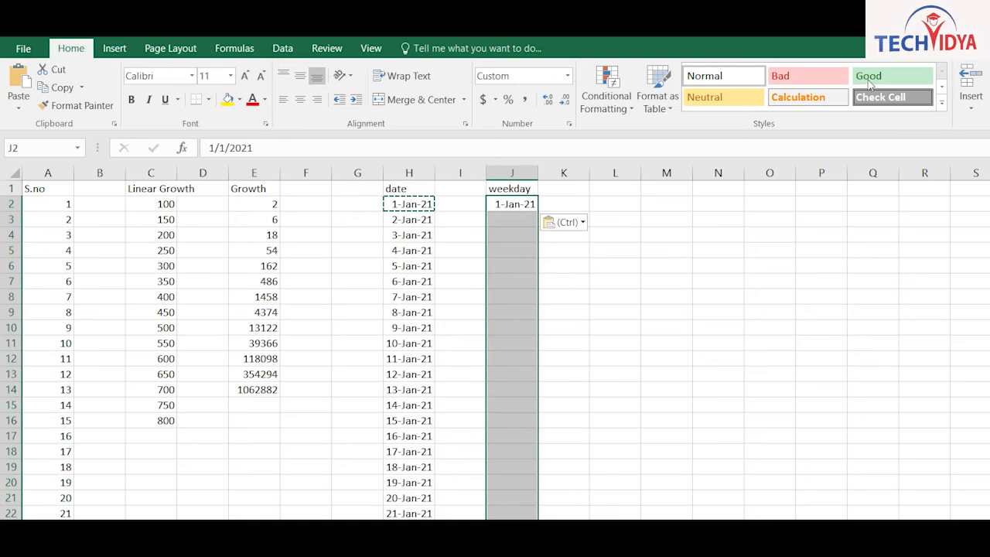
Fill column J with working-day dates only, skipping weekends, through 29-Jan-21
{"action": "key", "text": "alt+h"}
{"action": "key", "text": "f"}
{"action": "key", "text": "i"}
{"action": "key", "text": "s"}
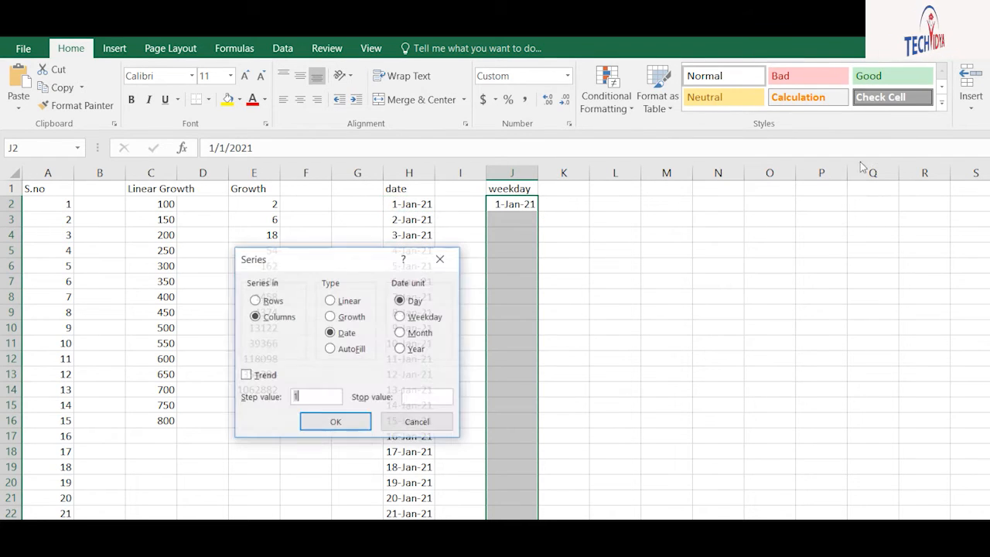
{"action": "key", "text": "alt+w"}
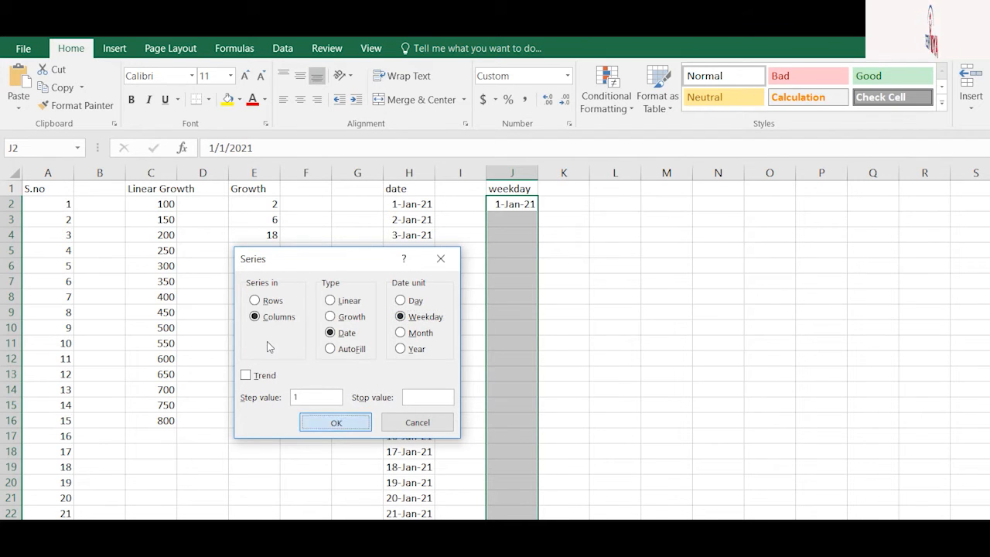
{"action": "key", "text": "Return"}
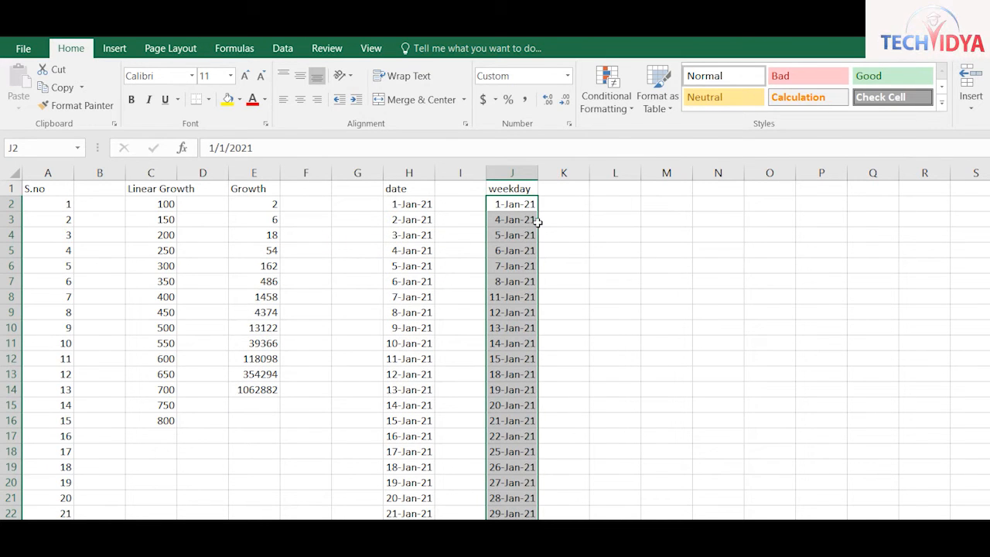
Enter the heading 'days' in L1
{"action": "key", "text": "Right"}
{"action": "key", "text": "Right"}
{"action": "key", "text": "Up"}
{"action": "type", "text": "days"}
{"action": "key", "text": "Return"}
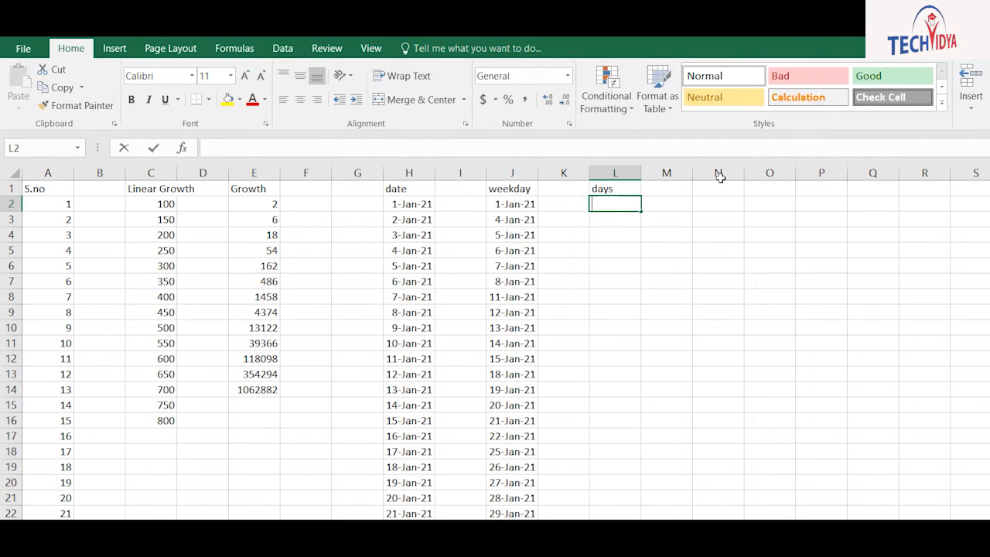
Enter =TEXT(H2,"DDD") in L2 and fill it down column L to show day names
{"action": "type", "text": "=te"}
{"action": "key", "text": "Tab"}
{"action": "key", "text": "Left"}
{"action": "key", "text": "Left"}
{"action": "key", "text": "Left"}
{"action": "key", "text": "Left"}
{"action": "type", "text": ",\"DDD\")"}
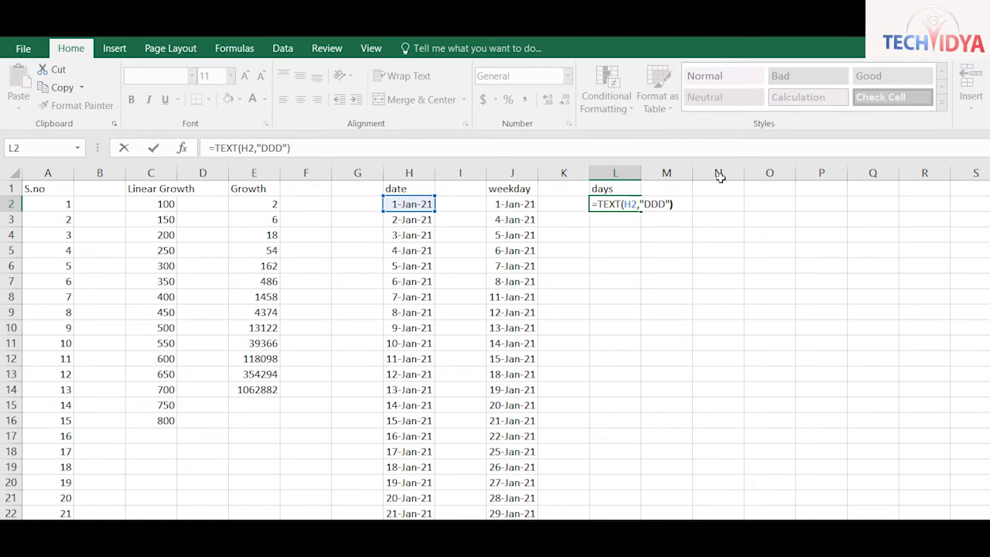
{"action": "key", "text": "Return"}
{"action": "key", "text": "Up"}
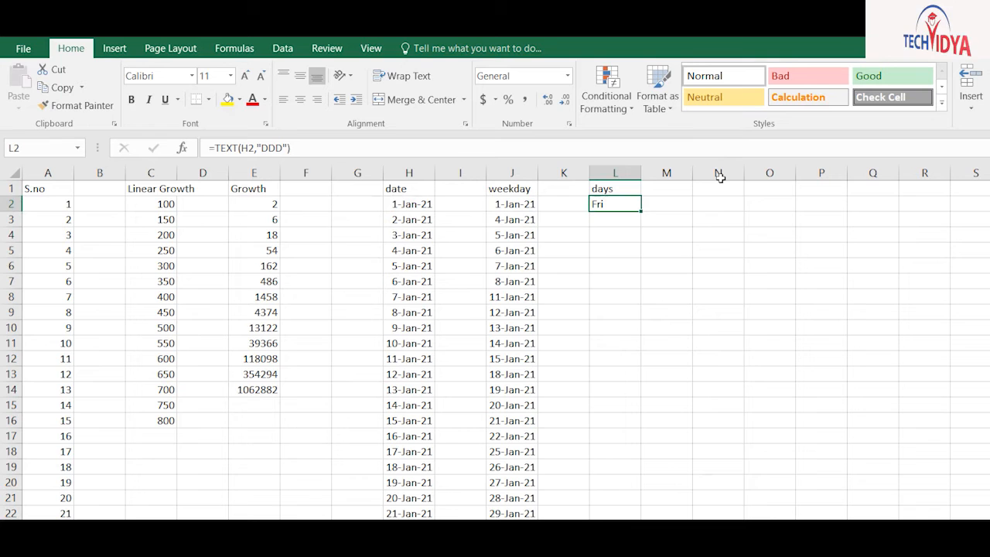
{"action": "key", "text": "shift+Down"}
{"action": "key", "text": "shift+Down"}
{"action": "key", "text": "shift+Down"}
{"action": "key", "text": "shift+Down"}
{"action": "key", "text": "shift+Down"}
{"action": "key", "text": "shift+Down"}
{"action": "key", "text": "shift+Down"}
{"action": "key", "text": "shift+Down"}
{"action": "key", "text": "shift+Down"}
{"action": "key", "text": "shift+Down"}
{"action": "key", "text": "shift+Down"}
{"action": "key", "text": "shift+Down"}
{"action": "key", "text": "shift+Down"}
{"action": "key", "text": "shift+Down"}
{"action": "key", "text": "shift+Down"}
{"action": "key", "text": "shift+Down"}
{"action": "key", "text": "shift+Down"}
{"action": "key", "text": "shift+Down"}
{"action": "key", "text": "shift+Down"}
{"action": "key", "text": "shift+Down"}
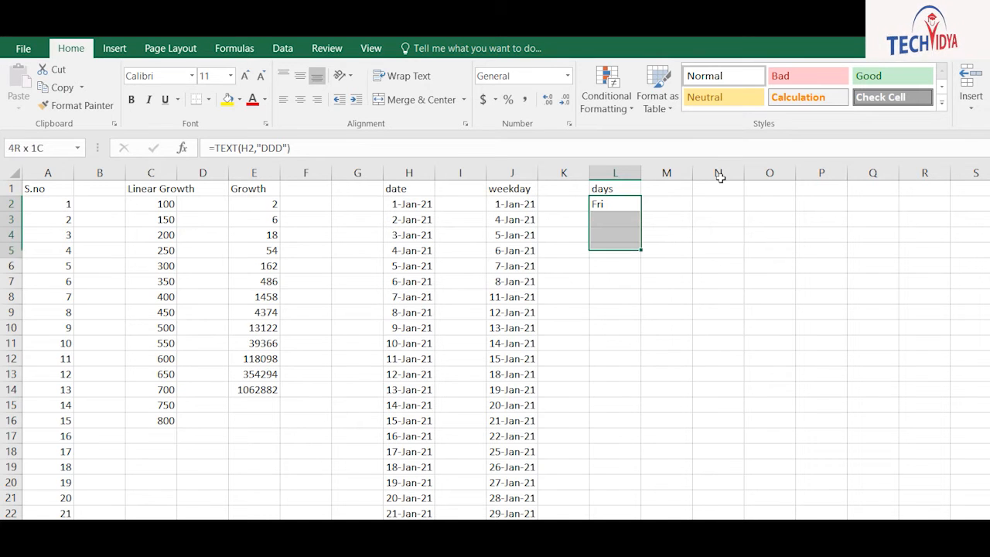
{"action": "key", "text": "ctrl+d"}
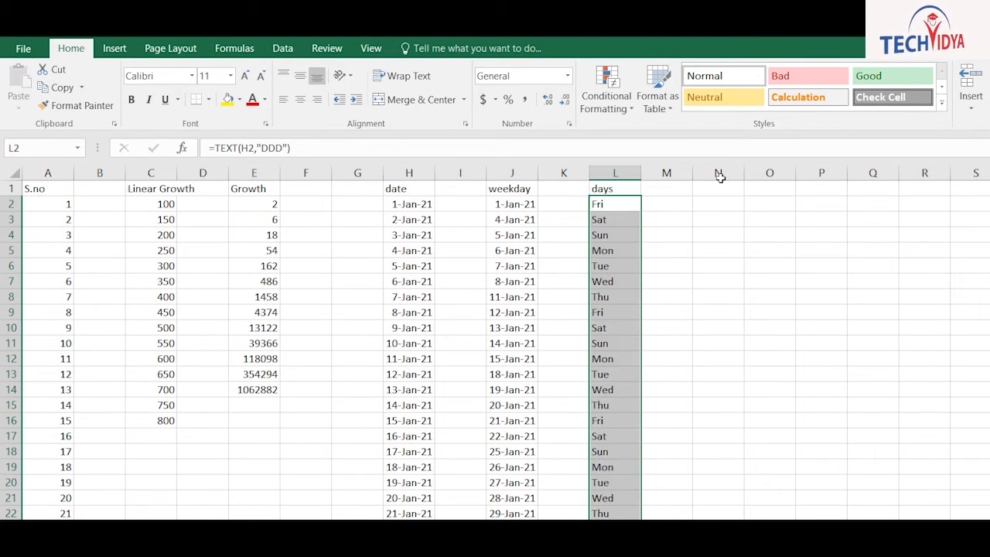
{"action": "key", "text": "Right"}
{"action": "key", "text": "shift+Down"}
{"action": "key", "text": "shift+Down"}
{"action": "key", "text": "shift+Down"}
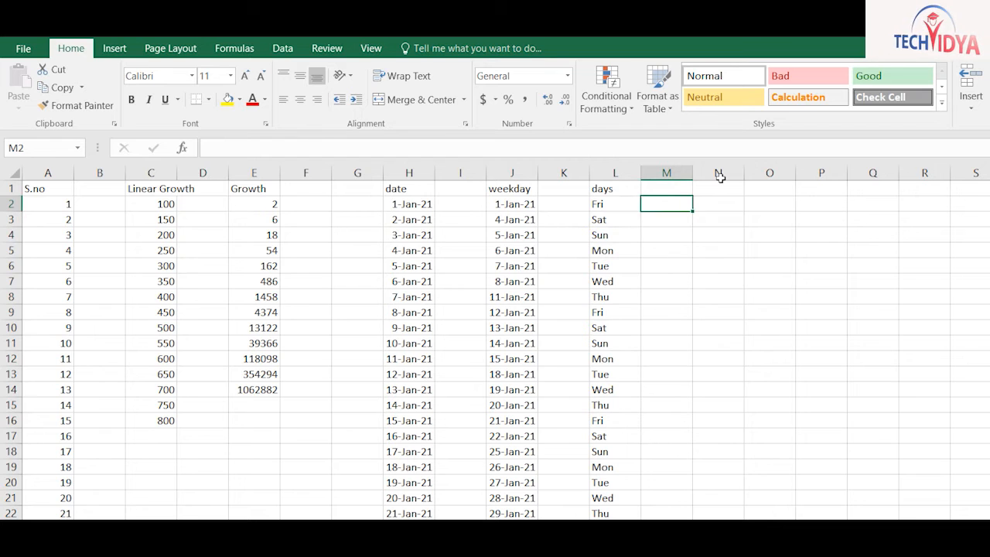
Head column N 'weekday' and fill =TEXT(J2,"DDD") down it to show working-day names
{"action": "left_click", "coordinate": [719, 183]}
{"action": "type", "text": "week"}
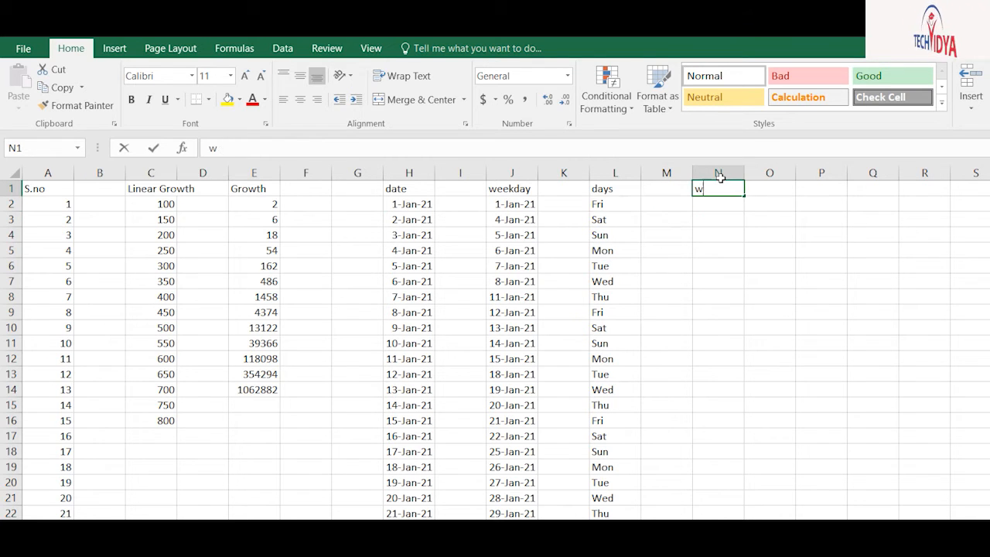
{"action": "key", "text": "Return"}
{"action": "type", "text": "=text"}
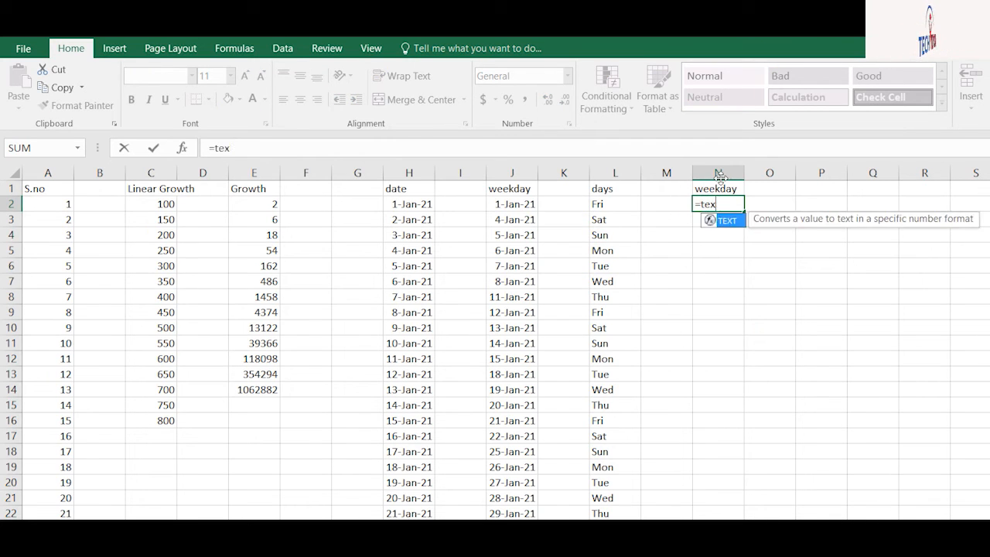
{"action": "key", "text": "Tab"}
{"action": "key", "text": "Left"}
{"action": "key", "text": "Left"}
{"action": "key", "text": "Left"}
{"action": "key", "text": "Left"}
{"action": "type", "text": ",\"DDD\""}
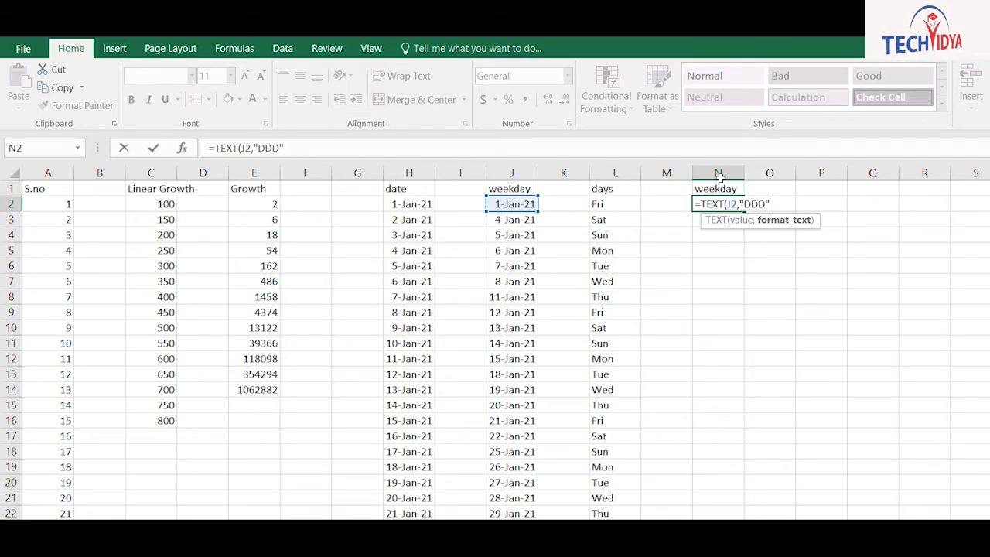
{"action": "type", "text": ")"}
{"action": "key", "text": "Return"}
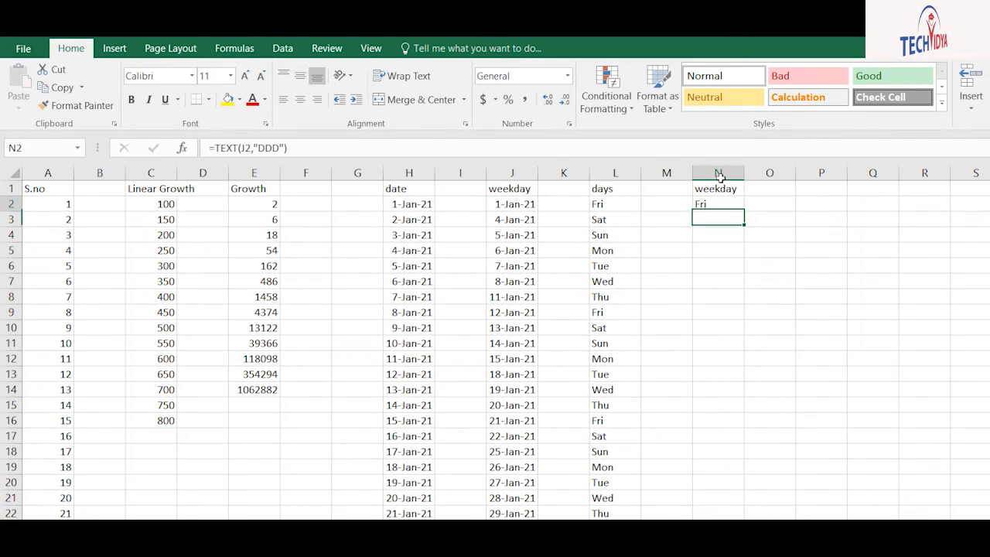
{"action": "key", "text": "shift+Down"}
{"action": "key", "text": "shift+Down"}
{"action": "key", "text": "shift+Down"}
{"action": "key", "text": "shift+Down"}
{"action": "key", "text": "shift+Down"}
{"action": "key", "text": "shift+Down"}
{"action": "key", "text": "shift+Down"}
{"action": "key", "text": "shift+Down"}
{"action": "key", "text": "shift+Down"}
{"action": "key", "text": "shift+Down"}
{"action": "key", "text": "shift+Down"}
{"action": "key", "text": "shift+Down"}
{"action": "key", "text": "shift+Down"}
{"action": "key", "text": "shift+Down"}
{"action": "key", "text": "shift+Down"}
{"action": "key", "text": "shift+Down"}
{"action": "key", "text": "shift+Down"}
{"action": "key", "text": "shift+Down"}
{"action": "key", "text": "shift+Down"}
{"action": "key", "text": "shift+Down"}
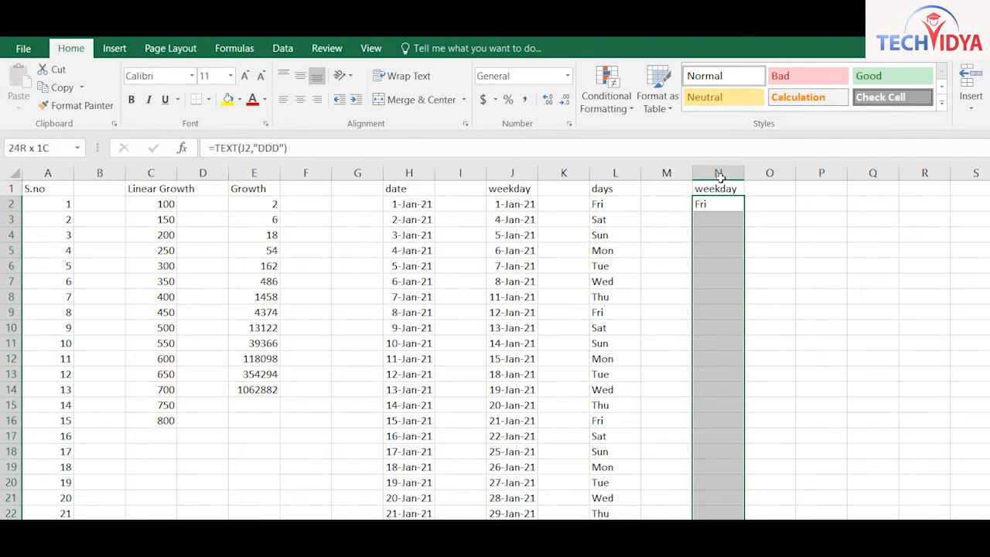
{"action": "key", "text": "ctrl+d"}
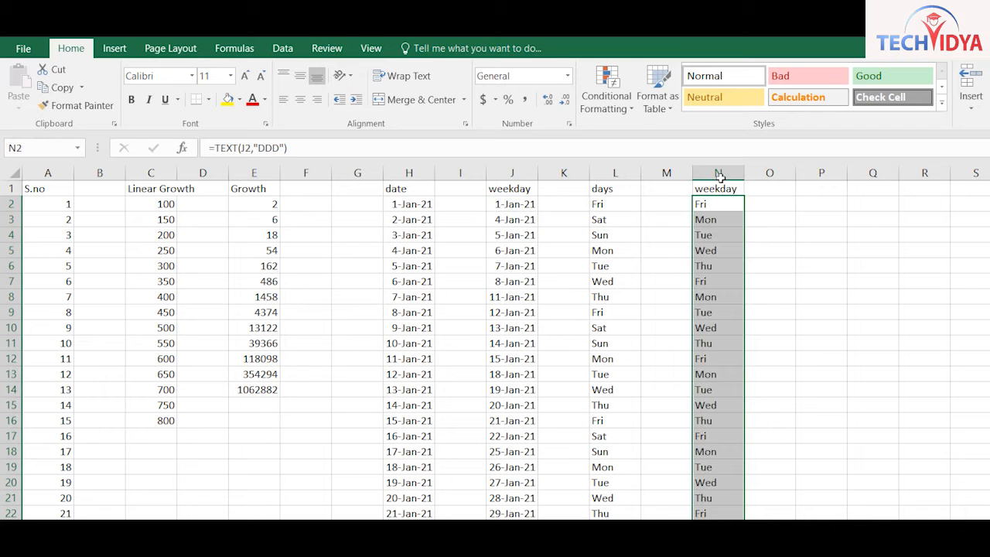
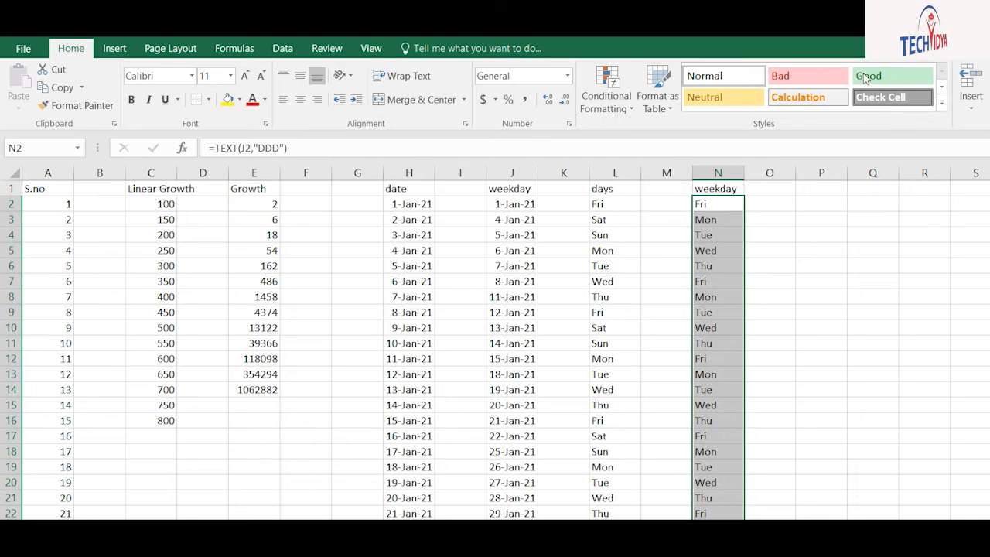
Open the Fill Series settings and close them without changes
{"action": "key", "text": "alt+h"}
{"action": "key", "text": "f"}
{"action": "key", "text": "i"}
{"action": "key", "text": "s"}
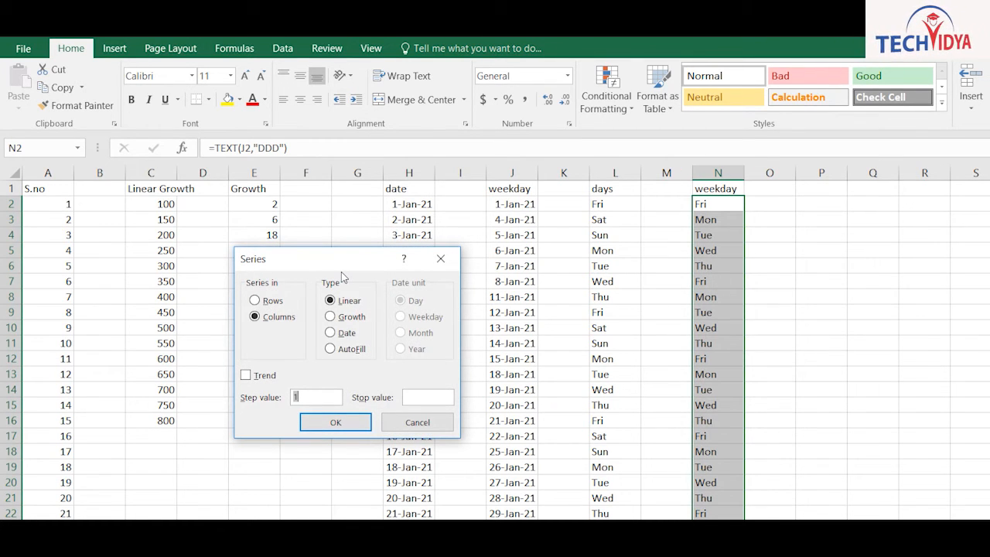
{"action": "left_click", "coordinate": [418, 422]}
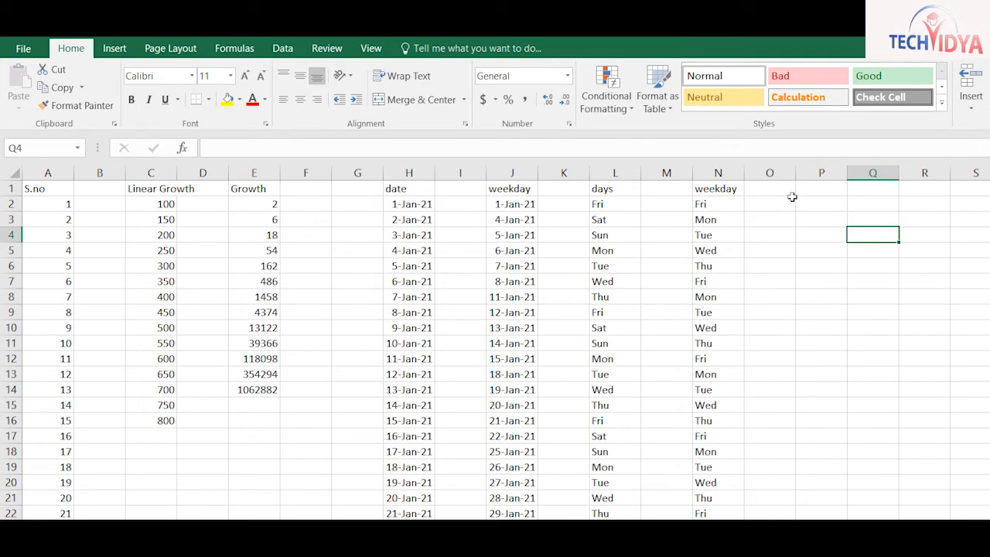
Enter a name, a city and an area on three lines in Q4:Q6
{"action": "key", "text": "F2"}
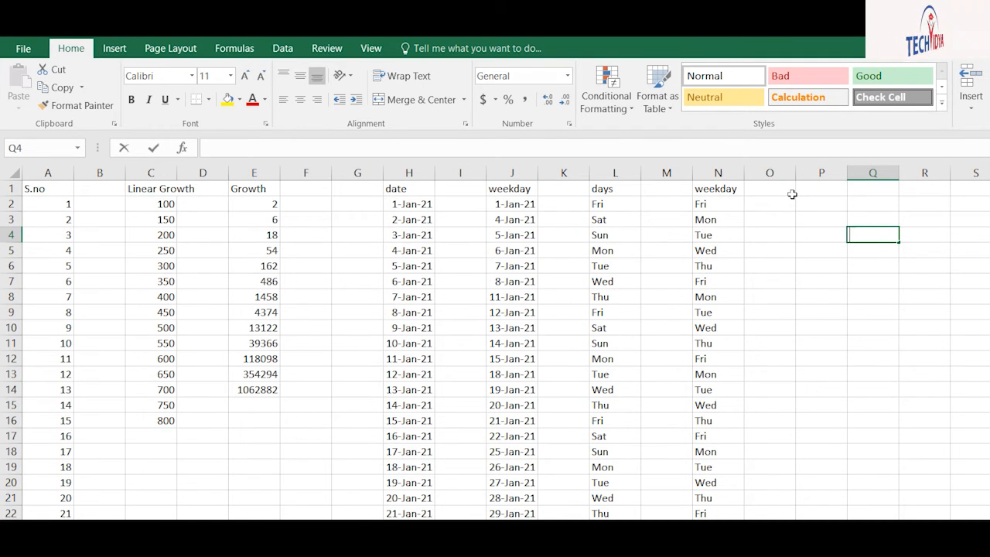
{"action": "type", "text": "Ram"}
{"action": "key", "text": "Return"}
{"action": "type", "text": "Noida"}
{"action": "key", "text": "Return"}
{"action": "type", "text": "D"}
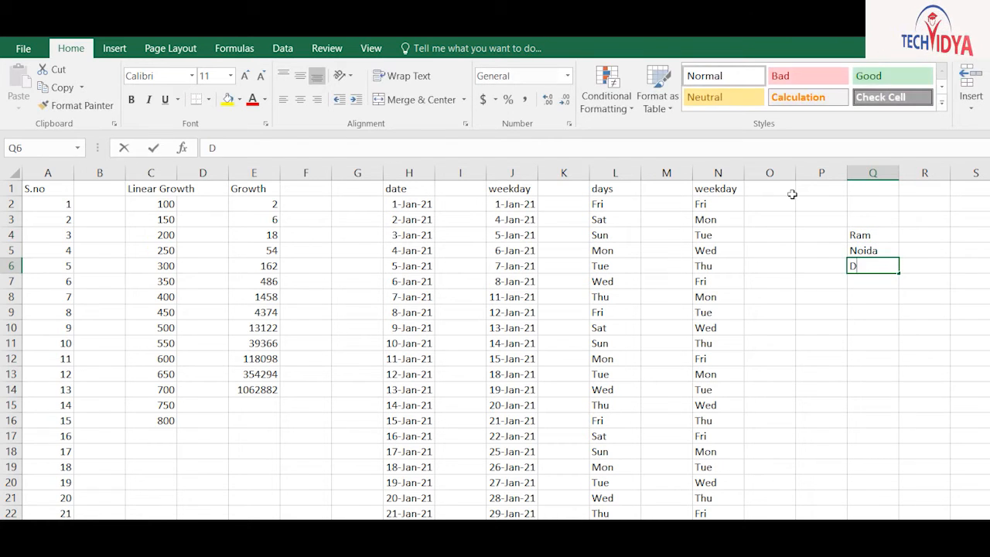
{"action": "key", "text": "BackSpace"}
{"action": "key", "text": "BackSpace"}
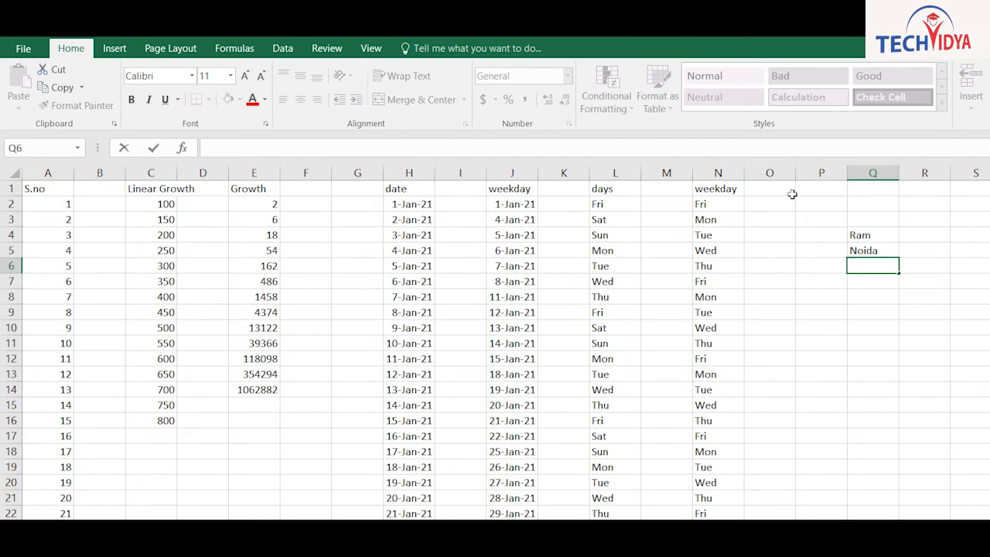
{"action": "type", "text": "GB Nam"}
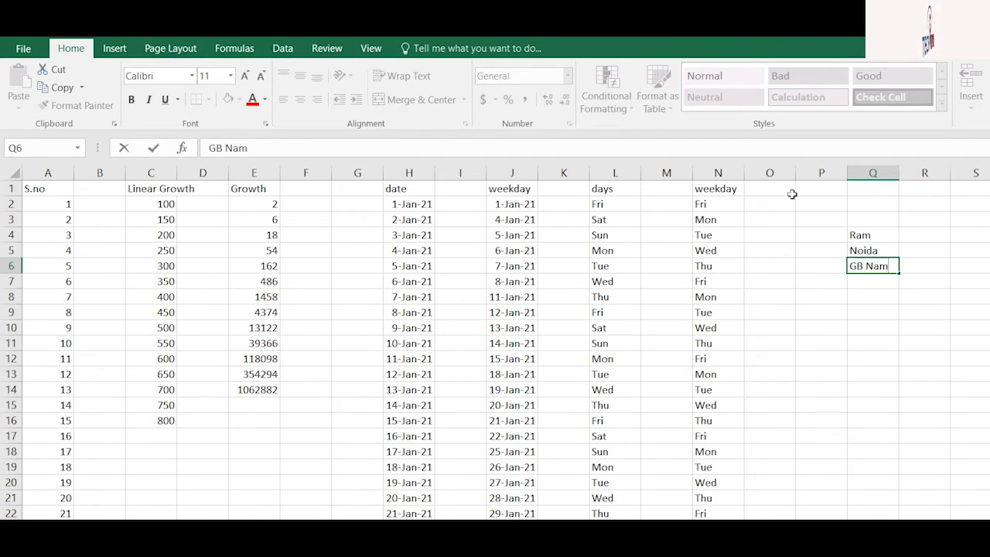
{"action": "key", "text": "BackSpace"}
{"action": "type", "text": "gar"}
{"action": "key", "text": "Return"}
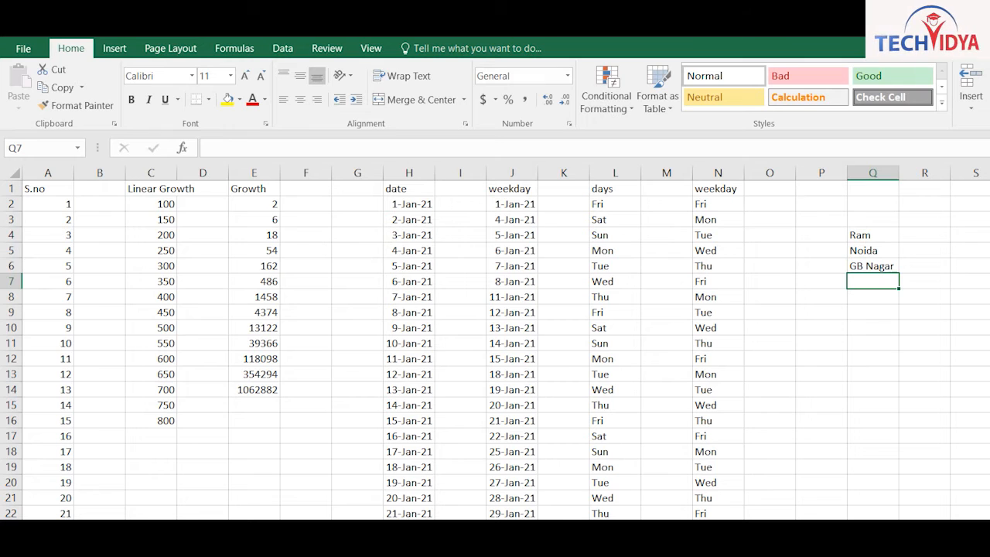
Widen column Q and justify Q4:Q6 into a single line in Q4
{"action": "left_click_drag", "start_coordinate": [716, 140], "coordinate": [801, 140]}
{"action": "mouse_move", "coordinate": [726, 205]}
{"action": "left_mouse_down"}
{"action": "mouse_move", "coordinate": [720, 227]}
{"action": "mouse_move", "coordinate": [722, 212]}
{"action": "left_mouse_up"}
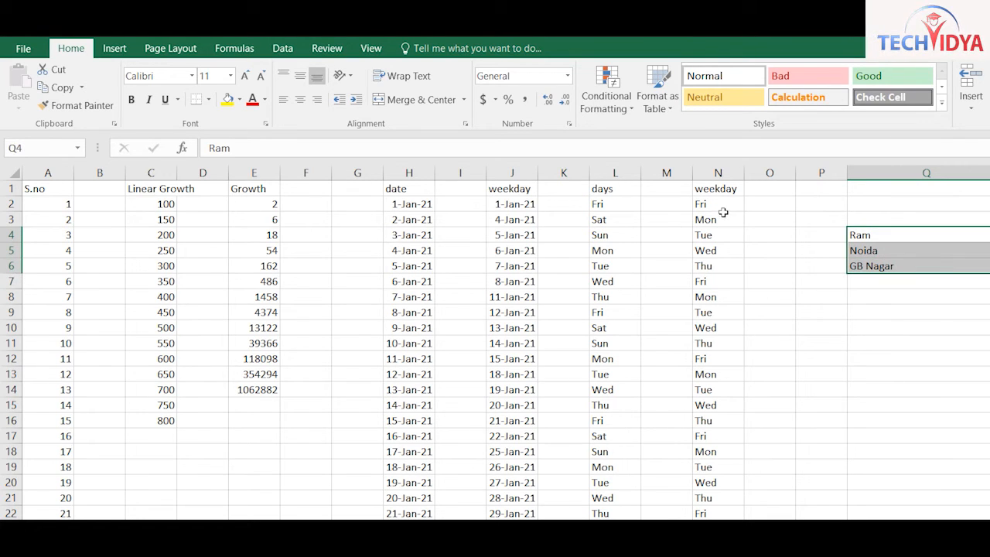
{"action": "left_click", "coordinate": [872, 174]}
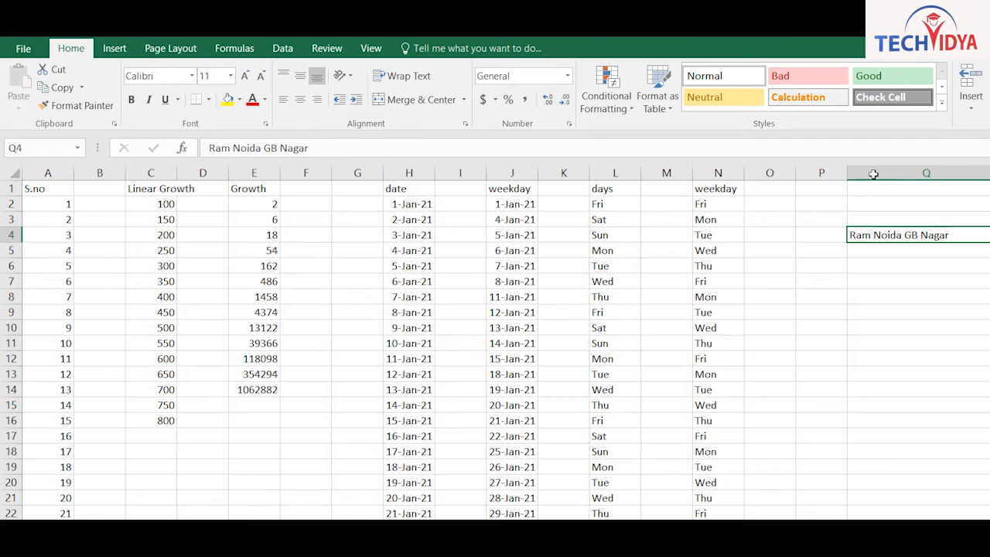
Undo the justify, add pin code 201301 in Q7 and try justifying Q4:Q7, which fails
{"action": "key", "text": "ctrl+z"}
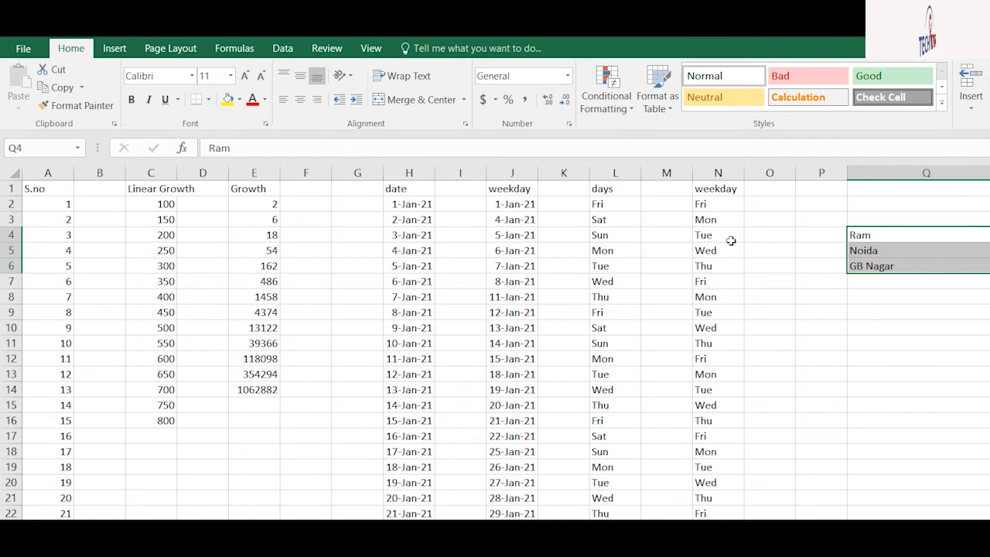
{"action": "key", "text": "Down"}
{"action": "key", "text": "Down"}
{"action": "key", "text": "Down"}
{"action": "type", "text": "201"}
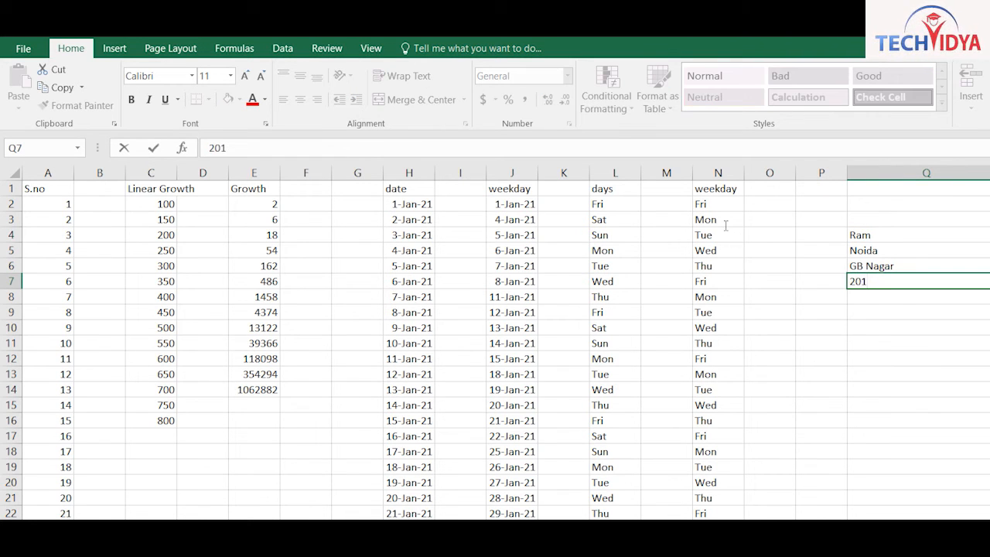
{"action": "type", "text": "301"}
{"action": "key", "text": "Return"}
{"action": "type", "text": "11"}
{"action": "key", "text": "Escape"}
{"action": "key", "text": "Up"}
{"action": "key", "text": "Up"}
{"action": "key", "text": "Up"}
{"action": "key", "text": "Up"}
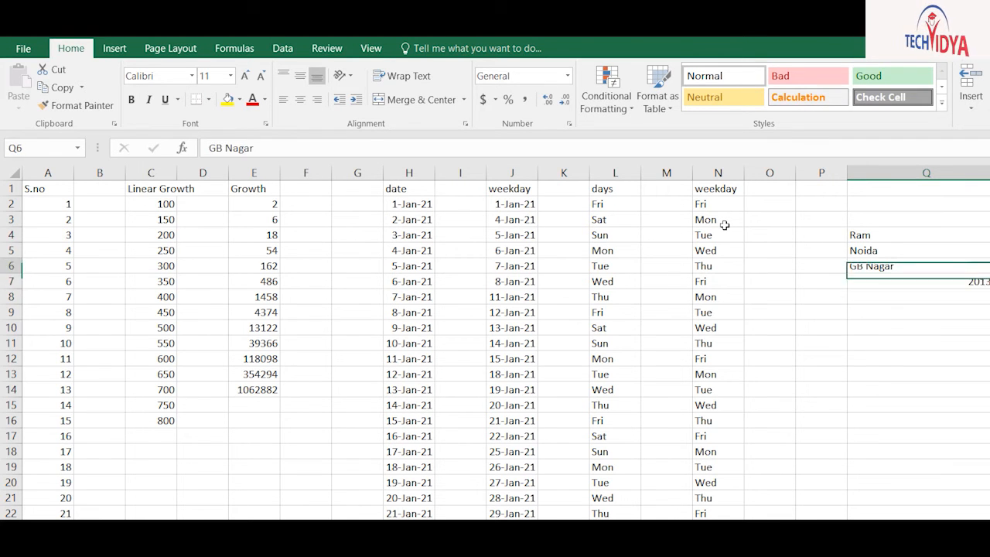
{"action": "key", "text": "shift+Down"}
{"action": "key", "text": "shift+Down"}
{"action": "key", "text": "shift+Down"}
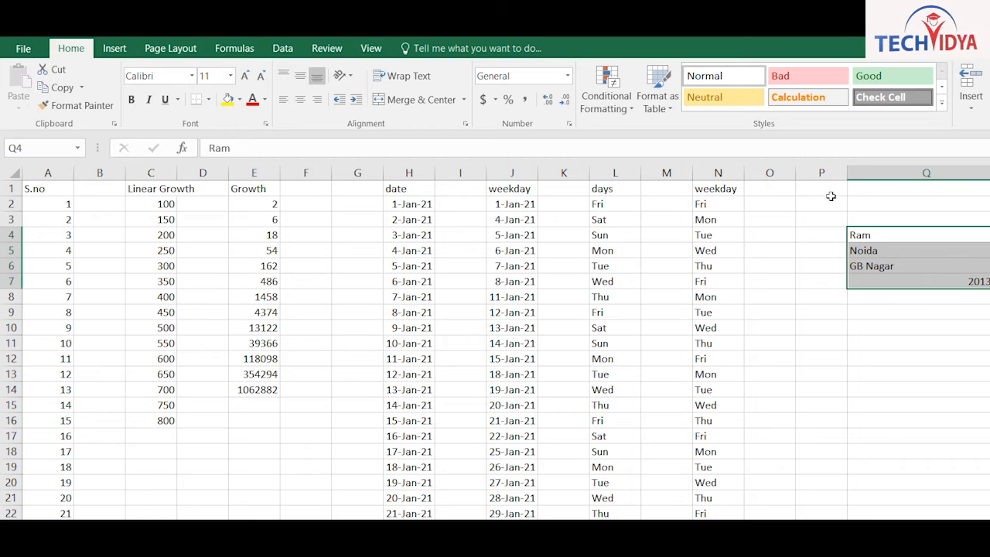
{"action": "left_click", "coordinate": [882, 186]}
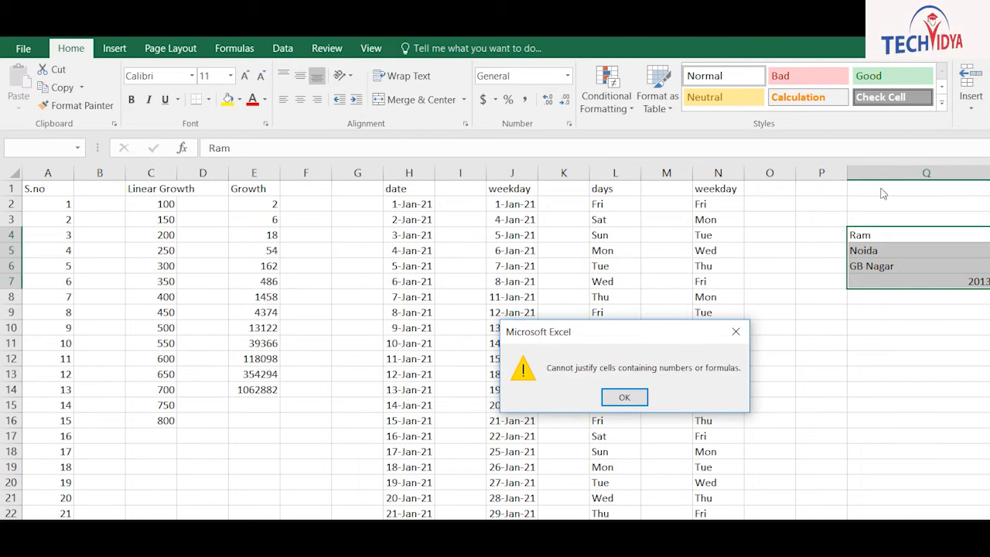
{"action": "key", "text": "Return"}
Store 201301 as text with a leading apostrophe and justify Q4:Q7 into Q4
{"action": "key", "text": "ctrl+Down"}
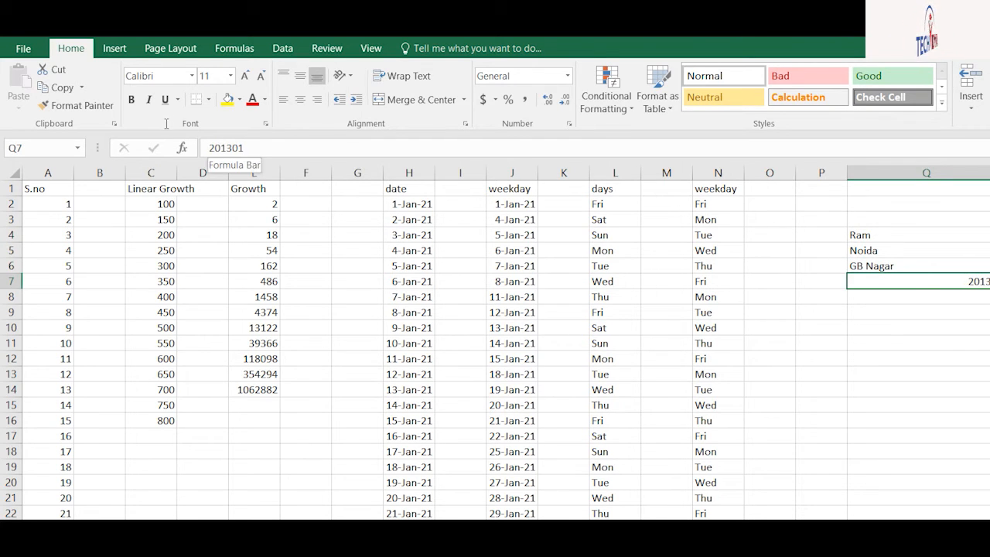
{"action": "left_click", "coordinate": [207, 147]}
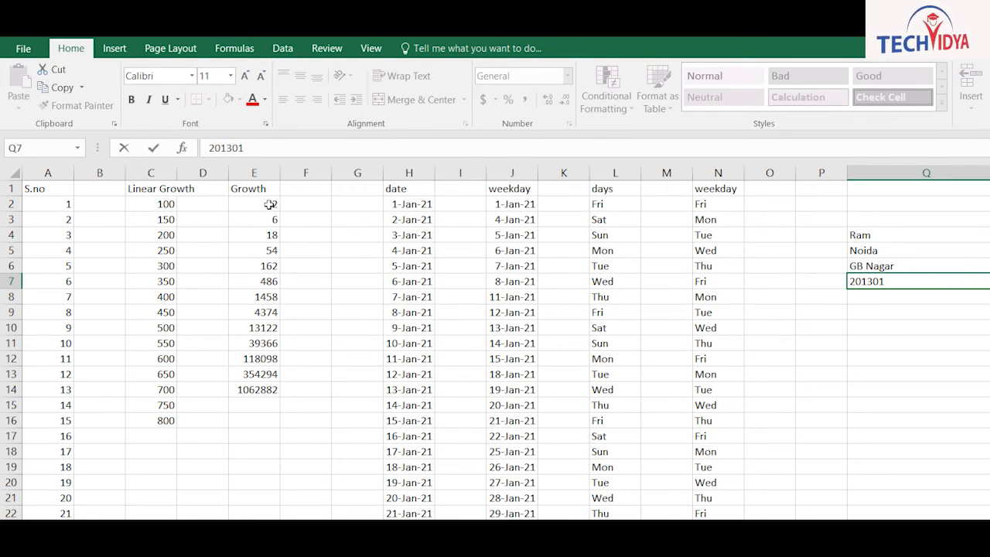
{"action": "type", "text": "'"}
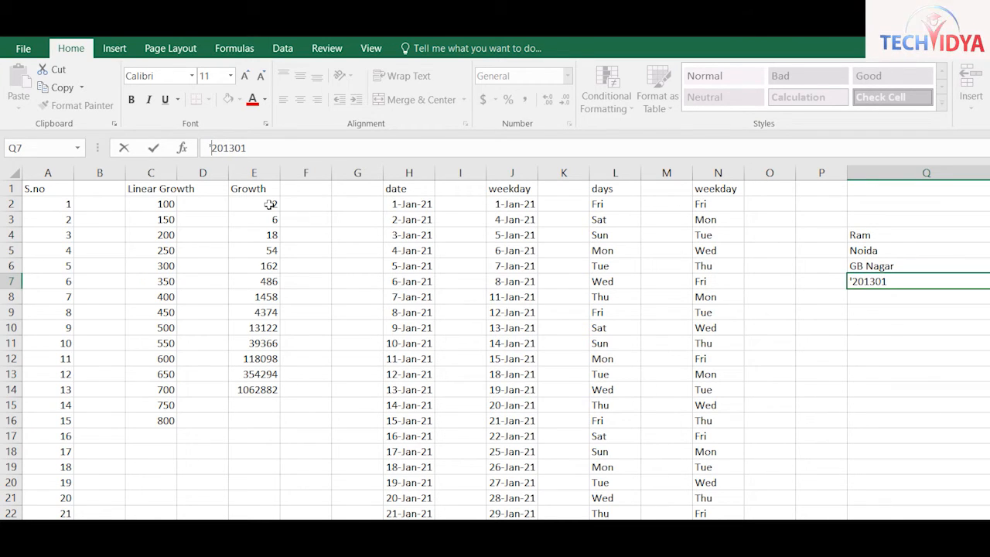
{"action": "key", "text": "Return"}
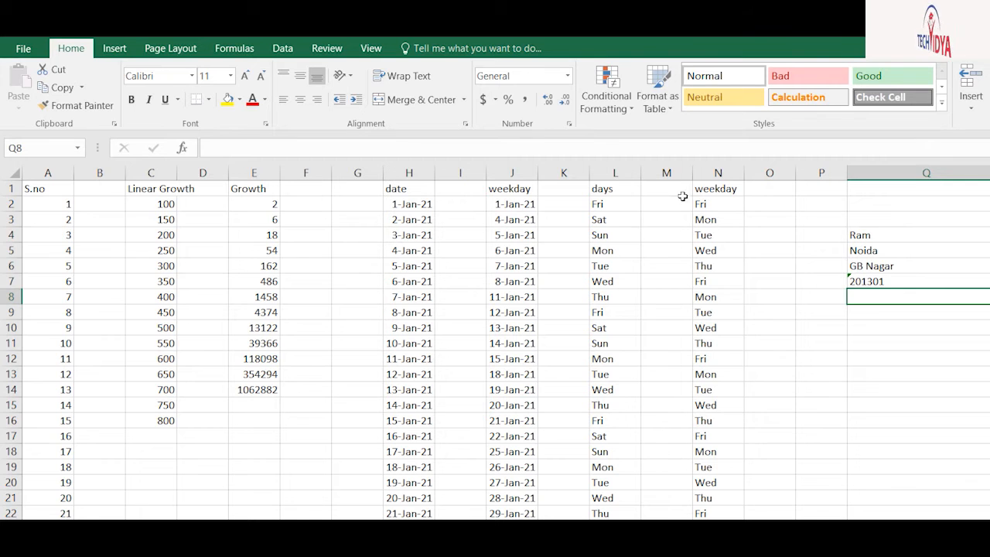
{"action": "key", "text": "Up"}
{"action": "key", "text": "Up"}
{"action": "key", "text": "Up"}
{"action": "key", "text": "Up"}
{"action": "key", "text": "shift+Down"}
{"action": "key", "text": "shift+Down"}
{"action": "key", "text": "shift+Down"}
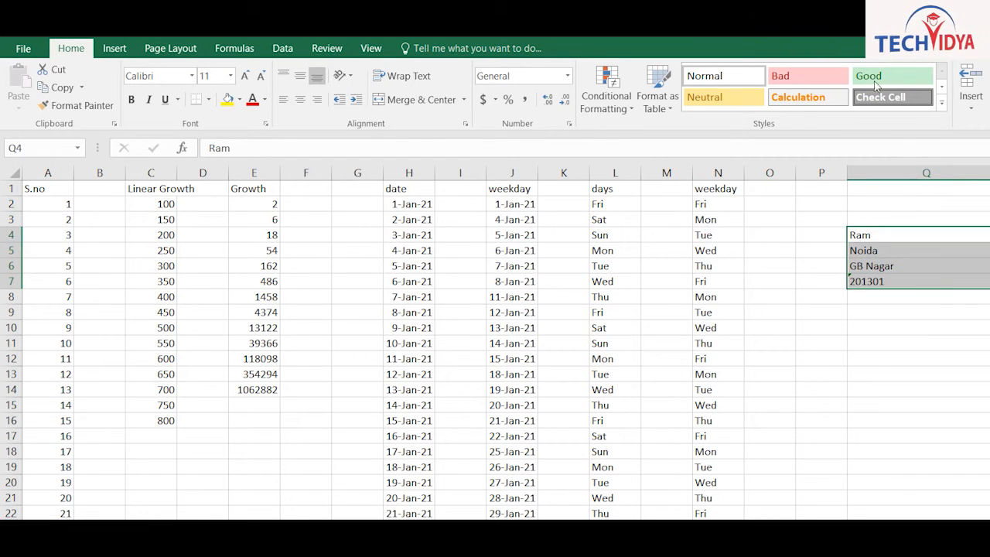
{"action": "left_click", "coordinate": [899, 160]}
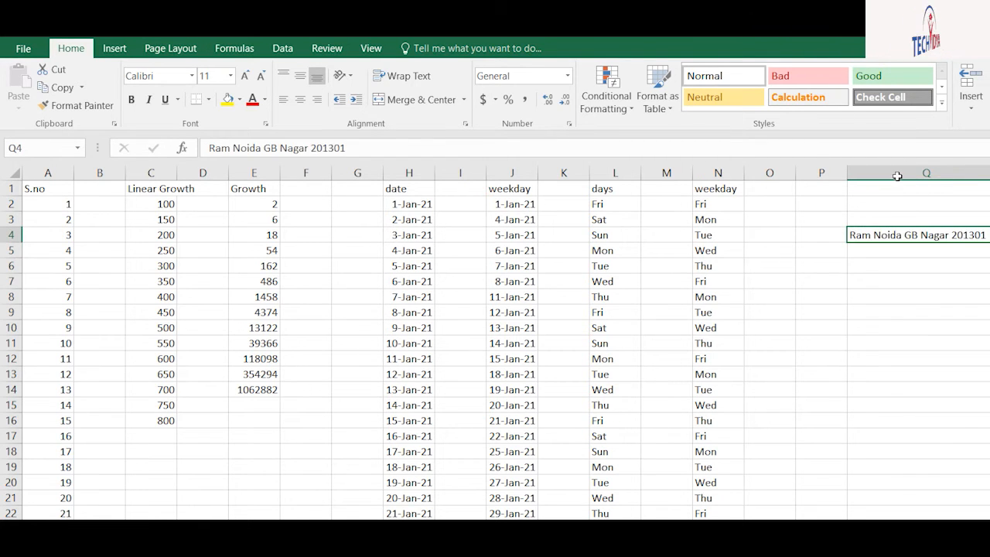
{"action": "key", "text": "Down"}
{"action": "key", "text": "Down"}
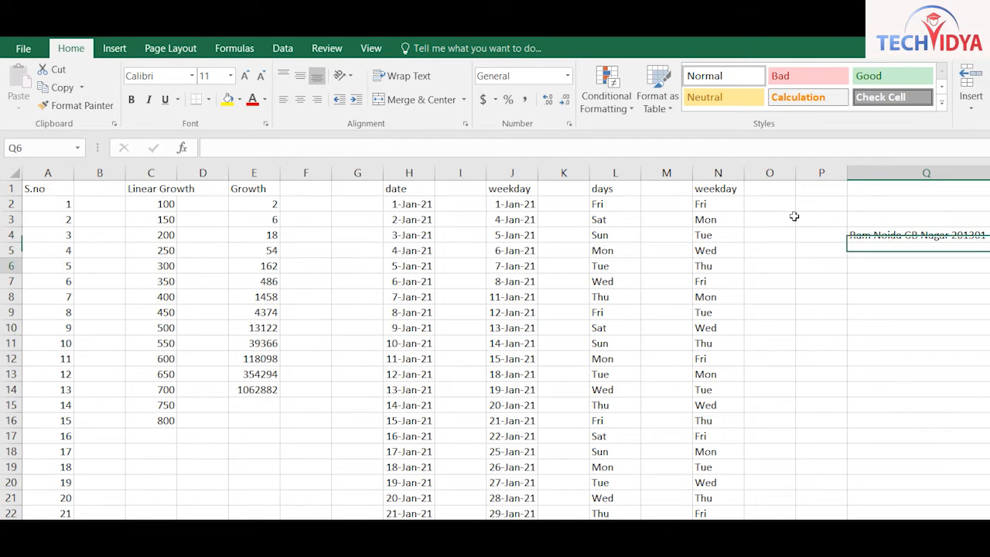
{"action": "key", "text": "Up"}
{"action": "key", "text": "Up"}
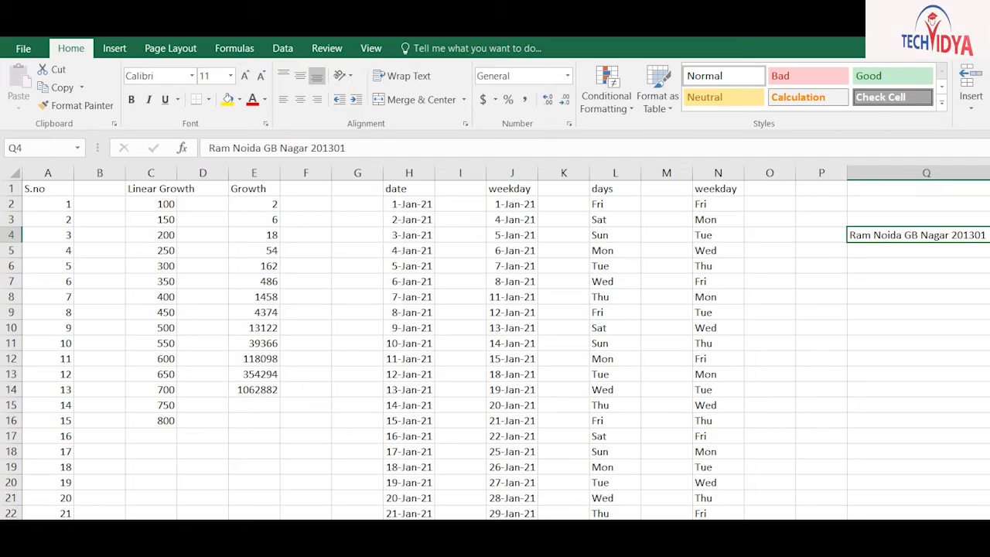
{"action": "left_click", "coordinate": [969, 530]}
Enter '201301 Noida' and '110096 Delhi' in V3:V4
{"action": "scroll", "coordinate": [859, 330], "scroll_direction": "right", "scroll_amount": 5}
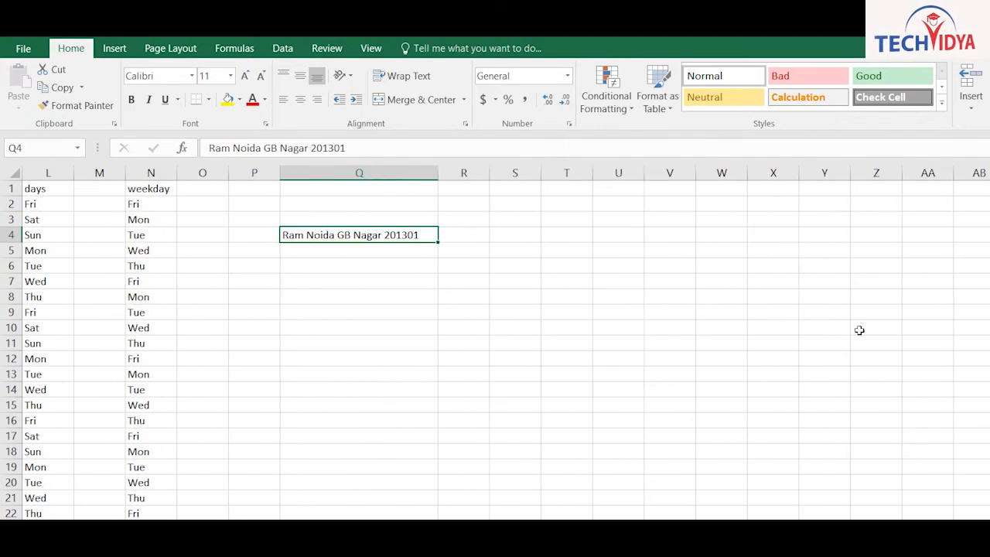
{"action": "key", "text": "Up"}
{"action": "key", "text": "Right"}
{"action": "key", "text": "Right"}
{"action": "key", "text": "Right"}
{"action": "key", "text": "Right"}
{"action": "key", "text": "Right"}
{"action": "key", "text": "F2"}
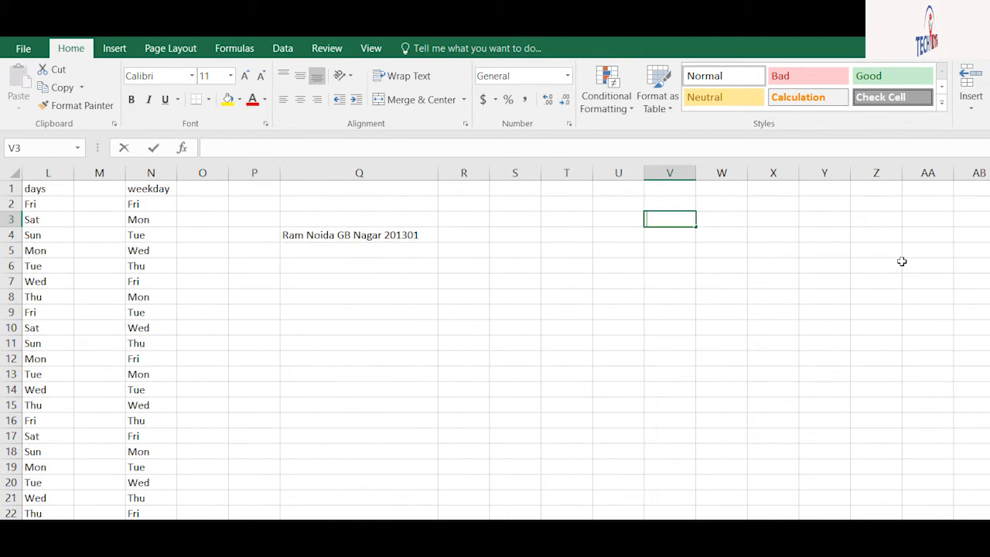
{"action": "type", "text": "20130"}
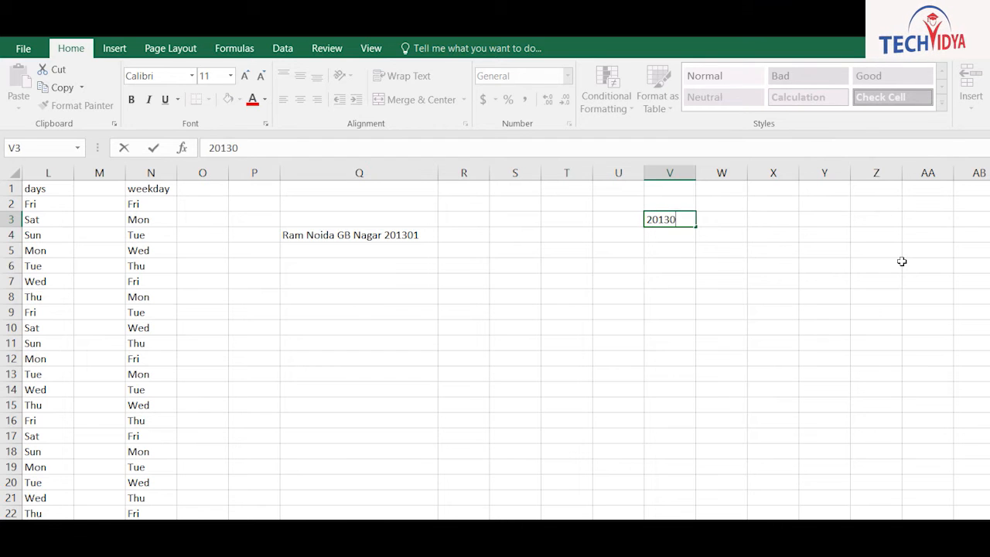
{"action": "type", "text": "1 Noida"}
{"action": "key", "text": "Return"}
{"action": "type", "text": "1100"}
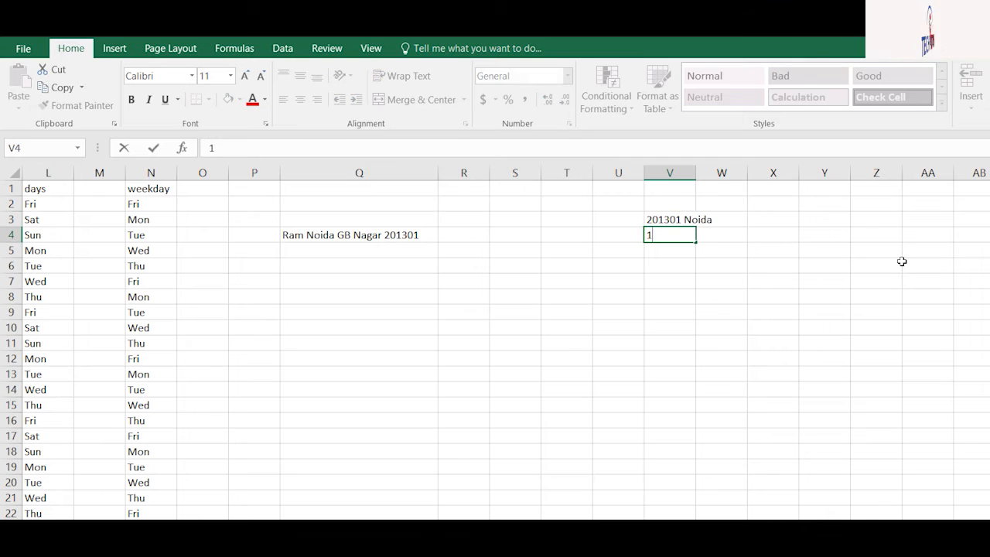
{"action": "type", "text": "96 Delhi"}
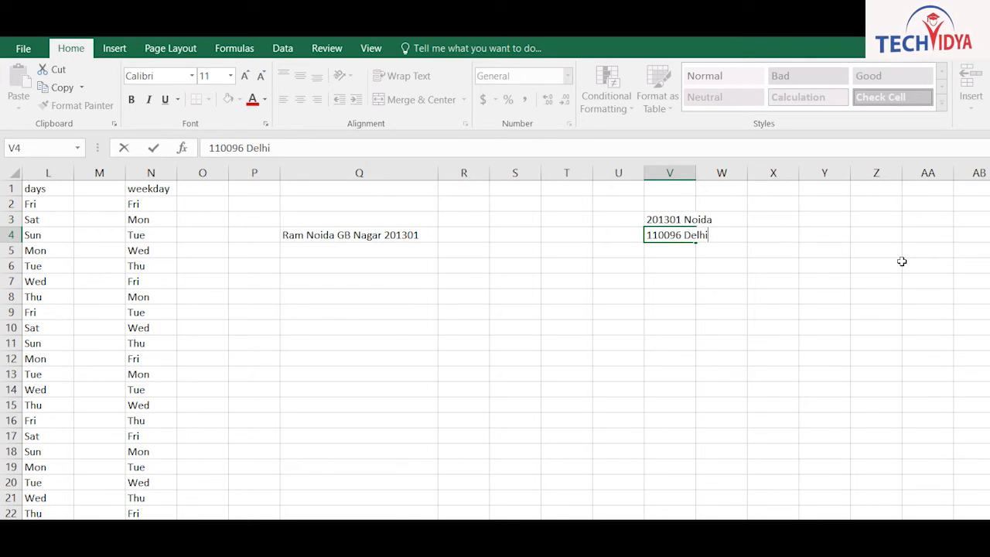
{"action": "key", "text": "Return"}
Add '223344 Agra' and '445566 Chennai' in V5:V6 and widen column V
{"action": "type", "text": "223"}
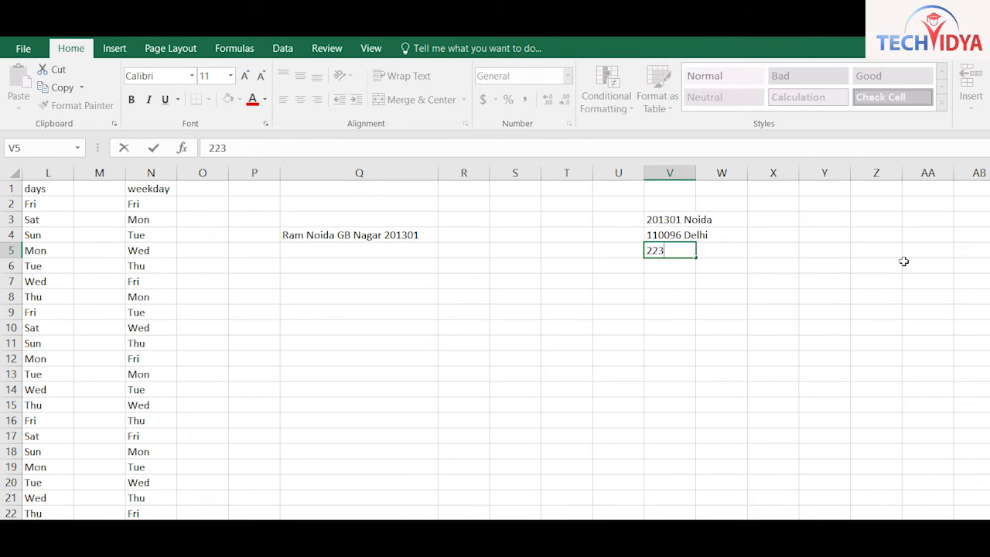
{"action": "type", "text": "344 Agra"}
{"action": "key", "text": "Return"}
{"action": "type", "text": "44556"}
{"action": "type", "text": "6"}
{"action": "type", "text": " Xhw"}
{"action": "key", "text": "BackSpace"}
{"action": "key", "text": "BackSpace"}
{"action": "key", "text": "BackSpace"}
{"action": "type", "text": "C"}
{"action": "type", "text": "hw"}
{"action": "type", "text": "nnai"}
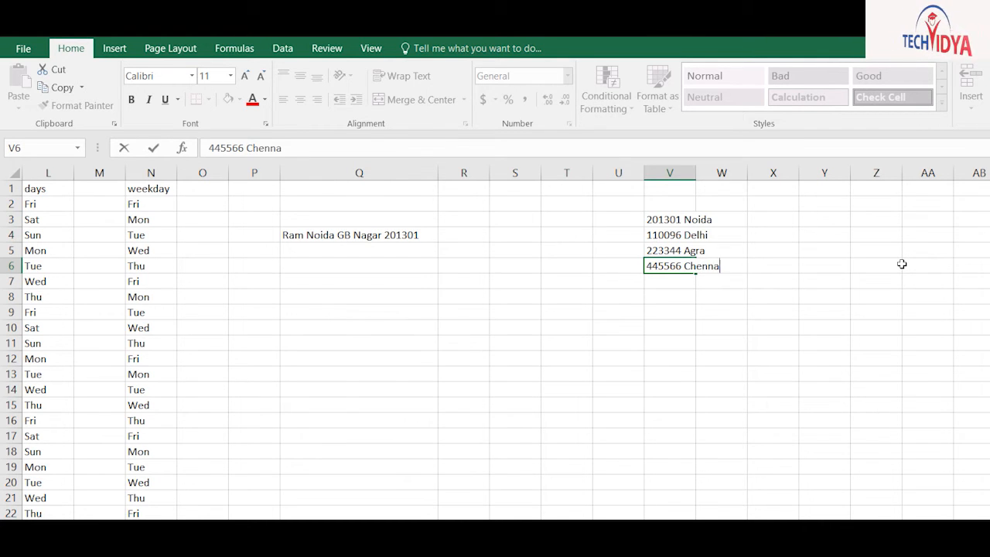
{"action": "key", "text": "Return"}
{"action": "left_click_drag", "start_coordinate": [696, 173], "coordinate": [726, 173]}
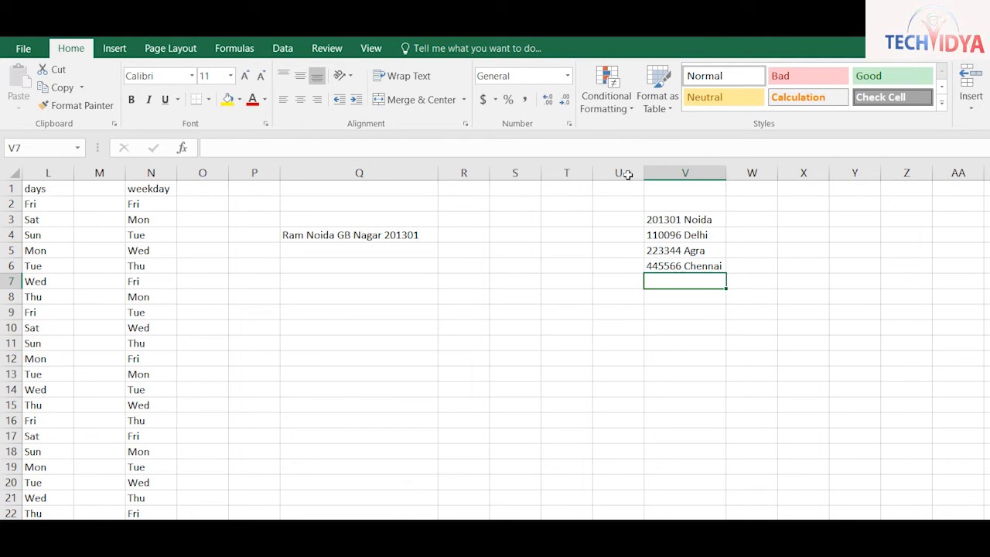
Add headings Pin Code and City, then Flash Fill pin codes from 201301 down W3:W6
{"action": "left_click", "coordinate": [751, 203]}
{"action": "type", "text": "Pin"}
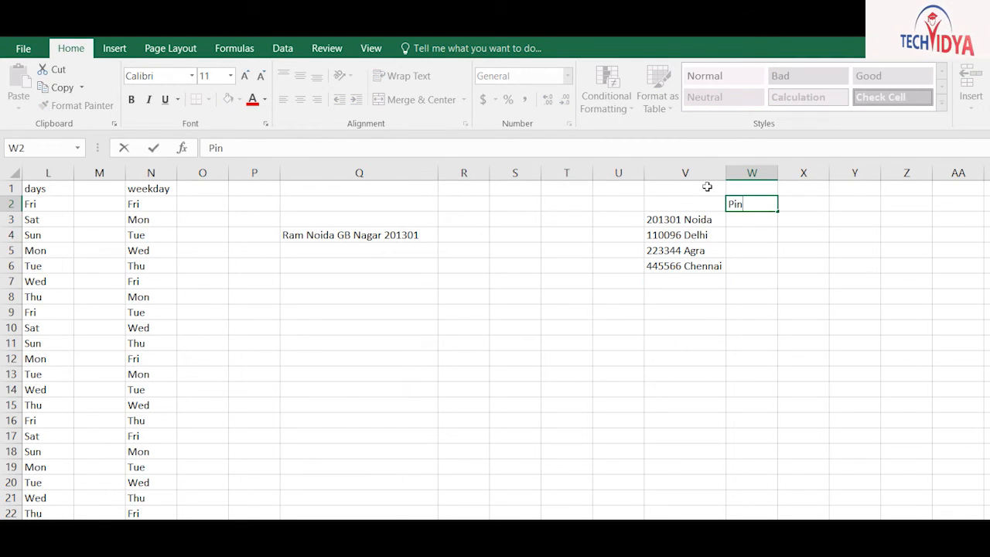
{"action": "type", "text": " Code"}
{"action": "key", "text": "Tab"}
{"action": "type", "text": "City"}
{"action": "key", "text": "Return"}
{"action": "type", "text": "2"}
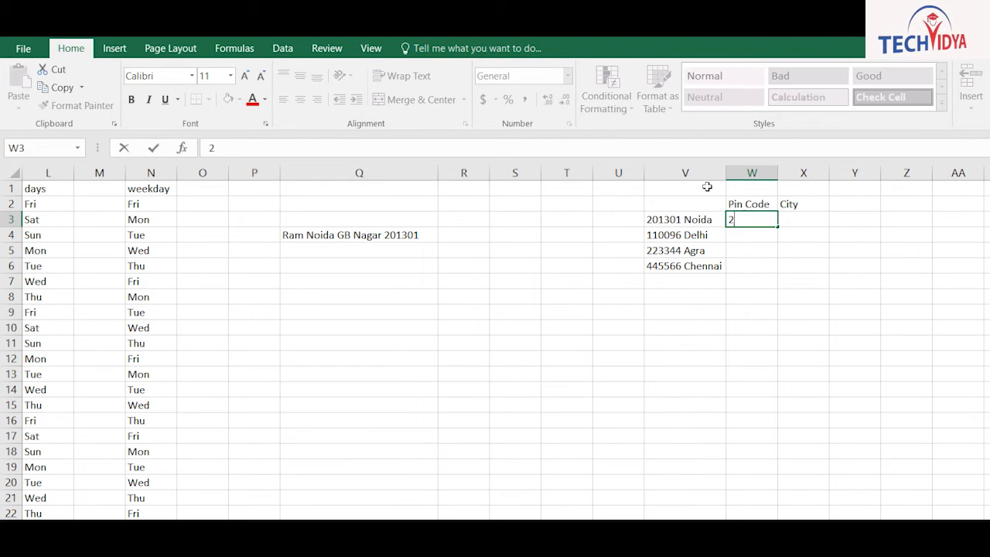
{"action": "type", "text": "01301"}
{"action": "key", "text": "Return"}
{"action": "key", "text": "Up"}
{"action": "key", "text": "shift+Down"}
{"action": "key", "text": "shift+Down"}
{"action": "key", "text": "shift+Down"}
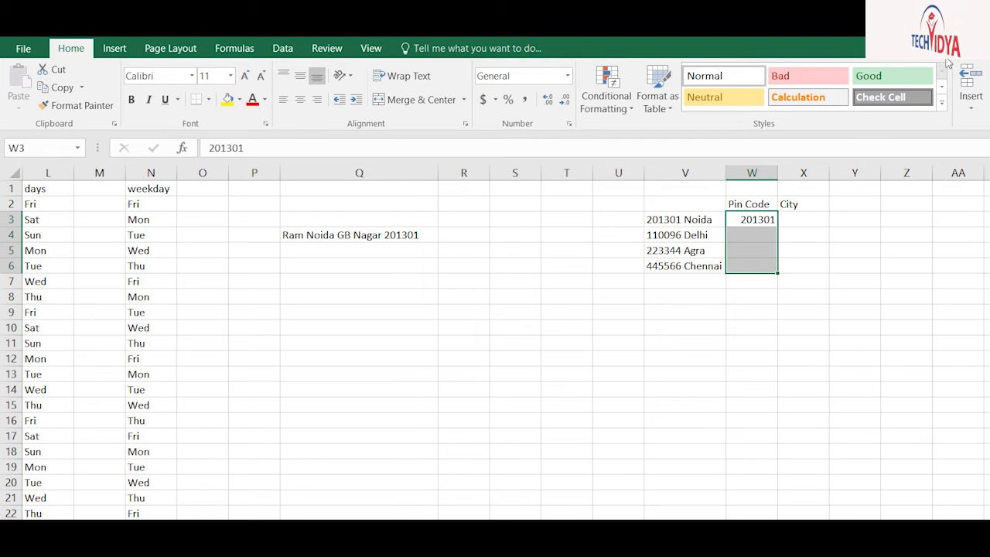
{"action": "key", "text": "ctrl+e"}
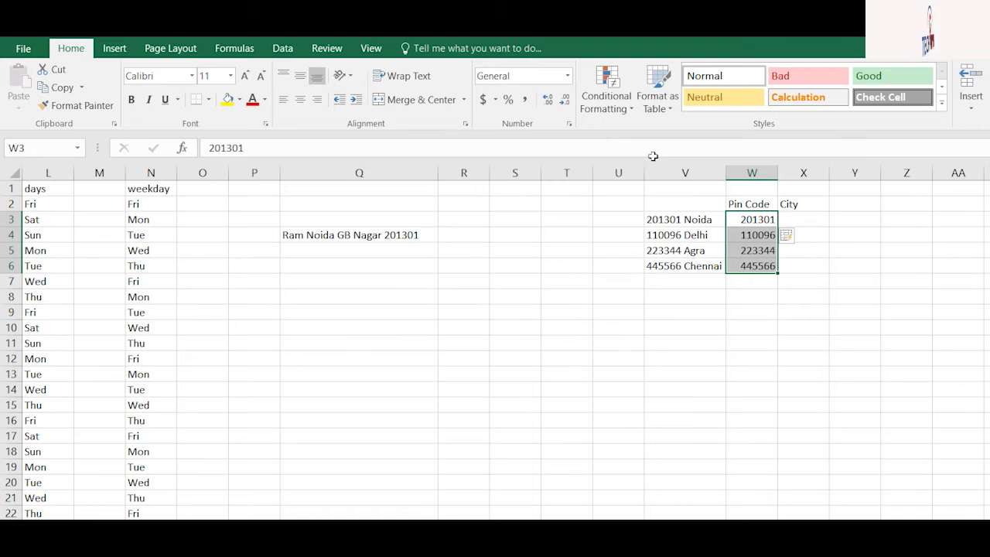
Flash Fill the city names from Noida down X3:X6
{"action": "key", "text": "Right"}
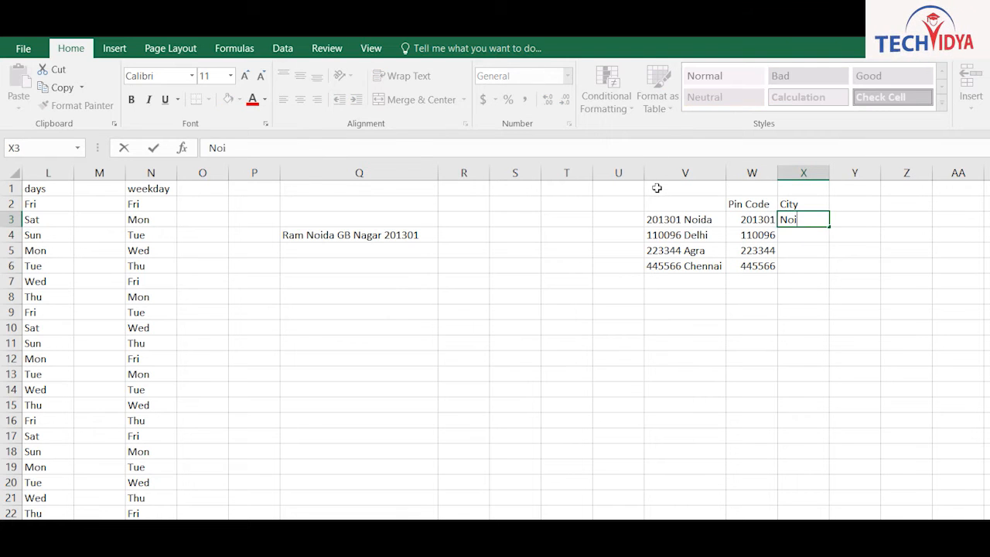
{"action": "key", "text": "ctrl+Return"}
{"action": "key", "text": "shift+Down"}
{"action": "key", "text": "shift+Down"}
{"action": "key", "text": "shift+Down"}
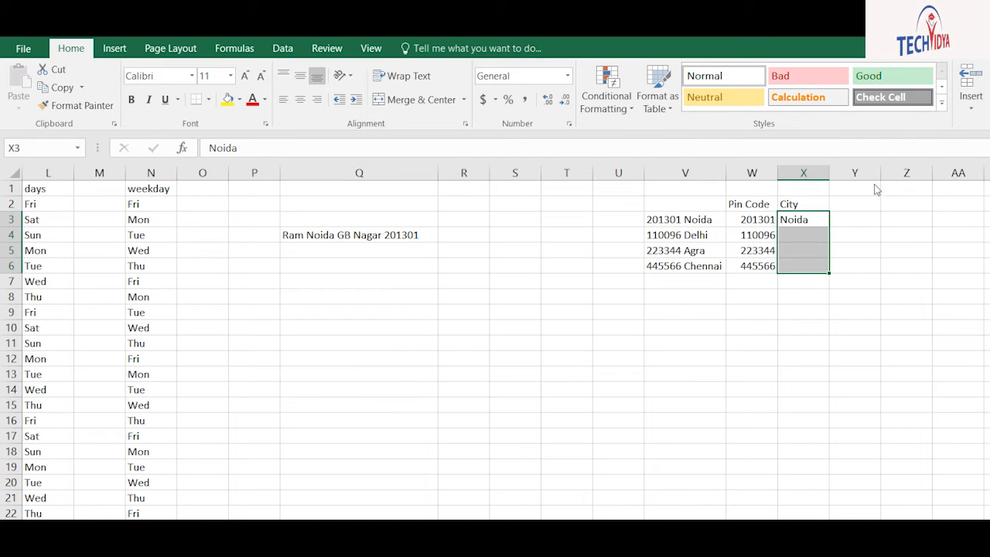
{"action": "key", "text": "ctrl+e"}
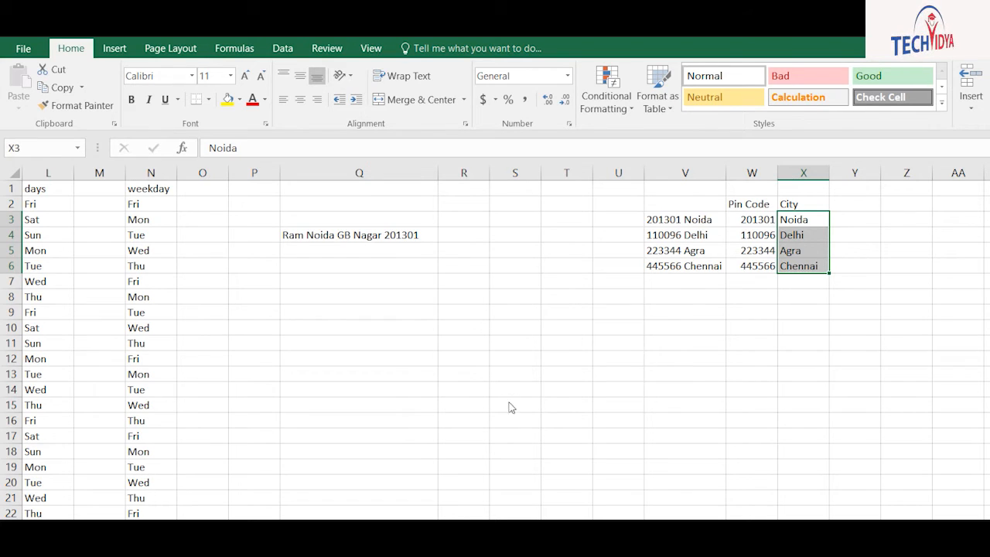
Enter three comma-separated full names in V12:V14 and a sample first name in W12
{"action": "left_click", "coordinate": [685, 359]}
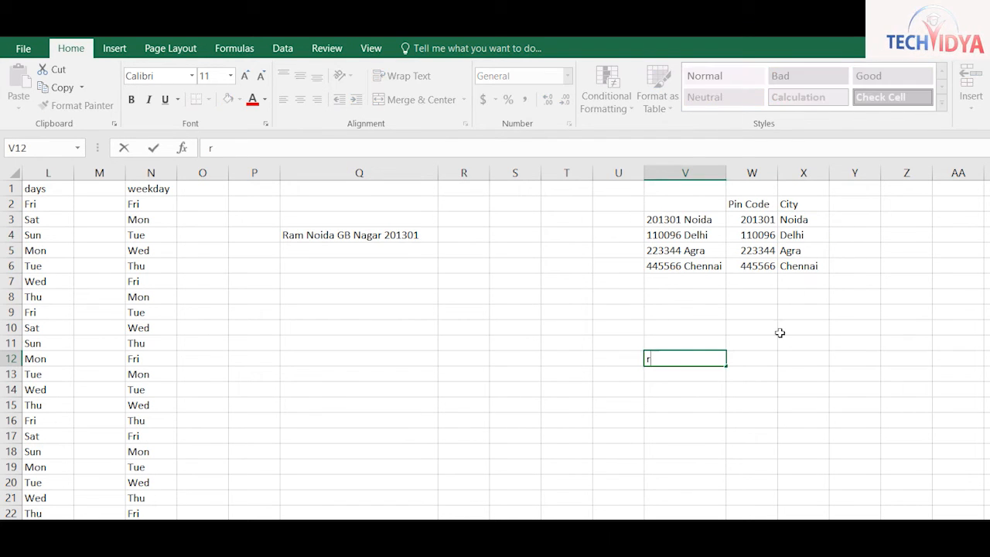
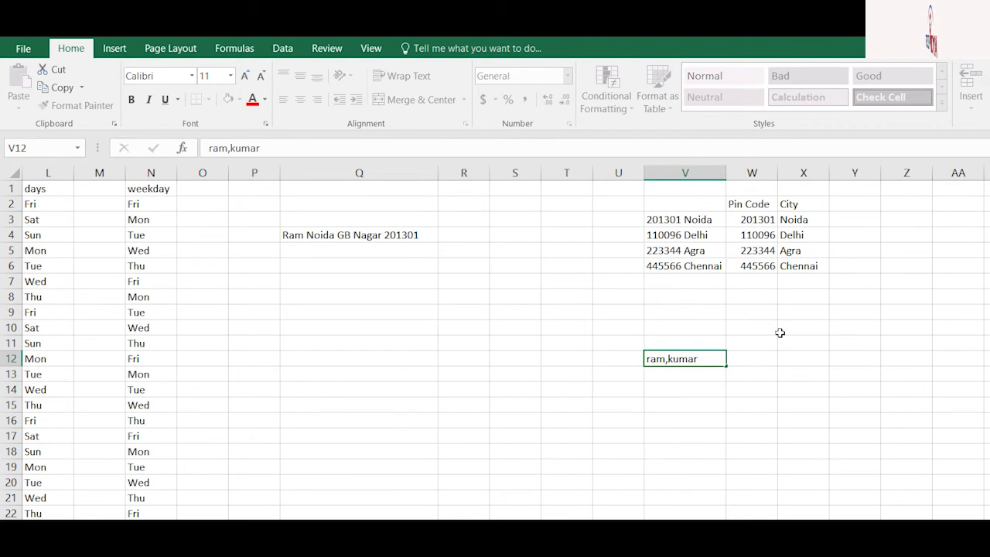
{"action": "key", "text": "Tab"}
{"action": "type", "text": "ram"}
{"action": "key", "text": "Return"}
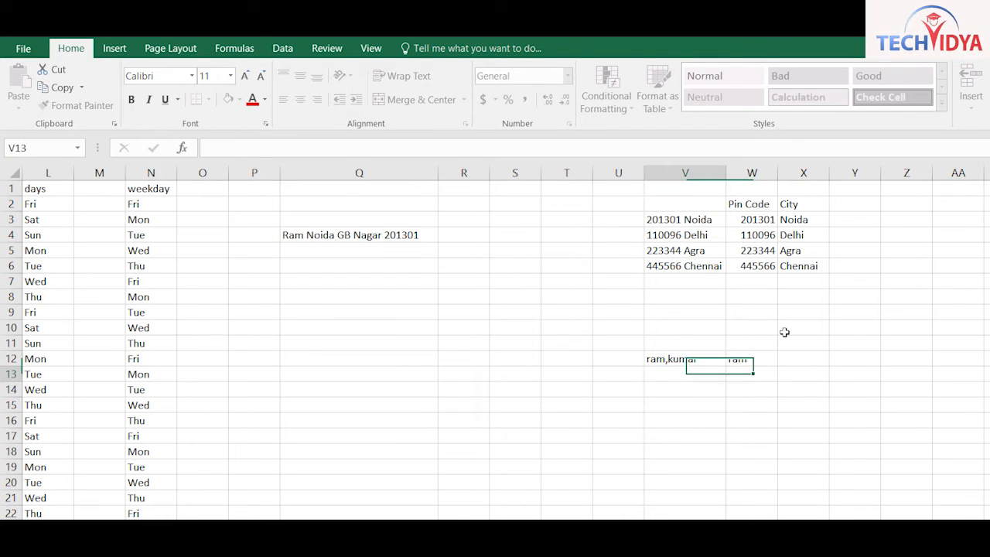
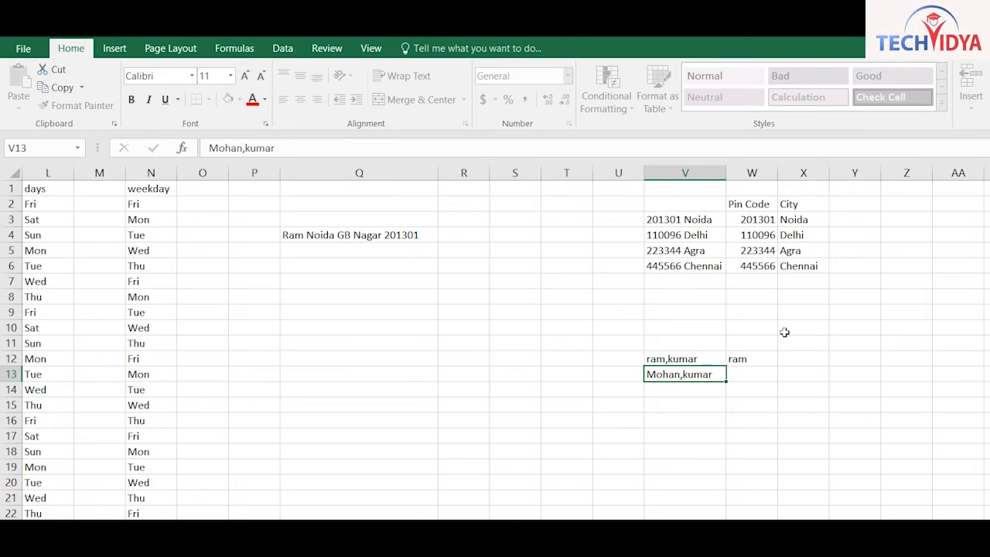
{"action": "key", "text": "Return"}
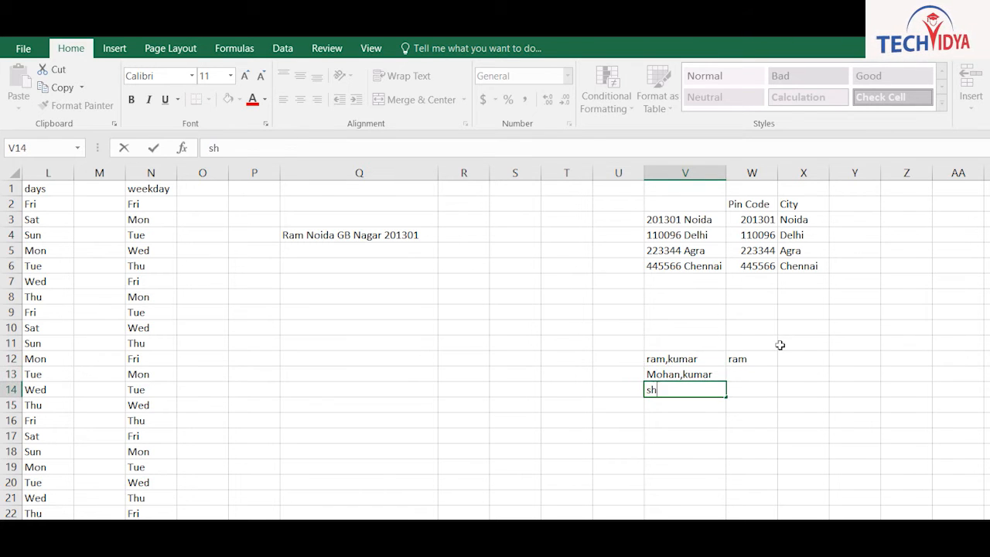
{"action": "key", "text": "Return"}
Flash Fill the first names down W12:W14
{"action": "key", "text": "Up"}
{"action": "key", "text": "Up"}
{"action": "key", "text": "Right"}
{"action": "key", "text": "Up"}
{"action": "key", "text": "shift+Down"}
{"action": "key", "text": "shift+Down"}
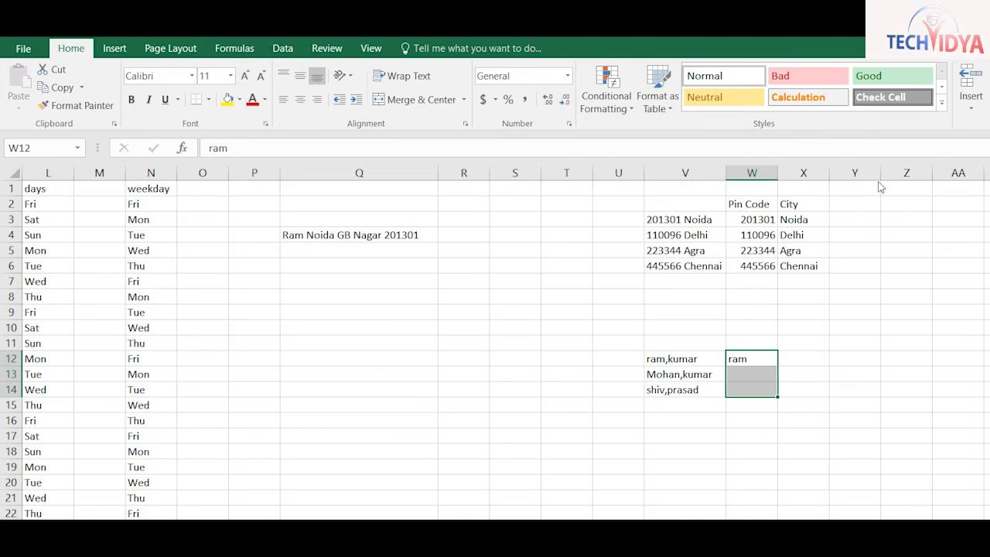
{"action": "key", "text": "ctrl+e"}
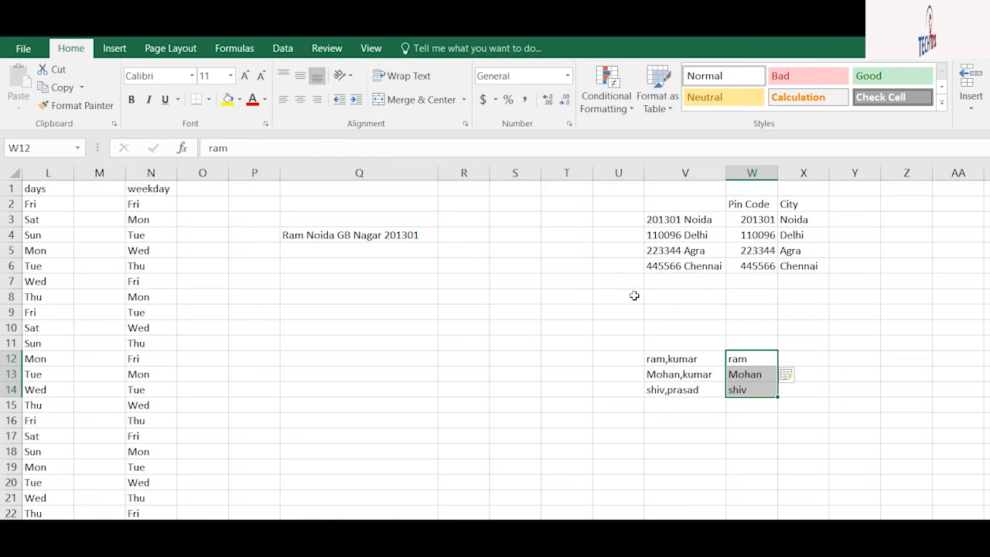
Type the first surname in X12 and Flash Fill the surnames down X12:X14
{"action": "key", "text": "Right"}
{"action": "type", "text": "kumar"}
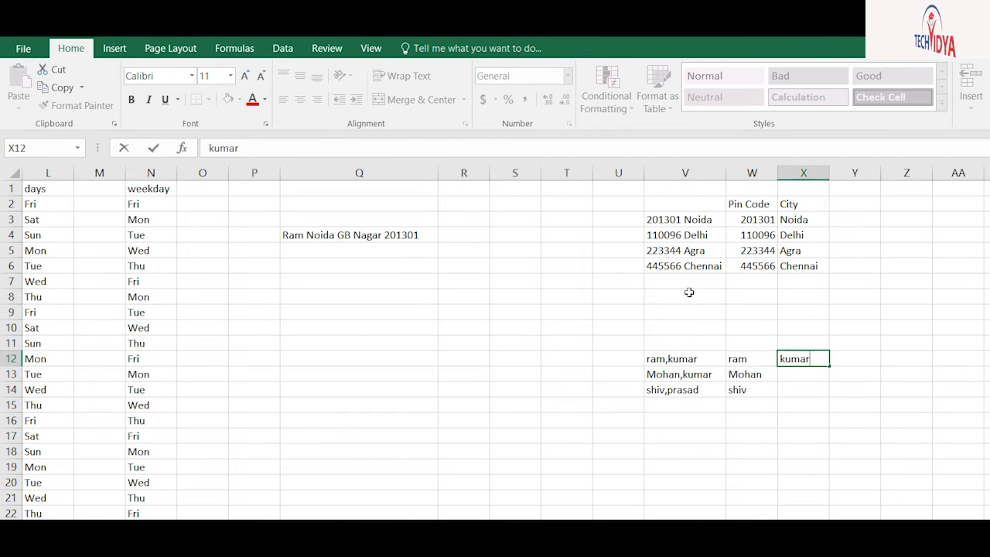
{"action": "key", "text": "Return"}
{"action": "key", "text": "Up"}
{"action": "key", "text": "shift+Down"}
{"action": "key", "text": "shift+Down"}
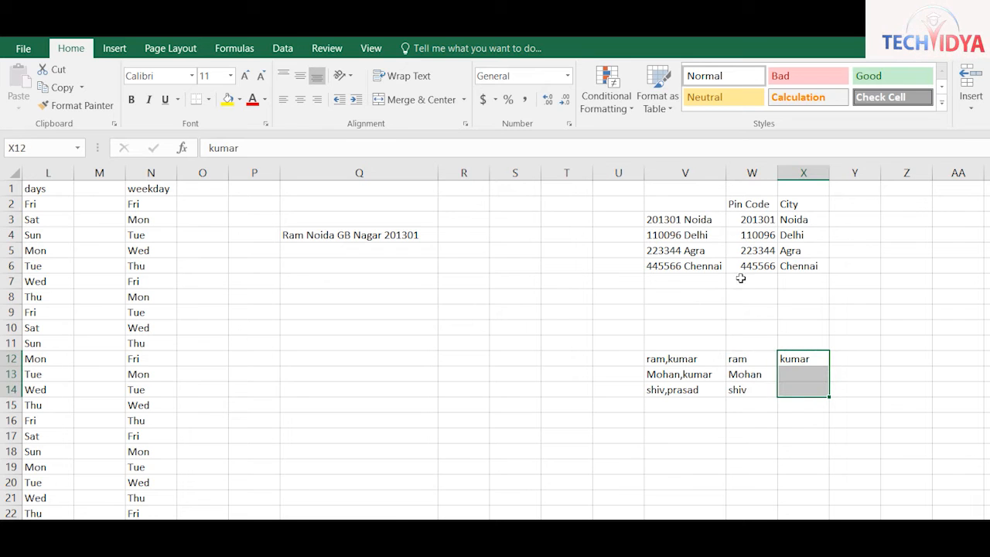
{"action": "key", "text": "ctrl+e"}
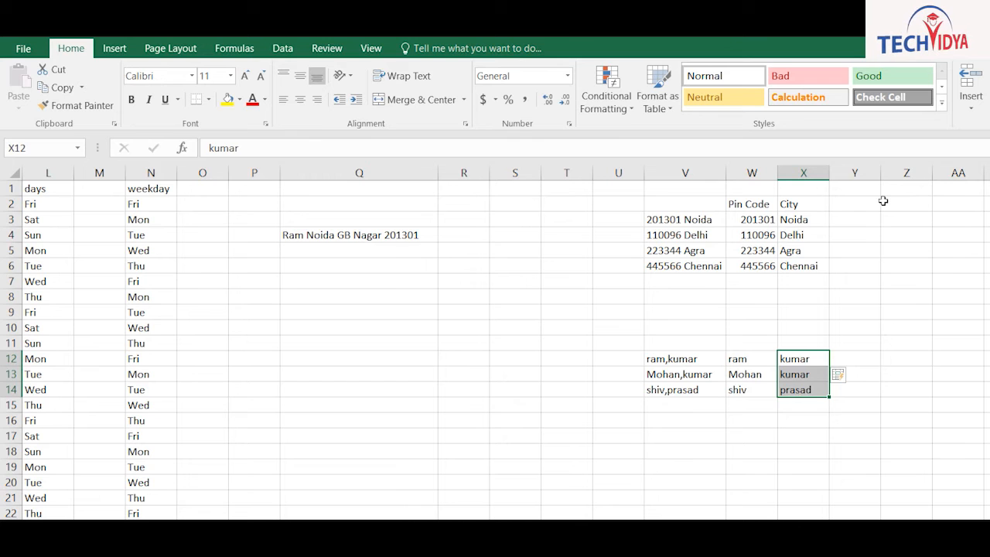
{"action": "left_click", "coordinate": [512, 287]}
{"action": "left_click", "coordinate": [922, 174]}
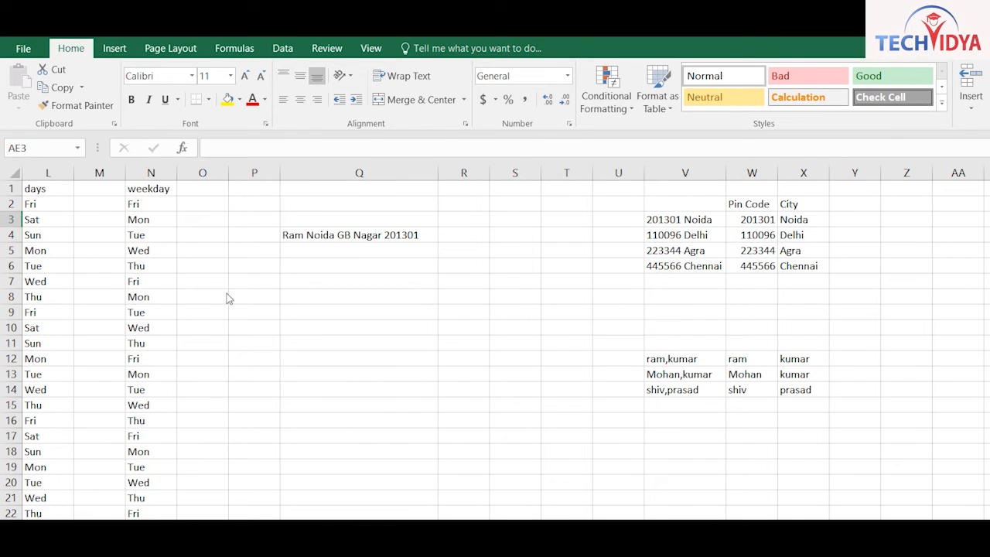
On the sales sheet, sort the table by Jan smallest to largest, then open Custom Sort
{"action": "left_click", "coordinate": [84, 528]}
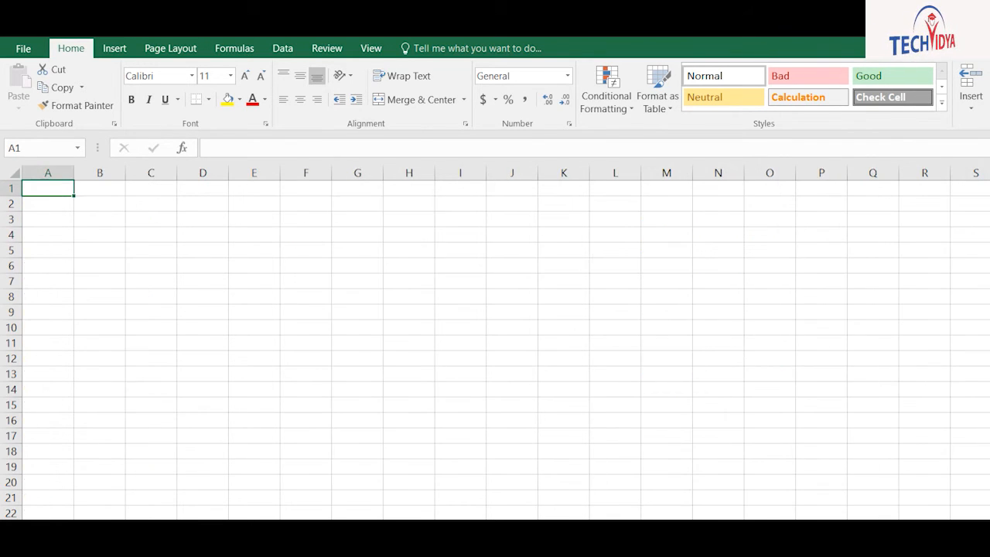
{"action": "left_click", "coordinate": [117, 527]}
{"action": "key", "text": "ctrl+Home"}
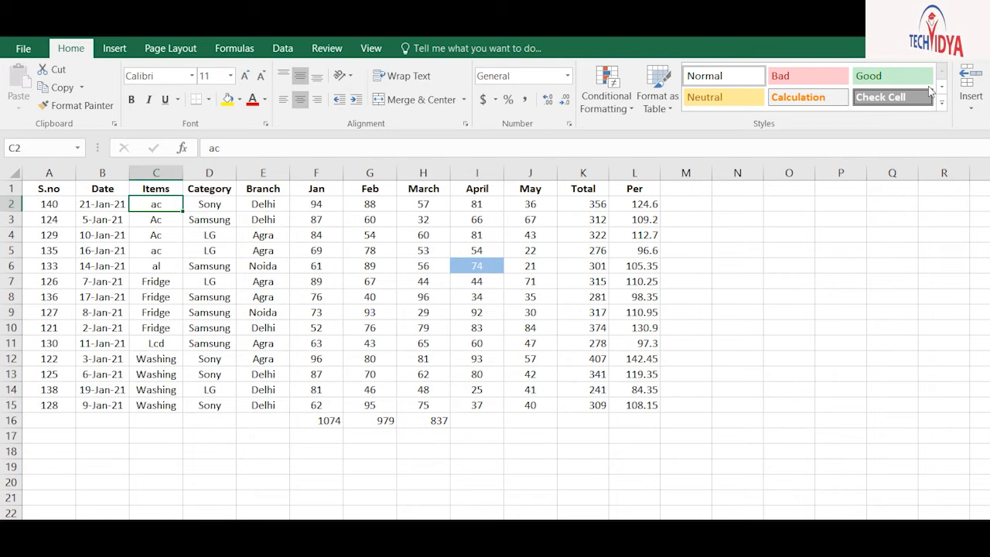
{"action": "key", "text": "Right"}
{"action": "key", "text": "Right"}
{"action": "key", "text": "Right"}
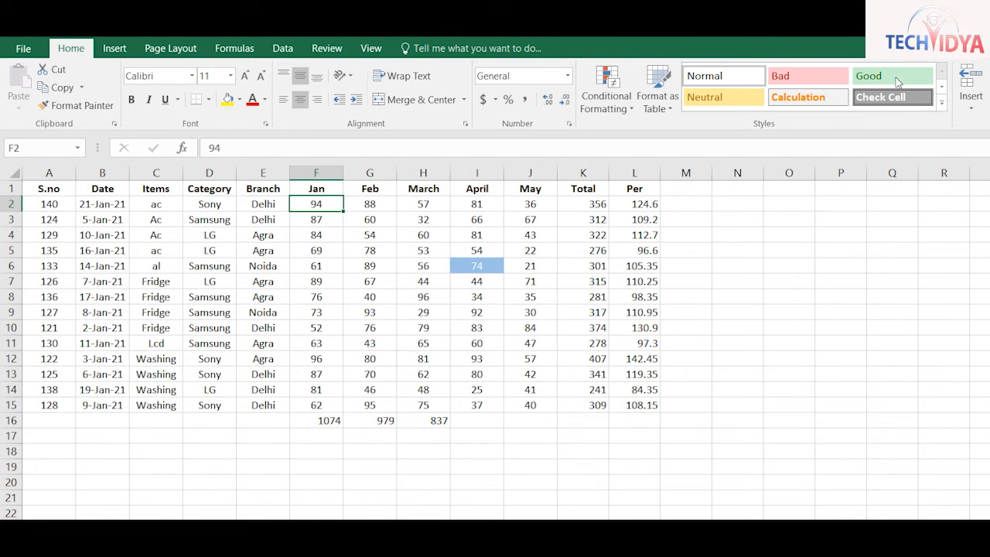
{"action": "left_click", "coordinate": [930, 101]}
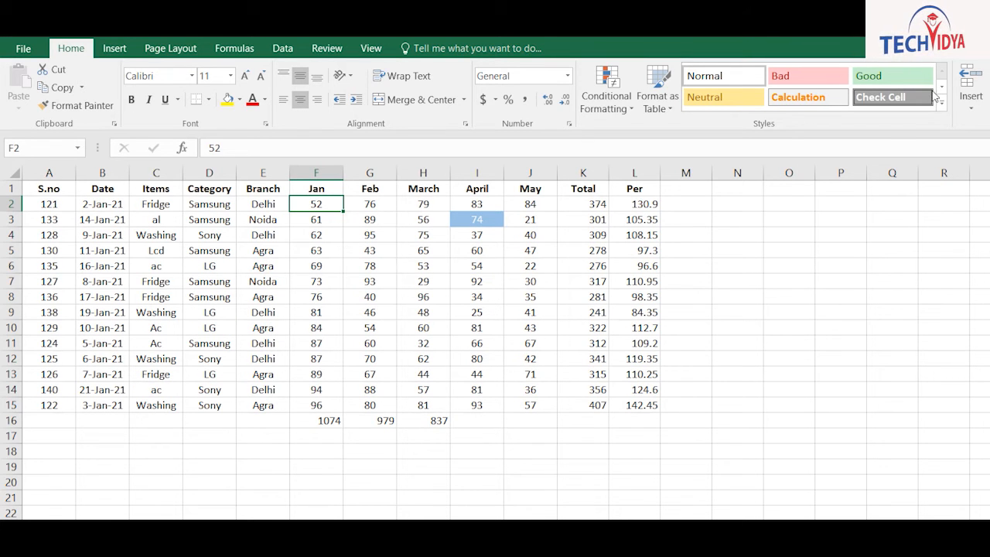
{"action": "left_click", "coordinate": [934, 134]}
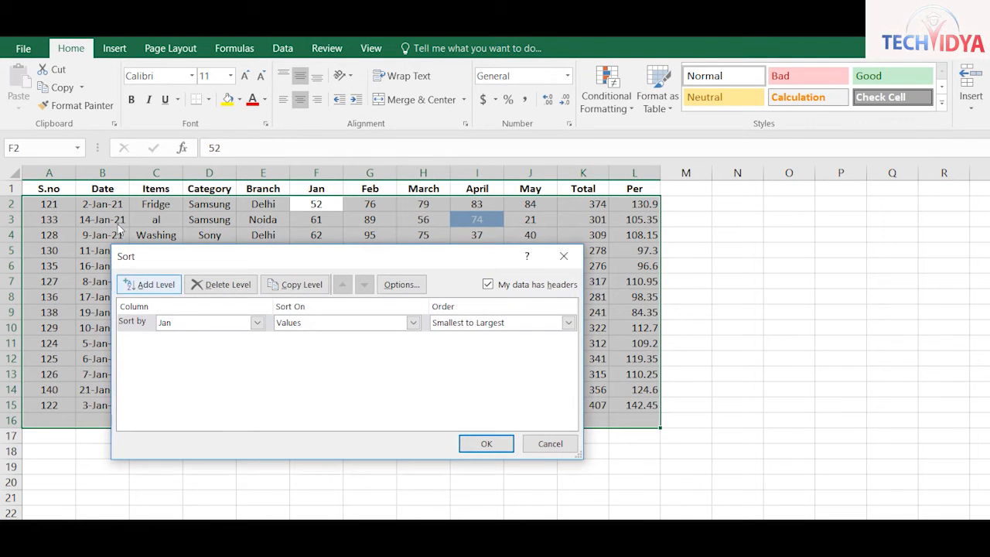
Add a second sort level on Feb, largest to smallest, after Jan ascending
{"action": "left_click_drag", "start_coordinate": [196, 258], "coordinate": [464, 174]}
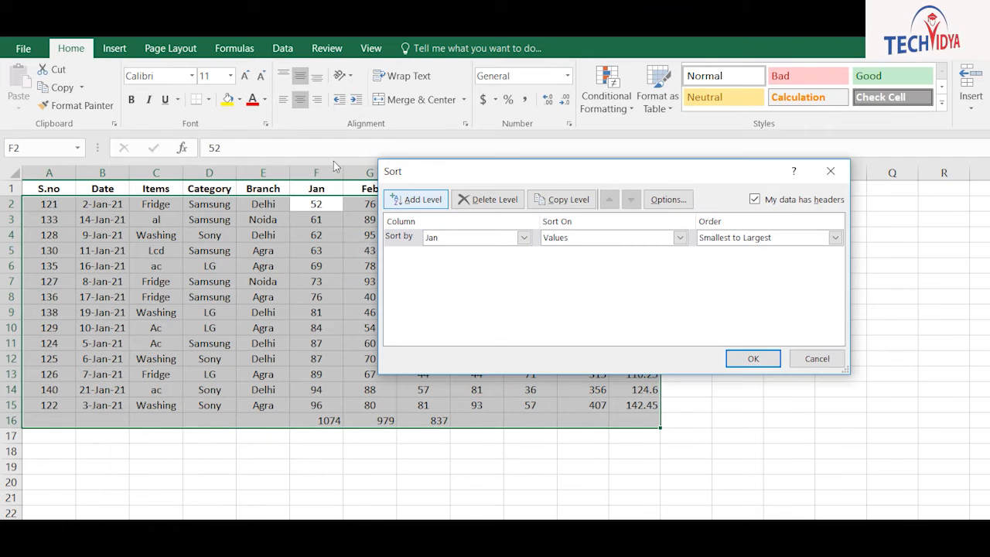
{"action": "left_click", "coordinate": [416, 200]}
{"action": "left_click", "coordinate": [523, 255]}
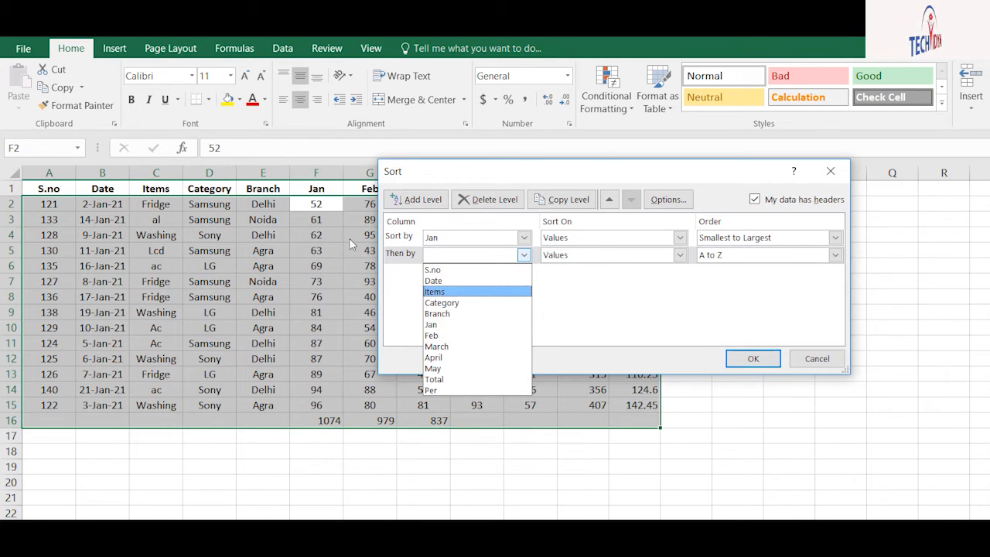
{"action": "key", "text": "Down"}
{"action": "key", "text": "Down"}
{"action": "key", "text": "Up"}
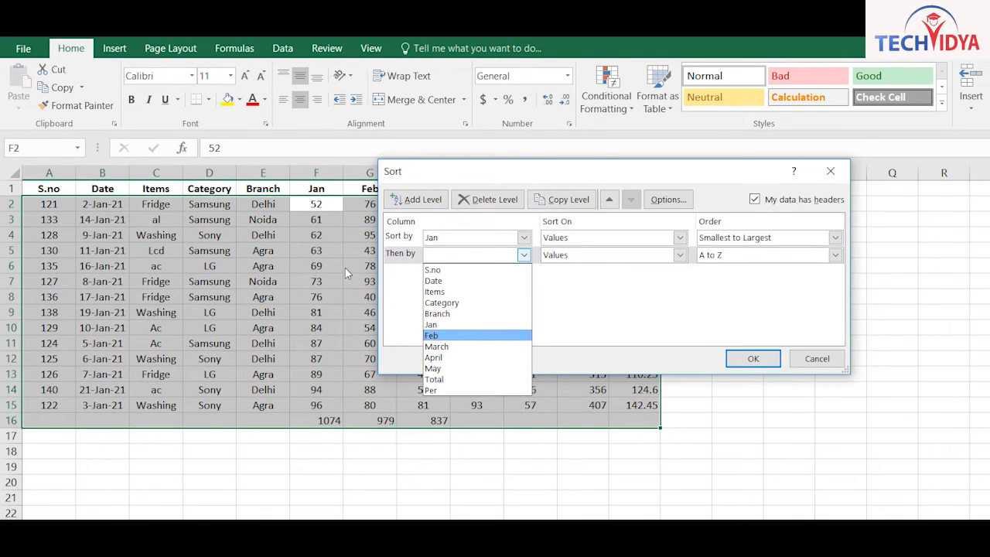
{"action": "key", "text": "Return"}
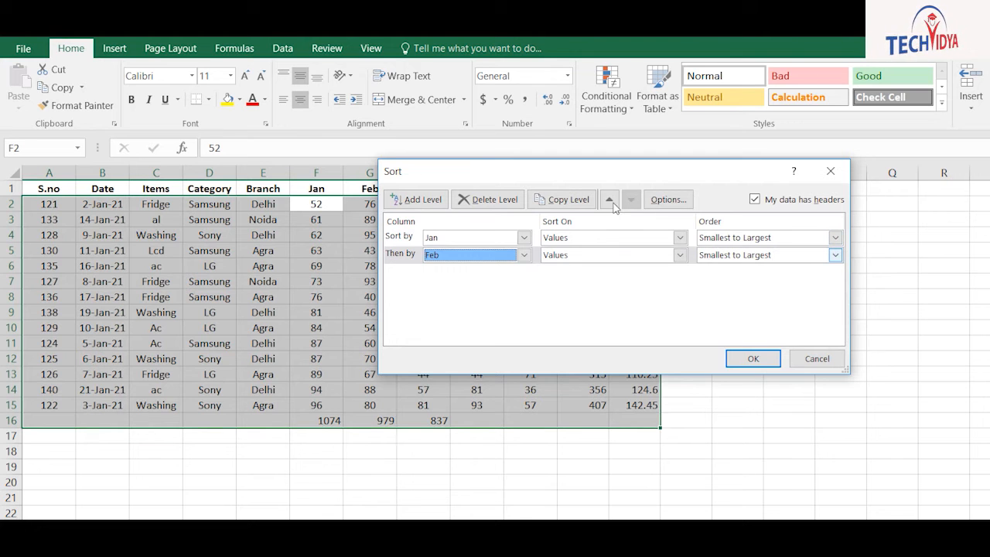
{"action": "left_click", "coordinate": [835, 255]}
{"action": "key", "text": "Down"}
{"action": "key", "text": "Return"}
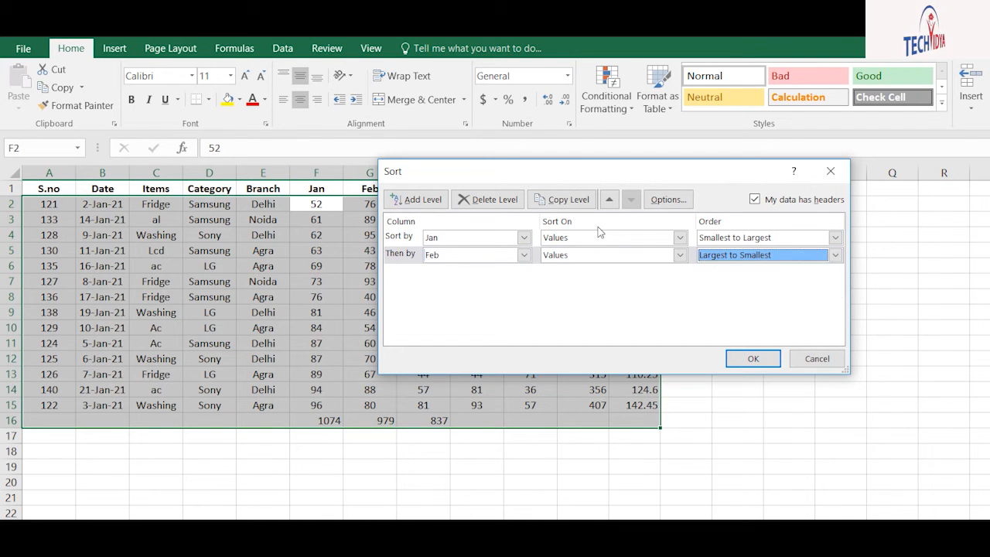
{"action": "key", "text": "Return"}
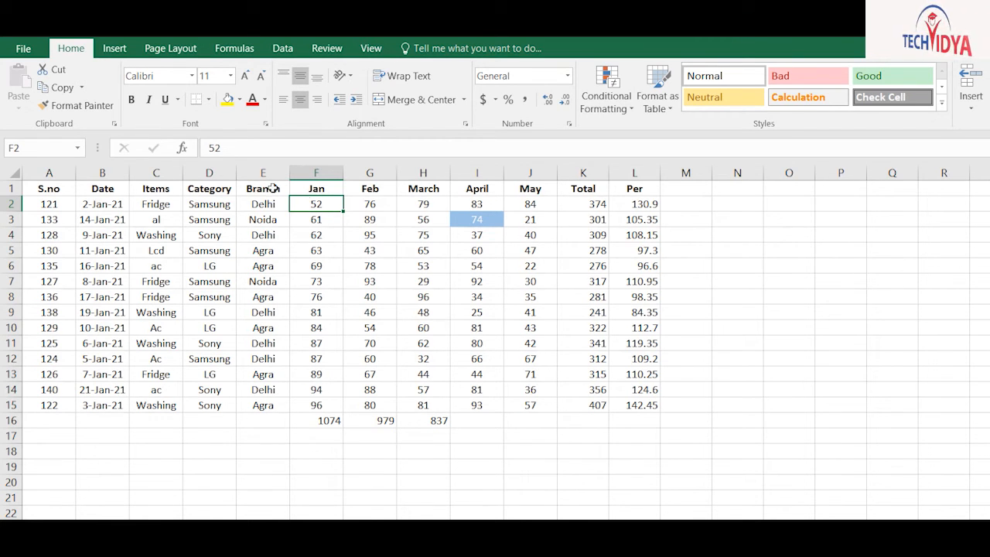
{"action": "left_click", "coordinate": [741, 188]}
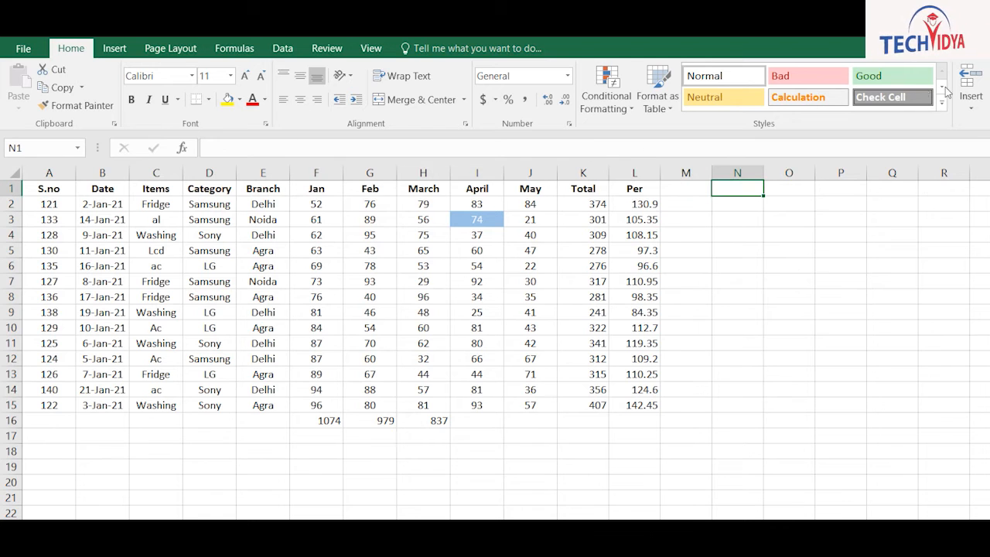
{"action": "key", "text": "ctrl+shift+l"}
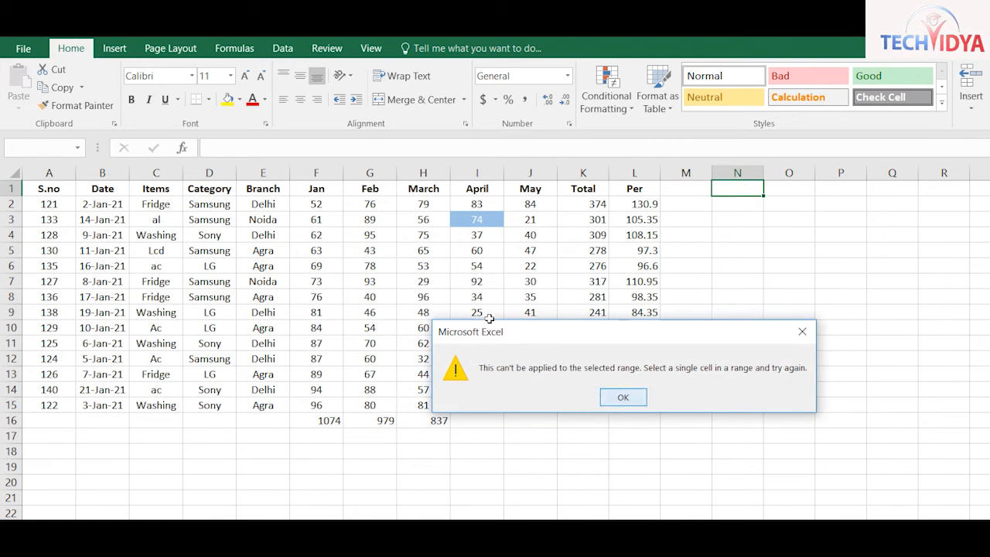
{"action": "key", "text": "Return"}
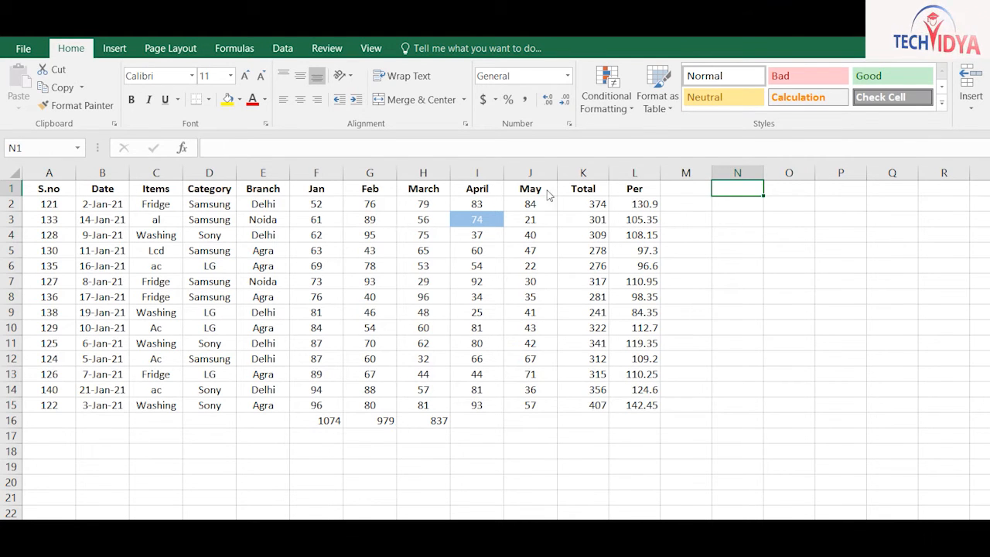
{"action": "left_click", "coordinate": [370, 188]}
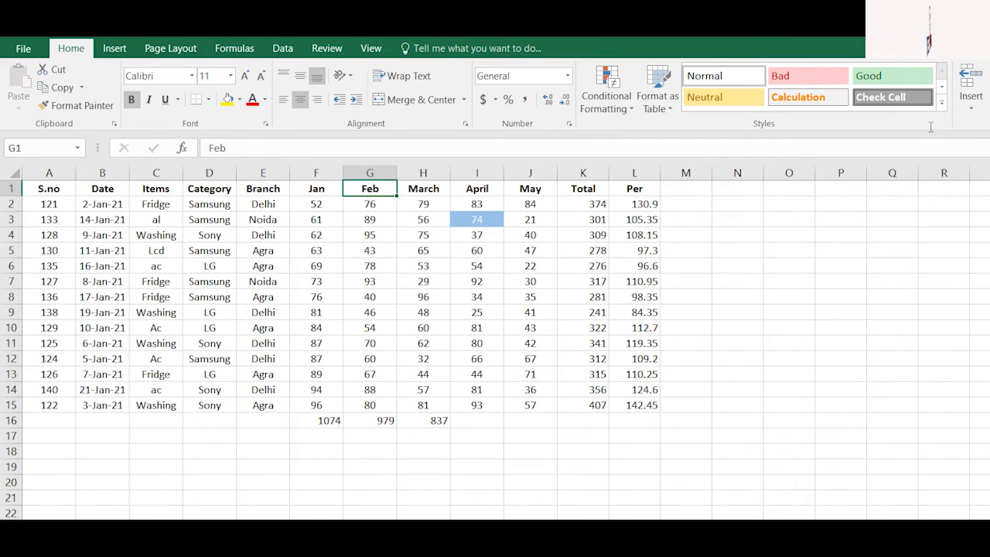
{"action": "key", "text": "alt+a"}
{"action": "key", "text": "s"}
{"action": "key", "text": "s"}
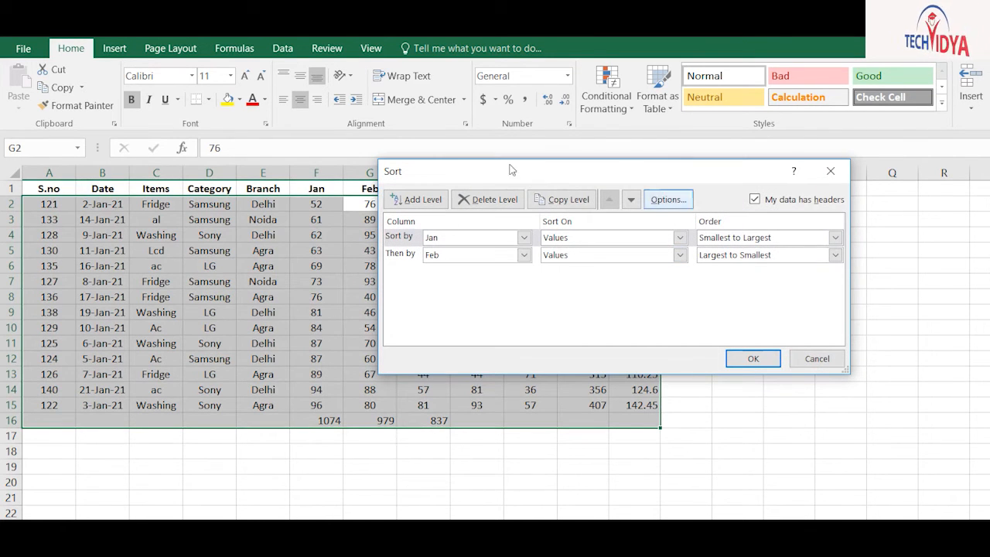
{"action": "left_click", "coordinate": [836, 254]}
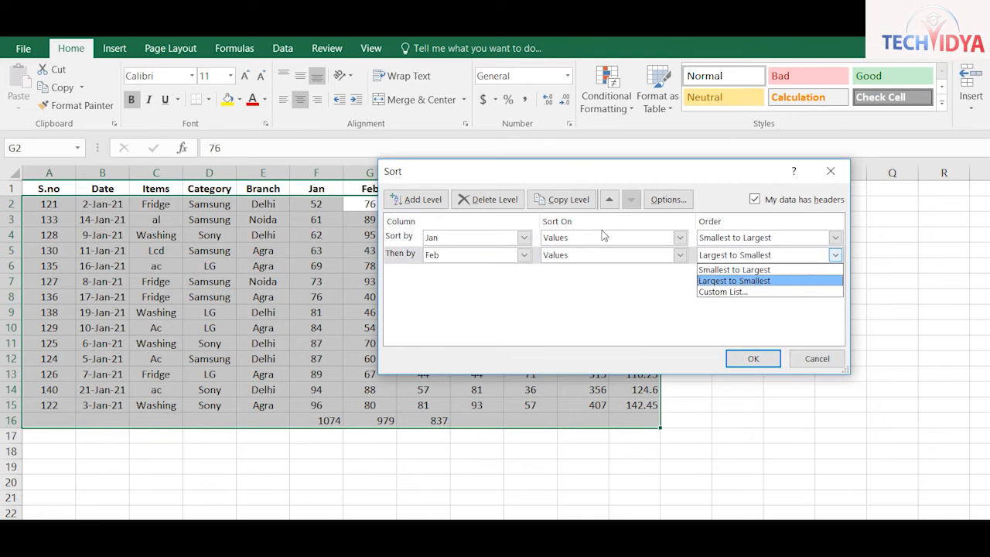
{"action": "key", "text": "Down"}
{"action": "key", "text": "Return"}
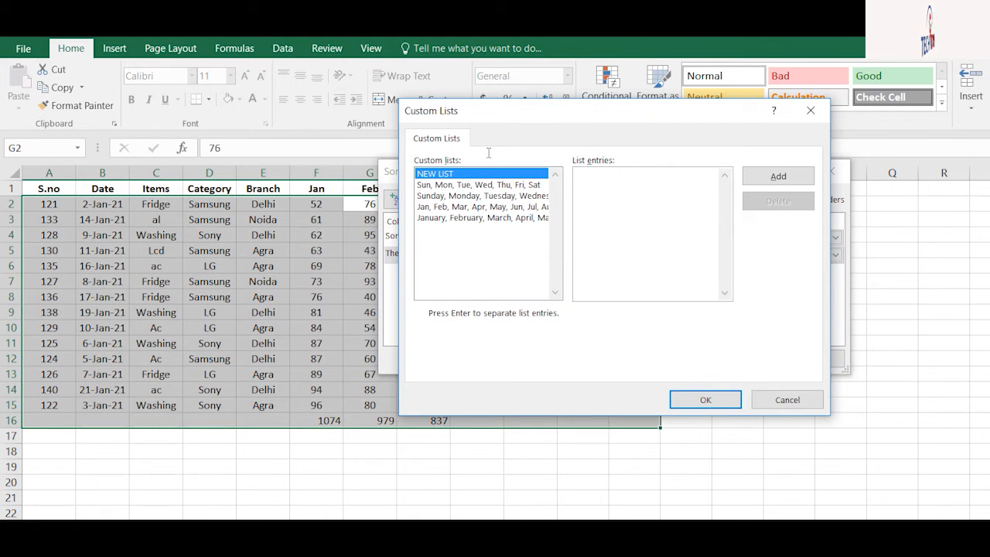
{"action": "left_click_drag", "start_coordinate": [476, 108], "coordinate": [292, 296]}
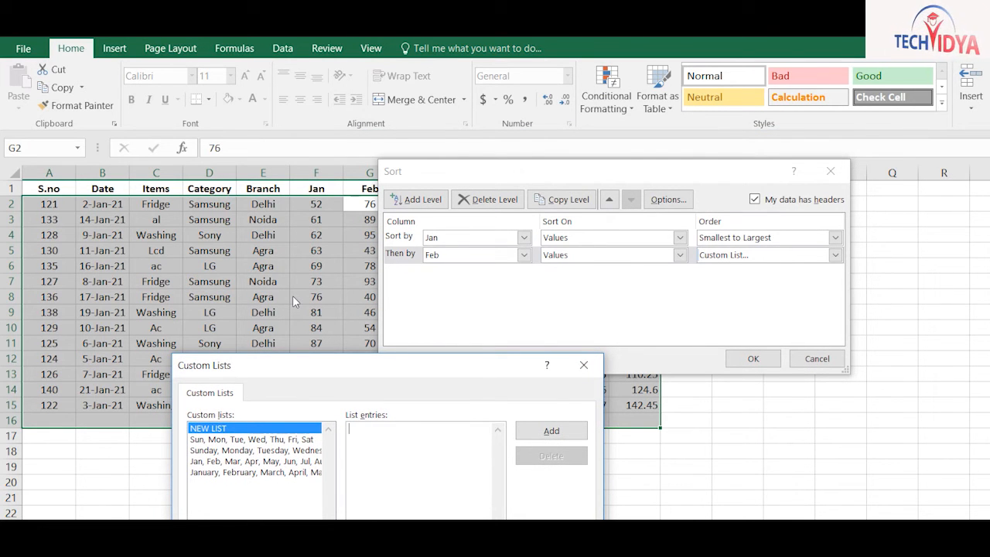
{"action": "left_click_drag", "start_coordinate": [293, 296], "coordinate": [340, 225]}
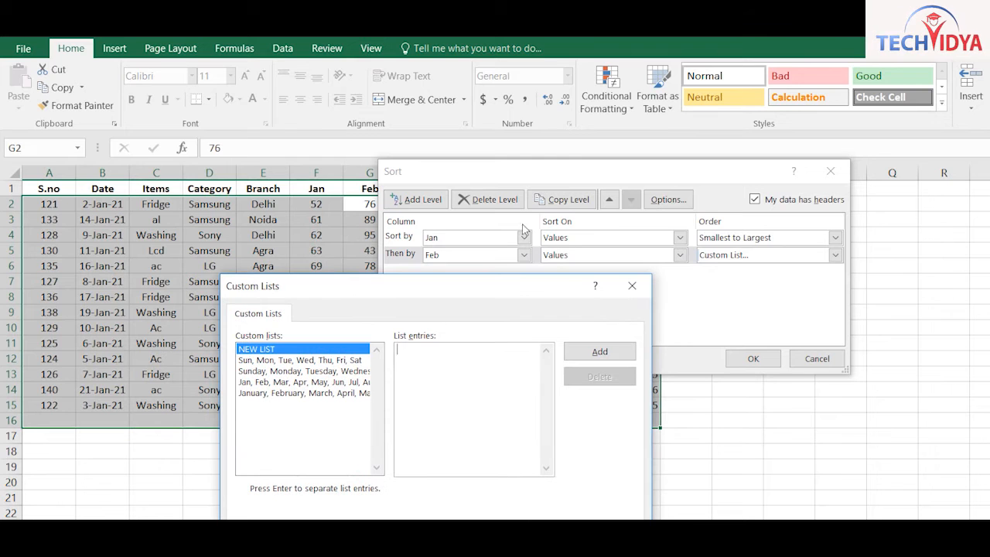
{"action": "left_click", "coordinate": [632, 286]}
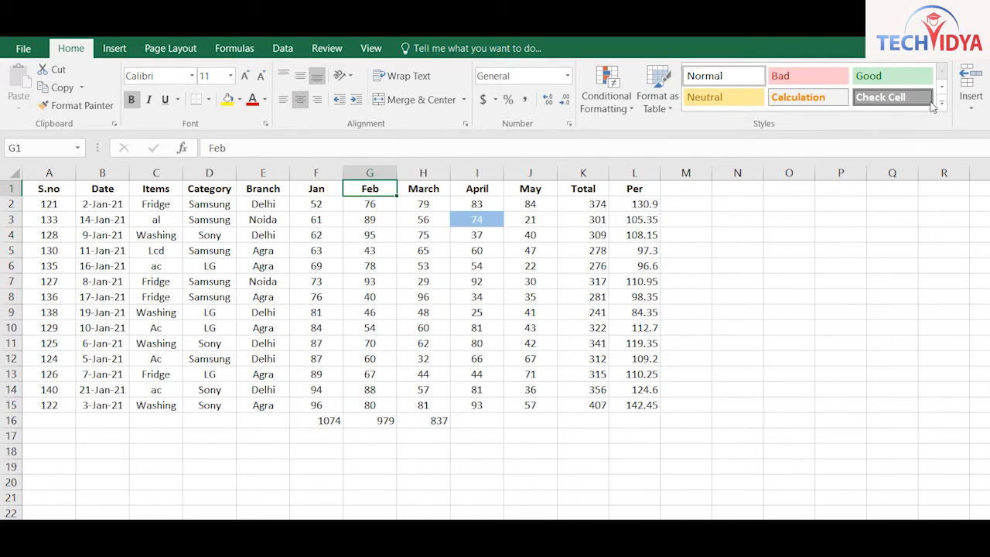
Add filter dropdowns to all headers with Ctrl+Shift+L and preview the Branch and March filters
{"action": "key", "text": "ctrl+shift+l"}
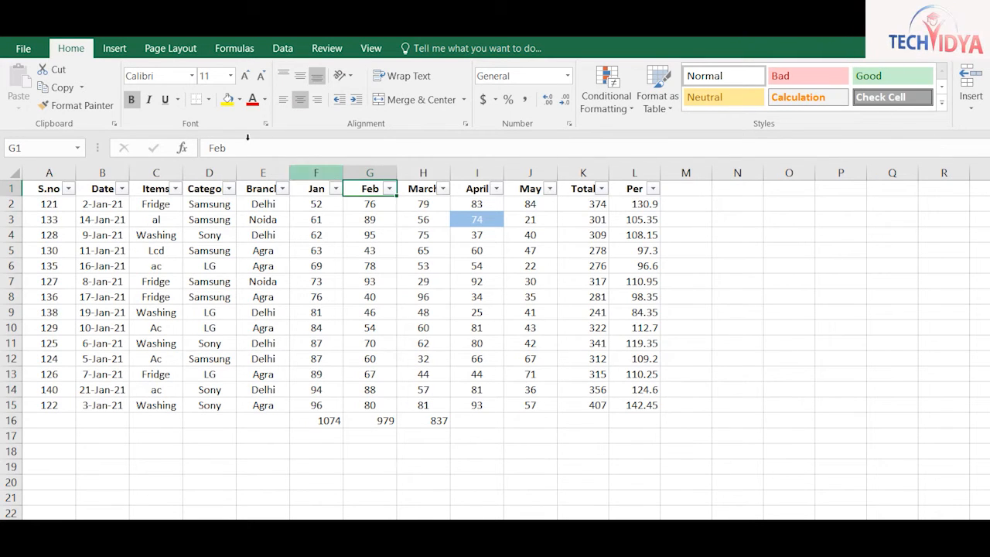
{"action": "left_click", "coordinate": [283, 189]}
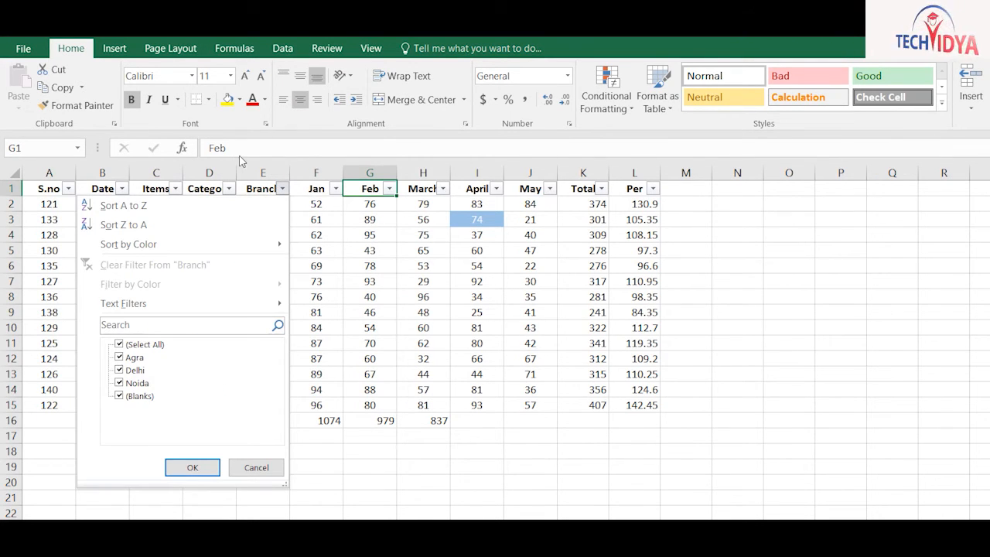
{"action": "left_click", "coordinate": [372, 264]}
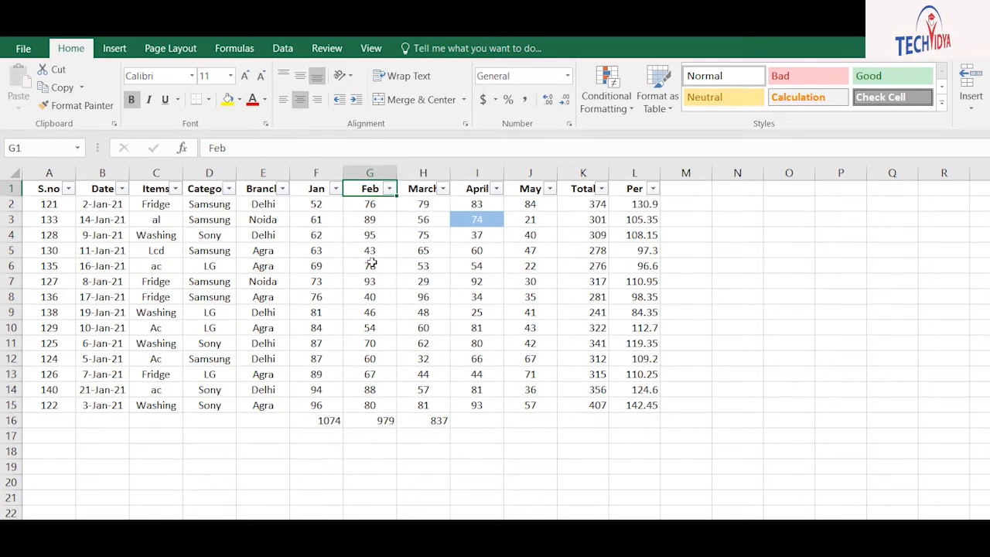
{"action": "left_click", "coordinate": [441, 189]}
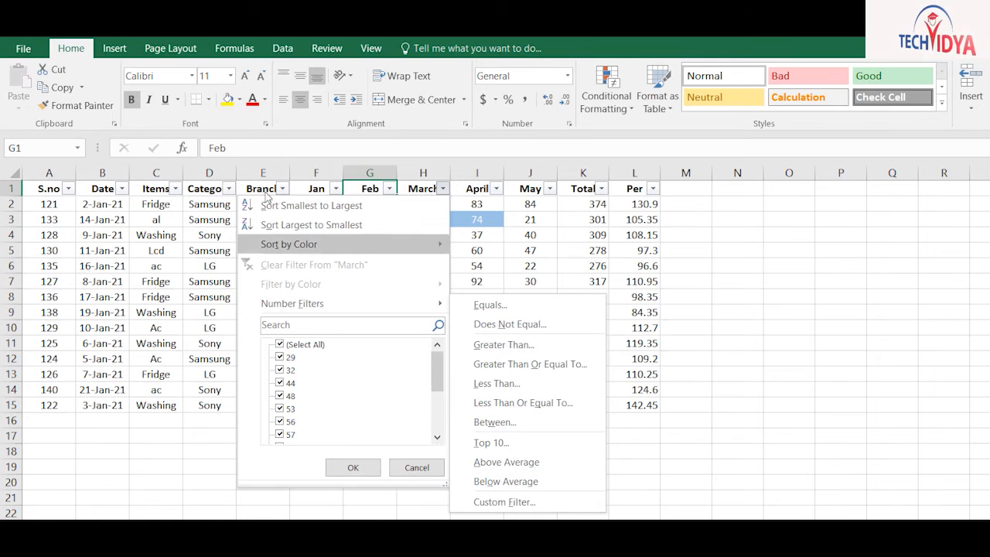
{"action": "left_click", "coordinate": [531, 297]}
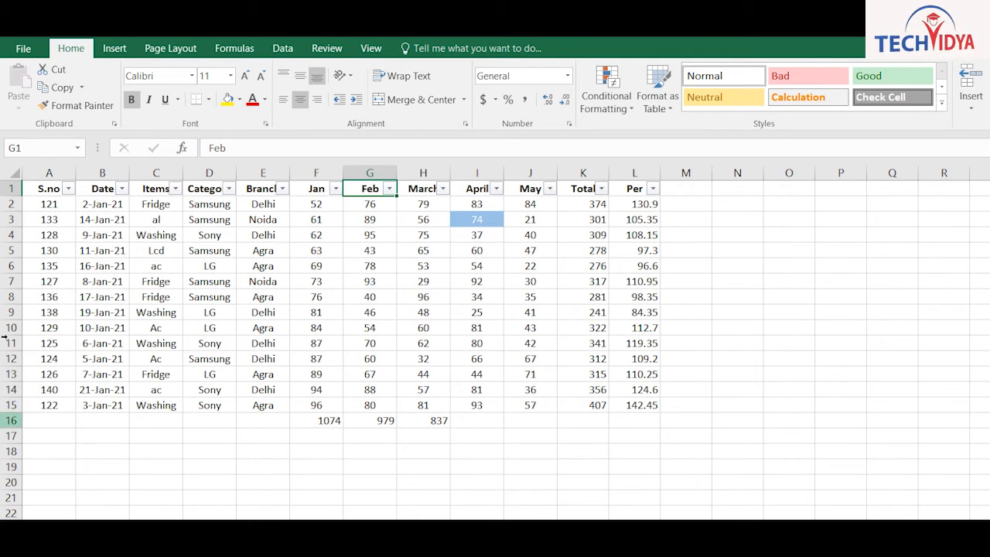
{"action": "left_click", "coordinate": [11, 405]}
Fill rows 15 and 7 with yellow and rows 11 and 4 with blue
{"action": "left_click", "coordinate": [228, 99]}
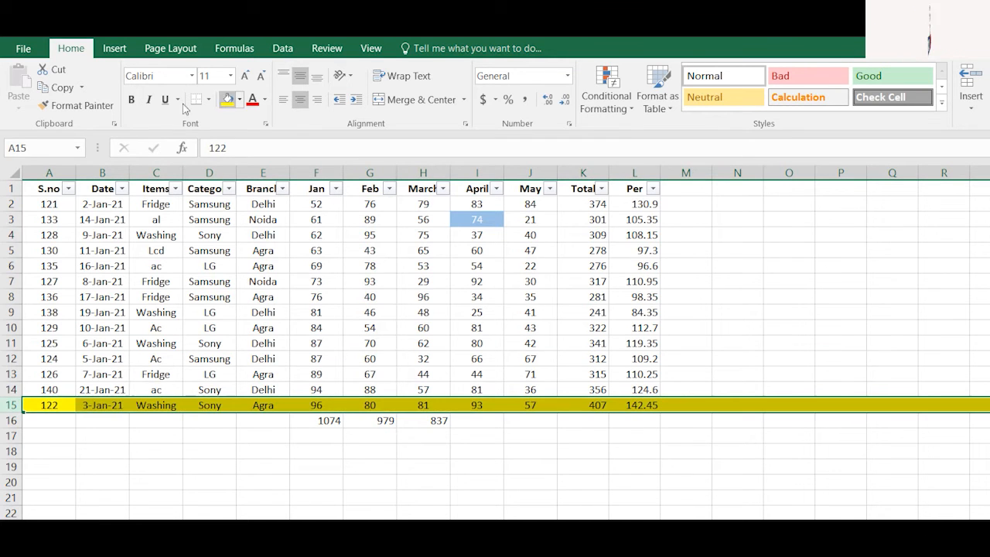
{"action": "left_click", "coordinate": [10, 280]}
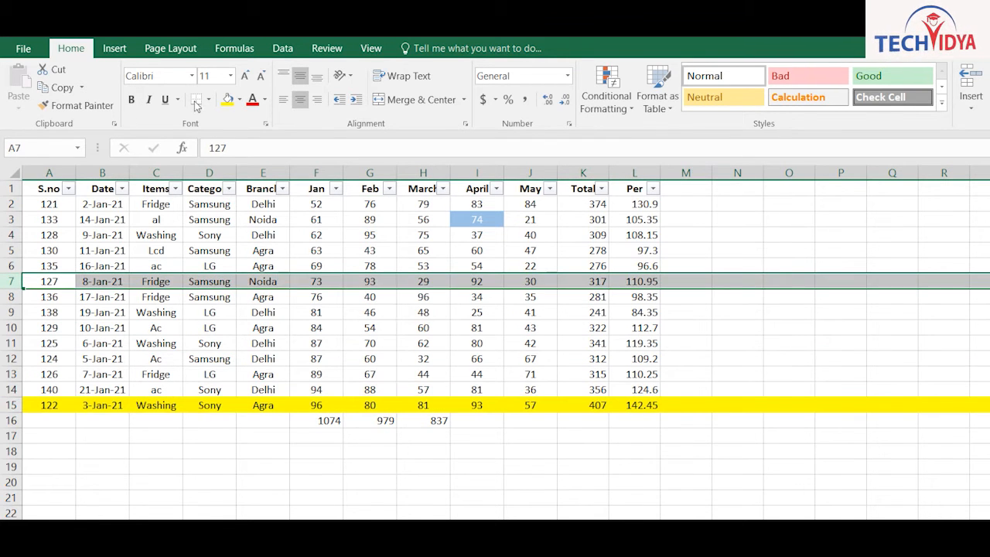
{"action": "left_click", "coordinate": [227, 99]}
{"action": "mouse_move", "coordinate": [11, 342]}
{"action": "left_mouse_down"}
{"action": "mouse_move", "coordinate": [8, 278]}
{"action": "mouse_move", "coordinate": [10, 342]}
{"action": "left_mouse_up"}
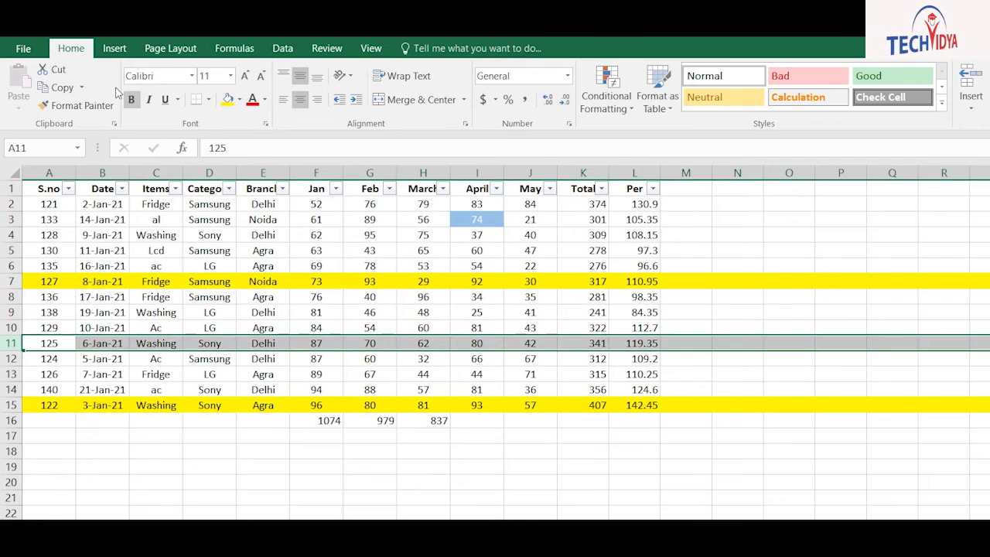
{"action": "left_click", "coordinate": [240, 99]}
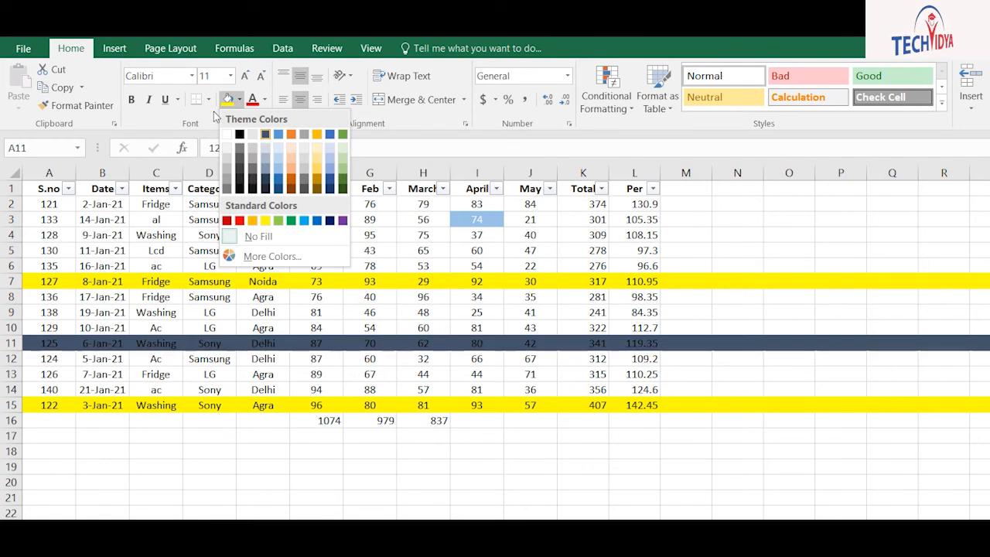
{"action": "left_click", "coordinate": [278, 134]}
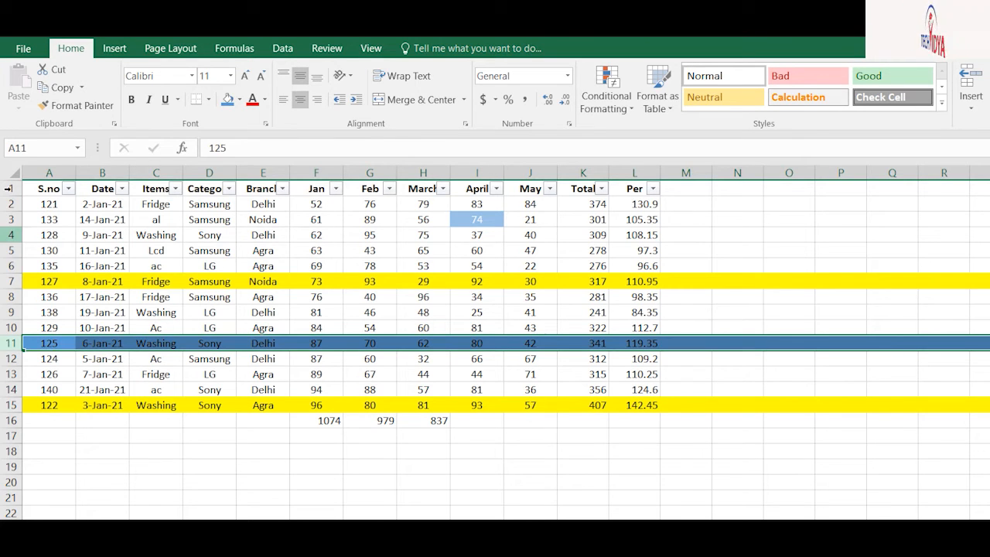
{"action": "left_click", "coordinate": [11, 234]}
{"action": "left_click", "coordinate": [227, 99]}
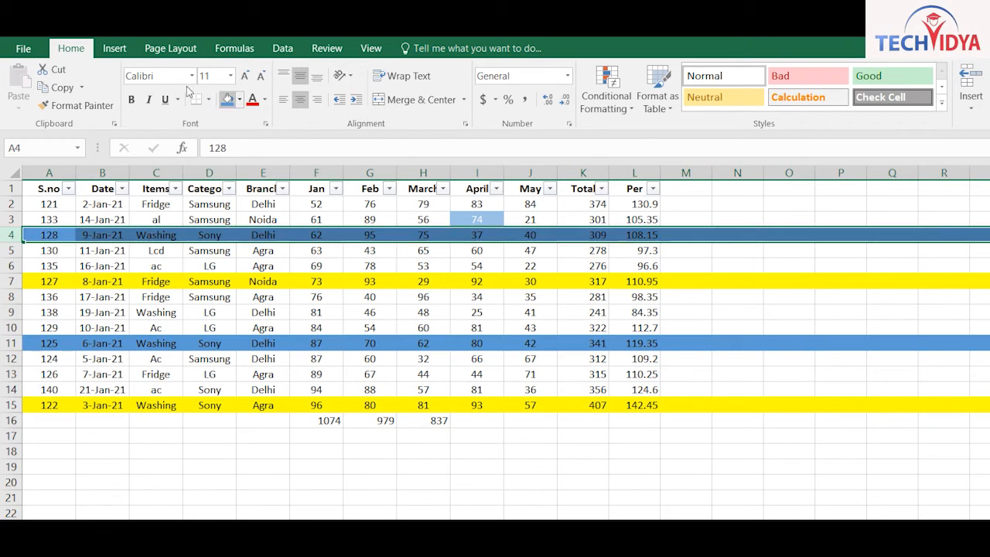
{"action": "left_click", "coordinate": [370, 312]}
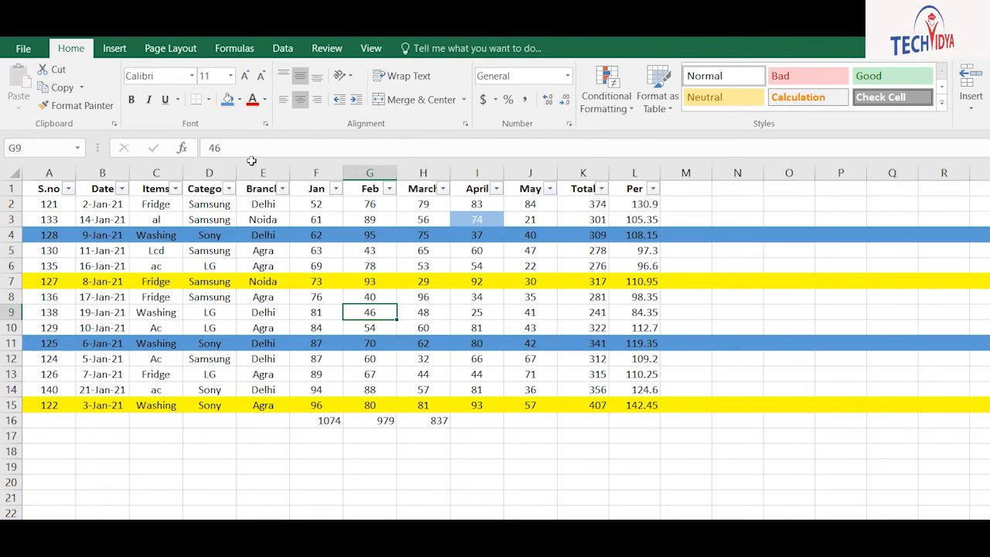
{"action": "left_click", "coordinate": [175, 187]}
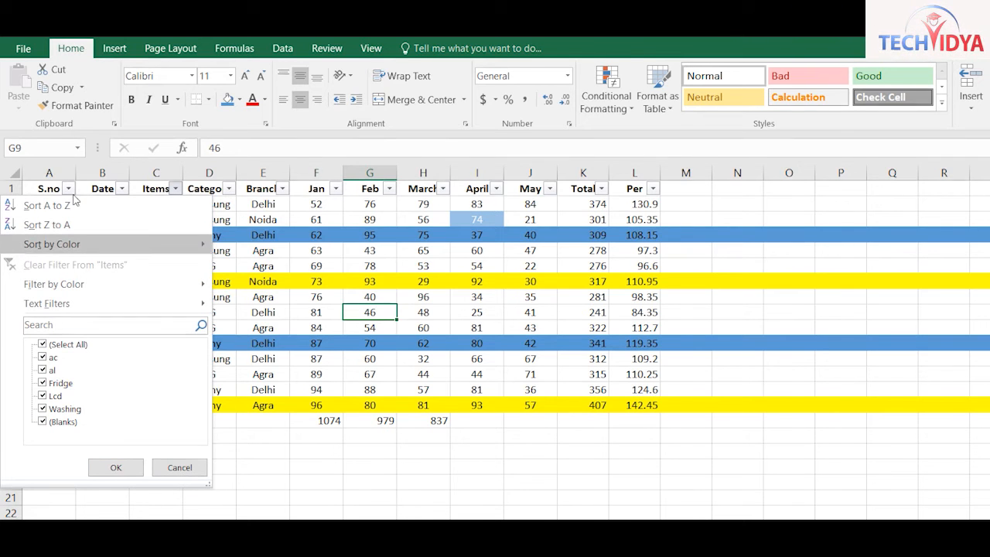
Sort the Items column by colour: yellow rows, then blue, then unfilled rows to the top
{"action": "mouse_move", "coordinate": [78, 244]}
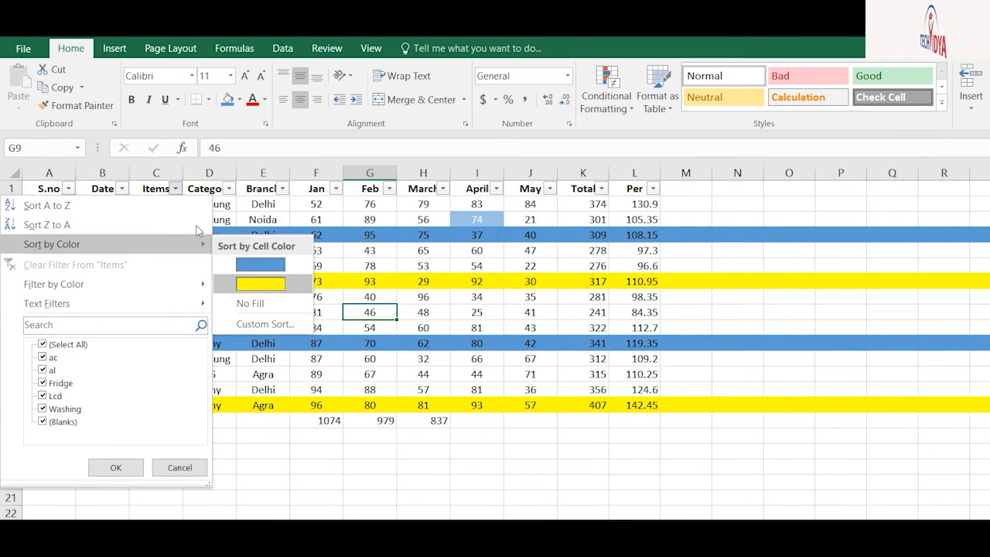
{"action": "left_click", "coordinate": [261, 284]}
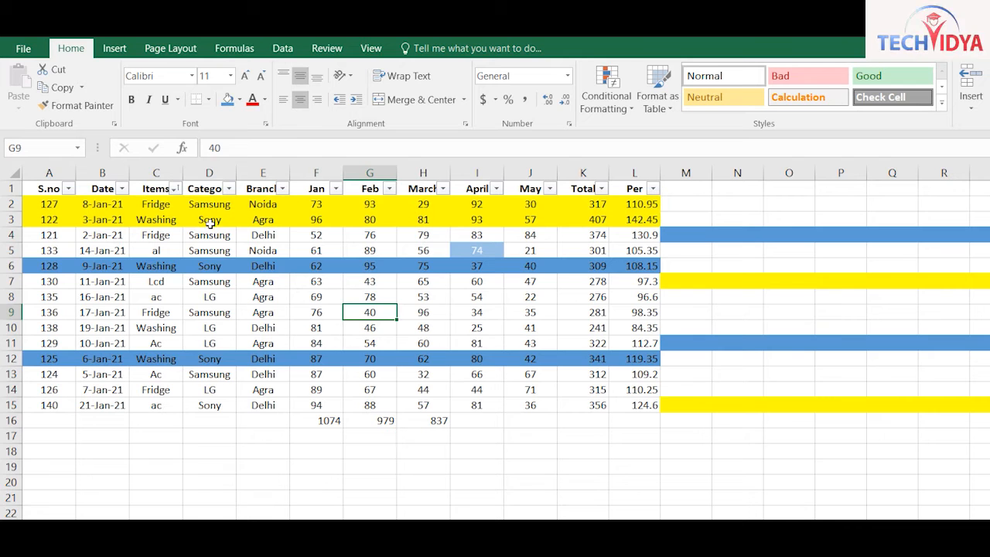
{"action": "left_click", "coordinate": [176, 188]}
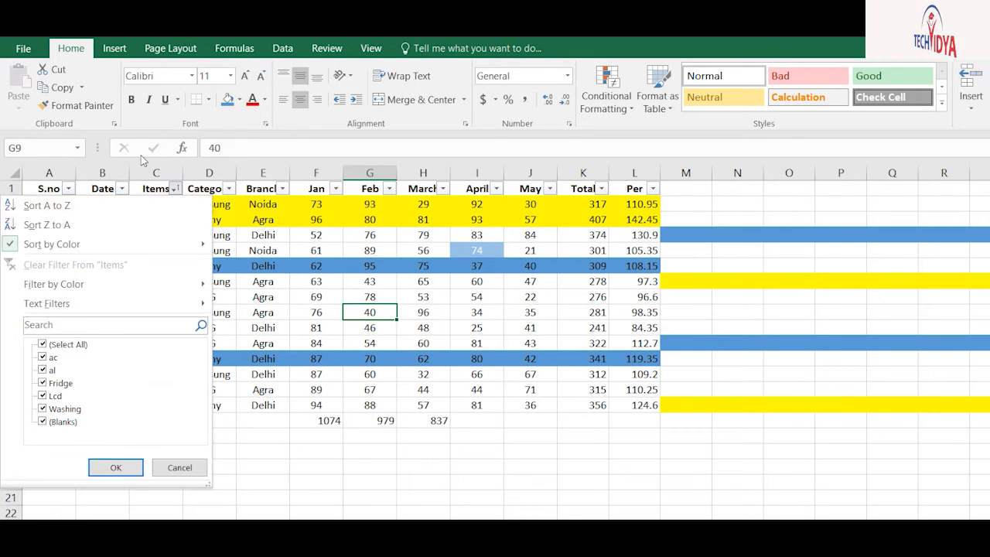
{"action": "mouse_move", "coordinate": [140, 244]}
{"action": "key", "text": "Return"}
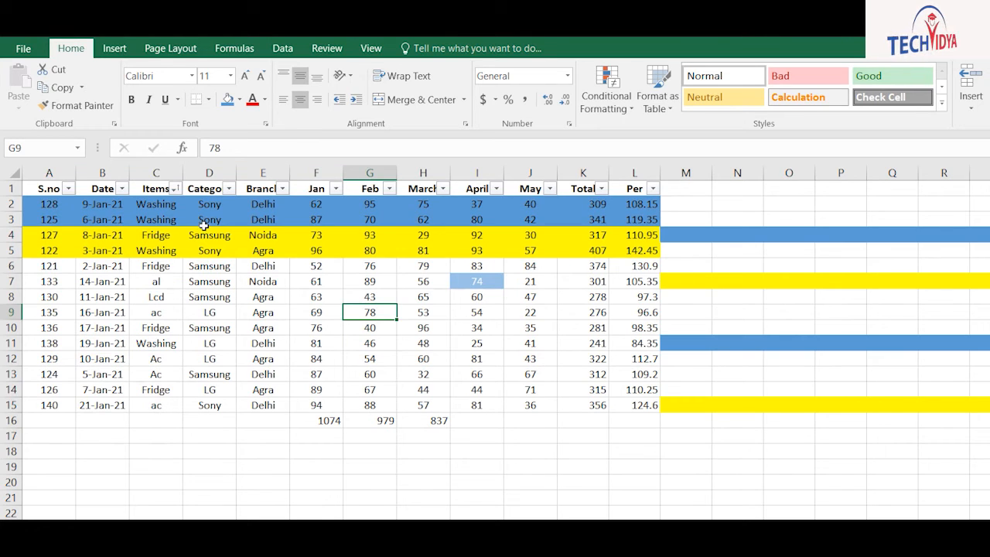
{"action": "left_click", "coordinate": [176, 188]}
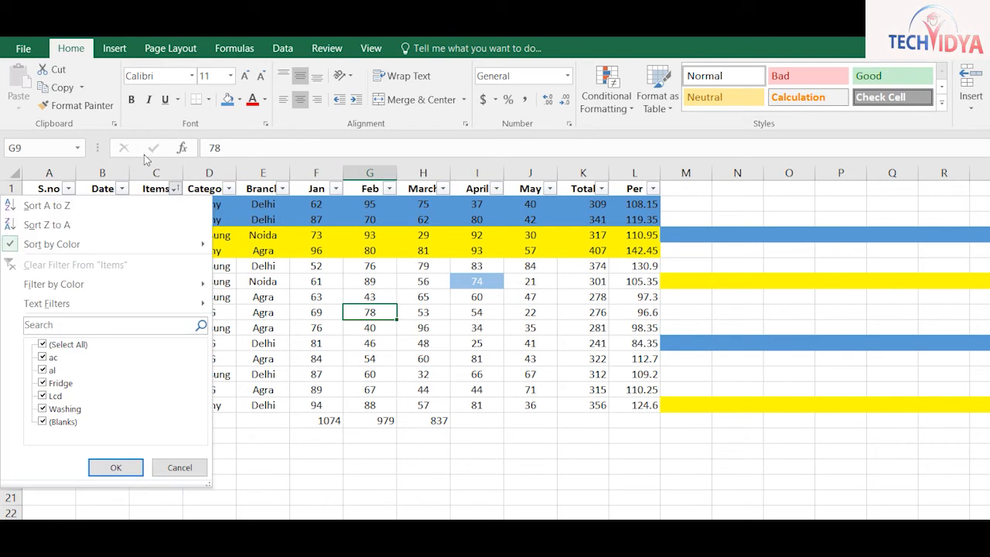
{"action": "mouse_move", "coordinate": [128, 244]}
{"action": "key", "text": "Down"}
{"action": "key", "text": "Down"}
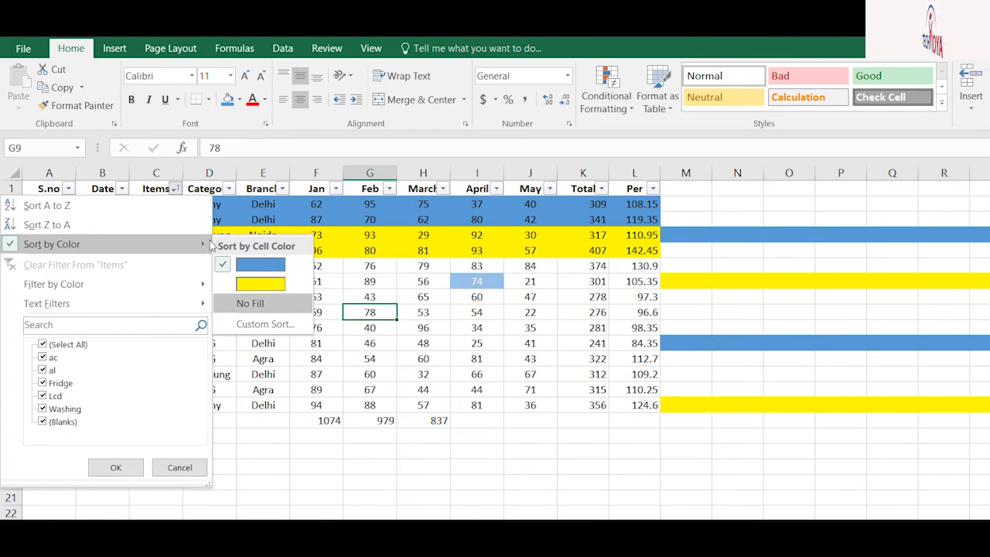
{"action": "key", "text": "Return"}
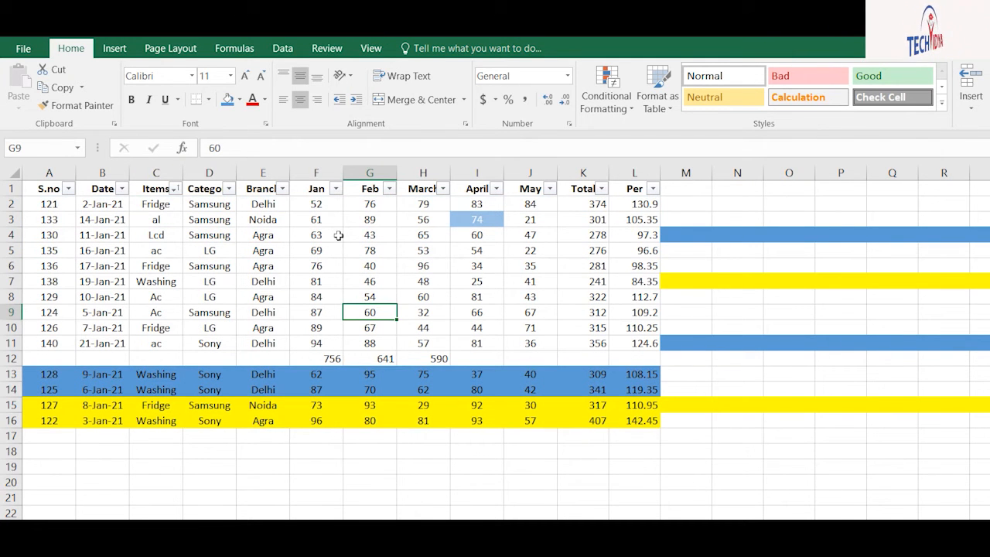
Undo the colour sorts and blue fills to restore the Jan order
{"action": "left_click", "coordinate": [423, 343]}
{"action": "left_click", "coordinate": [789, 420]}
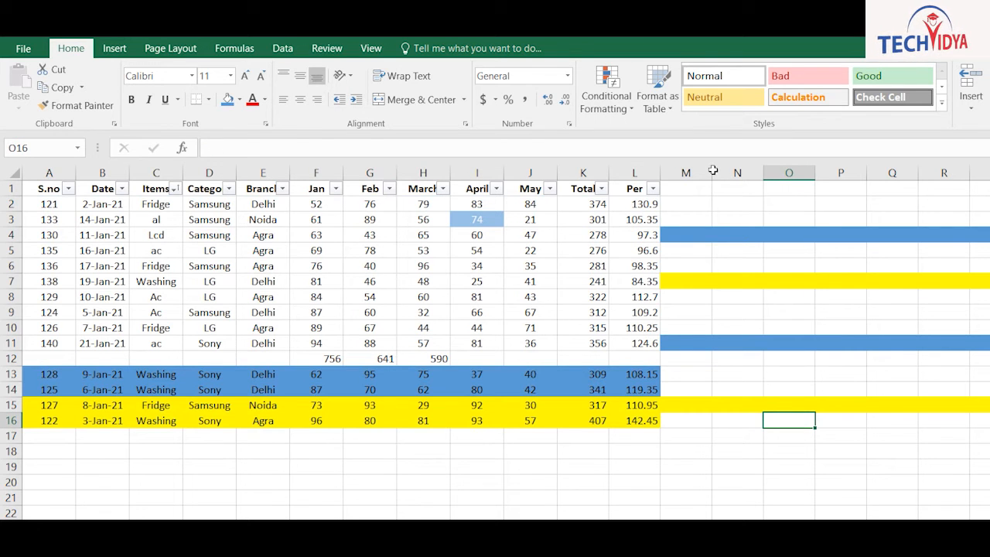
{"action": "key", "text": "ctrl+z"}
{"action": "key", "text": "ctrl+z"}
{"action": "key", "text": "ctrl+z"}
{"action": "key", "text": "ctrl+z"}
{"action": "key", "text": "ctrl+z"}
{"action": "key", "text": "ctrl+z"}
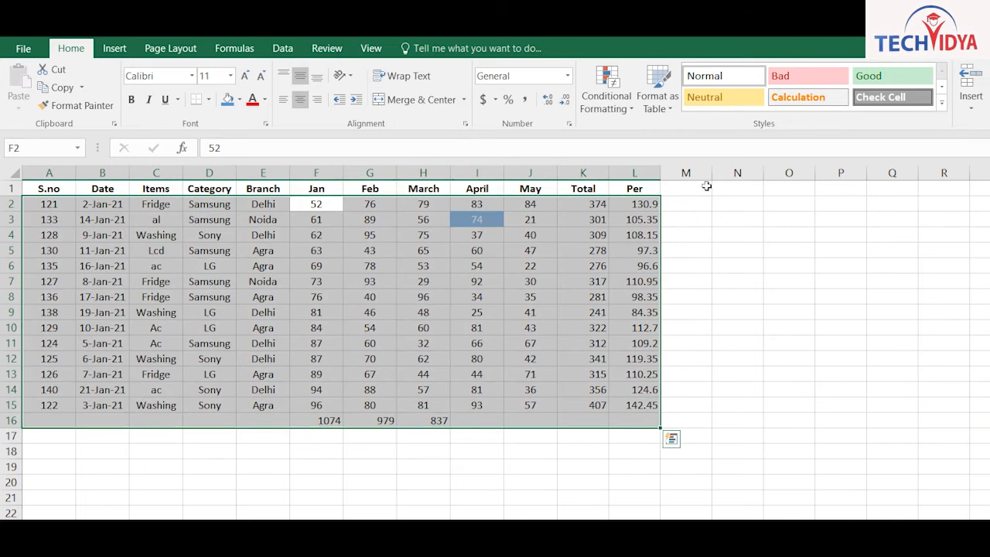
Deselect the now-plain sales table and select cell M2 for a number series
{"action": "left_click", "coordinate": [789, 282]}
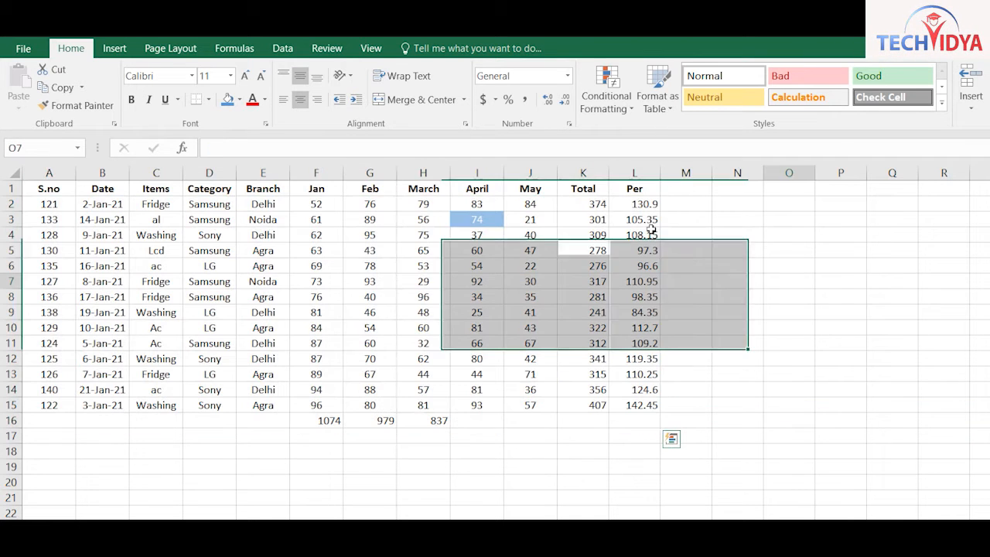
{"action": "left_click", "coordinate": [209, 266]}
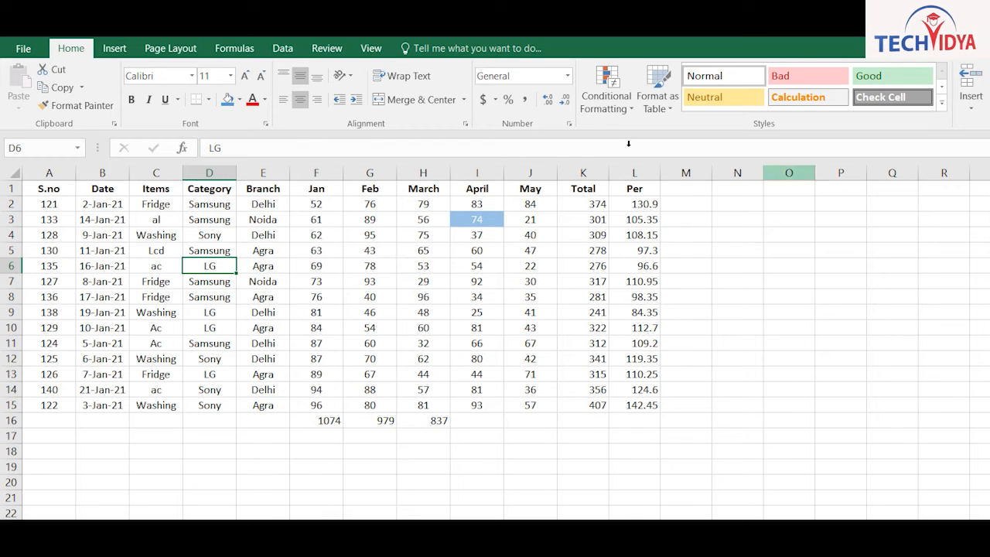
{"action": "left_click", "coordinate": [686, 203]}
Number M2:M15 from 1 to 14 by filling a 1, 2 series down column M
{"action": "type", "text": "1"}
{"action": "key", "text": "Return"}
{"action": "type", "text": "2"}
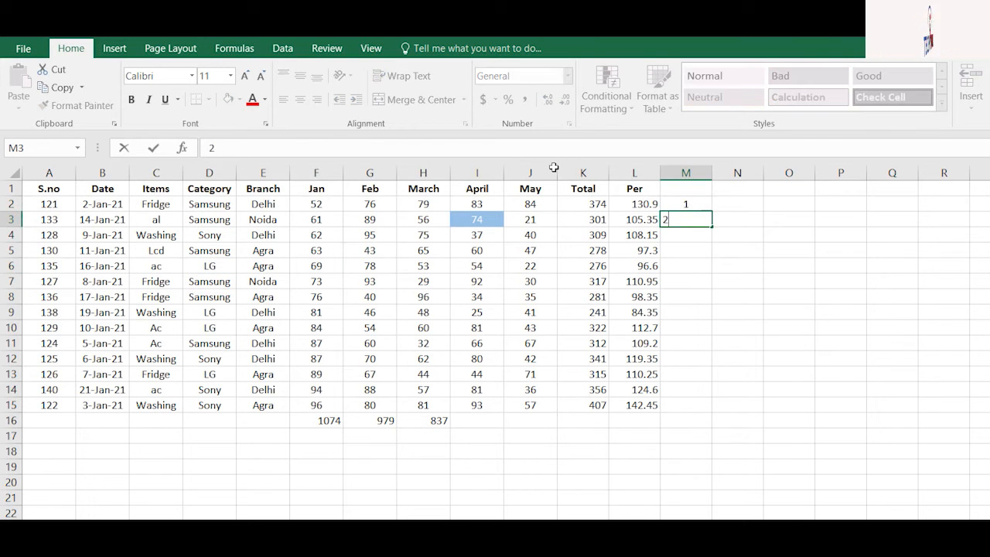
{"action": "key", "text": "Return"}
{"action": "key", "text": "Return"}
{"action": "key", "text": "Up"}
{"action": "key", "text": "Up"}
{"action": "key", "text": "Up"}
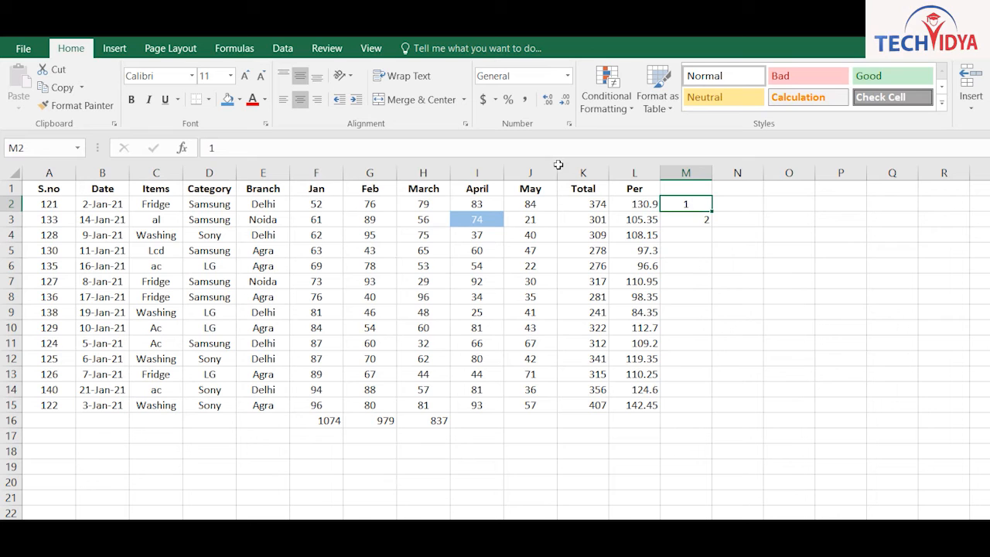
{"action": "key", "text": "shift+Down"}
{"action": "left_click_drag", "start_coordinate": [712, 227], "coordinate": [712, 410]}
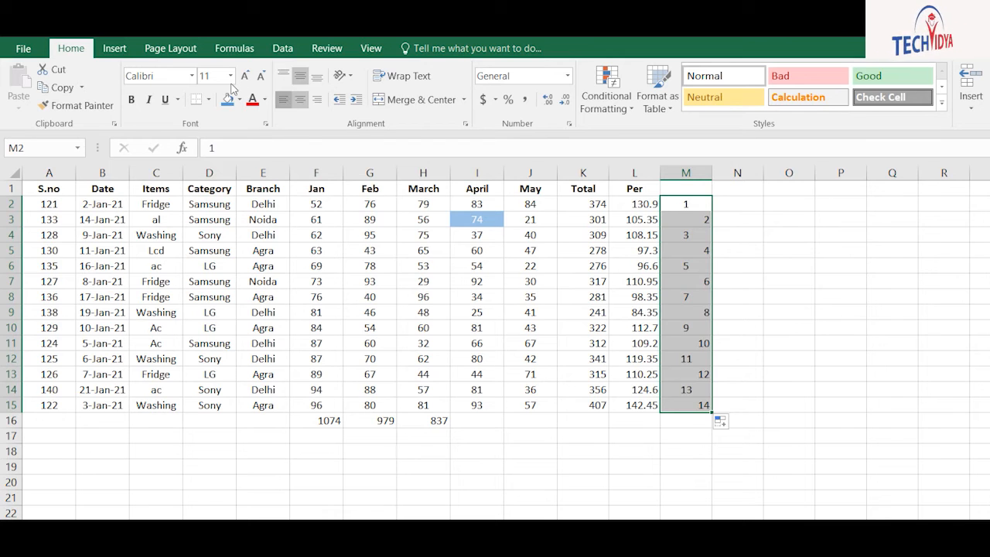
Right-align the 1–14 numbers and paste a copy of them starting at M16
{"action": "left_click", "coordinate": [283, 99]}
{"action": "left_click", "coordinate": [300, 99]}
{"action": "left_click", "coordinate": [317, 99]}
{"action": "key", "text": "ctrl+c"}
{"action": "left_click", "coordinate": [693, 419]}
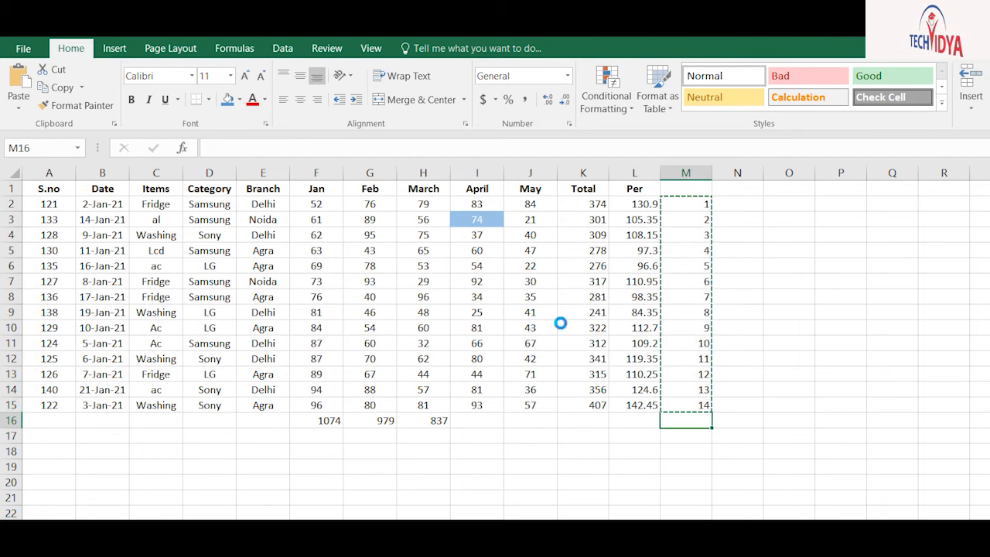
{"action": "key", "text": "ctrl+v"}
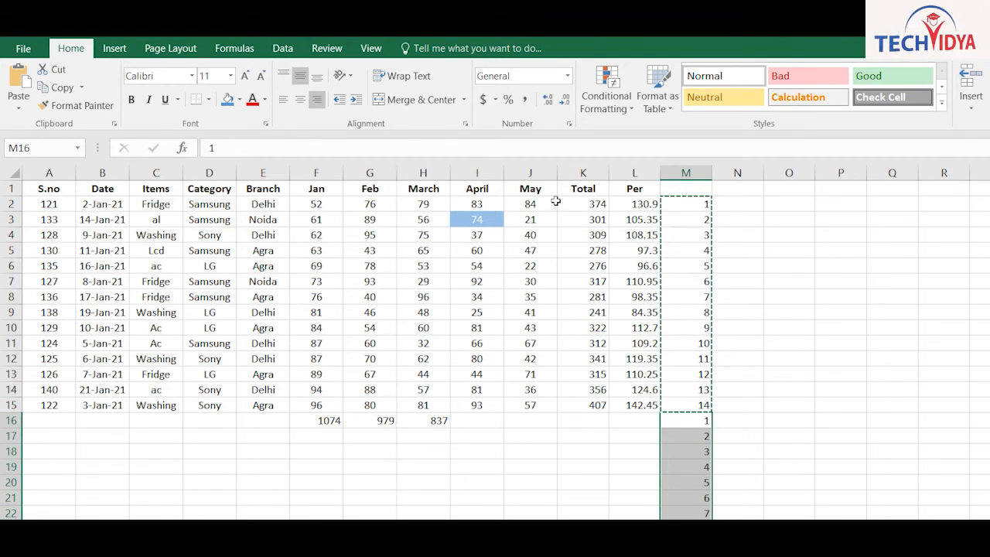
{"action": "key", "text": "ctrl+Up"}
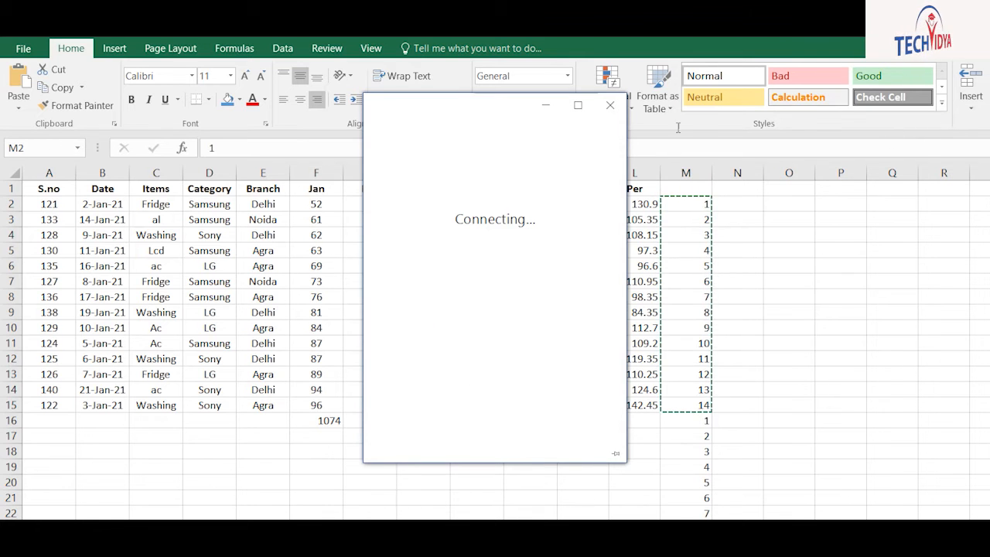
Dismiss the stray window, cancel the pending copy and reselect M2
{"action": "left_click", "coordinate": [611, 106]}
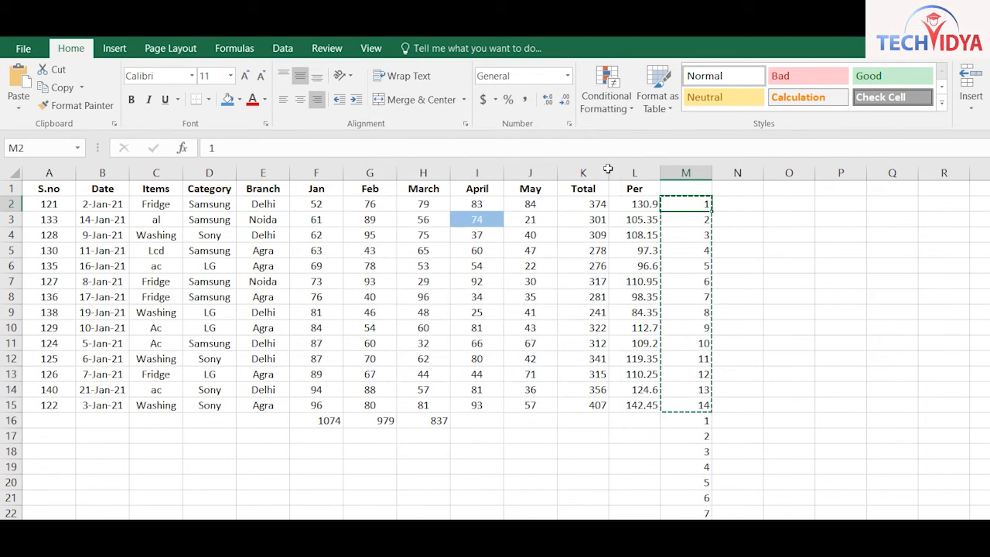
{"action": "left_click", "coordinate": [789, 219]}
{"action": "key", "text": "Escape"}
{"action": "left_click", "coordinate": [686, 204]}
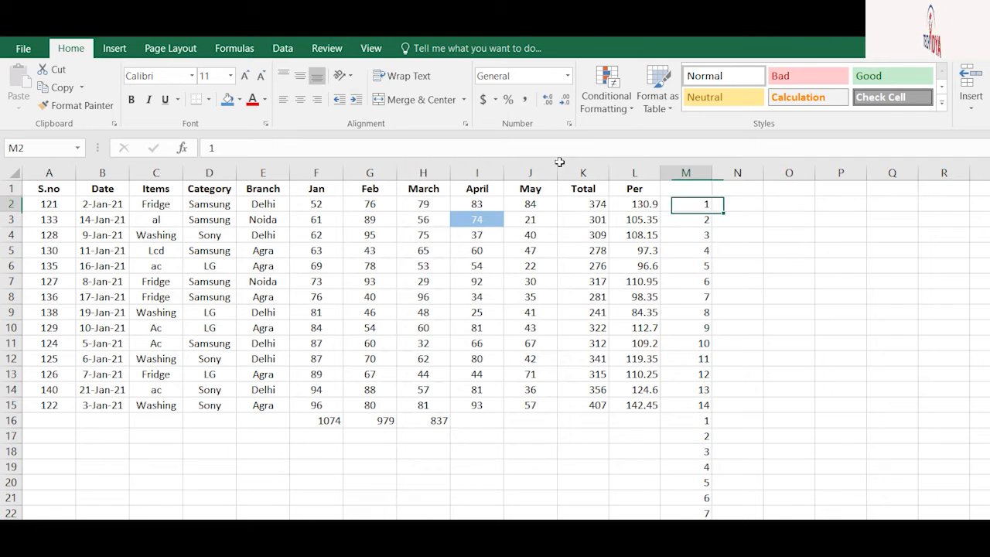
Sort by the column M numbers so blank rows interleave between the sales records
{"action": "left_click", "coordinate": [926, 122]}
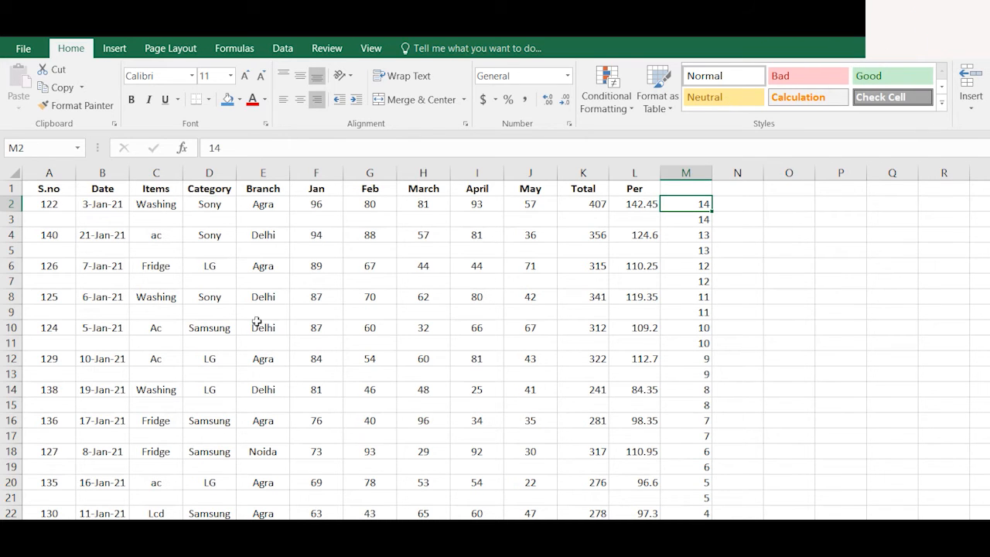
{"action": "left_click", "coordinate": [122, 220]}
{"action": "left_click", "coordinate": [141, 282]}
{"action": "left_click", "coordinate": [140, 313]}
{"action": "left_click", "coordinate": [141, 359]}
{"action": "left_click", "coordinate": [146, 405]}
{"action": "left_click", "coordinate": [150, 466]}
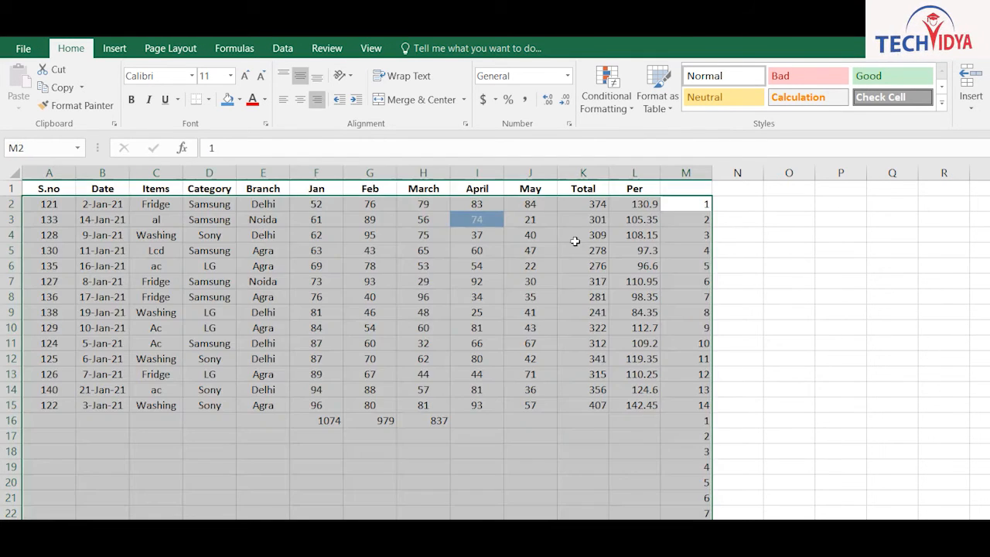
Delete the helper numbers from column M and return to cell J5
{"action": "left_click", "coordinate": [901, 313]}
{"action": "left_click", "coordinate": [686, 173]}
{"action": "key", "text": "Delete"}
{"action": "left_click", "coordinate": [530, 250]}
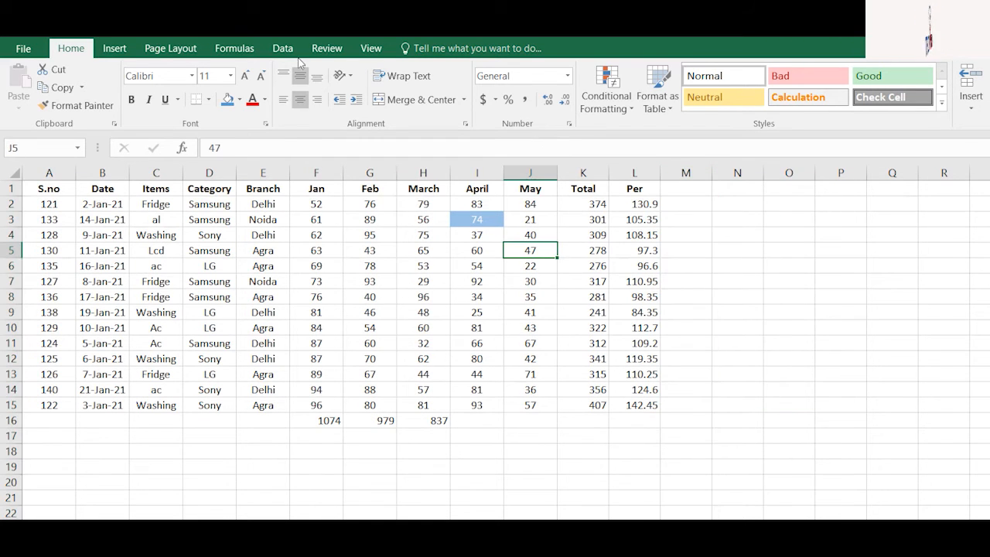
Replace every Fridge entry in the Items column with Fan
{"action": "key", "text": "ctrl+f"}
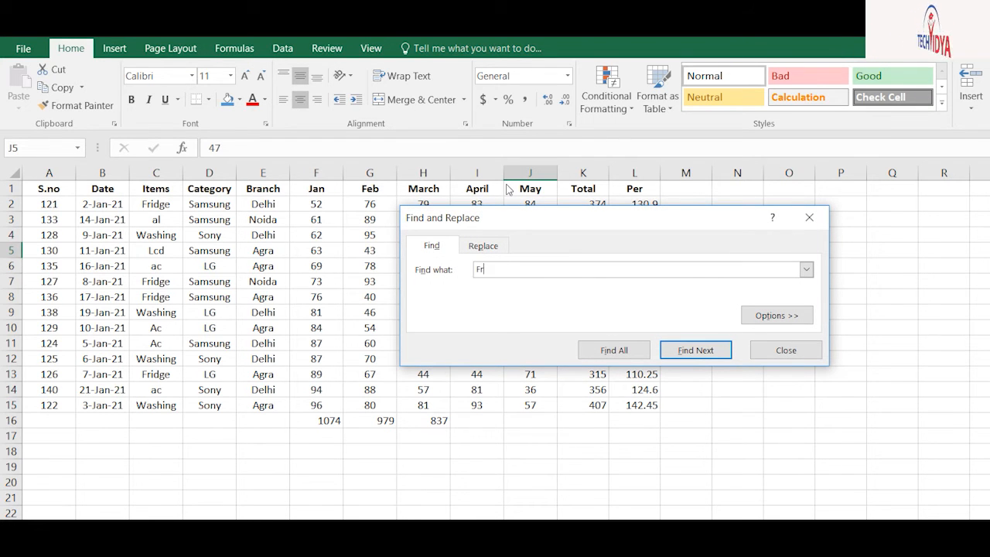
{"action": "key", "text": "Return"}
{"action": "left_click", "coordinate": [501, 241]}
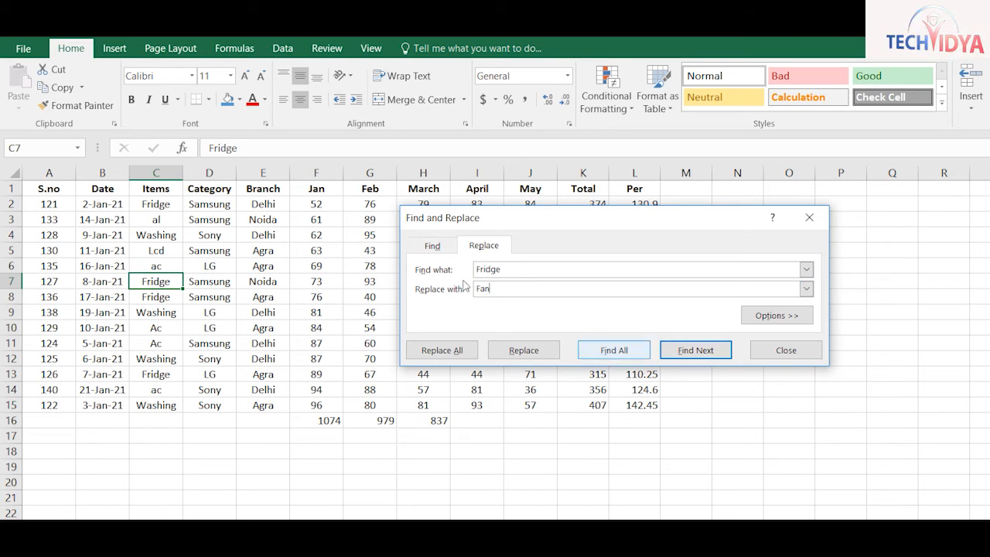
{"action": "key", "text": "alt+r"}
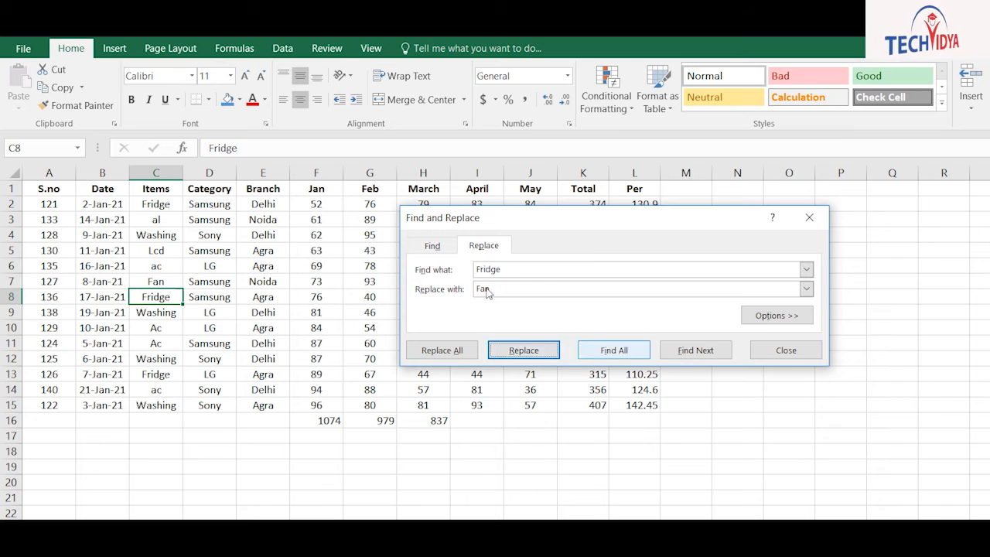
{"action": "key", "text": "alt+a"}
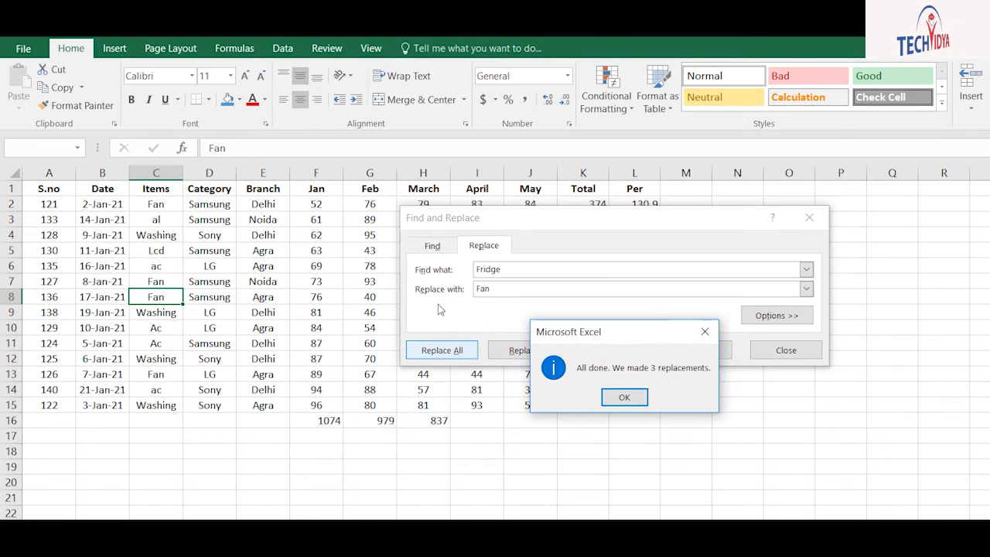
{"action": "key", "text": "Return"}
Expand the Find and Replace options, keeping the search order By Rows
{"action": "left_click", "coordinate": [581, 289]}
{"action": "key", "text": "alt+t"}
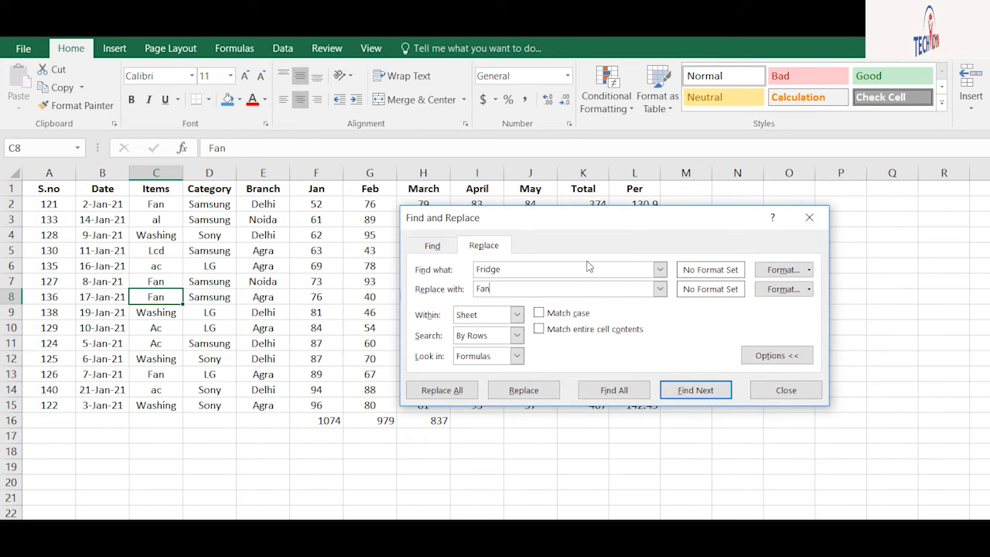
{"action": "key", "text": "alt+h"}
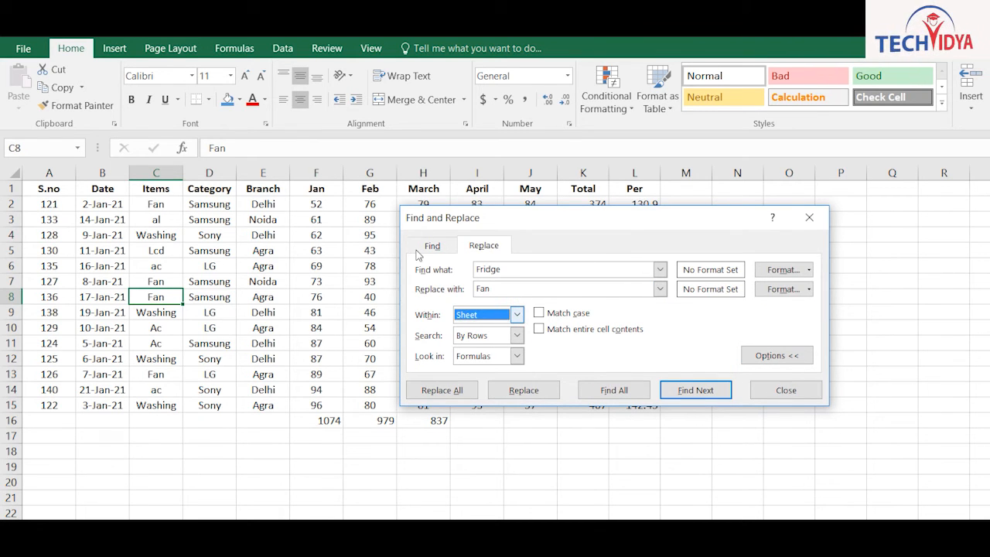
{"action": "key", "text": "alt+s"}
{"action": "key", "text": "alt+Down"}
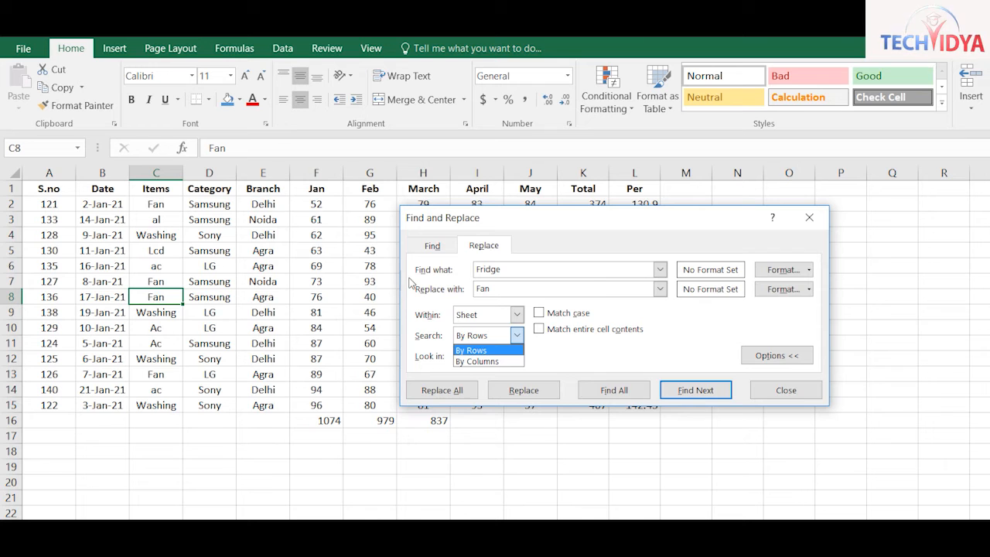
{"action": "key", "text": "Return"}
{"action": "key", "text": "alt+l"}
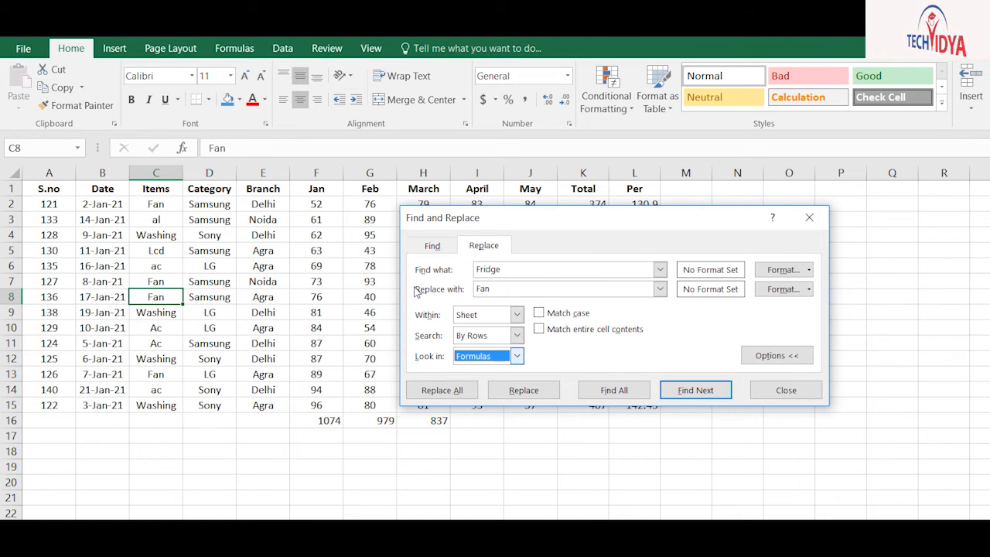
{"action": "left_click", "coordinate": [776, 356]}
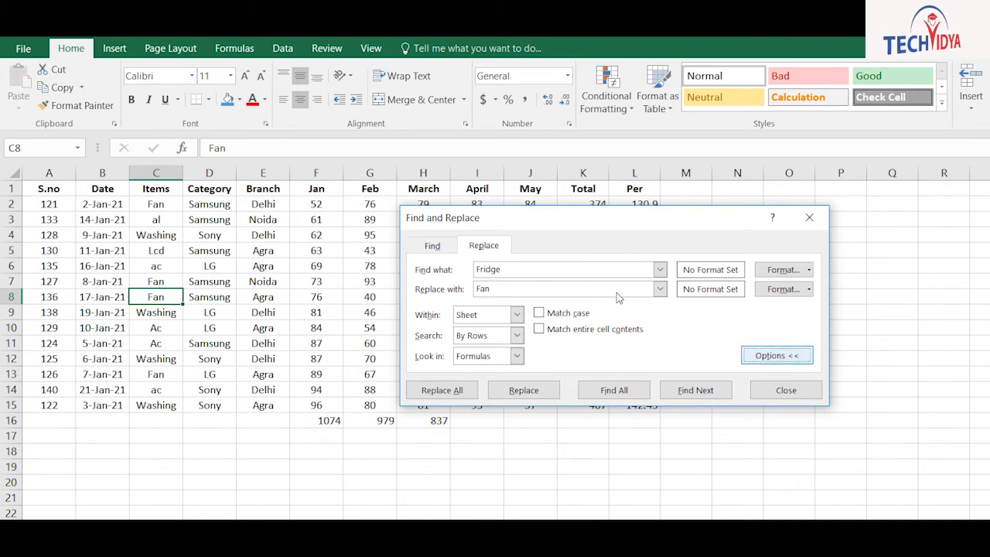
{"action": "left_click", "coordinate": [783, 314]}
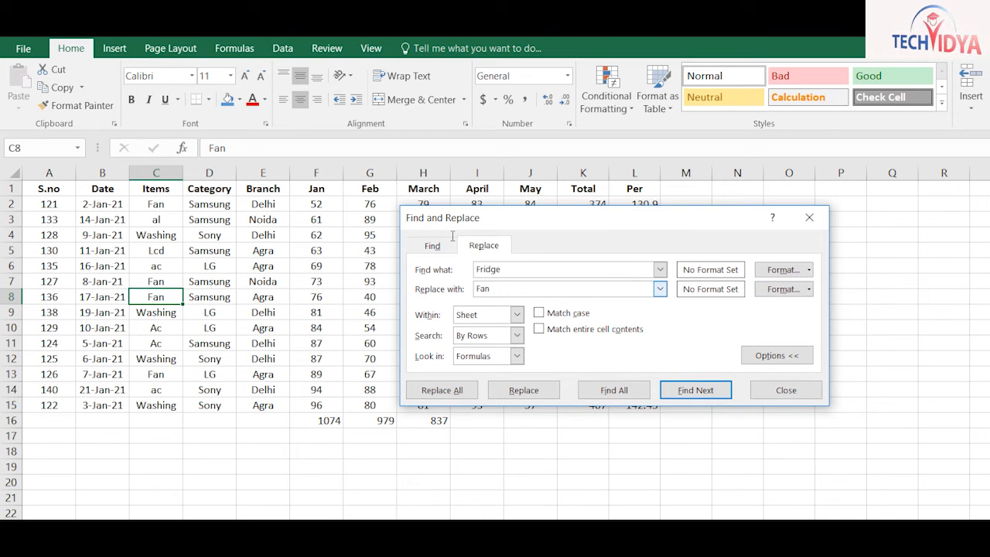
Search for fan to find the next Fan entry
{"action": "key", "text": "shift+Tab"}
{"action": "type", "text": "fan"}
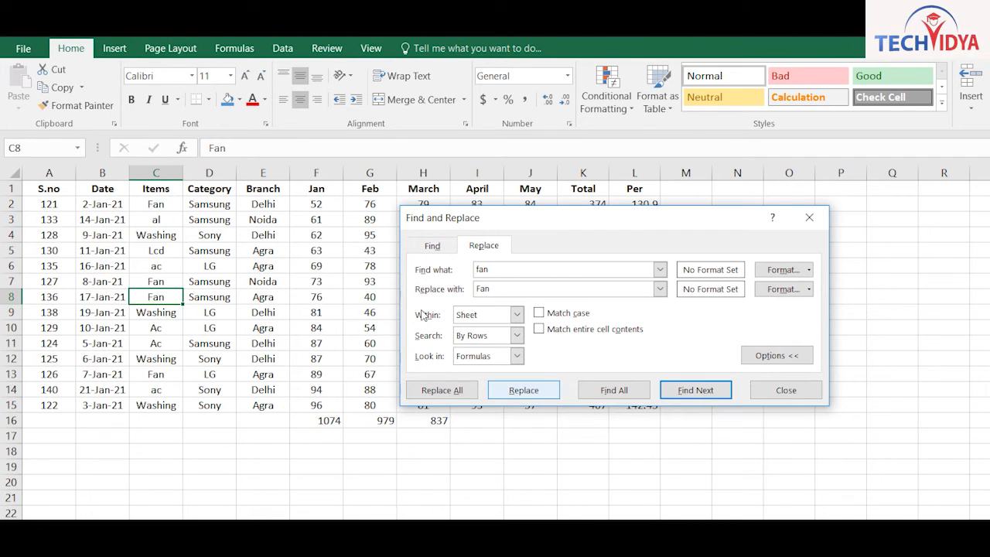
{"action": "key", "text": "Return"}
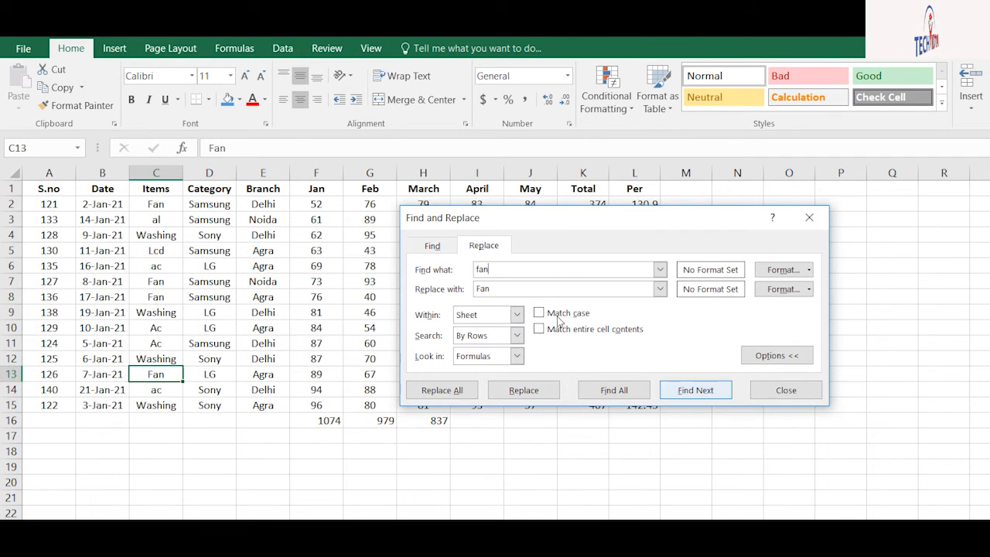
{"action": "left_click", "coordinate": [514, 288]}
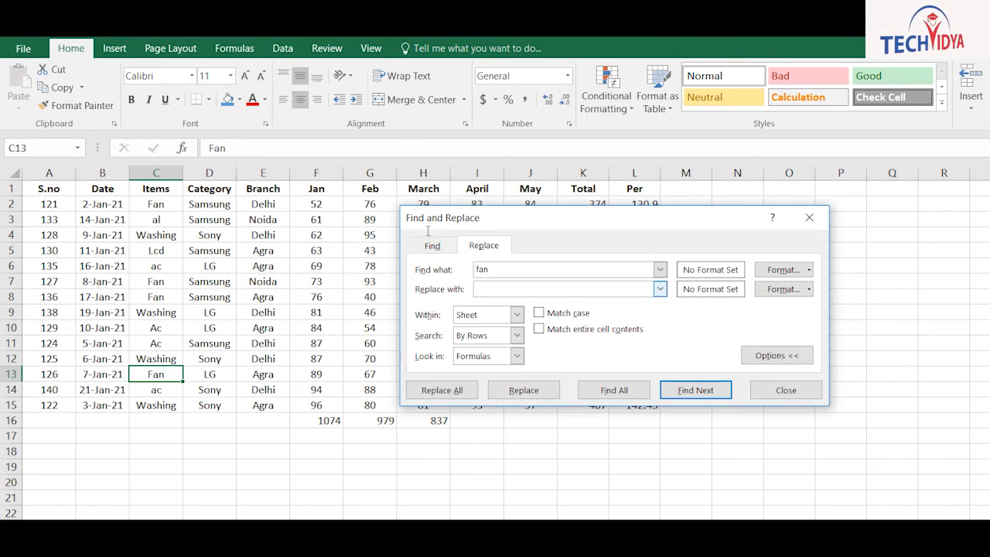
Set the replacement format to a bold red font
{"action": "left_click", "coordinate": [783, 288]}
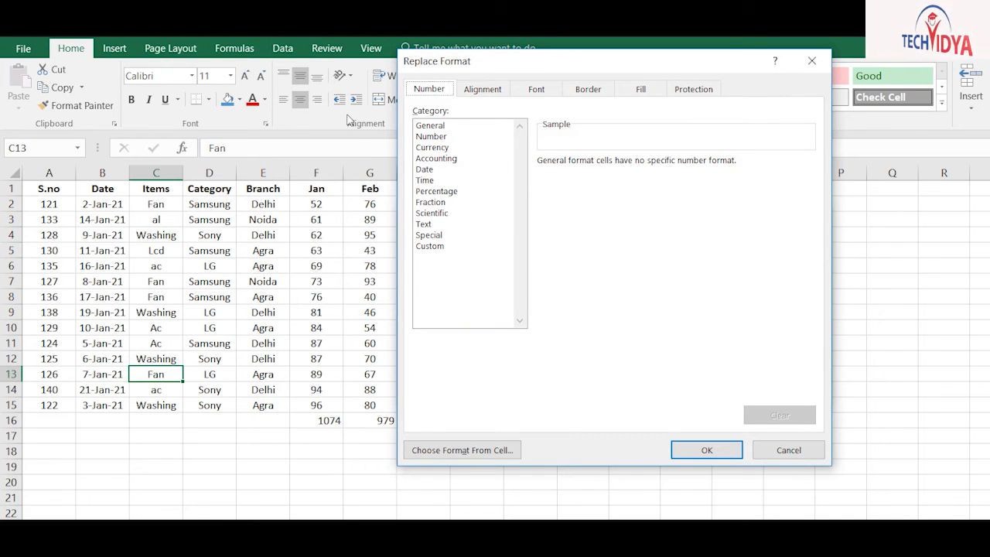
{"action": "left_click", "coordinate": [536, 89]}
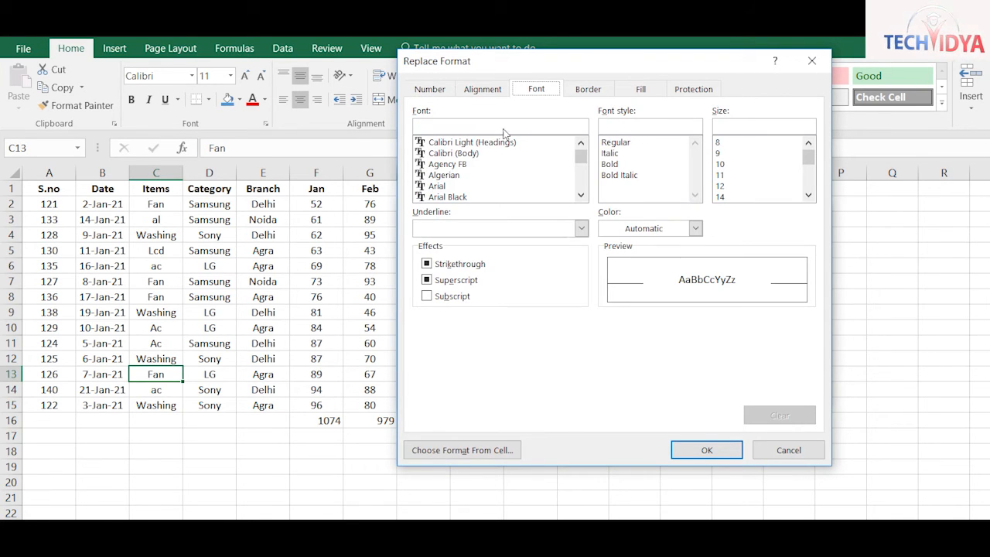
{"action": "left_click", "coordinate": [619, 164]}
{"action": "left_click", "coordinate": [696, 228]}
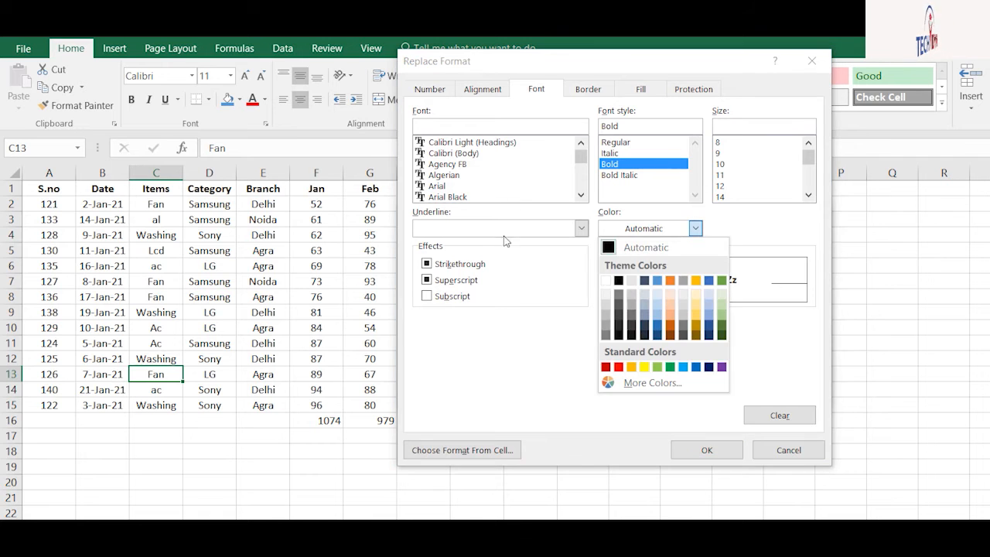
{"action": "left_click", "coordinate": [619, 367]}
{"action": "left_click", "coordinate": [706, 449]}
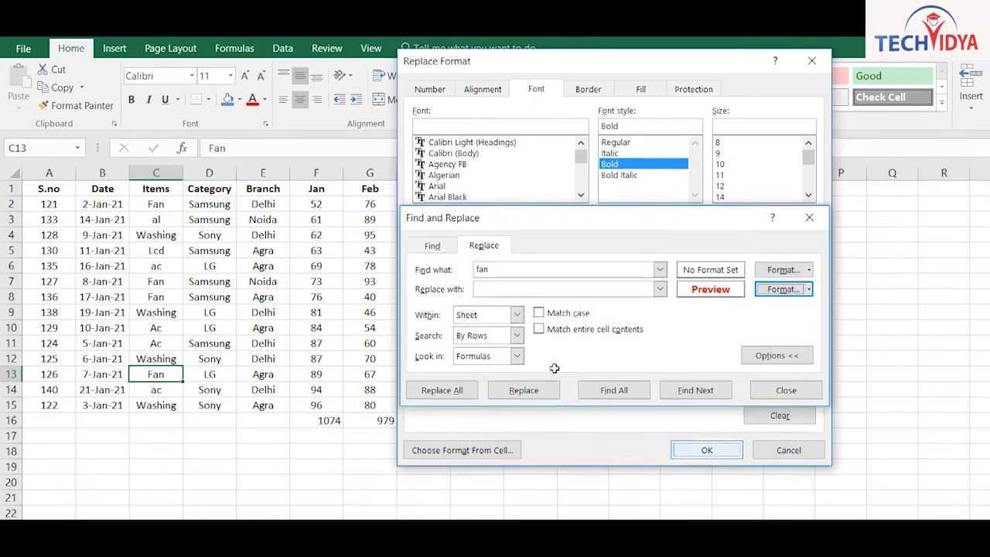
Replace all Fan entries with the bold red format and close Find and Replace
{"action": "key", "text": "shift+Tab"}
{"action": "key", "text": "shift+Tab"}
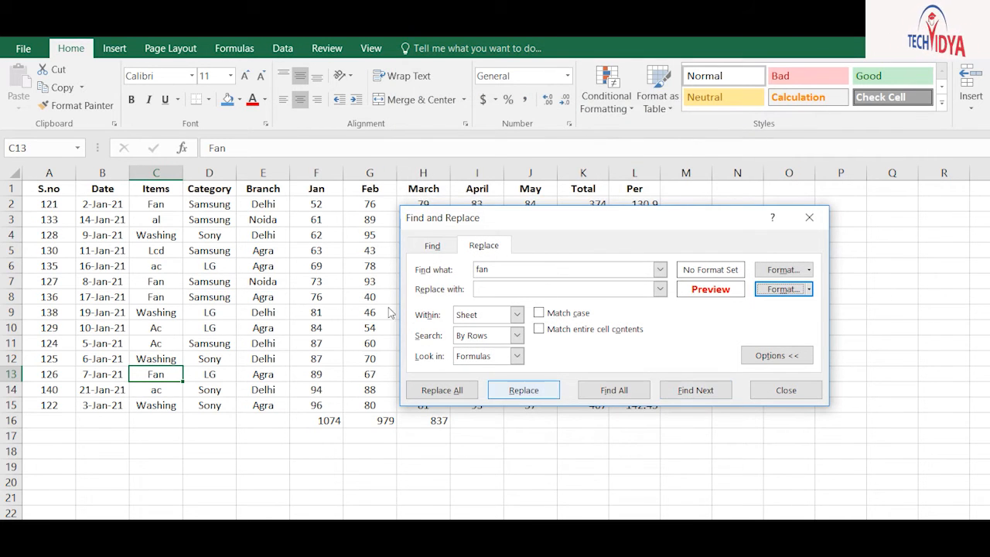
{"action": "key", "text": "Return"}
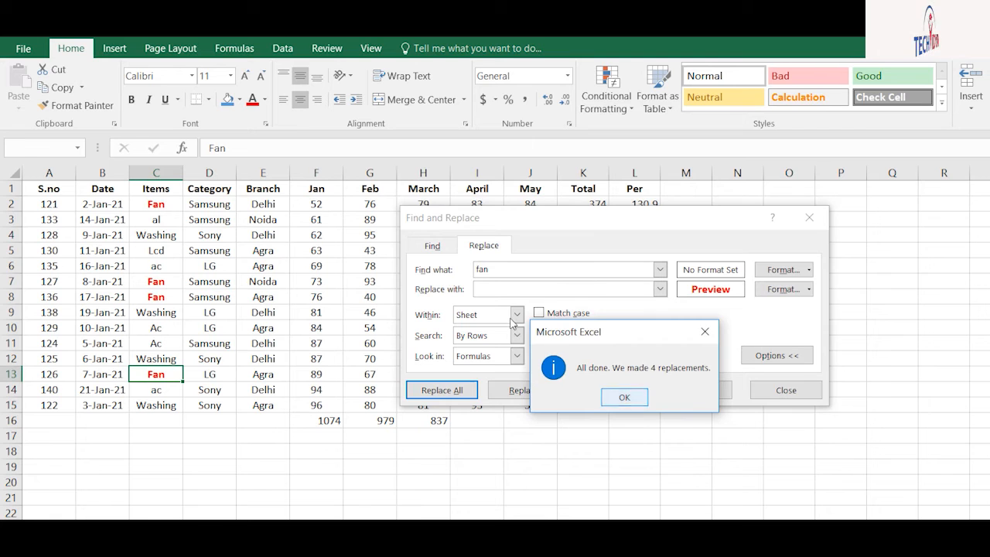
{"action": "key", "text": "Return"}
{"action": "key", "text": "Escape"}
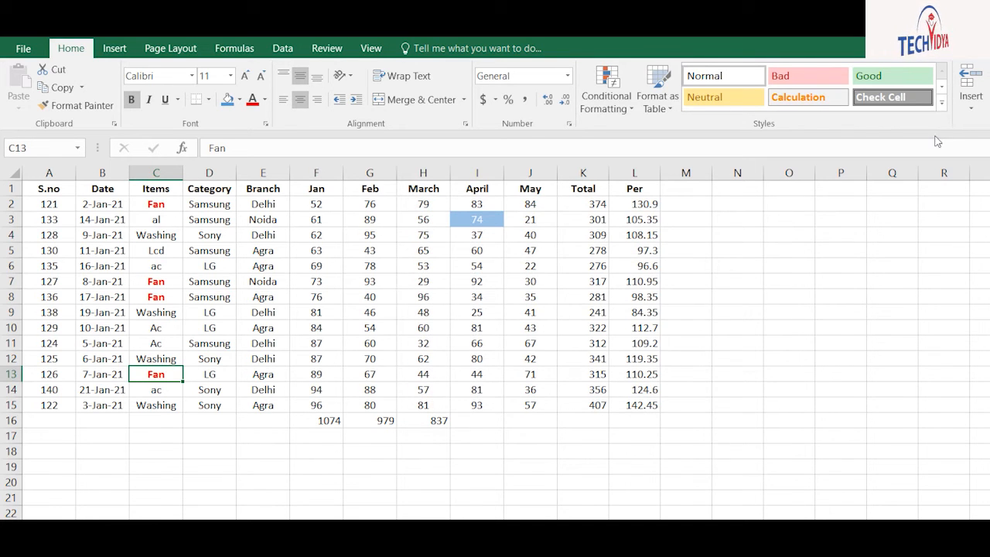
Use Go To to select the cells containing formulas, then clear the selection
{"action": "key", "text": "ctrl+g"}
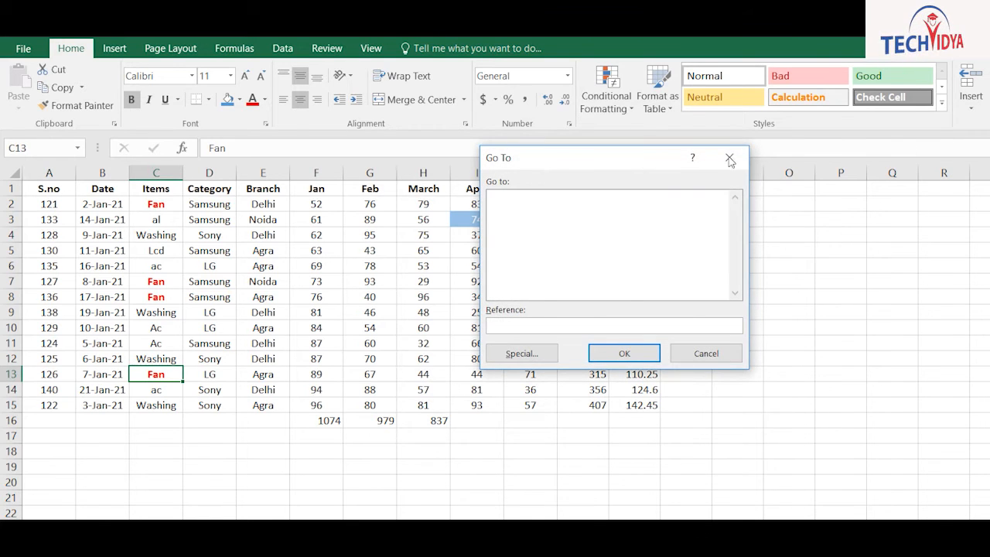
{"action": "left_click", "coordinate": [731, 159]}
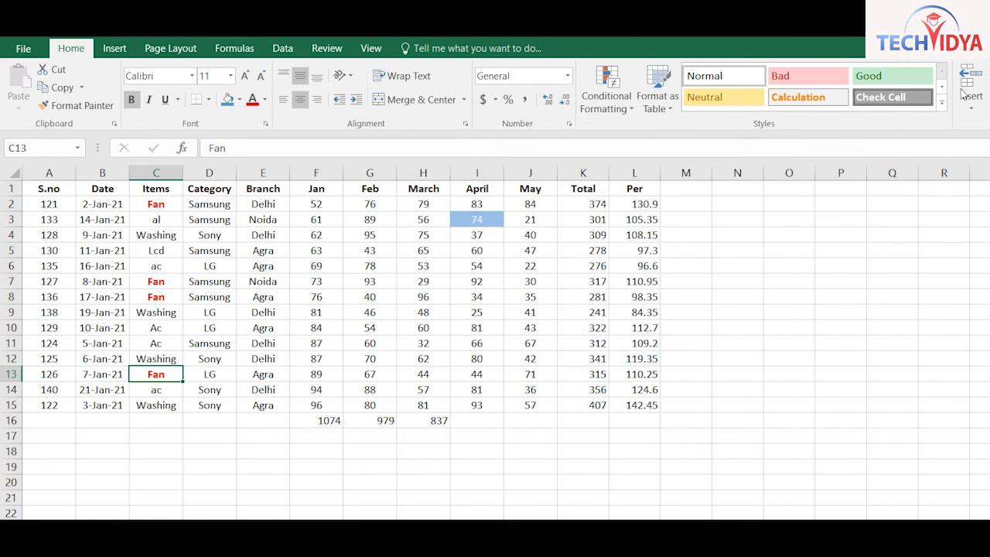
{"action": "left_click", "coordinate": [931, 173]}
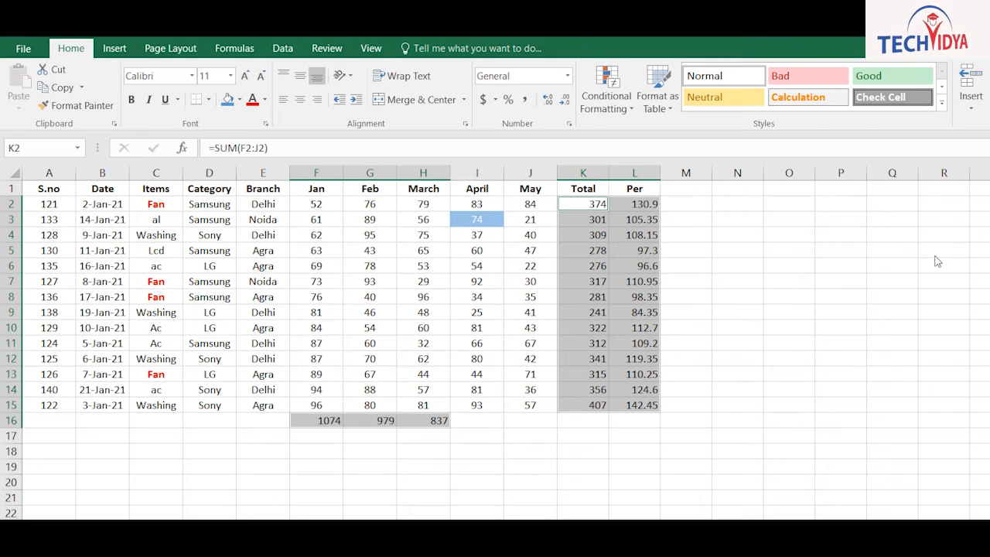
{"action": "left_click", "coordinate": [418, 297]}
Select the header row A1:L1, move through cells near G8, and show the Insert ribbon
{"action": "left_click", "coordinate": [106, 234]}
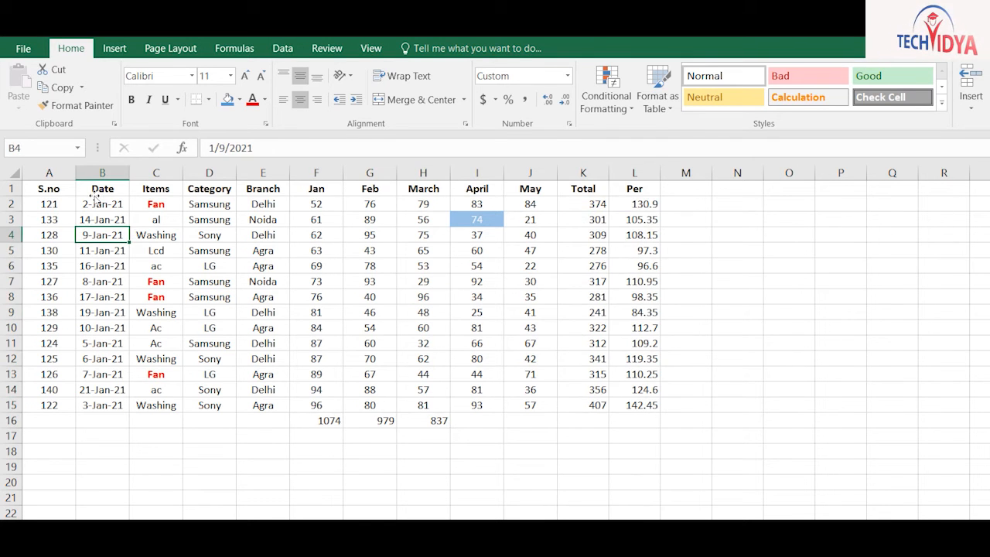
{"action": "left_click", "coordinate": [49, 188]}
{"action": "left_click_drag", "start_coordinate": [49, 188], "coordinate": [634, 187]}
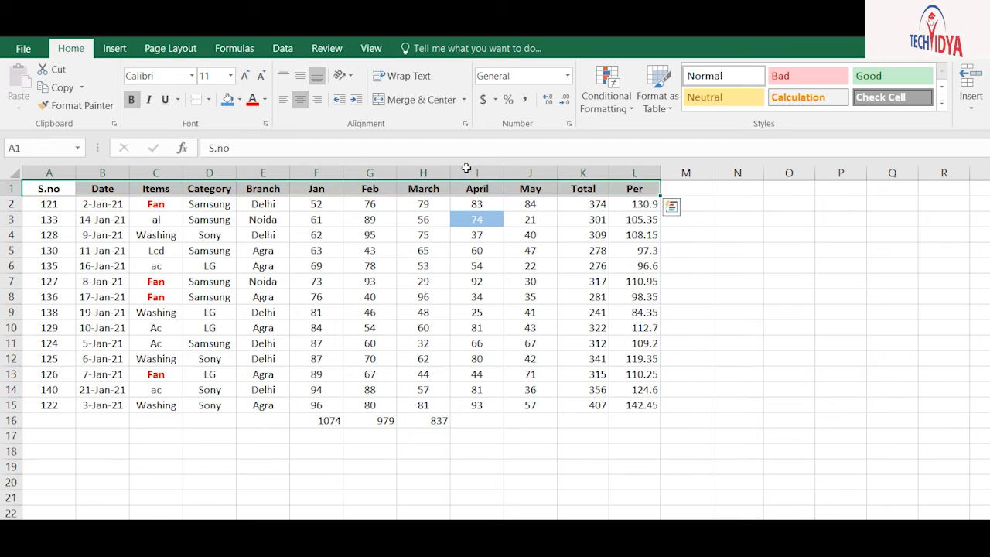
{"action": "left_click", "coordinate": [422, 265]}
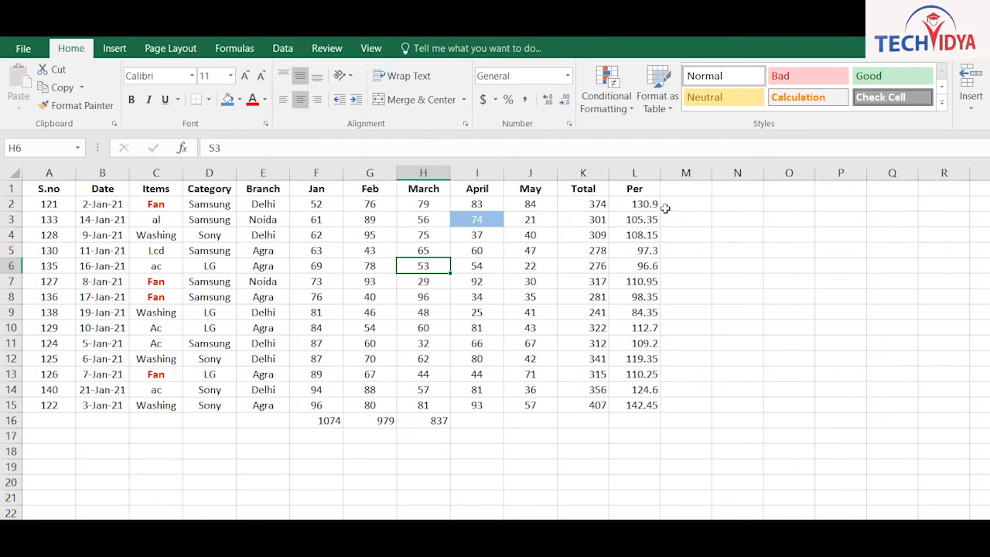
{"action": "key", "text": "Up"}
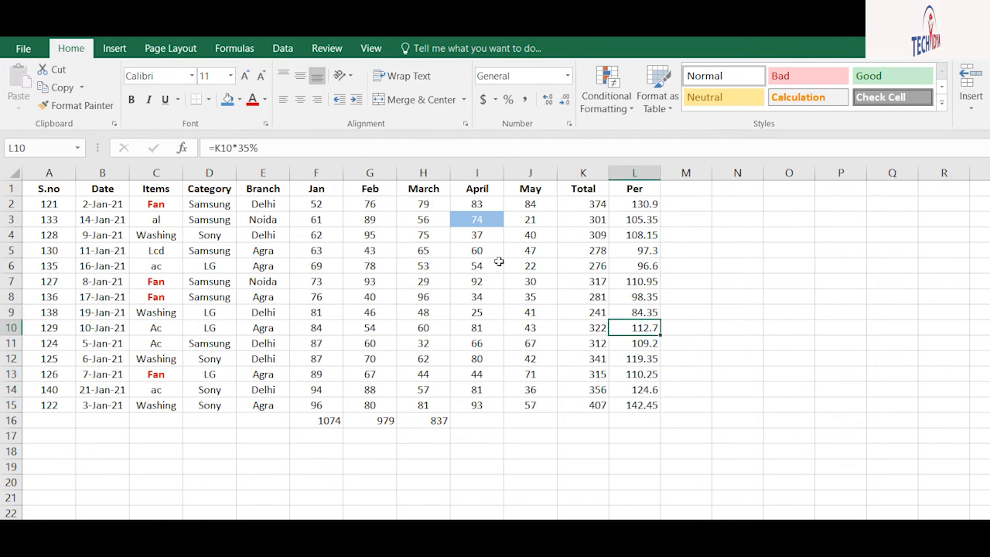
{"action": "key", "text": "Left"}
{"action": "key", "text": "Down"}
{"action": "key", "text": "Down"}
{"action": "key", "text": "Down"}
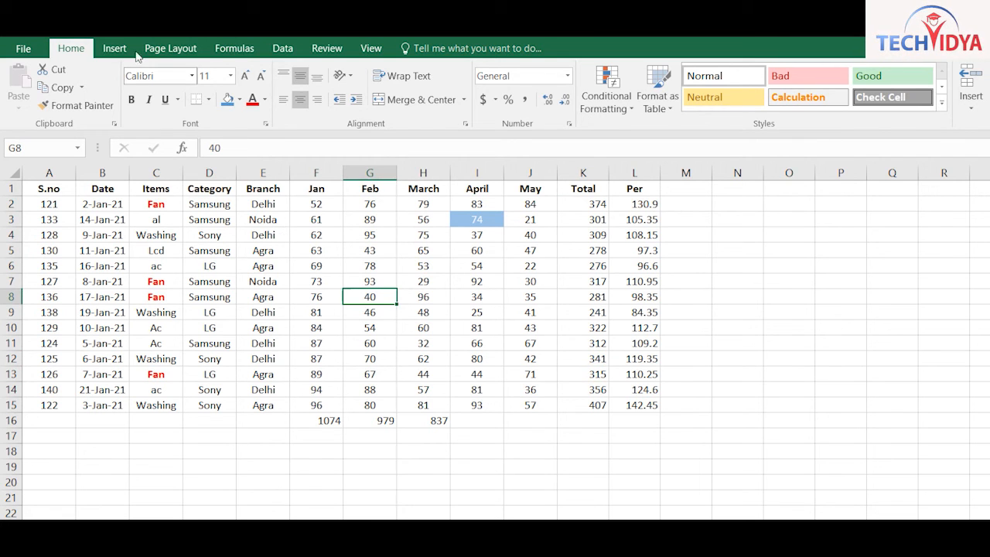
{"action": "left_click", "coordinate": [116, 49]}
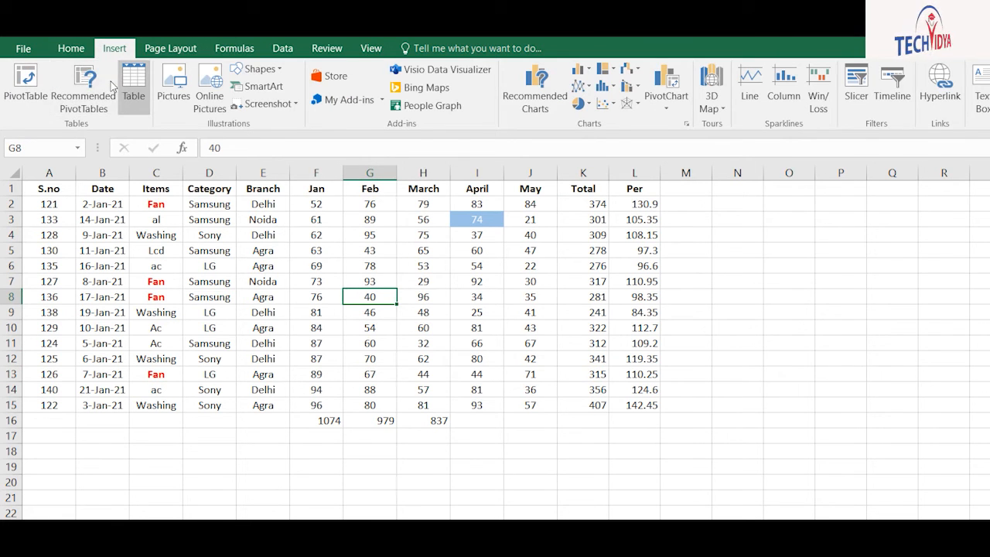
Copy the Items through May block C1:J15 of the sales table
{"action": "key", "text": "Up"}
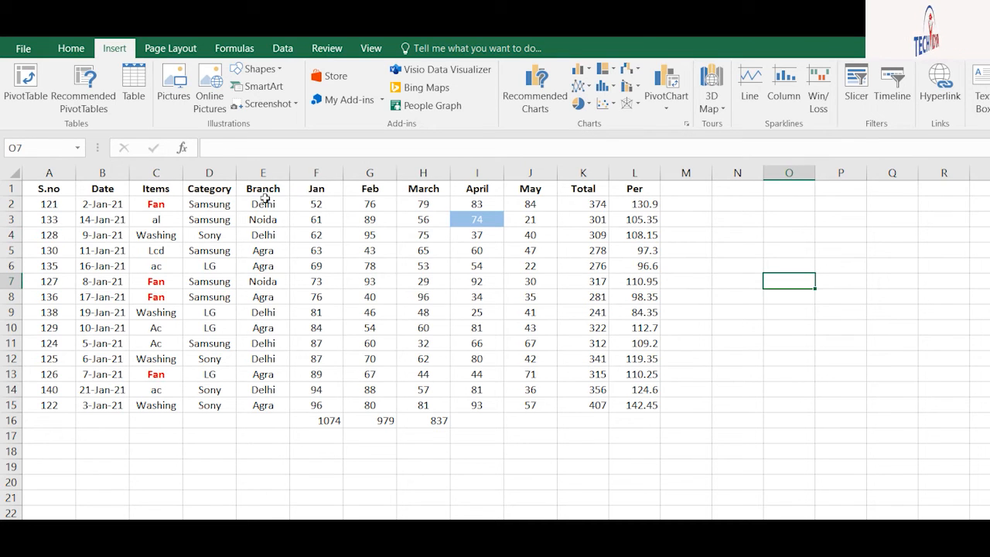
{"action": "left_click", "coordinate": [262, 249]}
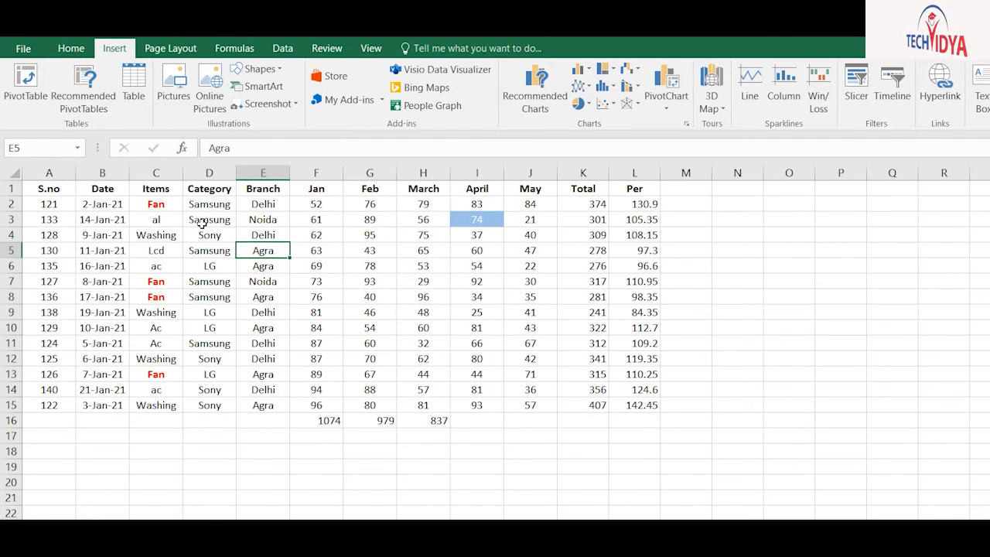
{"action": "key", "text": "Down"}
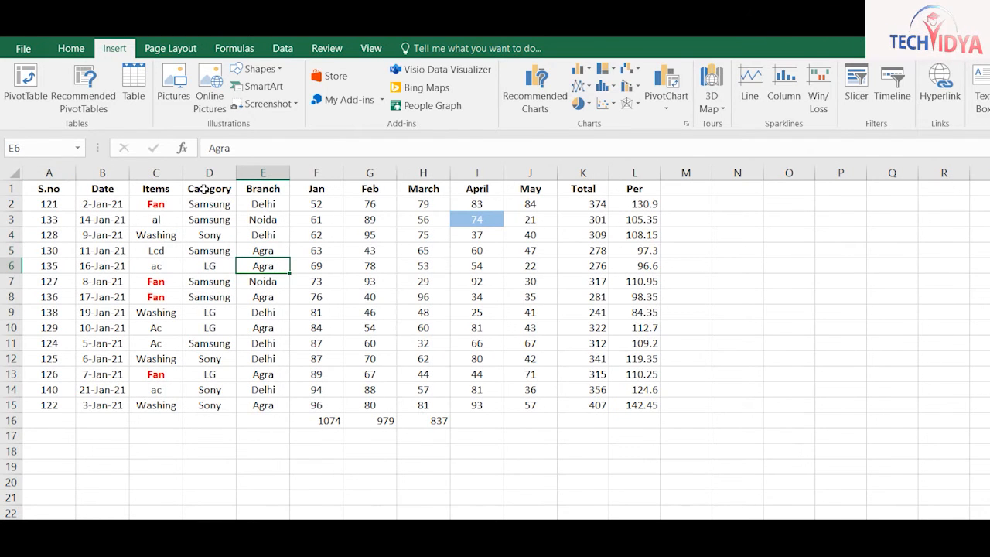
{"action": "left_click_drag", "start_coordinate": [156, 188], "coordinate": [421, 321]}
{"action": "key", "text": "ctrl+c"}
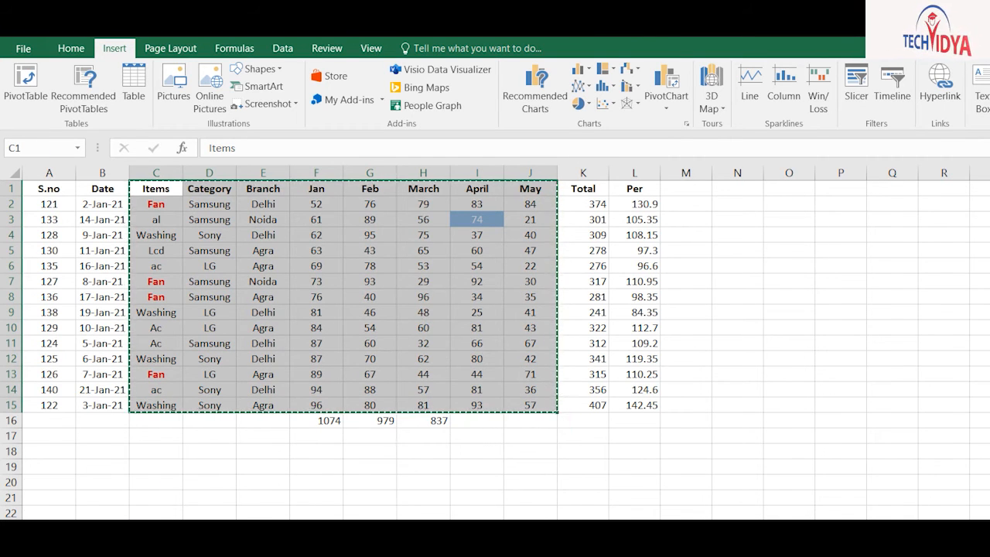
Add a new worksheet, paste the block at A1, and select A2:B15
{"action": "left_click", "coordinate": [275, 527]}
{"action": "left_click", "coordinate": [294, 527]}
{"action": "key", "text": "ctrl+v"}
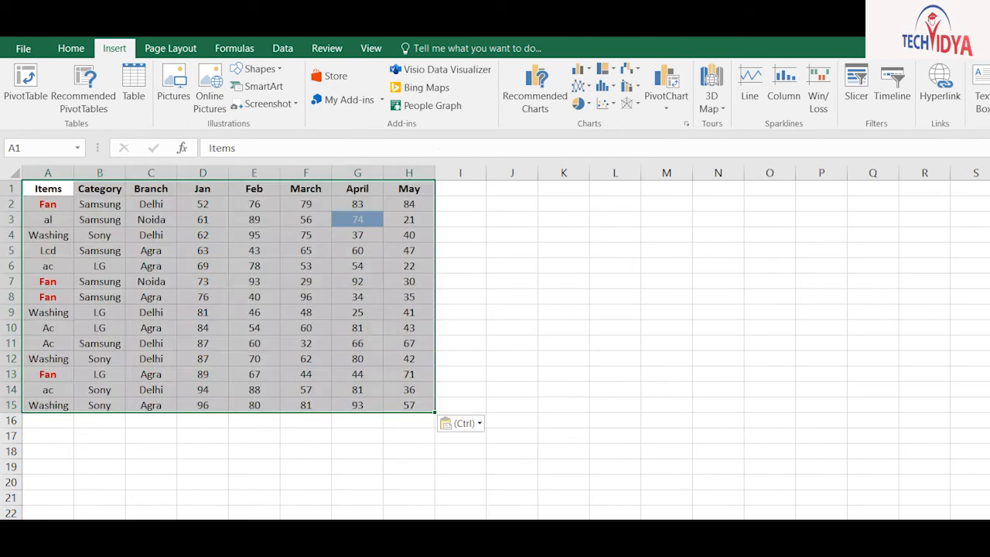
{"action": "left_click_drag", "start_coordinate": [42, 204], "coordinate": [93, 405]}
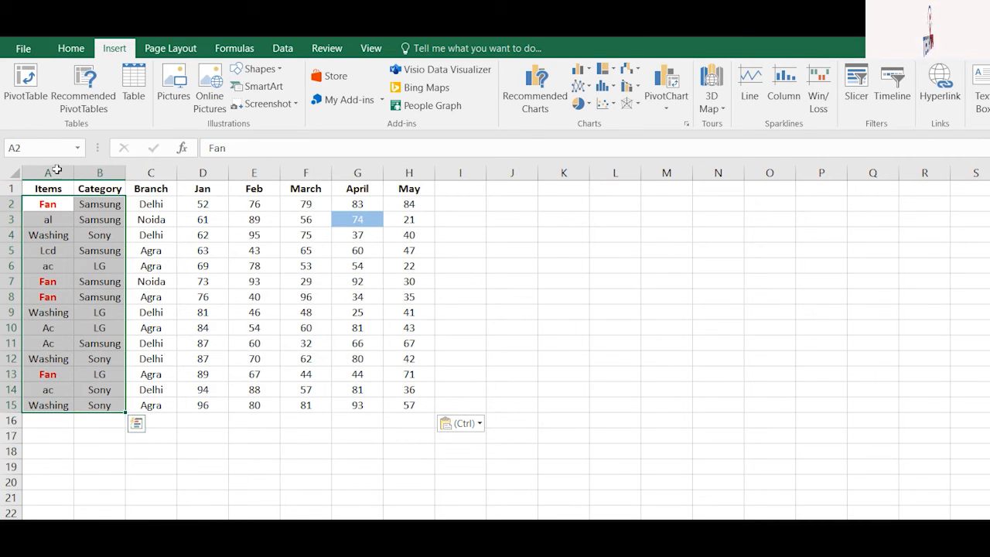
Left-align A2:B15 and insert an enlarged 3-D Stacked Column chart beside the table
{"action": "left_click", "coordinate": [70, 48]}
{"action": "left_click", "coordinate": [283, 99]}
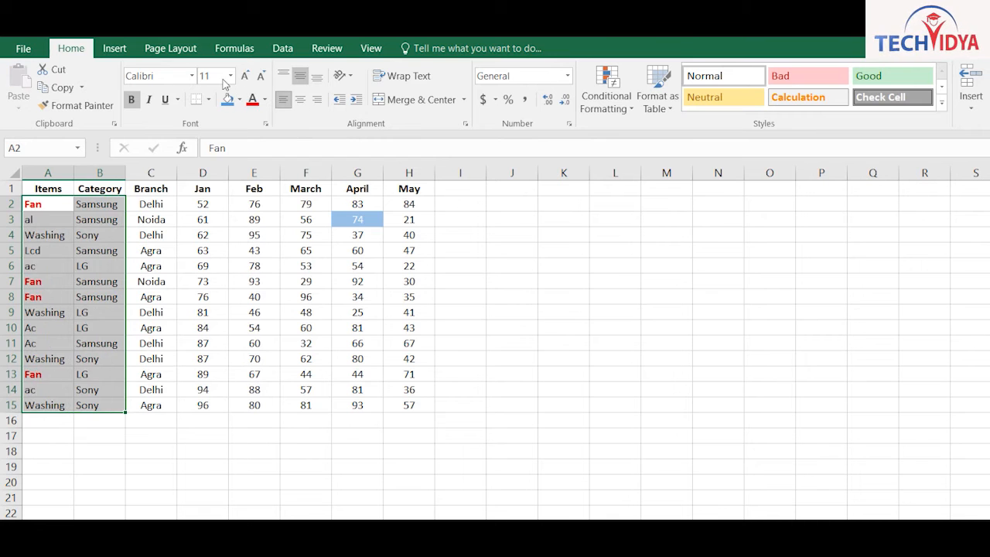
{"action": "left_click", "coordinate": [202, 234]}
{"action": "left_click", "coordinate": [124, 46]}
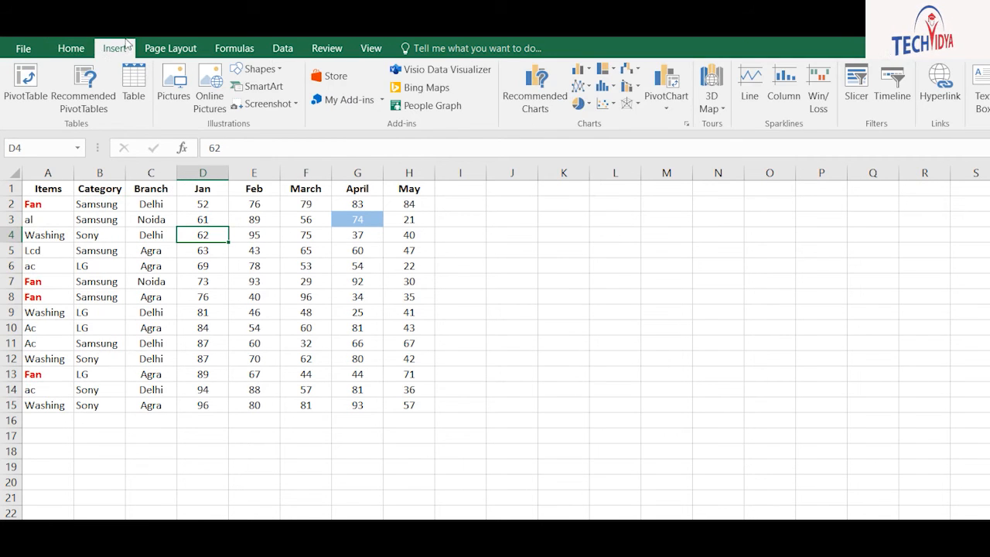
{"action": "left_click", "coordinate": [581, 69]}
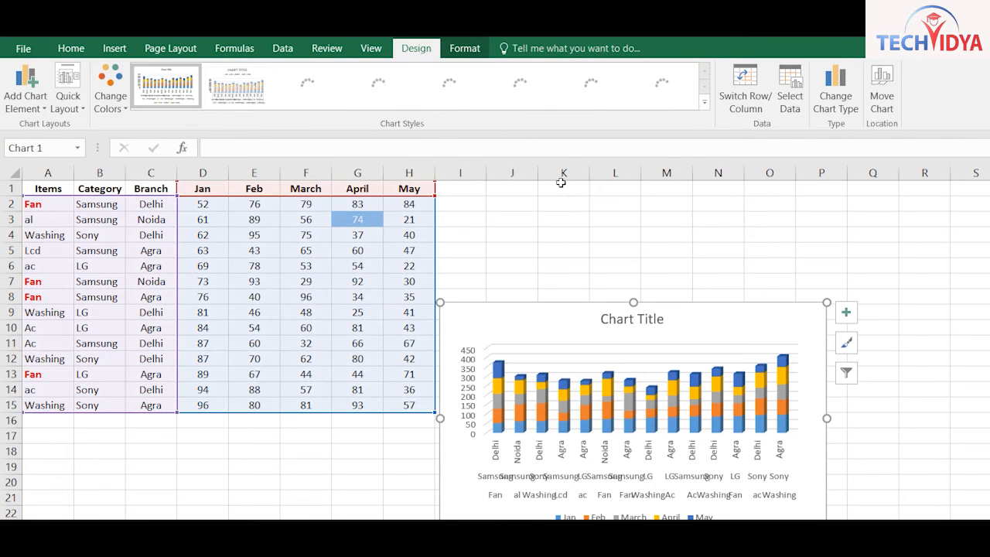
{"action": "left_click_drag", "start_coordinate": [662, 243], "coordinate": [814, 169]}
{"action": "left_click_drag", "start_coordinate": [760, 194], "coordinate": [765, 270]}
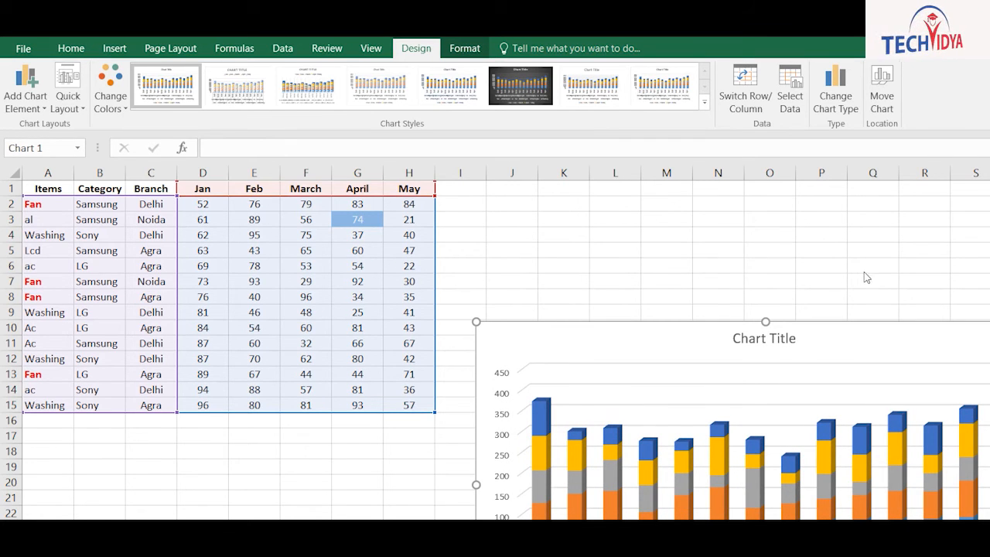
Add data labels and a vertical axis title, leaving the row/column arrangement unchanged
{"action": "left_click", "coordinate": [890, 324]}
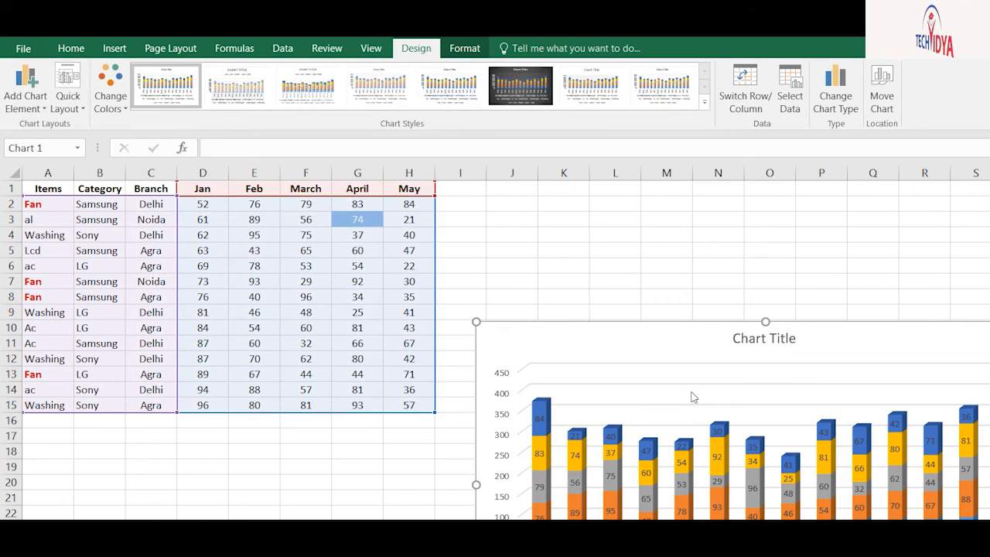
{"action": "left_click", "coordinate": [745, 86]}
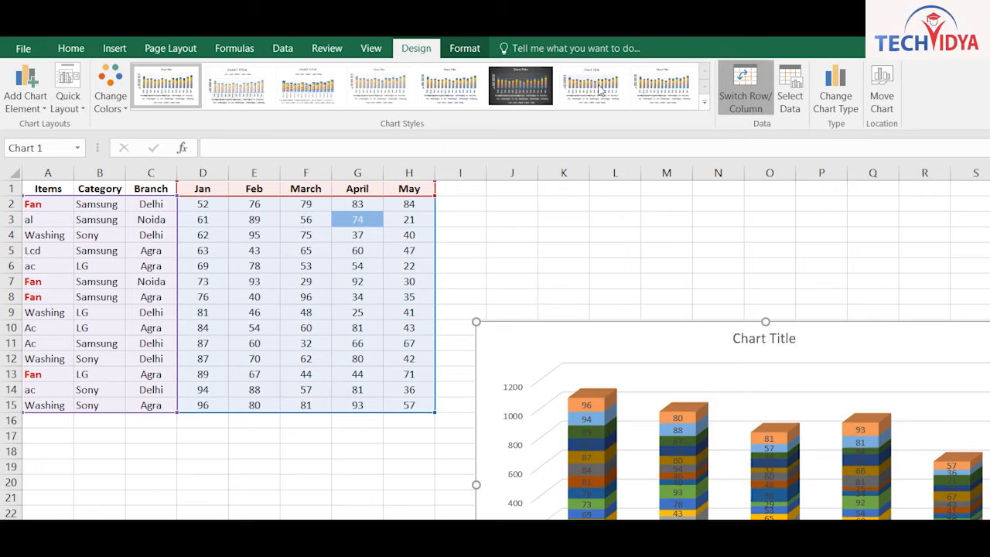
{"action": "left_click", "coordinate": [747, 90]}
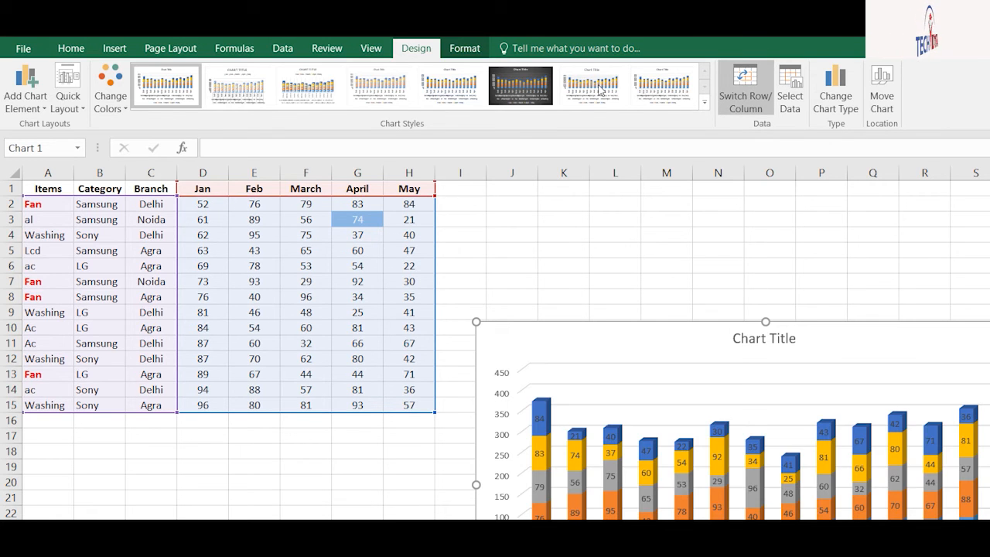
{"action": "left_click", "coordinate": [745, 86]}
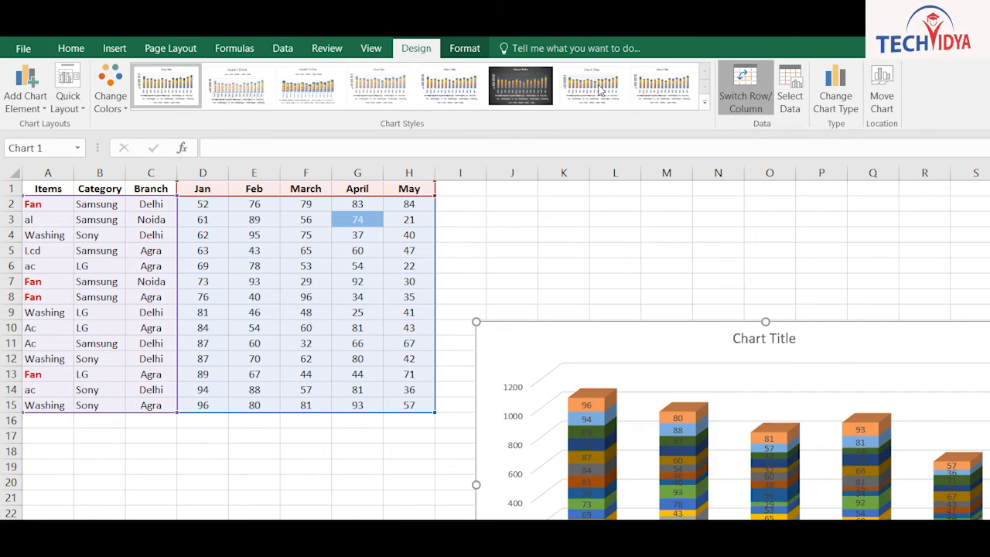
{"action": "left_click", "coordinate": [745, 89]}
{"action": "left_click", "coordinate": [886, 294]}
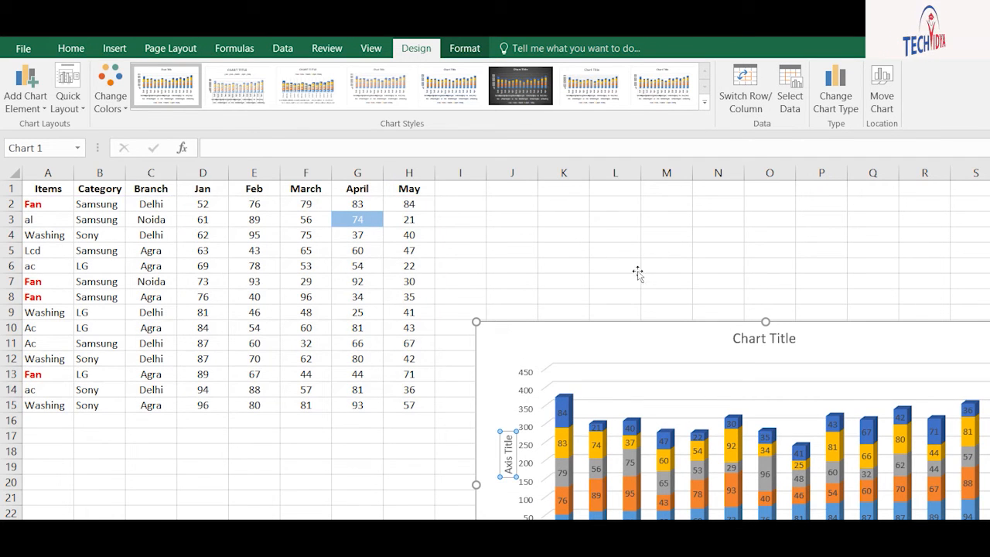
Retitle the chart 'Sales Report' and move it further down and right
{"action": "left_click", "coordinate": [777, 339]}
{"action": "double_click", "coordinate": [778, 339]}
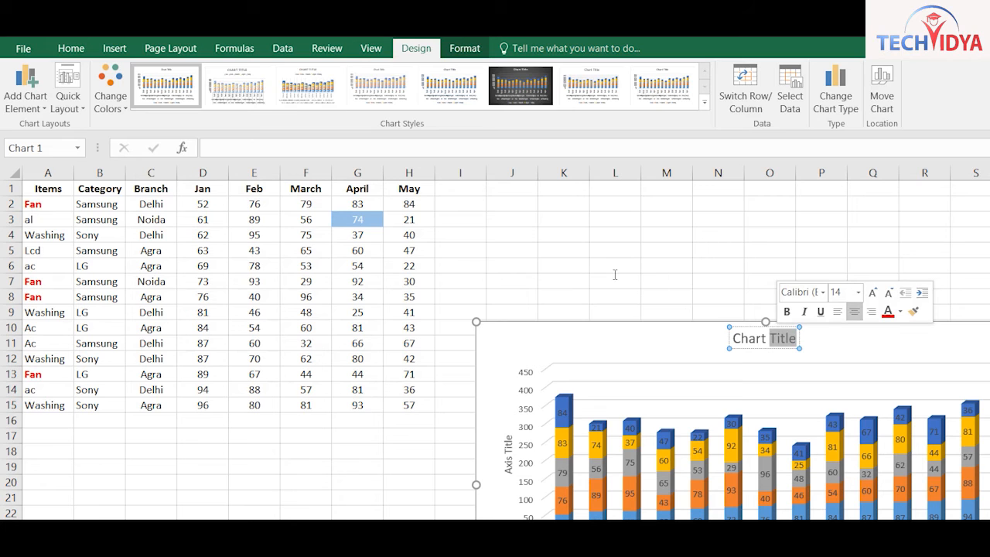
{"action": "key", "text": "BackSpace"}
{"action": "key", "text": "BackSpace"}
{"action": "key", "text": "BackSpace"}
{"action": "key", "text": "BackSpace"}
{"action": "key", "text": "BackSpace"}
{"action": "key", "text": "BackSpace"}
{"action": "key", "text": "BackSpace"}
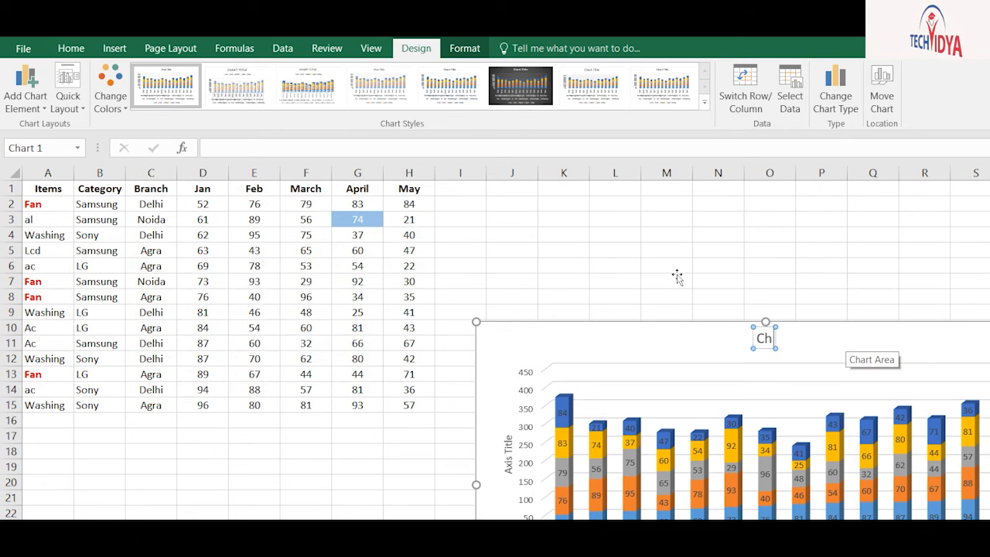
{"action": "type", "text": "Sales R"}
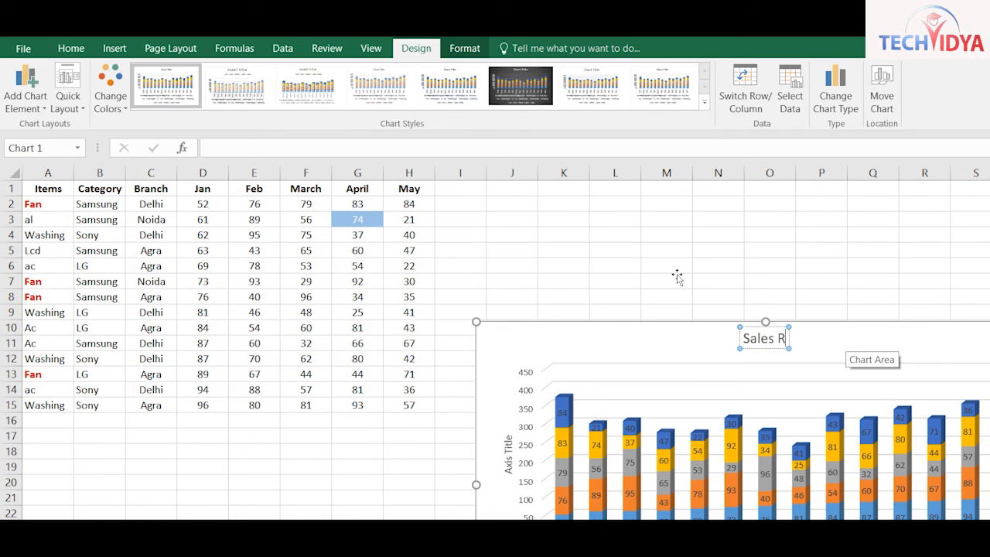
{"action": "type", "text": "eport"}
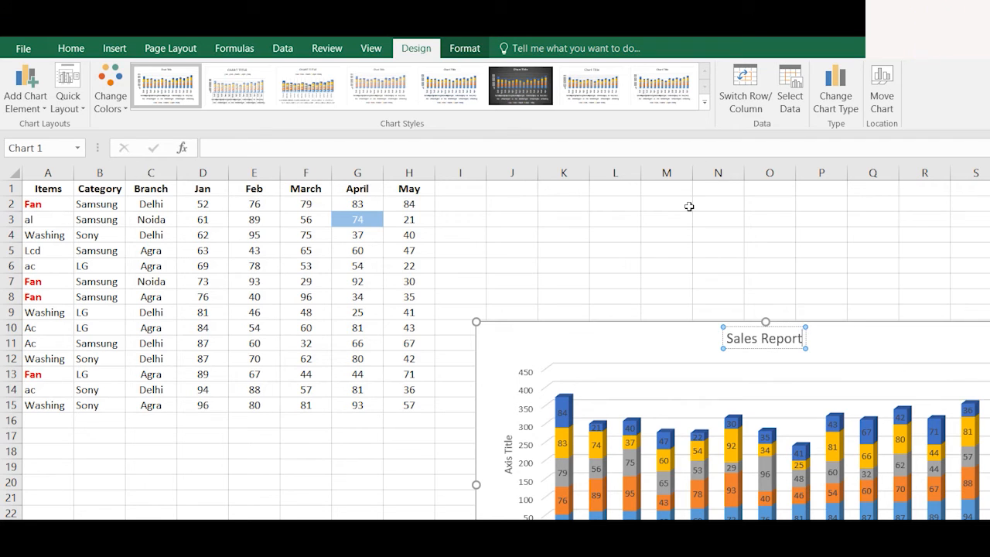
{"action": "left_click", "coordinate": [749, 285]}
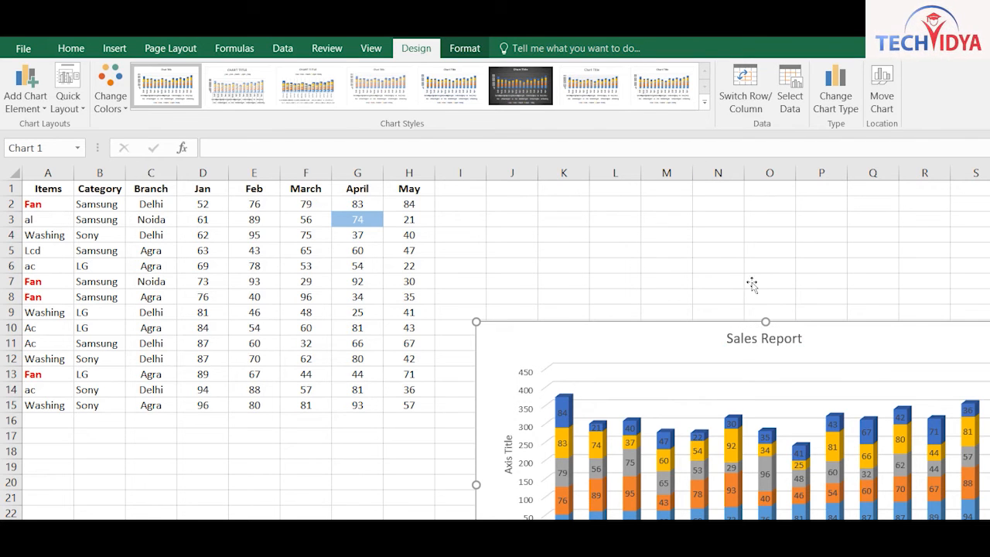
{"action": "left_click_drag", "start_coordinate": [717, 281], "coordinate": [933, 471]}
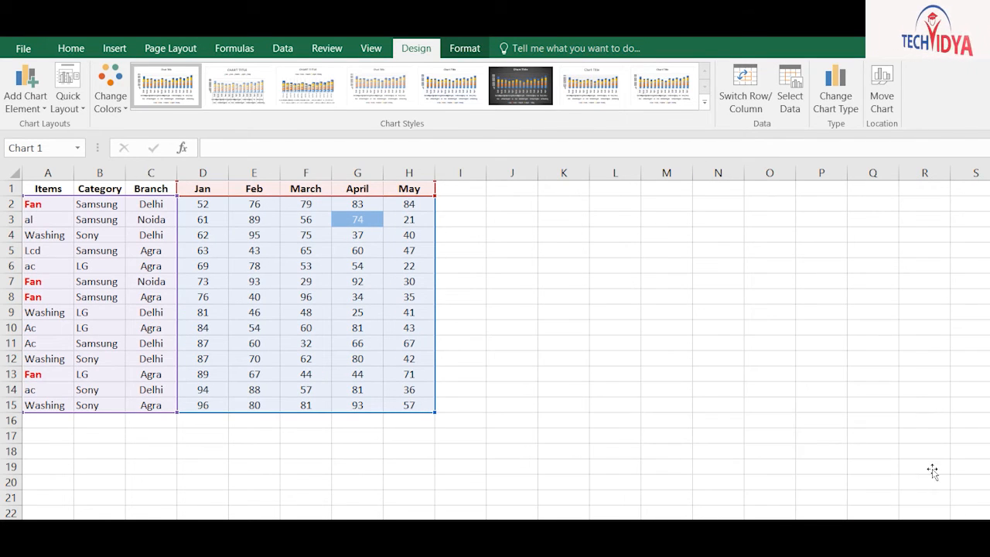
Insert a 3-D Pie chart from the header and Fan row A1:H2
{"action": "left_click", "coordinate": [747, 312]}
{"action": "key", "text": "ctrl+Home"}
{"action": "left_click_drag", "start_coordinate": [44, 161], "coordinate": [329, 167]}
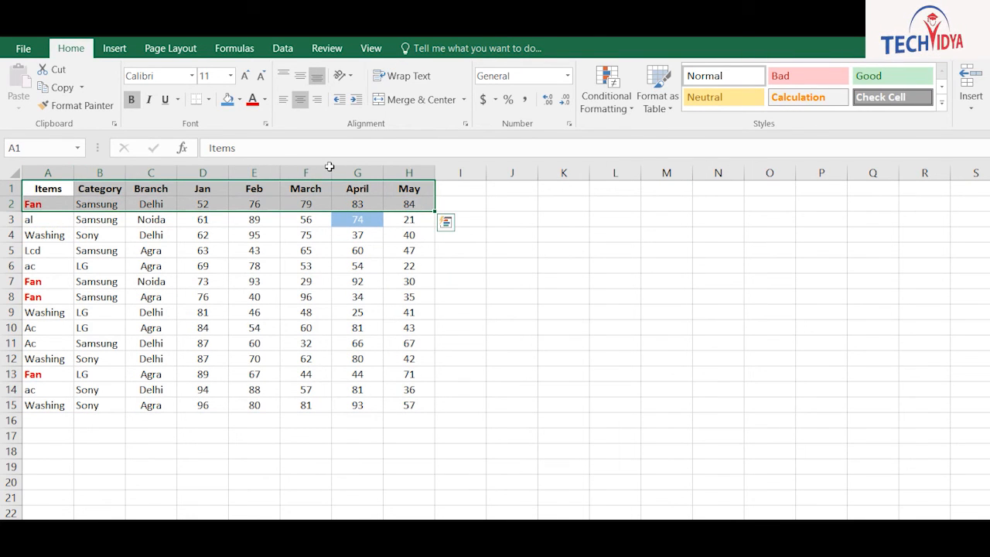
{"action": "left_click", "coordinate": [110, 48]}
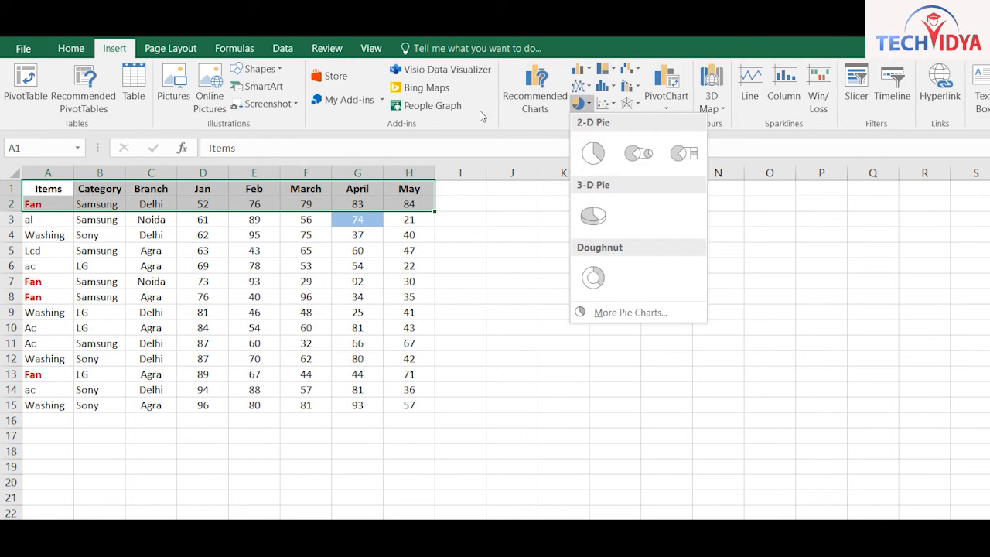
{"action": "left_click", "coordinate": [580, 103]}
{"action": "left_click", "coordinate": [593, 215]}
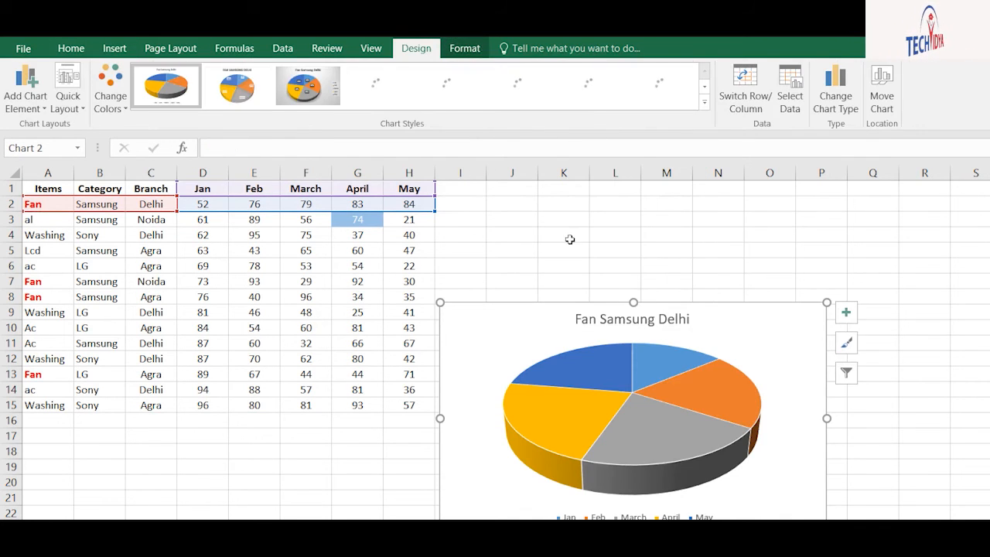
Place the pie chart beside the table and add data labels to its slices
{"action": "left_click_drag", "start_coordinate": [749, 322], "coordinate": [798, 279]}
{"action": "left_click_drag", "start_coordinate": [639, 223], "coordinate": [691, 204]}
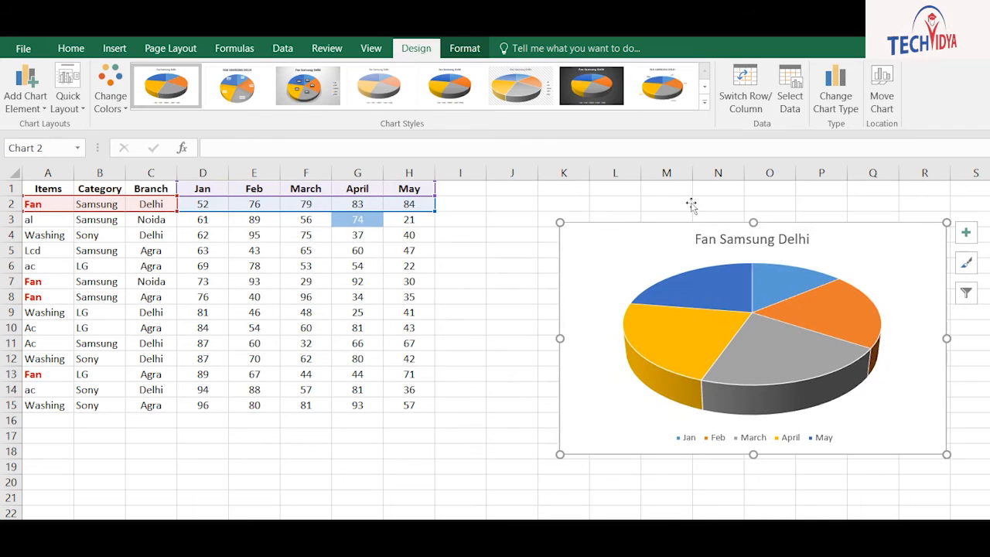
{"action": "left_click", "coordinate": [803, 223]}
{"action": "left_click", "coordinate": [804, 272]}
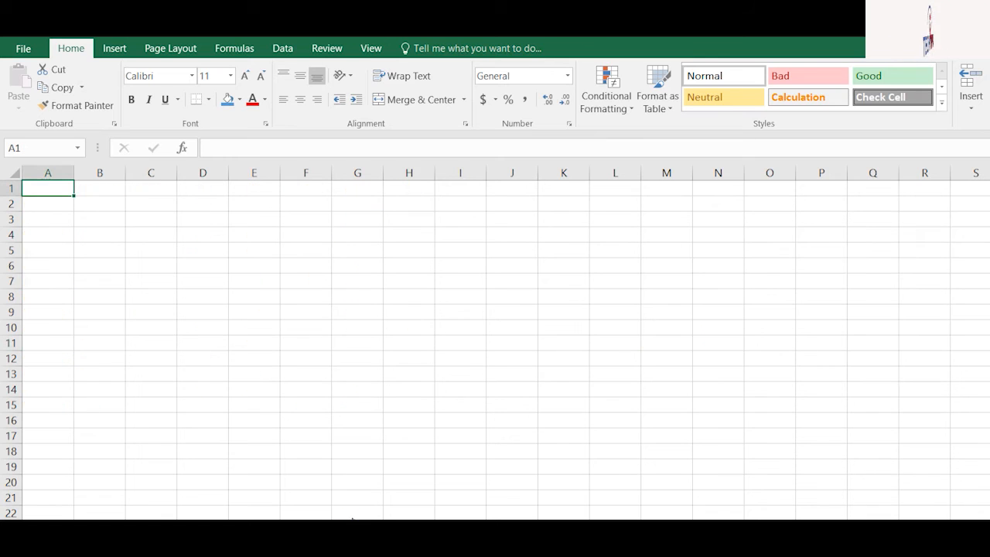
Enter the headers Item, Jan, feb, march and april across row 1
{"action": "type", "text": "Name"}
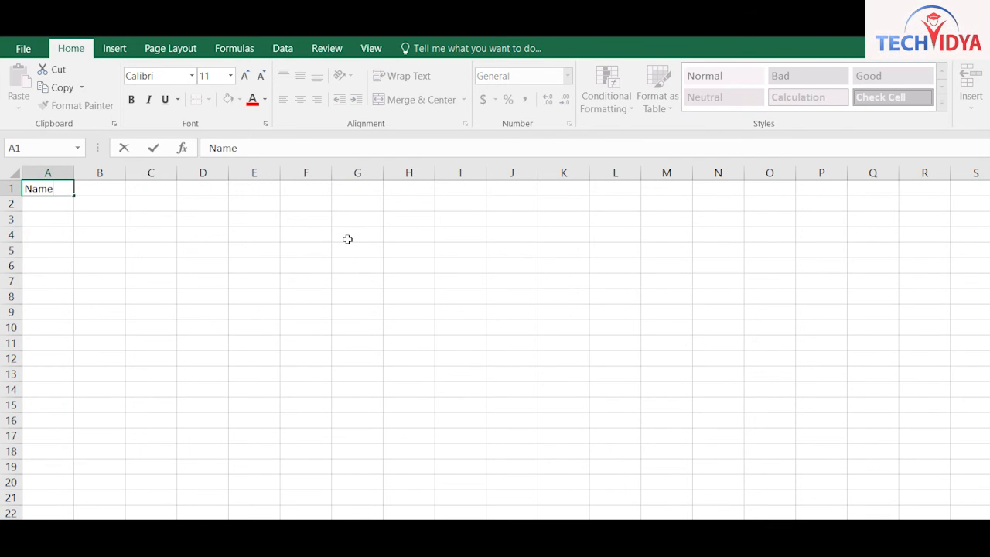
{"action": "key", "text": "Tab"}
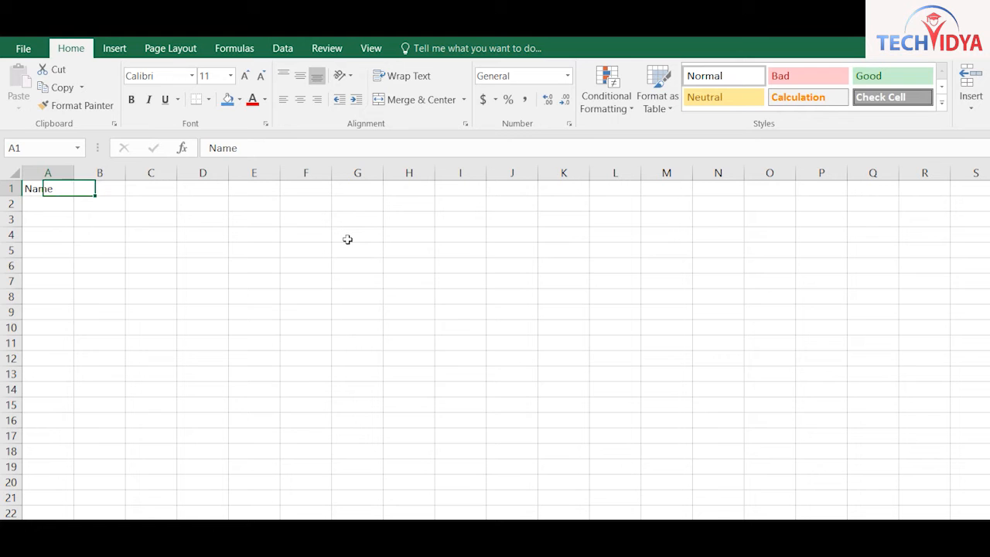
{"action": "type", "text": "Item"}
{"action": "key", "text": "Tab"}
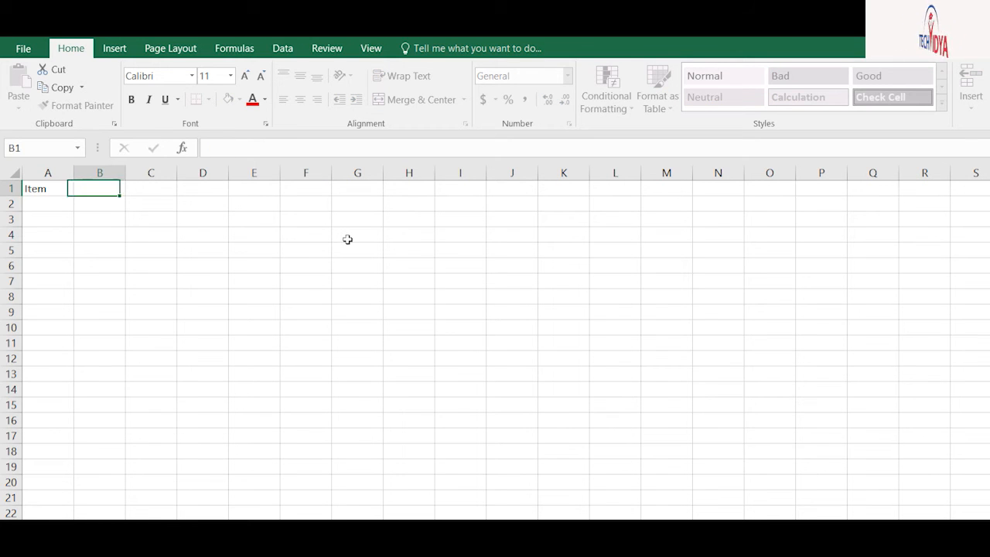
{"action": "type", "text": "Jan"}
{"action": "key", "text": "Tab"}
{"action": "type", "text": "feb"}
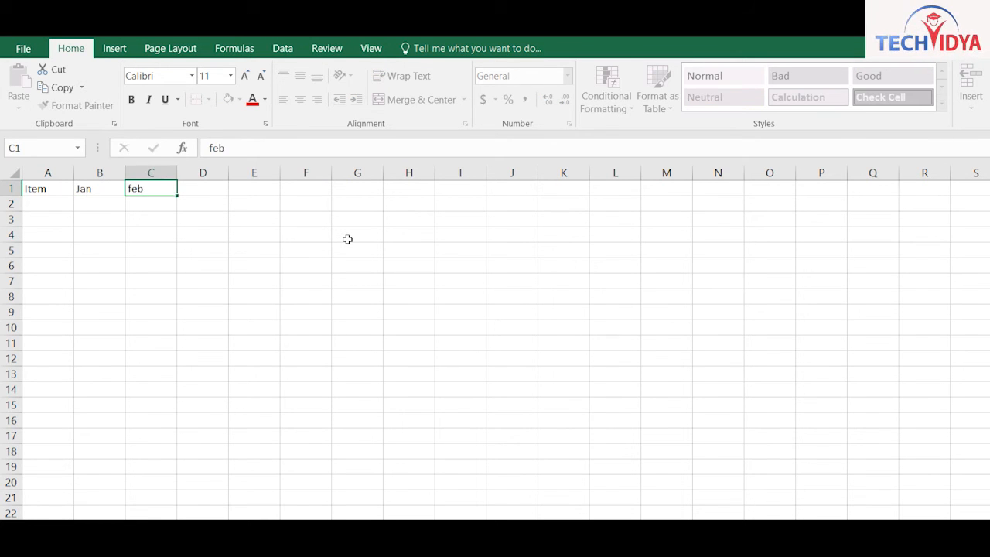
{"action": "key", "text": "Tab"}
{"action": "type", "text": "march"}
{"action": "key", "text": "Tab"}
{"action": "type", "text": "ap"}
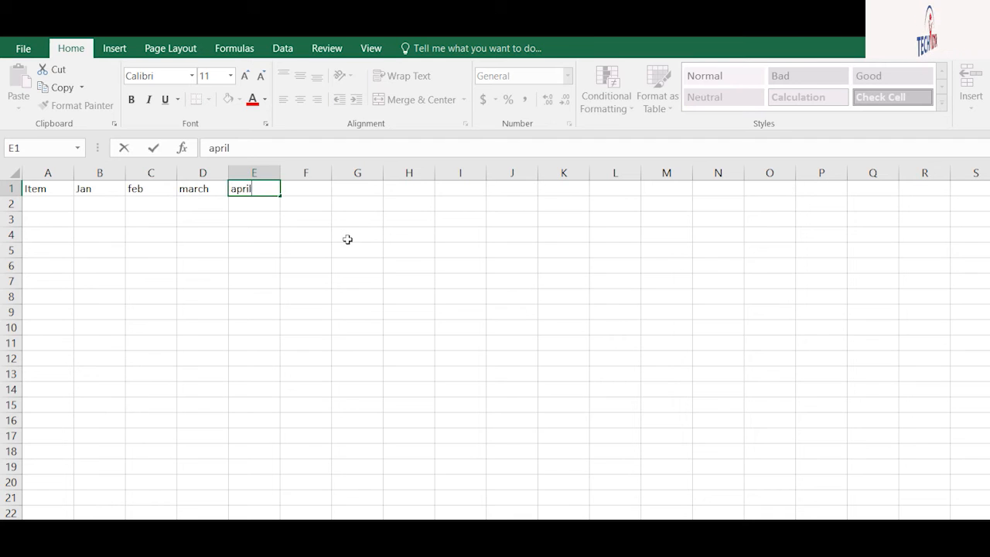
{"action": "type", "text": "ril"}
{"action": "key", "text": "Return"}
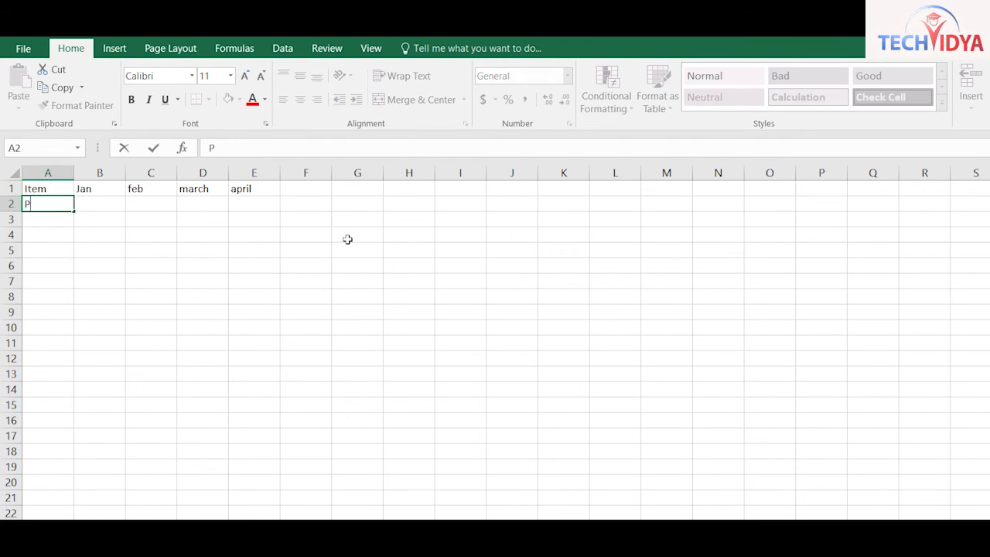
Fill row 2 with Phone and its values 74, 85, 85, 66
{"action": "type", "text": "Phone"}
{"action": "key", "text": "Tab"}
{"action": "type", "text": "74"}
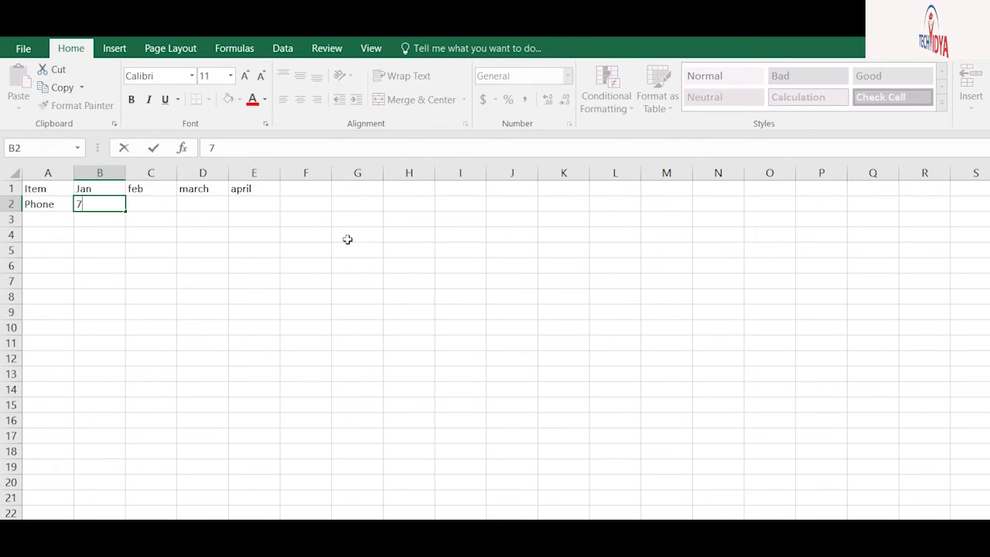
{"action": "key", "text": "Tab"}
{"action": "type", "text": "85"}
{"action": "key", "text": "Tab"}
{"action": "key", "text": "ctrl+r"}
{"action": "key", "text": "Tab"}
{"action": "type", "text": "66"}
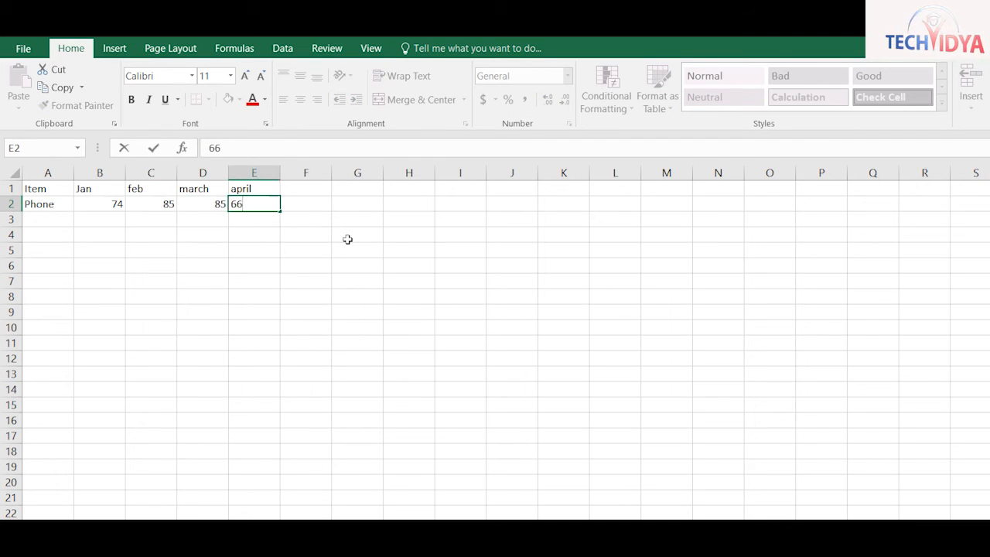
{"action": "key", "text": "Return"}
Fill row 3 with Ac values 65, 58, 74, 56, then select A1:E3
{"action": "type", "text": "Ac"}
{"action": "key", "text": "Tab"}
{"action": "type", "text": "65"}
{"action": "key", "text": "Tab"}
{"action": "type", "text": "58"}
{"action": "key", "text": "Tab"}
{"action": "type", "text": "74"}
{"action": "key", "text": "Tab"}
{"action": "type", "text": "56"}
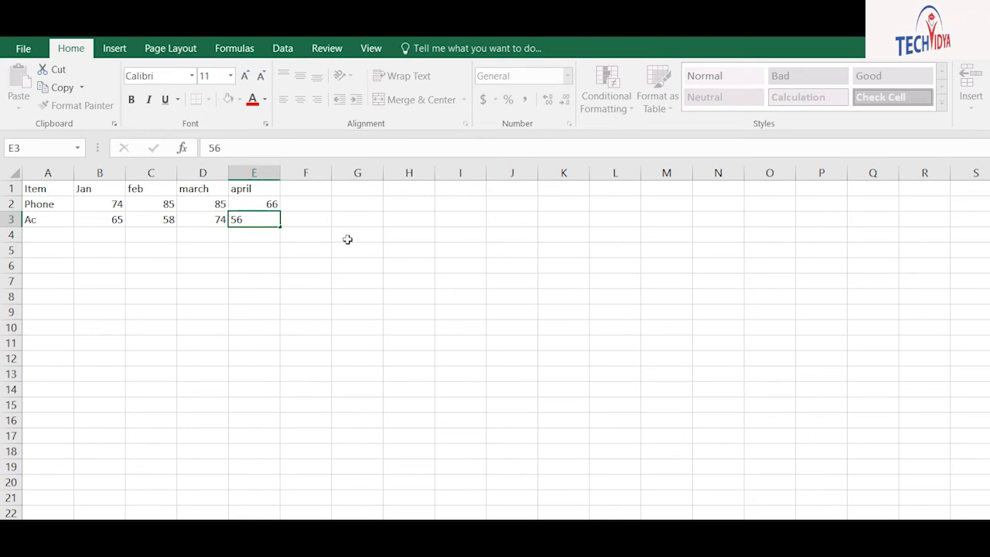
{"action": "key", "text": "Tab"}
{"action": "left_click_drag", "start_coordinate": [35, 188], "coordinate": [263, 219]}
Insert a stacked column chart of the table and move it beside the table
{"action": "left_click", "coordinate": [113, 48]}
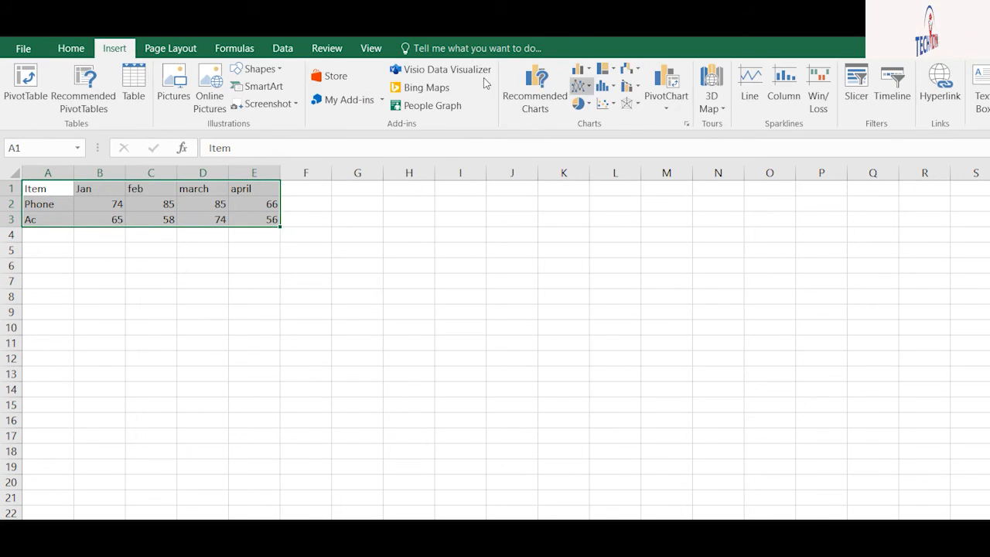
{"action": "left_click", "coordinate": [580, 69]}
{"action": "left_click", "coordinate": [638, 119]}
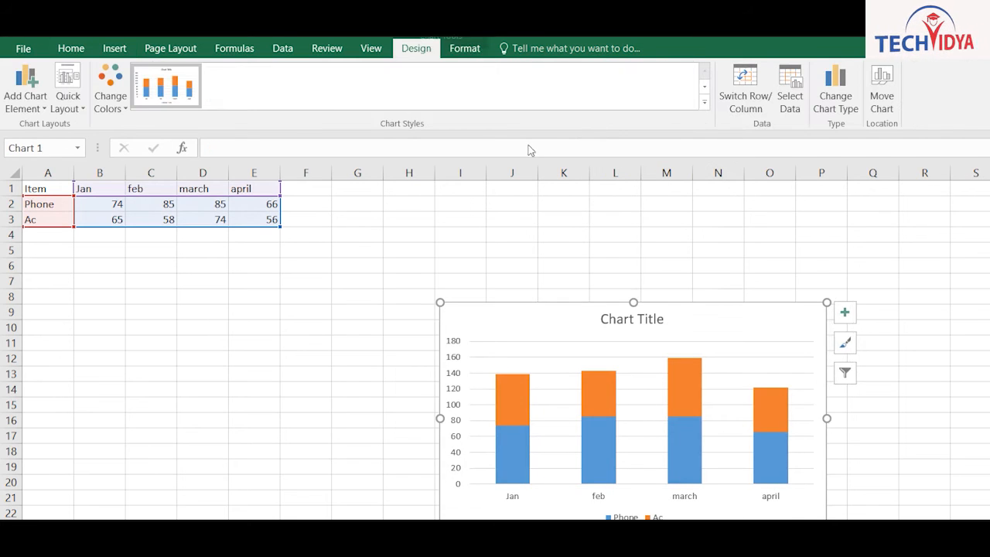
{"action": "left_click_drag", "start_coordinate": [517, 365], "coordinate": [665, 281]}
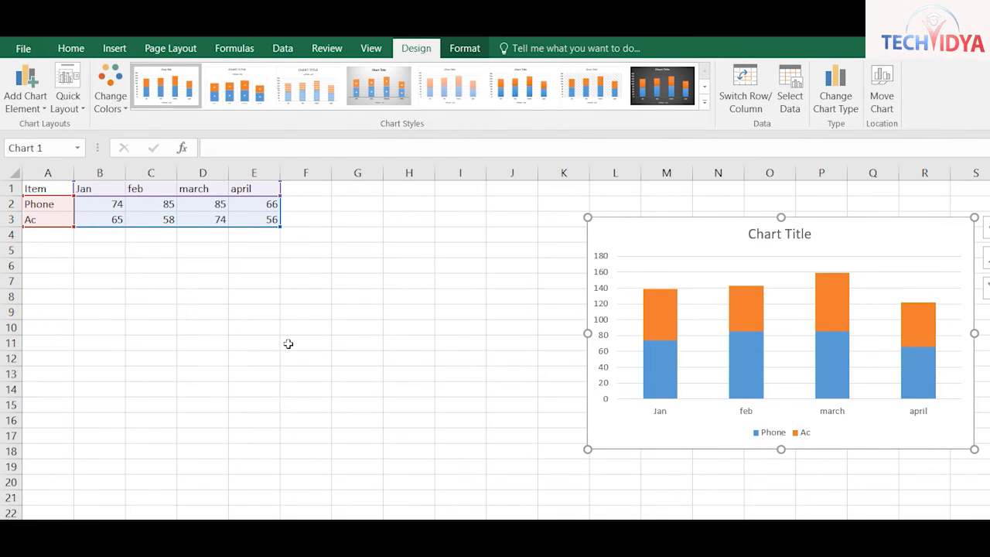
{"action": "left_click", "coordinate": [357, 420]}
Add a Fan row in A4 with values 36, 65, 74, 85
{"action": "left_click", "coordinate": [48, 234]}
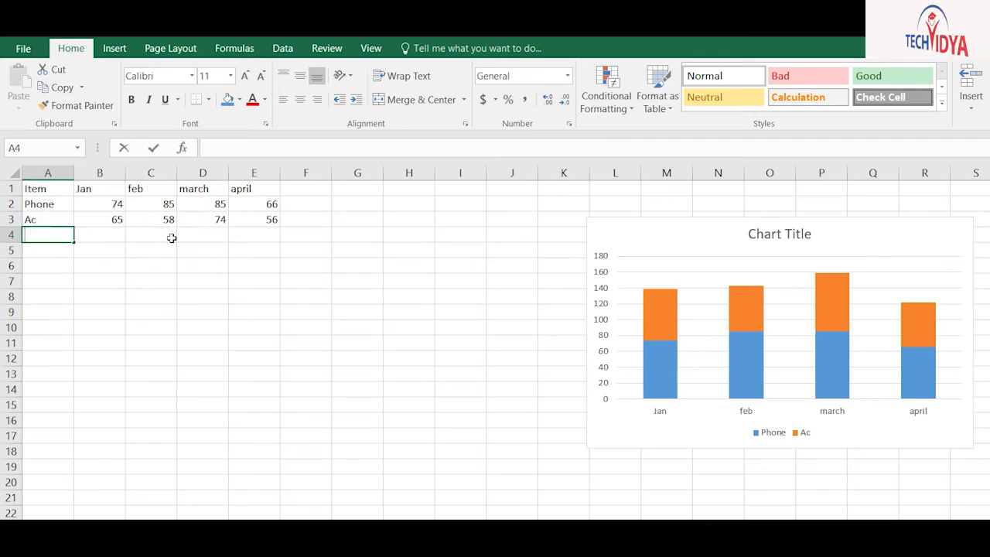
{"action": "type", "text": "Fan"}
{"action": "key", "text": "Tab"}
{"action": "type", "text": "3"}
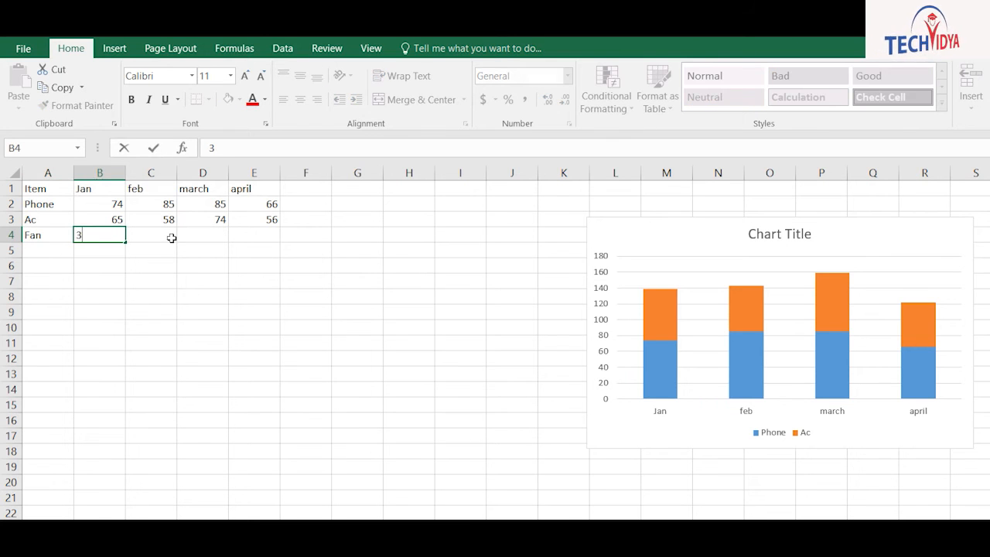
{"action": "type", "text": "6\t65\t74\t85\t5"}
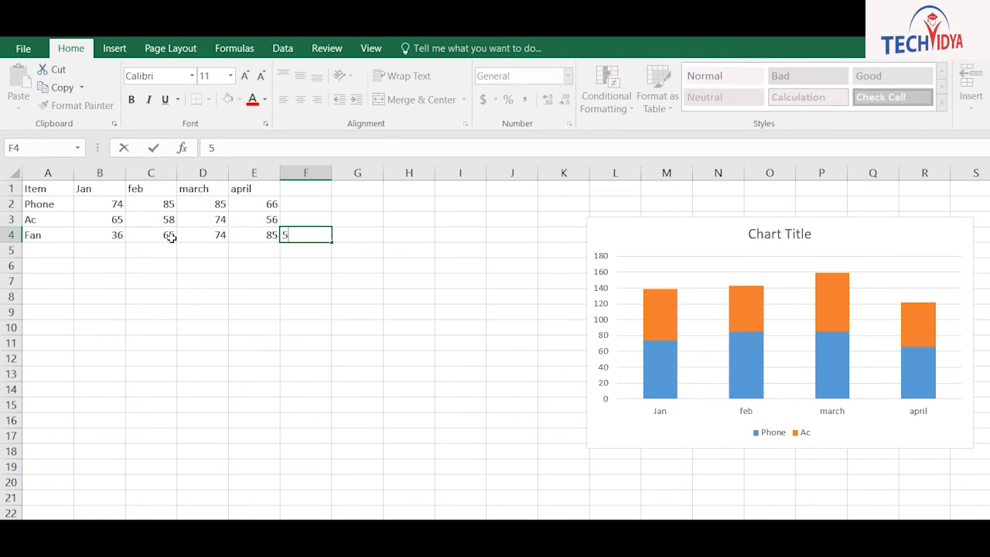
{"action": "key", "text": "Escape"}
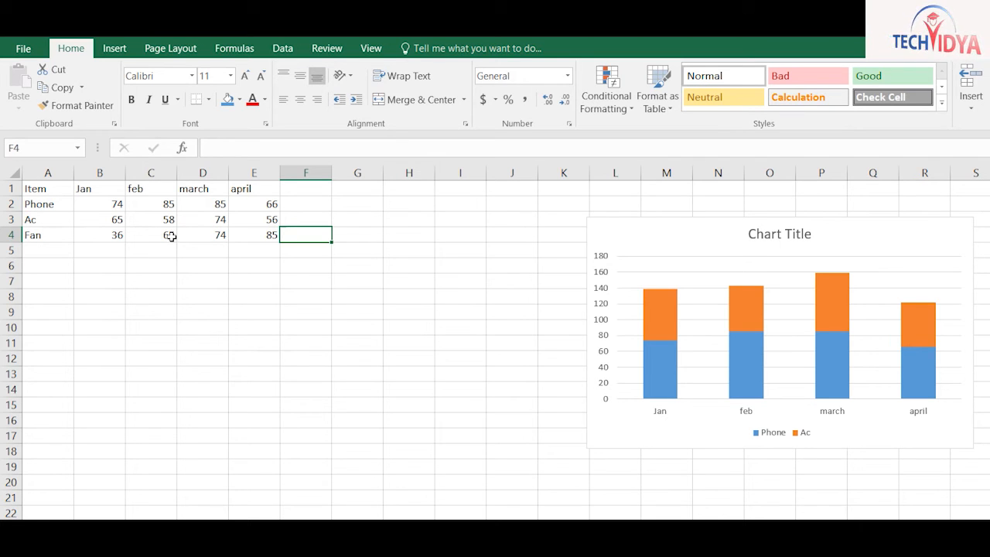
Extend the chart's data range to A1:E4 so the Fan row is included
{"action": "left_click", "coordinate": [710, 192]}
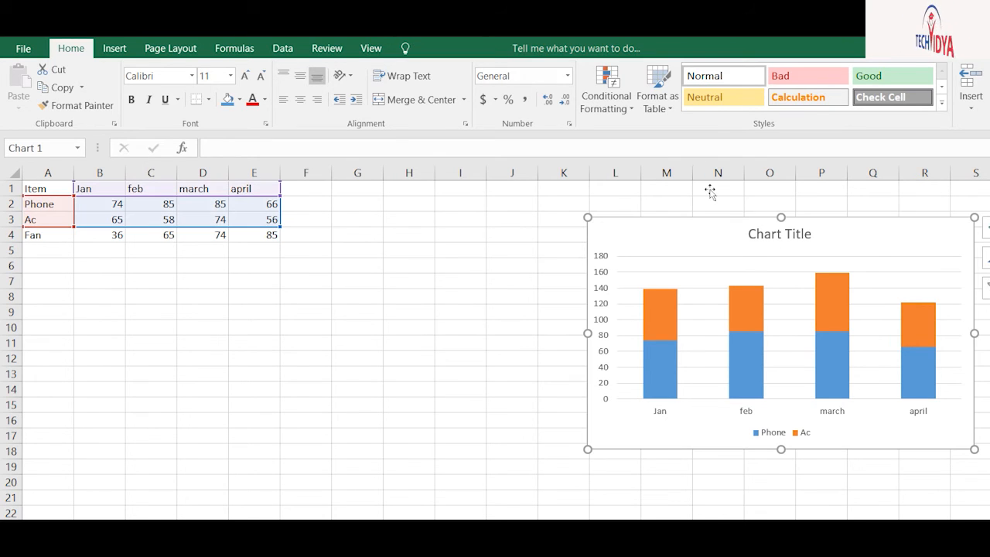
{"action": "left_click", "coordinate": [460, 48]}
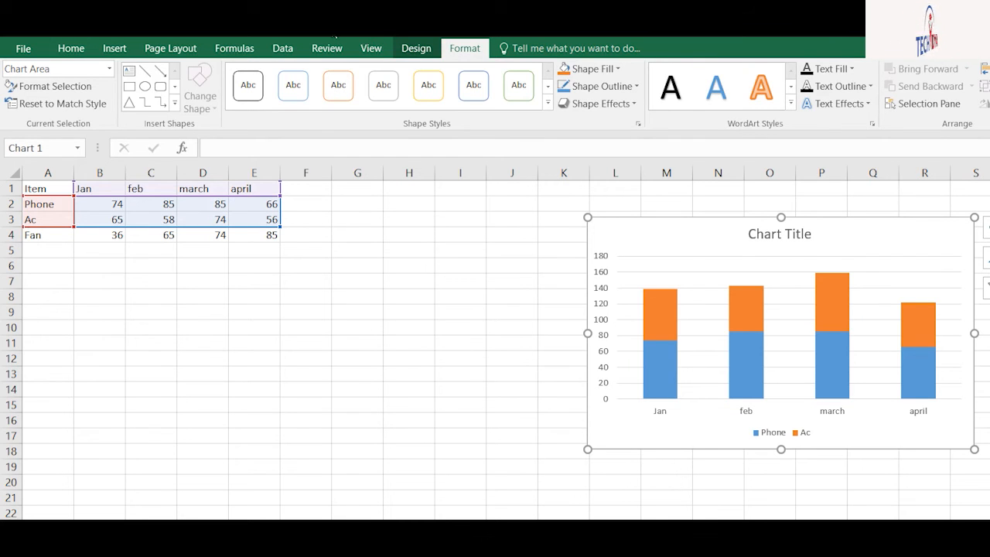
{"action": "left_click", "coordinate": [416, 48]}
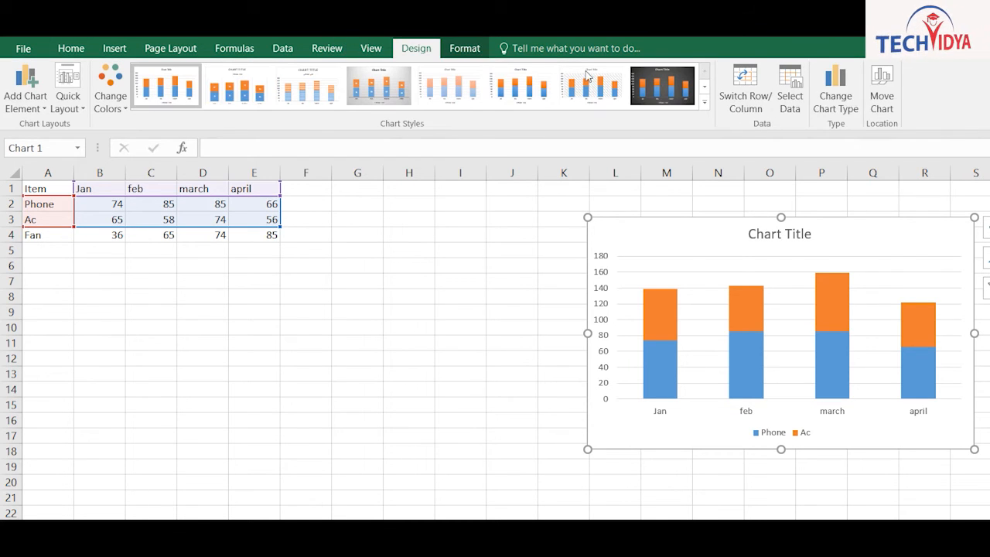
{"action": "left_click", "coordinate": [790, 89]}
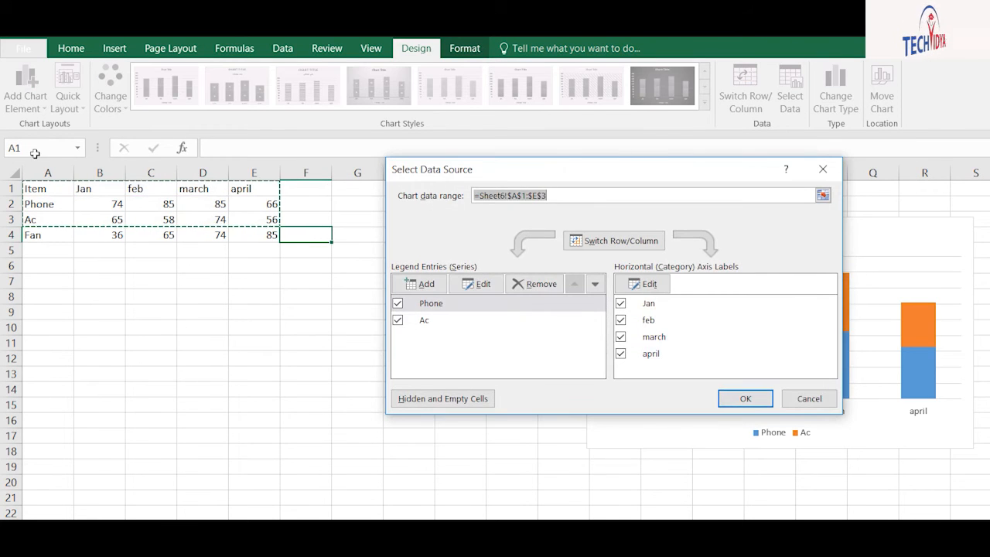
{"action": "left_click_drag", "start_coordinate": [34, 189], "coordinate": [267, 235]}
{"action": "left_click", "coordinate": [745, 398]}
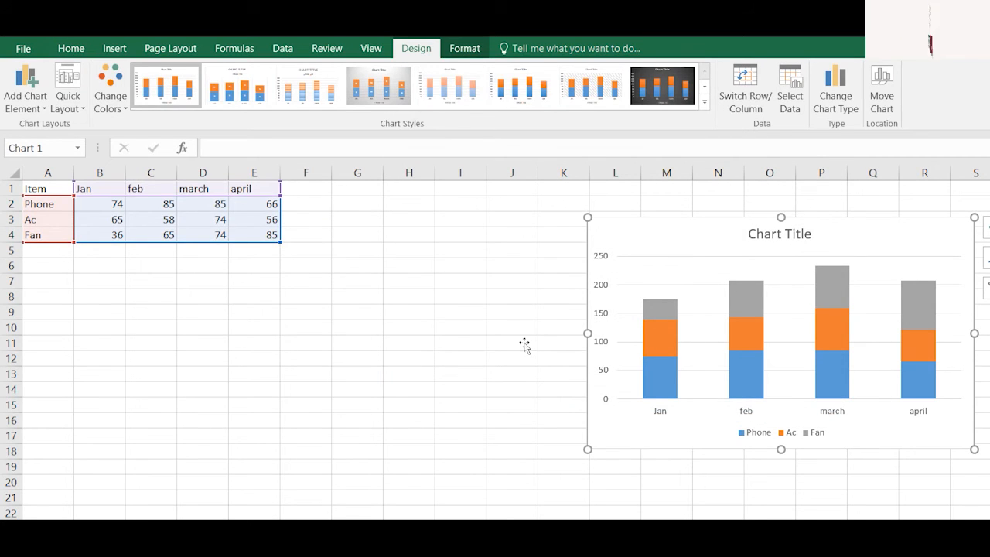
{"action": "left_click", "coordinate": [253, 358]}
Copy the Item table A1:E4 and paste it into a new worksheet
{"action": "left_click_drag", "start_coordinate": [35, 189], "coordinate": [267, 234]}
{"action": "key", "text": "ctrl+c"}
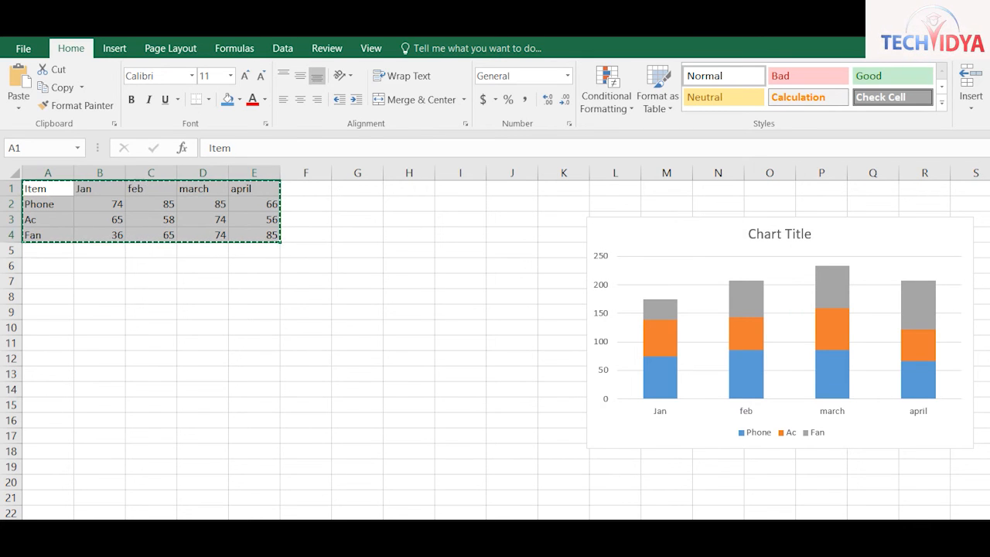
{"action": "key", "text": "shift+F11"}
{"action": "key", "text": "ctrl+v"}
Format the pasted data as a light-styled table with headers and hide its filter buttons
{"action": "left_click", "coordinate": [135, 200]}
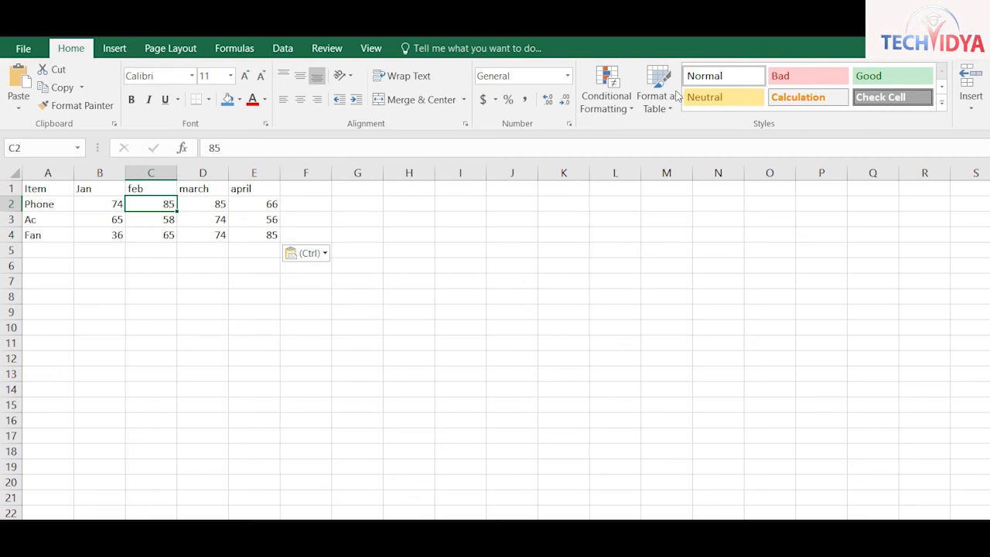
{"action": "left_click", "coordinate": [658, 92]}
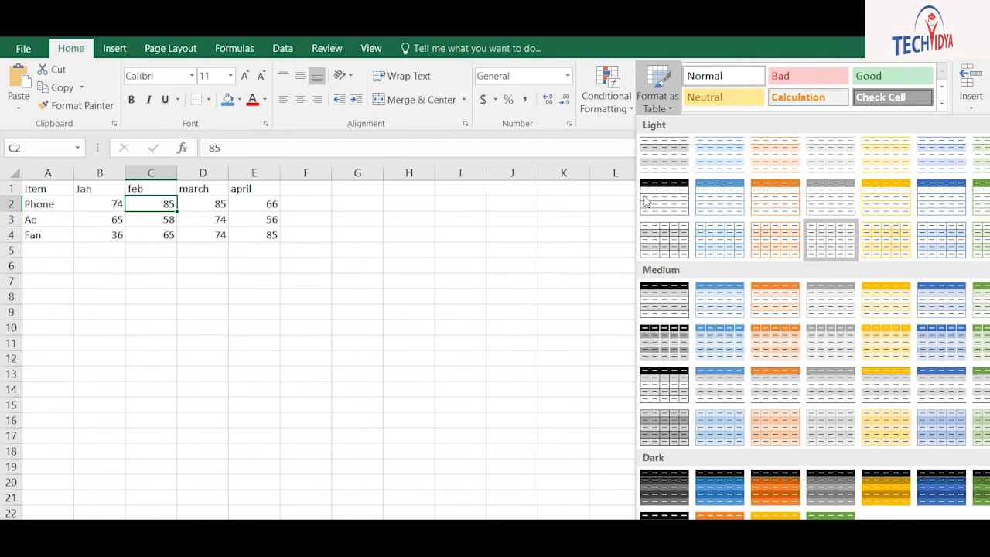
{"action": "left_click", "coordinate": [942, 155]}
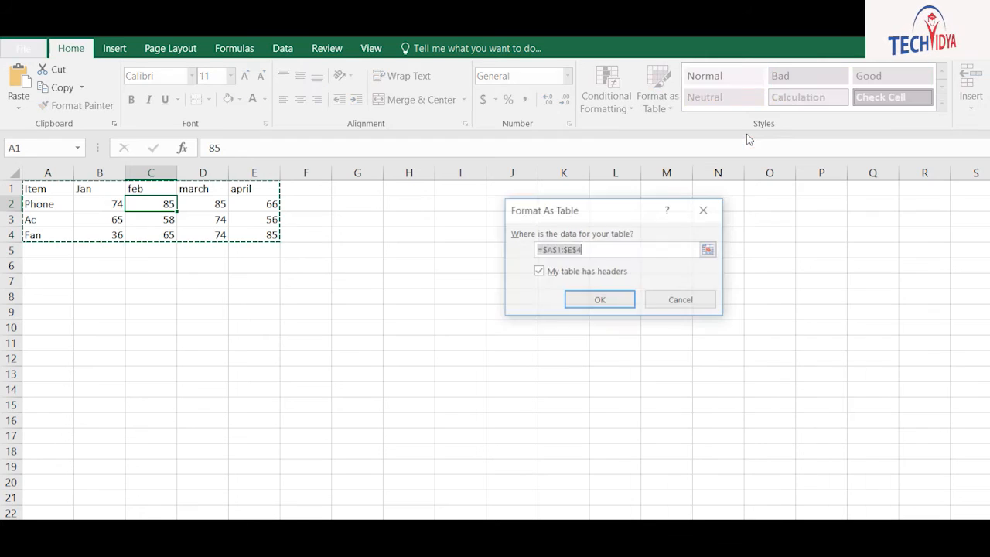
{"action": "key", "text": "Return"}
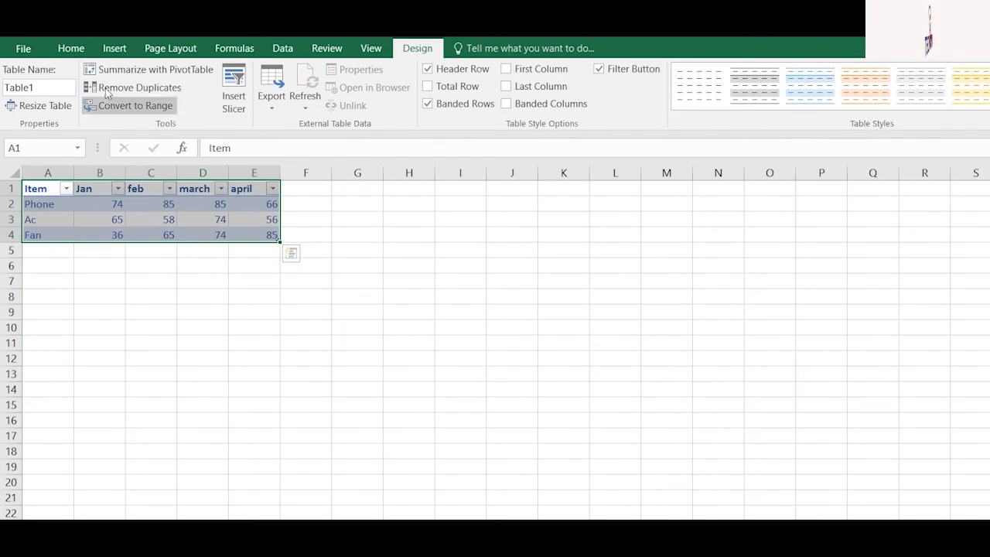
{"action": "left_click", "coordinate": [70, 48]}
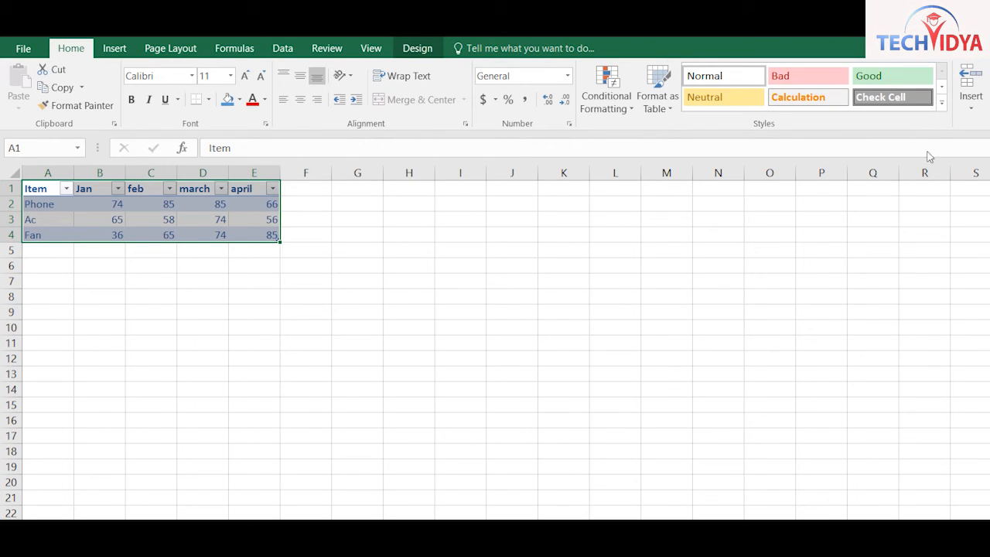
{"action": "key", "text": "ctrl+shift+l"}
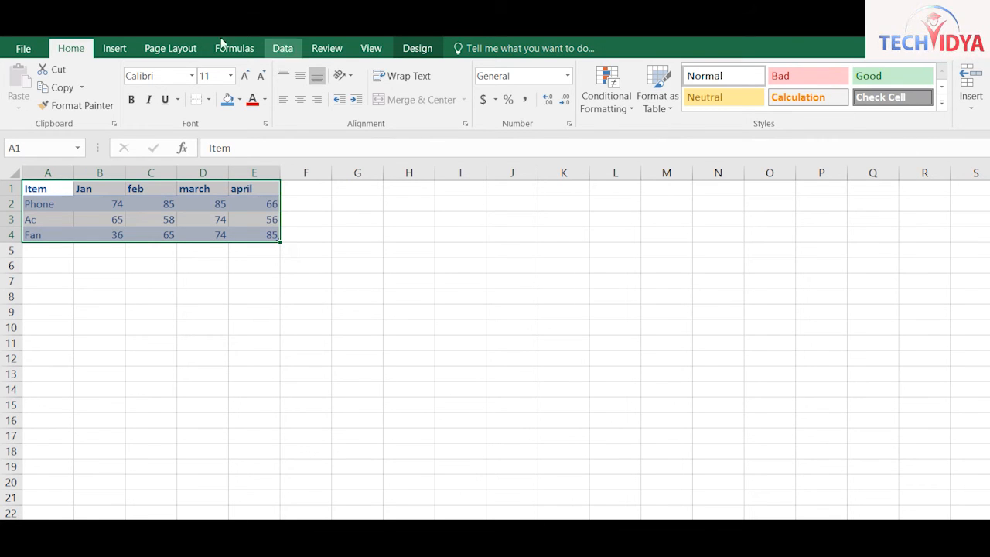
Clear the table's style back to plain and select A1:E4
{"action": "left_click", "coordinate": [418, 48]}
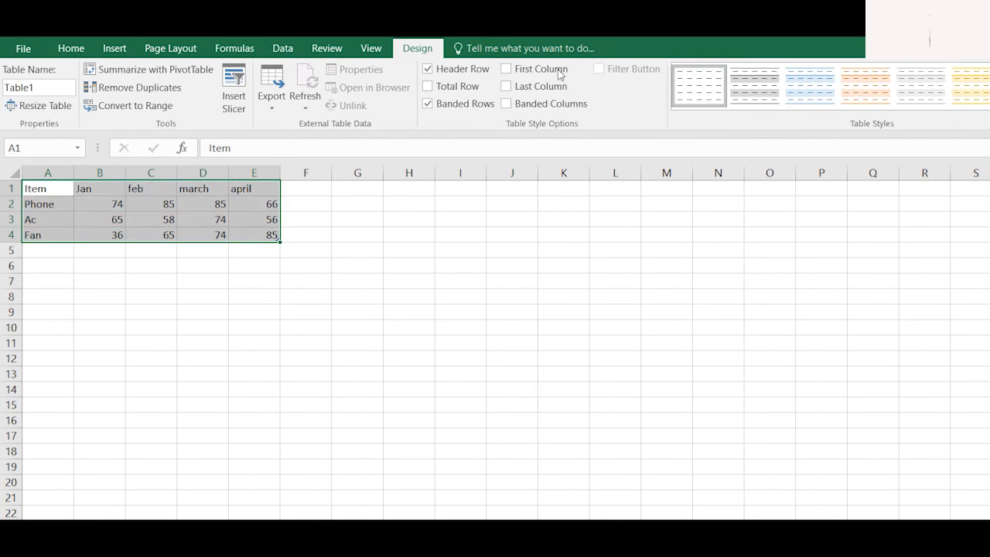
{"action": "left_click", "coordinate": [461, 250]}
{"action": "mouse_move", "coordinate": [47, 189]}
{"action": "left_mouse_down"}
{"action": "mouse_move", "coordinate": [253, 218]}
{"action": "mouse_move", "coordinate": [256, 235]}
{"action": "left_mouse_up"}
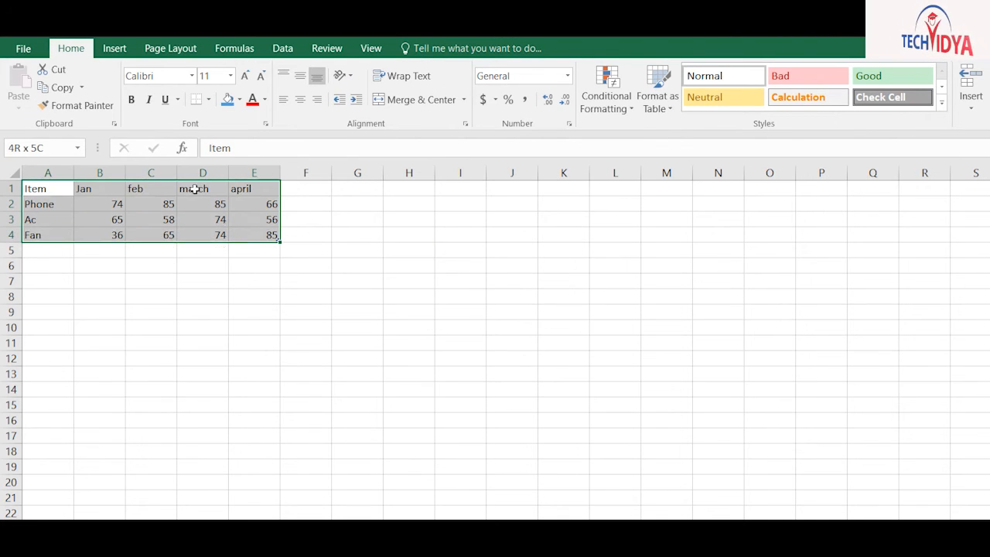
Insert a 2-D stacked column chart of the table and place it to the right
{"action": "left_click", "coordinate": [113, 47]}
{"action": "left_click", "coordinate": [581, 68]}
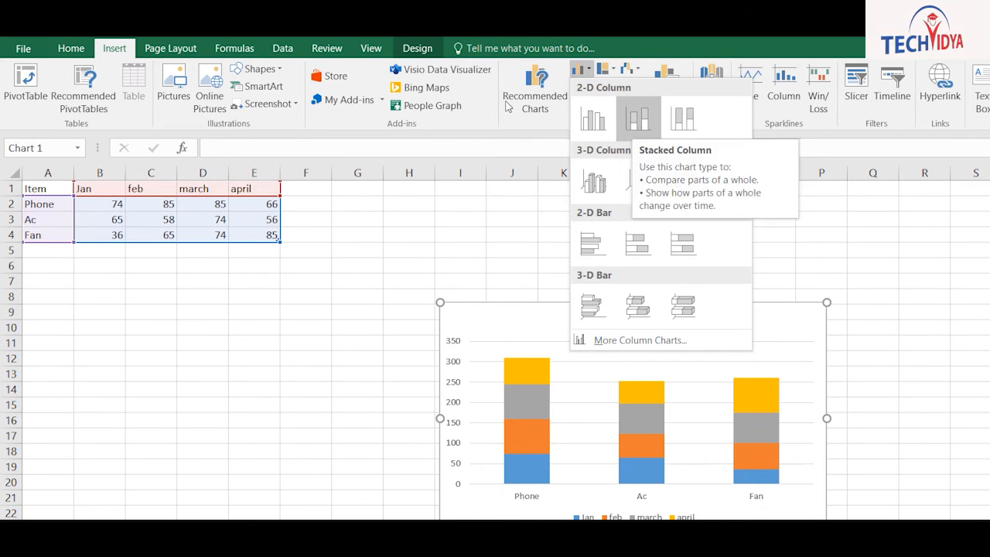
{"action": "left_click", "coordinate": [638, 117]}
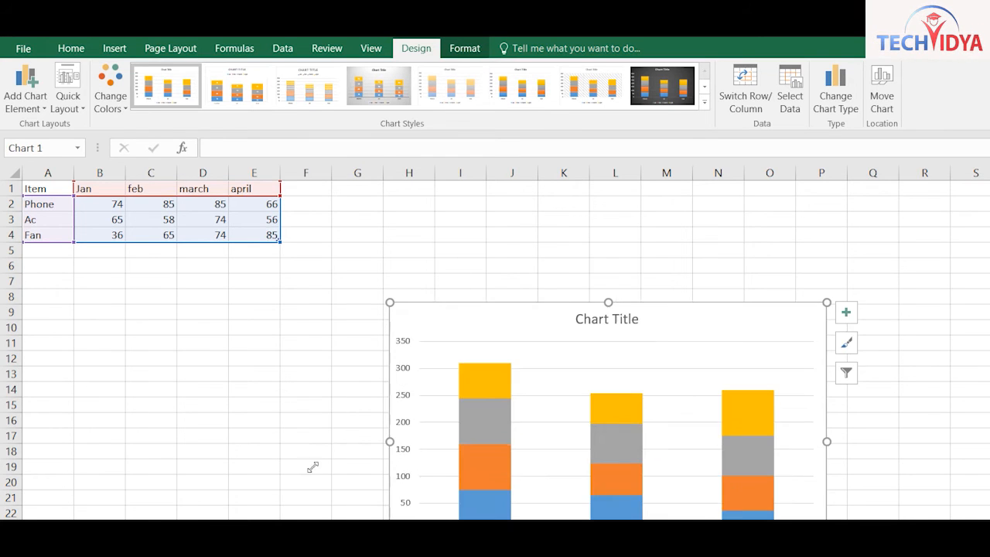
{"action": "left_click_drag", "start_coordinate": [558, 305], "coordinate": [719, 200]}
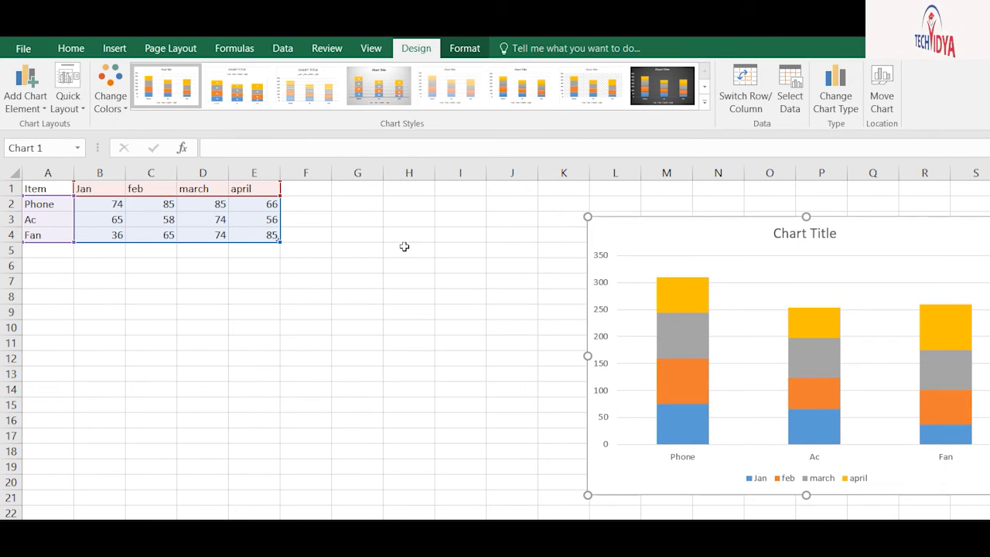
{"action": "left_click", "coordinate": [302, 312]}
{"action": "left_click", "coordinate": [48, 250]}
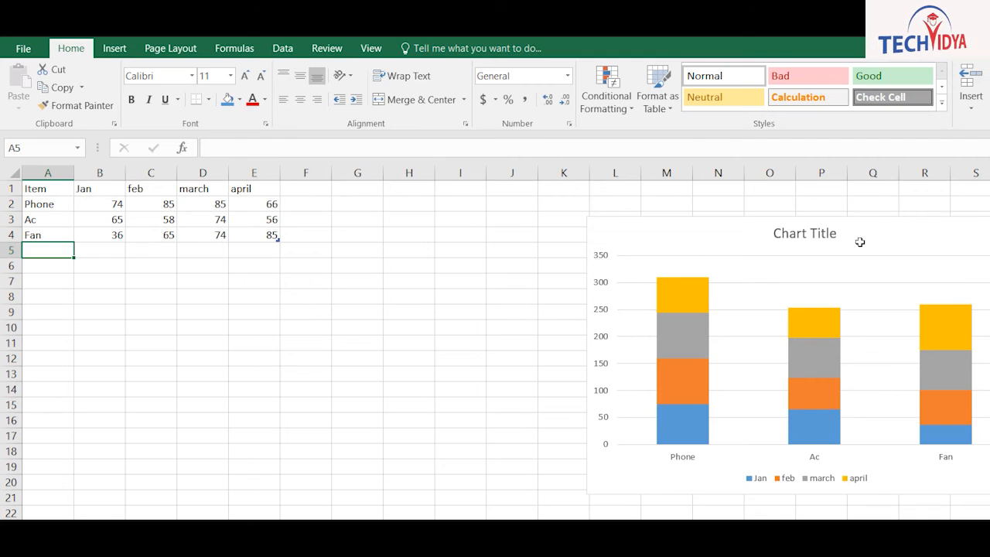
Enter Fridge with 65, 58, 74 and 55 across A5:E5
{"action": "type", "text": "Fridge"}
{"action": "key", "text": "Tab"}
{"action": "type", "text": "65"}
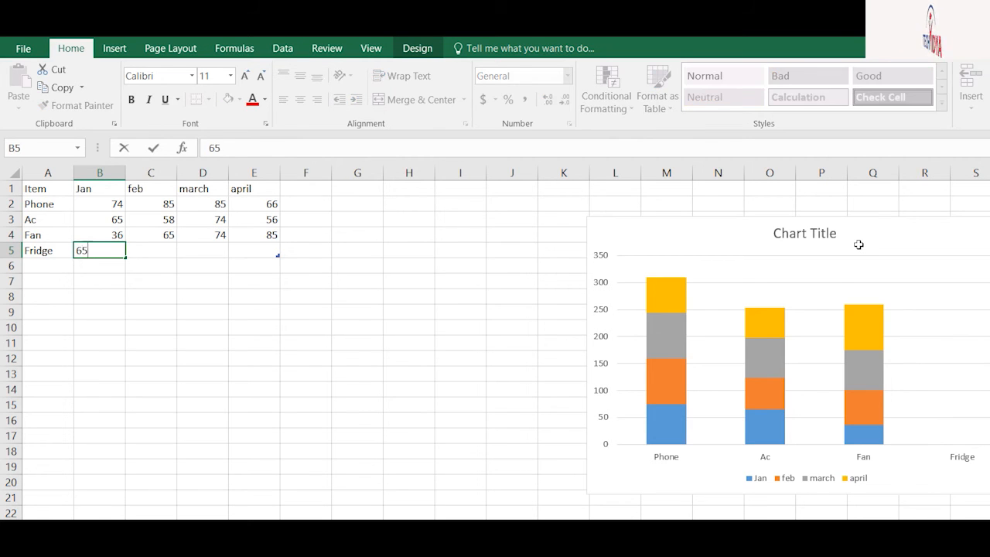
{"action": "key", "text": "Tab"}
{"action": "type", "text": "58"}
{"action": "key", "text": "Tab"}
{"action": "type", "text": "74"}
{"action": "key", "text": "Tab"}
{"action": "type", "text": "55"}
{"action": "key", "text": "Return"}
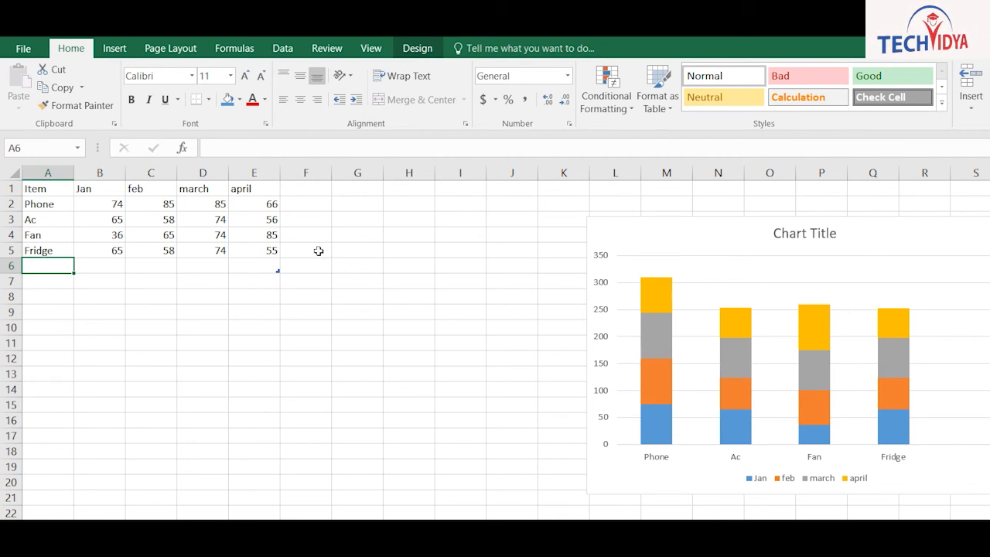
{"action": "left_click", "coordinate": [254, 420]}
{"action": "left_click", "coordinate": [96, 48]}
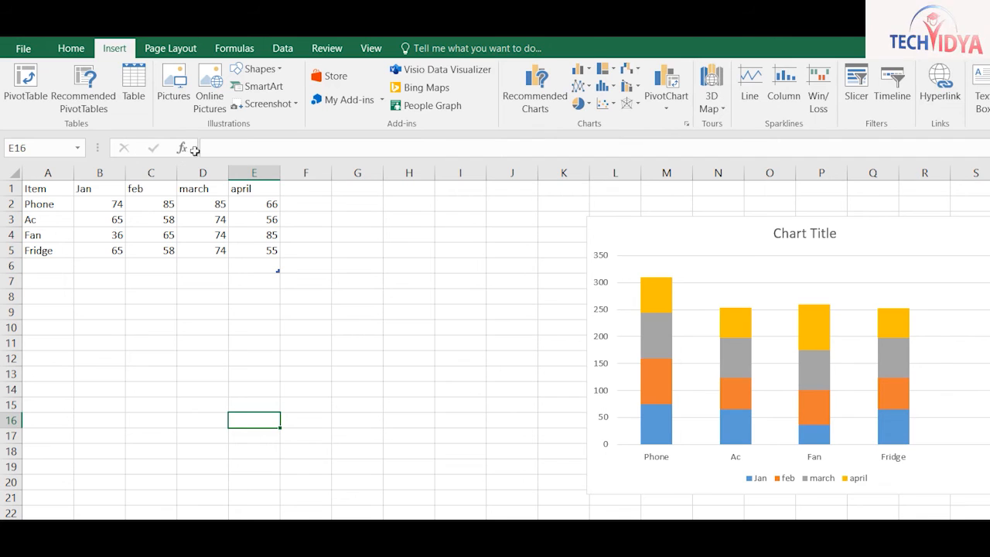
Link the april heading in E1 to Book1 in the Desktop EXCEL folder
{"action": "left_click", "coordinate": [236, 188]}
{"action": "left_click", "coordinate": [941, 87]}
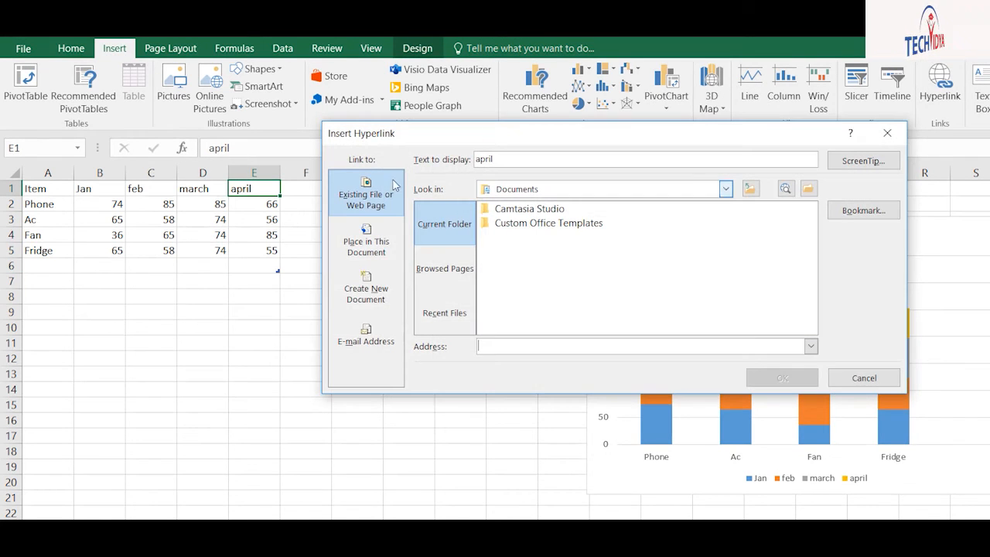
{"action": "left_click", "coordinate": [725, 189]}
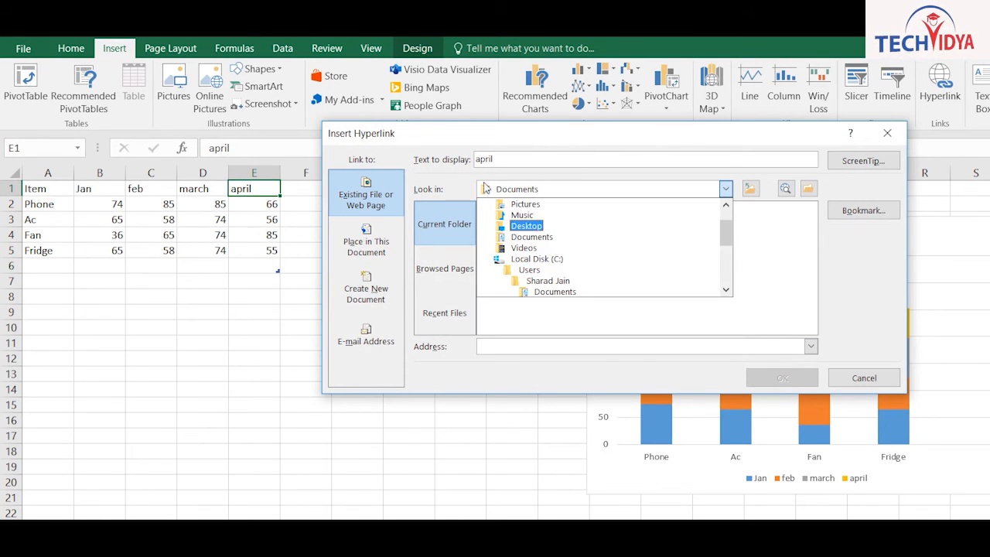
{"action": "left_click", "coordinate": [526, 226]}
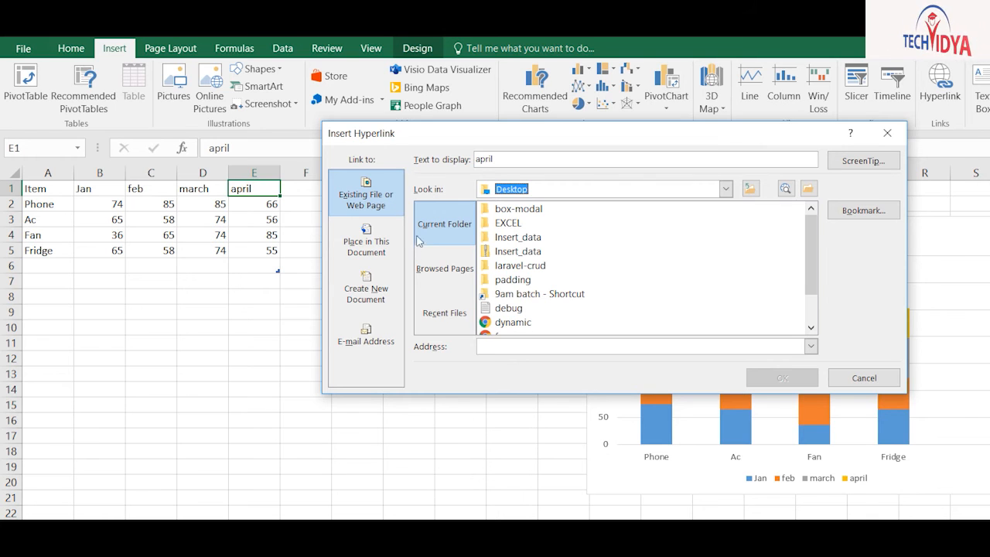
{"action": "double_click", "coordinate": [510, 223]}
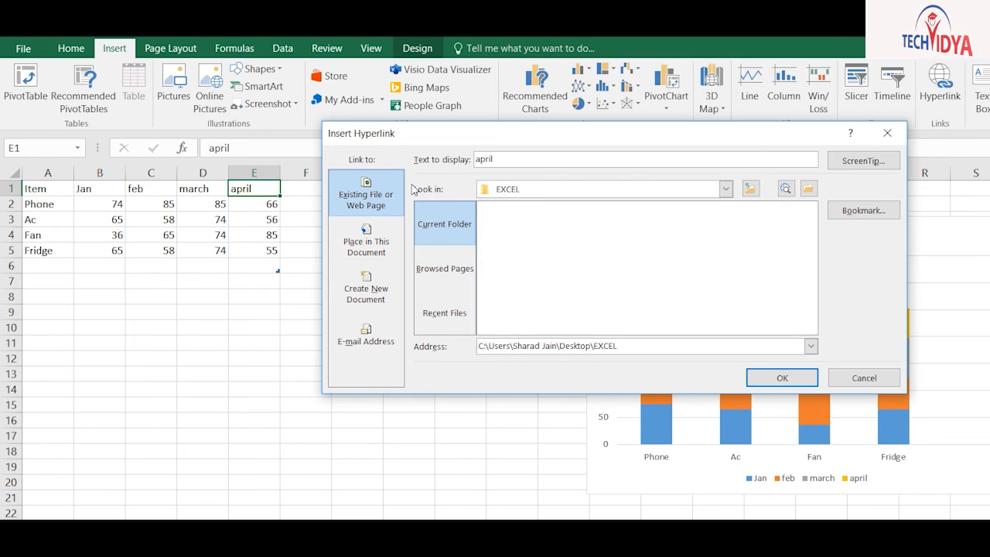
{"action": "left_click", "coordinate": [508, 209]}
{"action": "left_click", "coordinate": [782, 378]}
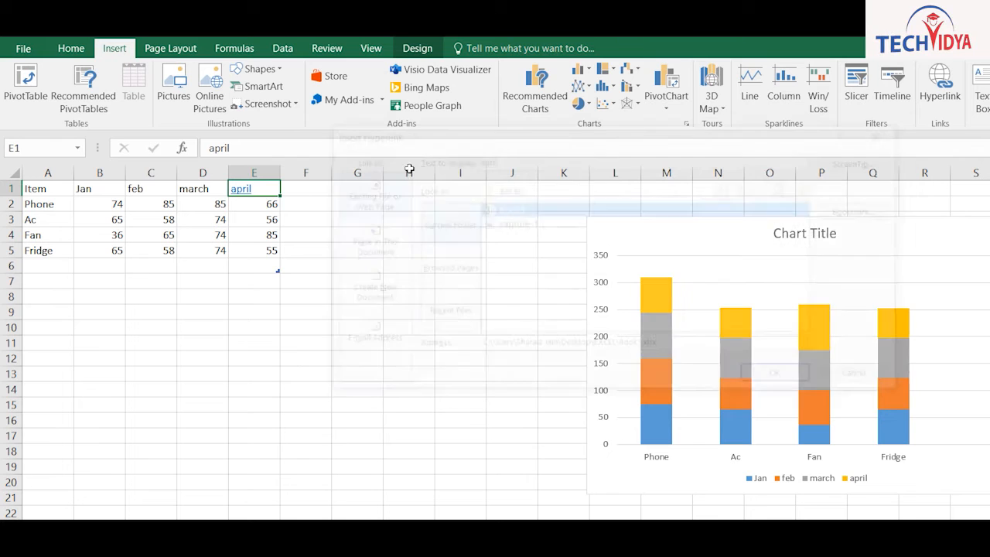
Follow the april hyperlink to open Book1, then close Book1 again
{"action": "left_click", "coordinate": [243, 189]}
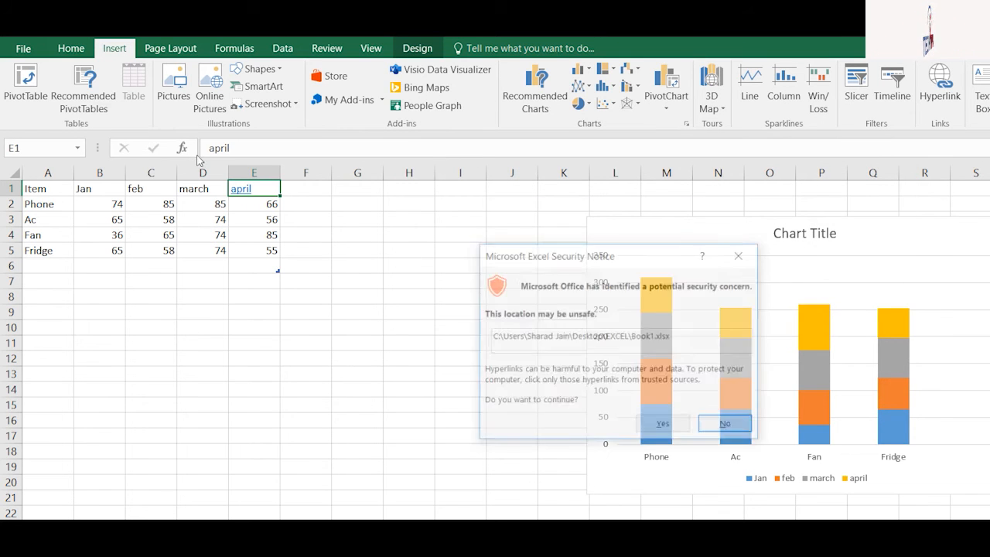
{"action": "left_click", "coordinate": [665, 425]}
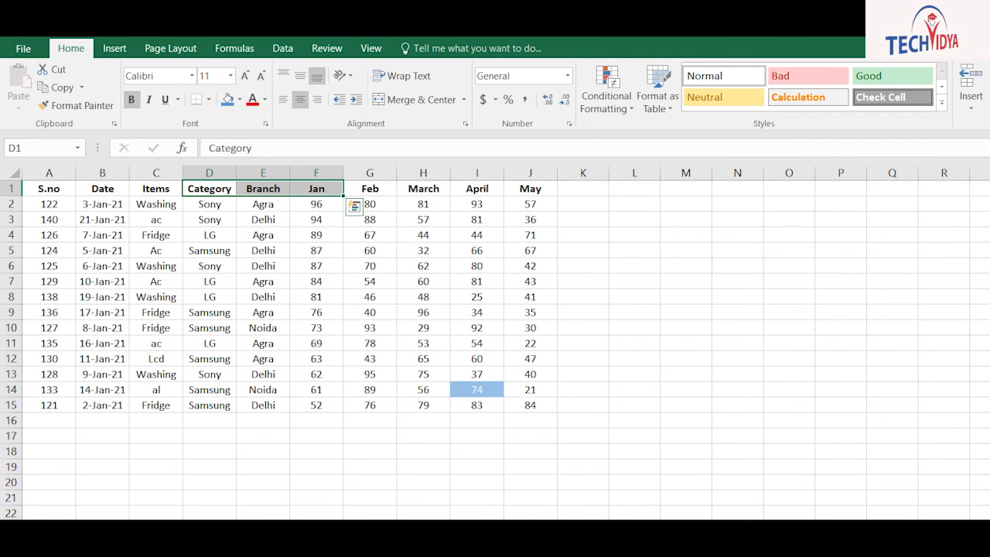
{"action": "key", "text": "alt+F4"}
{"action": "left_click", "coordinate": [555, 385]}
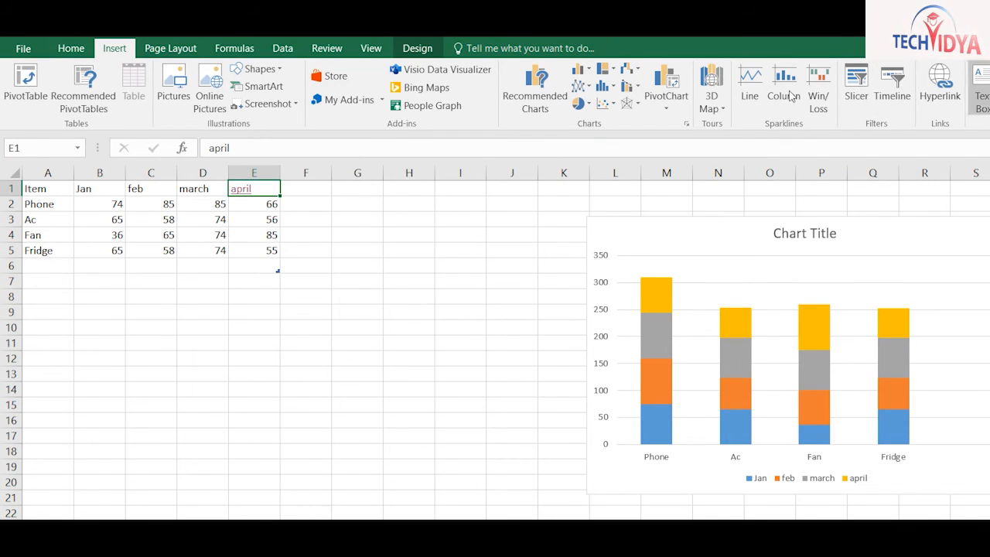
{"action": "left_click_drag", "start_coordinate": [266, 338], "coordinate": [524, 469]}
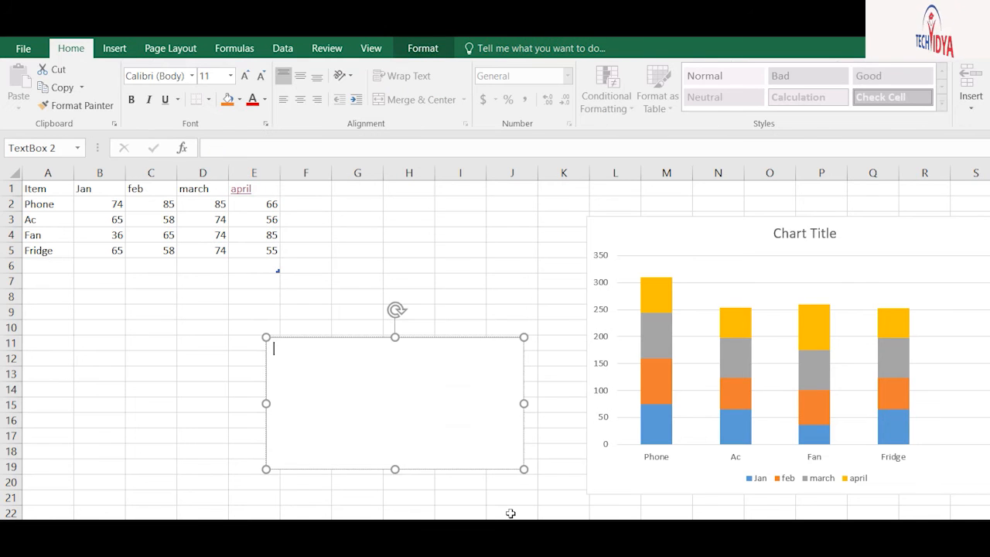
{"action": "type", "text": "fsfasdASDasdASD"}
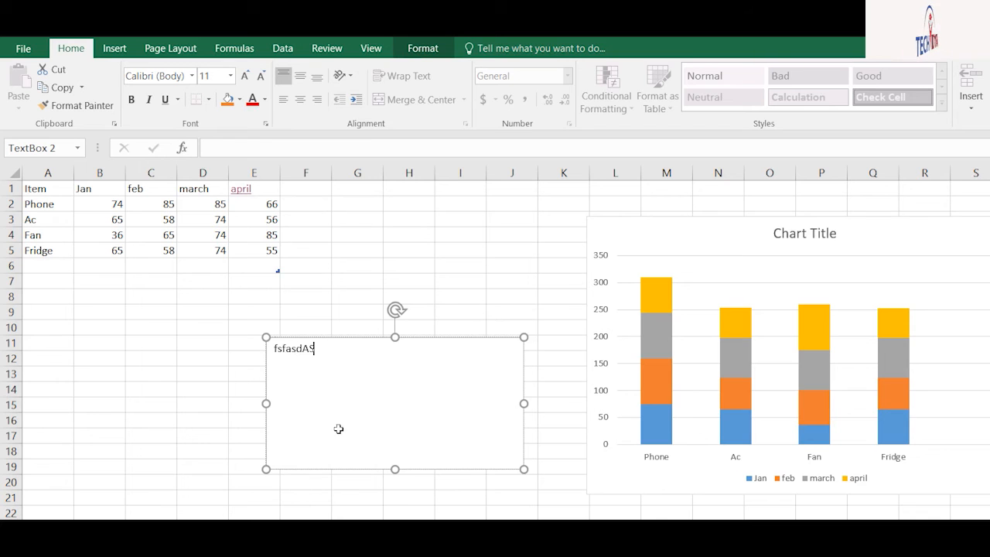
{"action": "left_click", "coordinate": [402, 542]}
{"action": "left_click", "coordinate": [358, 348]}
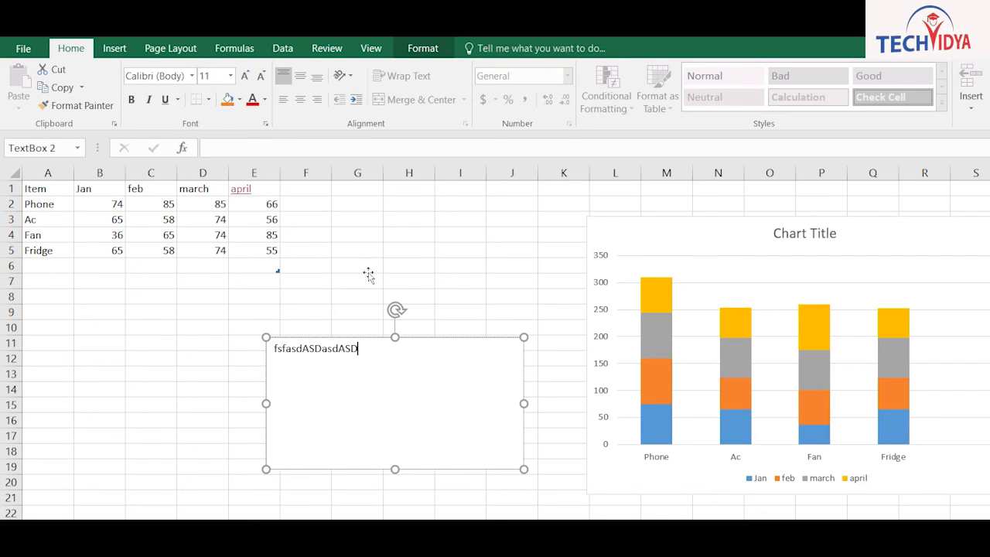
{"action": "left_click", "coordinate": [420, 48]}
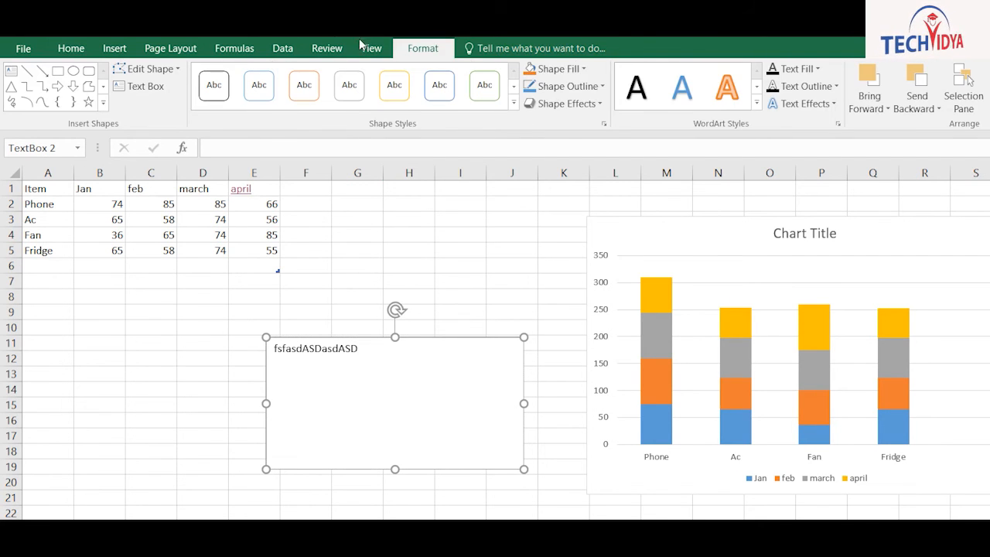
{"action": "left_click", "coordinate": [529, 69]}
{"action": "left_click", "coordinate": [584, 69]}
{"action": "left_click", "coordinate": [548, 263]}
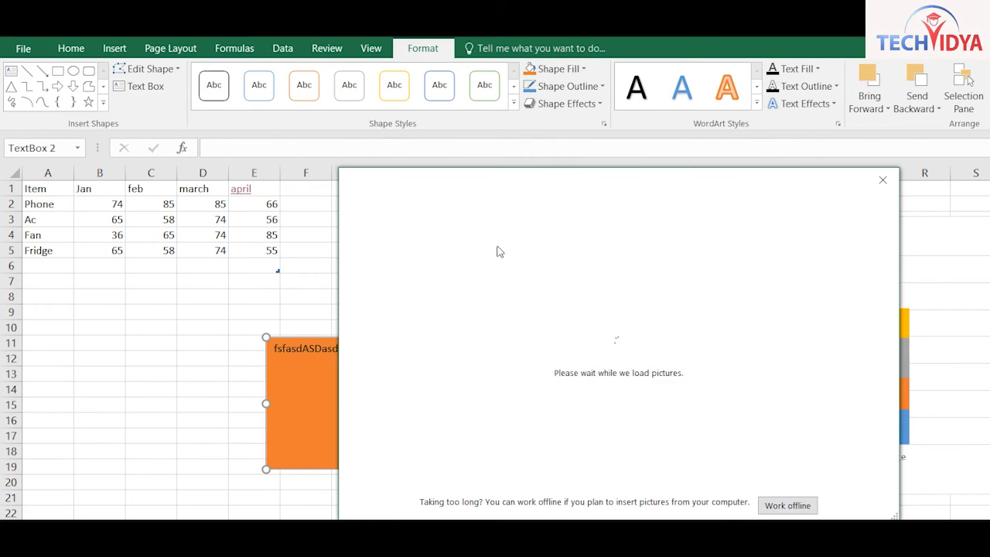
{"action": "left_click", "coordinate": [499, 251]}
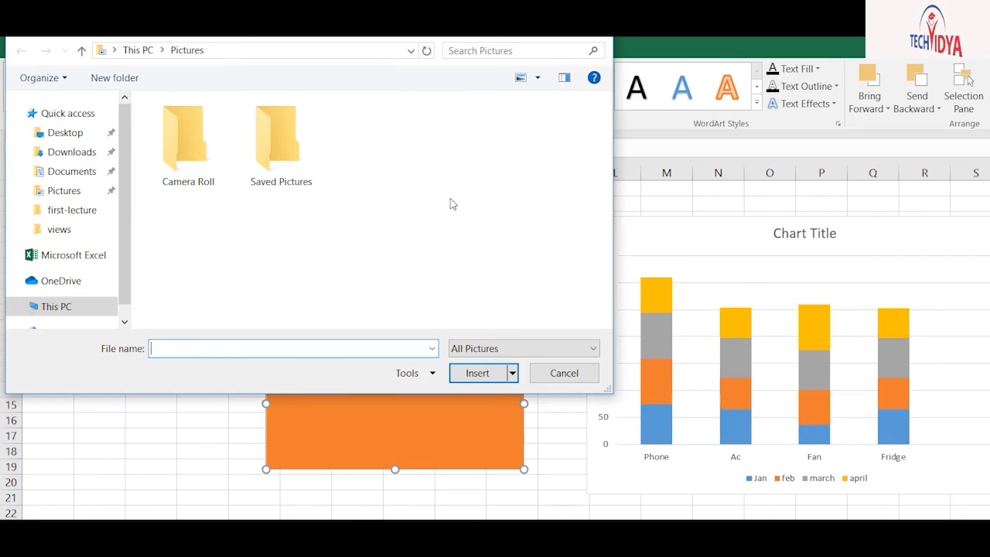
{"action": "left_click", "coordinate": [65, 132]}
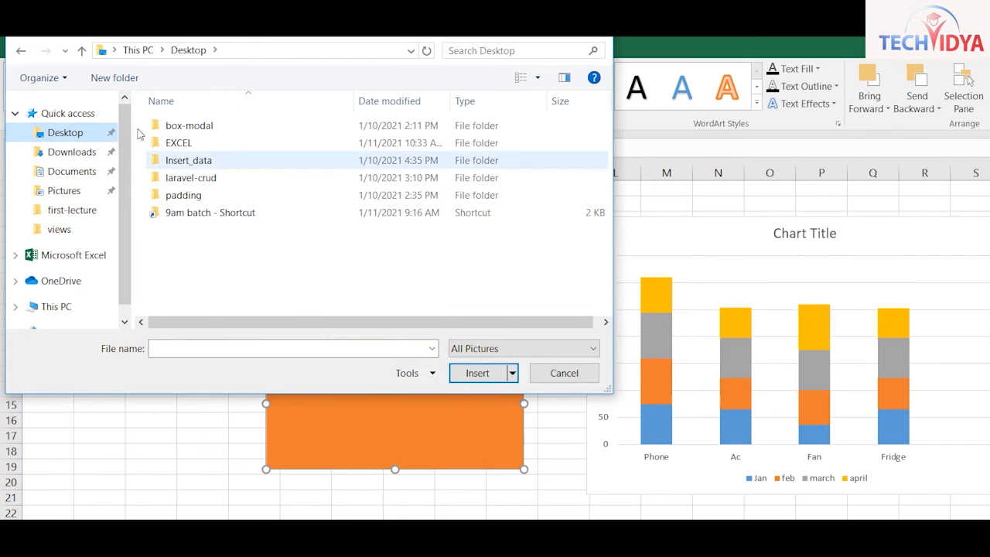
{"action": "double_click", "coordinate": [171, 212]}
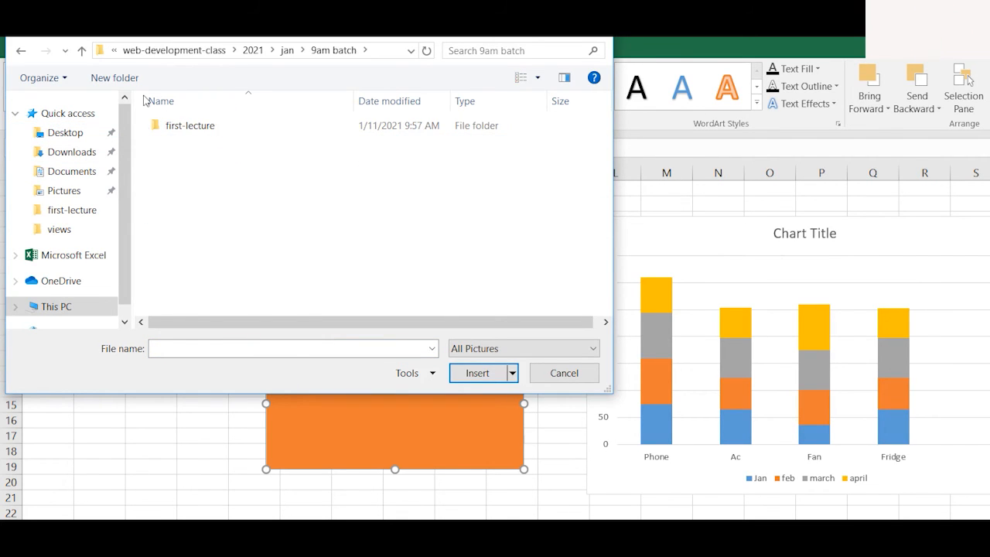
{"action": "double_click", "coordinate": [162, 125]}
{"action": "double_click", "coordinate": [326, 126]}
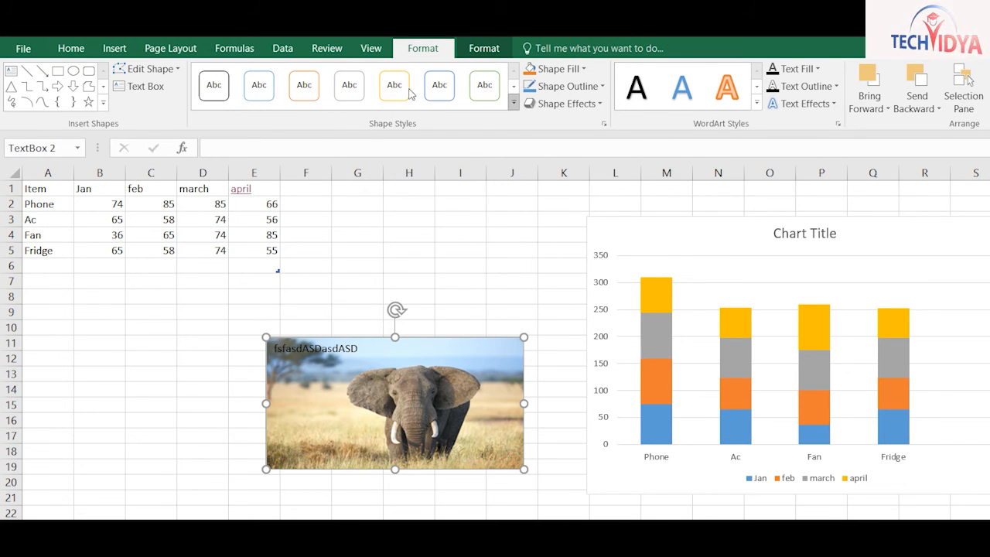
{"action": "left_click", "coordinate": [513, 103]}
{"action": "left_click", "coordinate": [484, 166]}
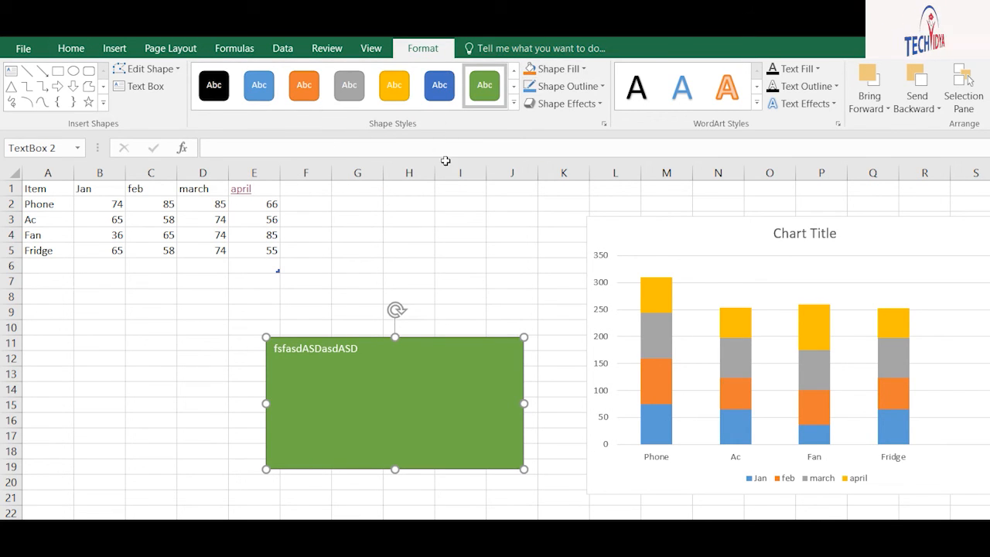
{"action": "key", "text": "Delete"}
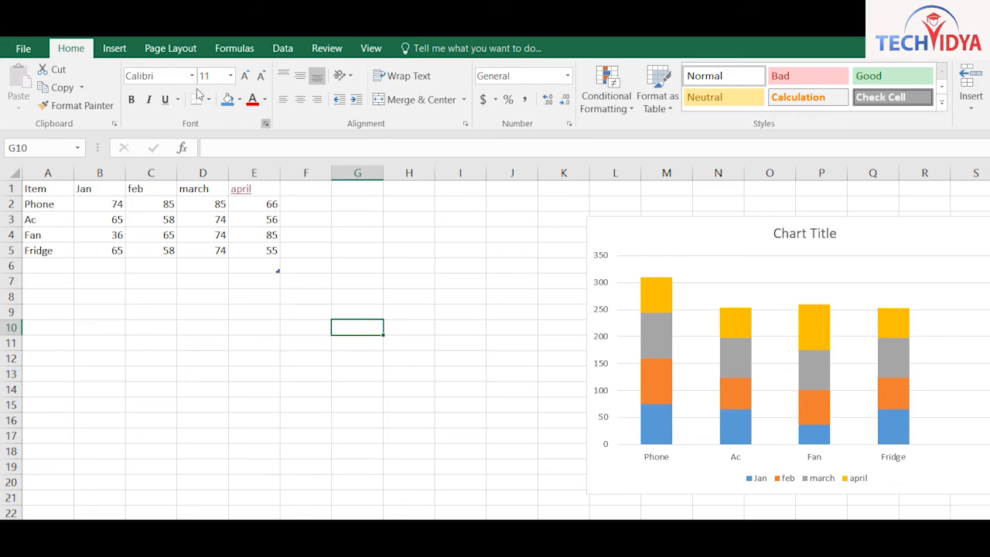
{"action": "left_click", "coordinate": [115, 48]}
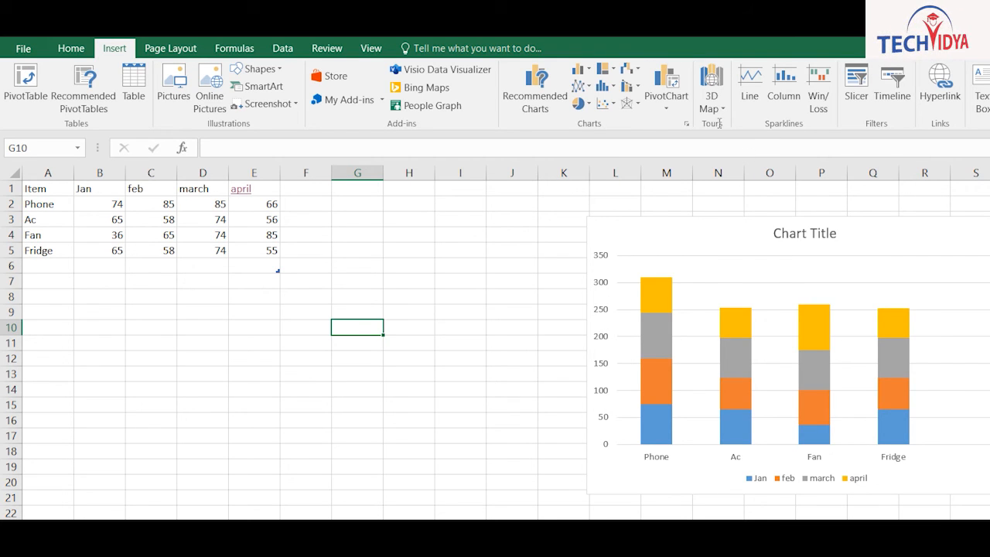
Embed a new Word document object in the sheet and resize it
{"action": "left_click", "coordinate": [460, 436]}
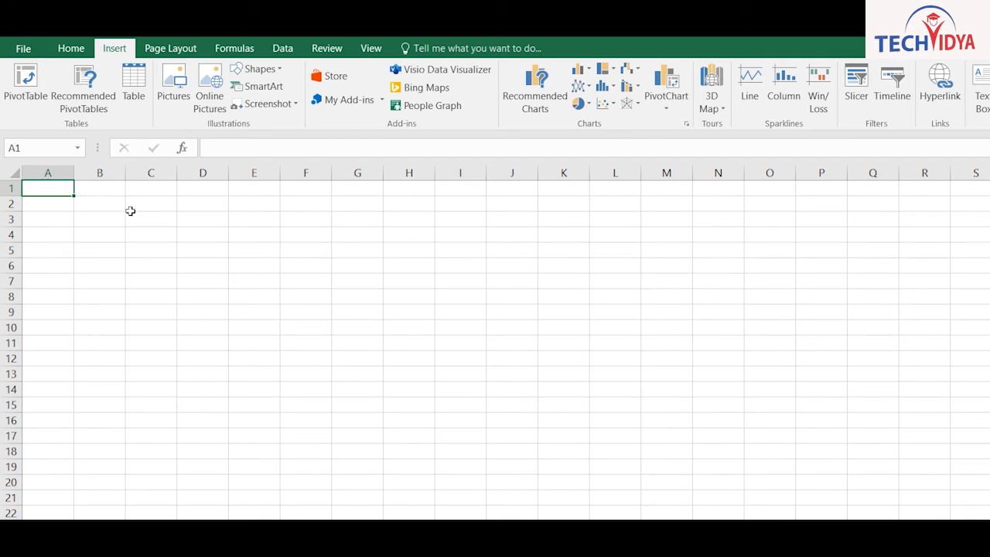
{"action": "left_click", "coordinate": [855, 87]}
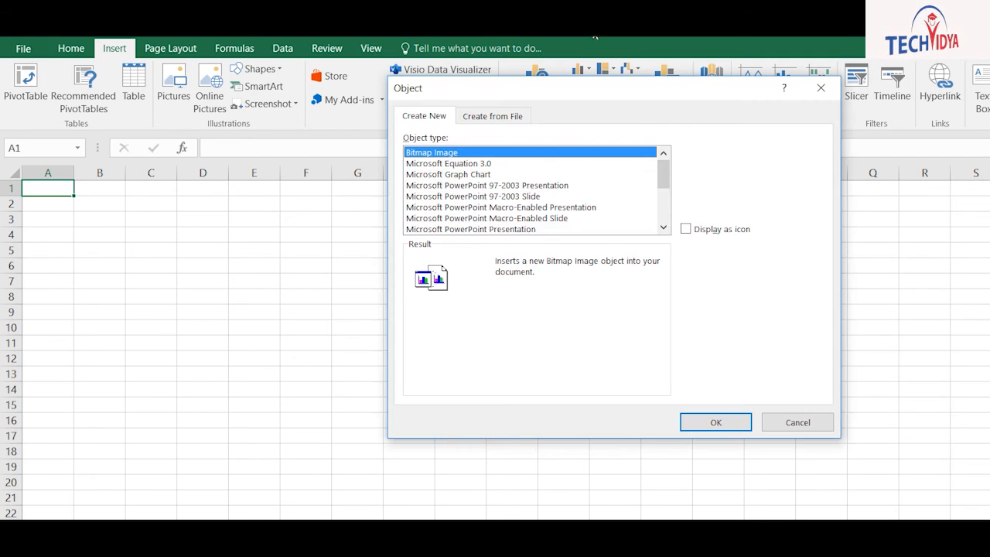
{"action": "scroll", "coordinate": [531, 155], "scroll_direction": "down", "scroll_amount": 2}
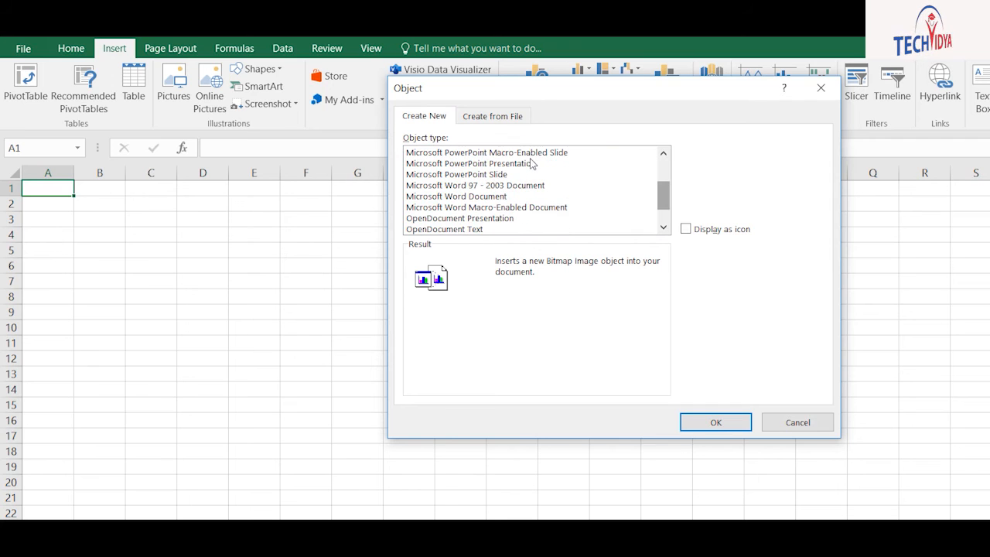
{"action": "left_click", "coordinate": [451, 197]}
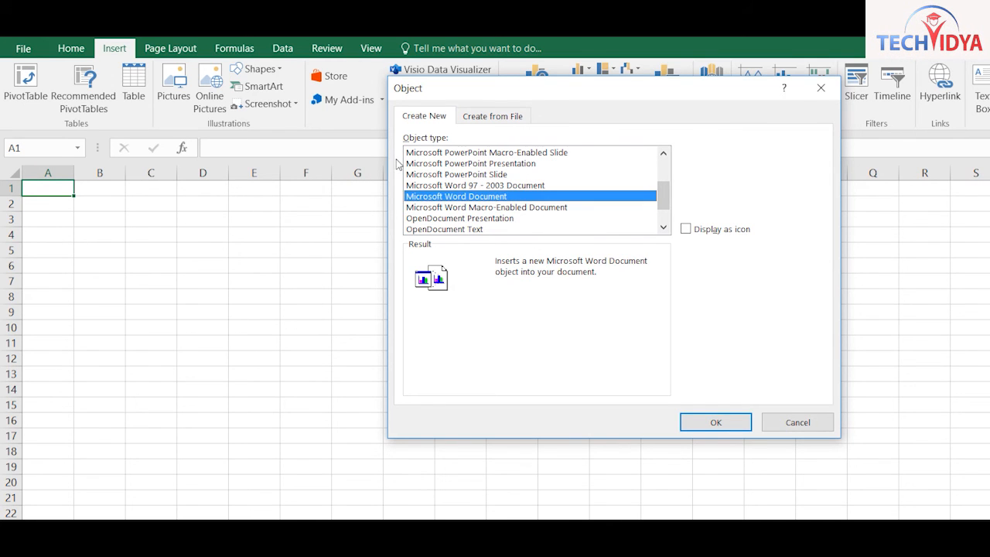
{"action": "key", "text": "Return"}
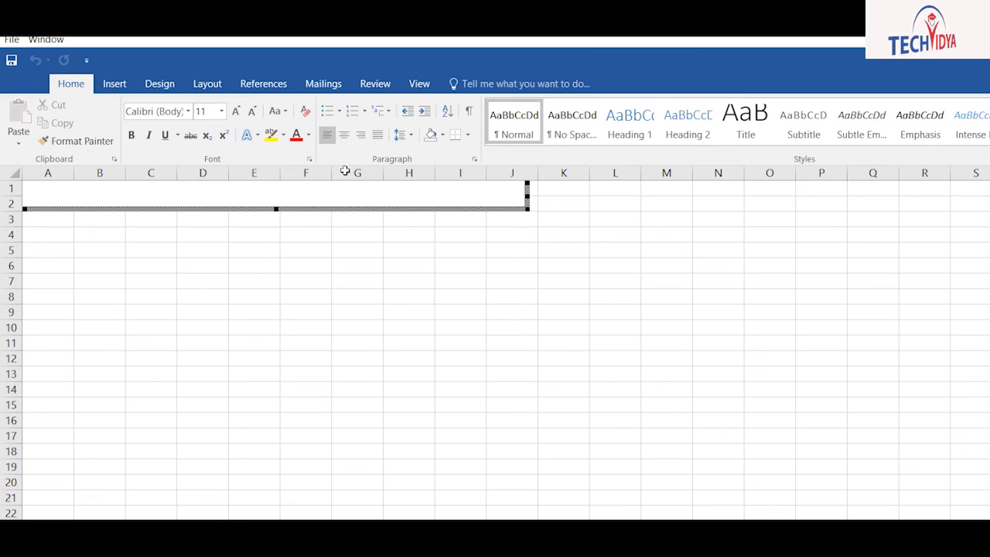
{"action": "left_click_drag", "start_coordinate": [471, 280], "coordinate": [486, 304]}
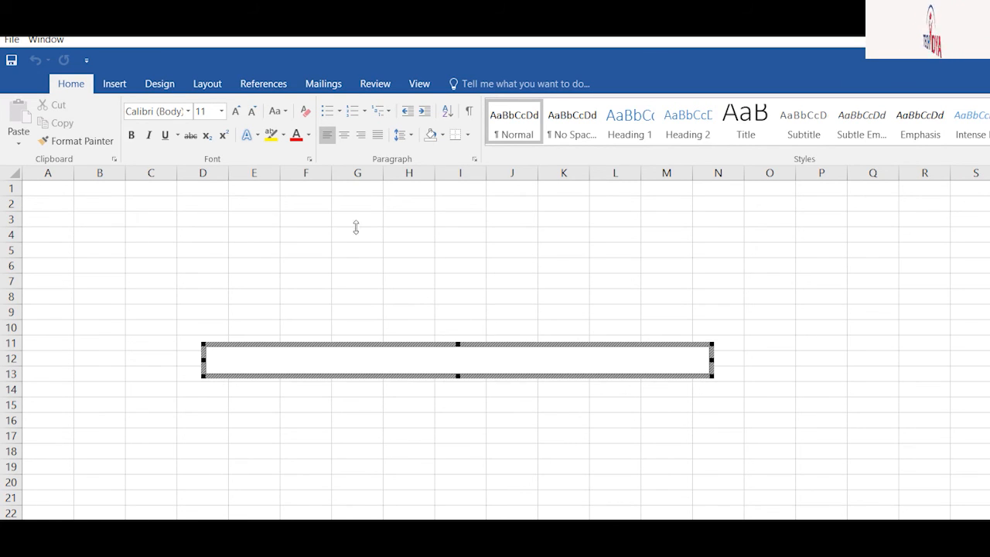
{"action": "left_click_drag", "start_coordinate": [356, 227], "coordinate": [360, 199]}
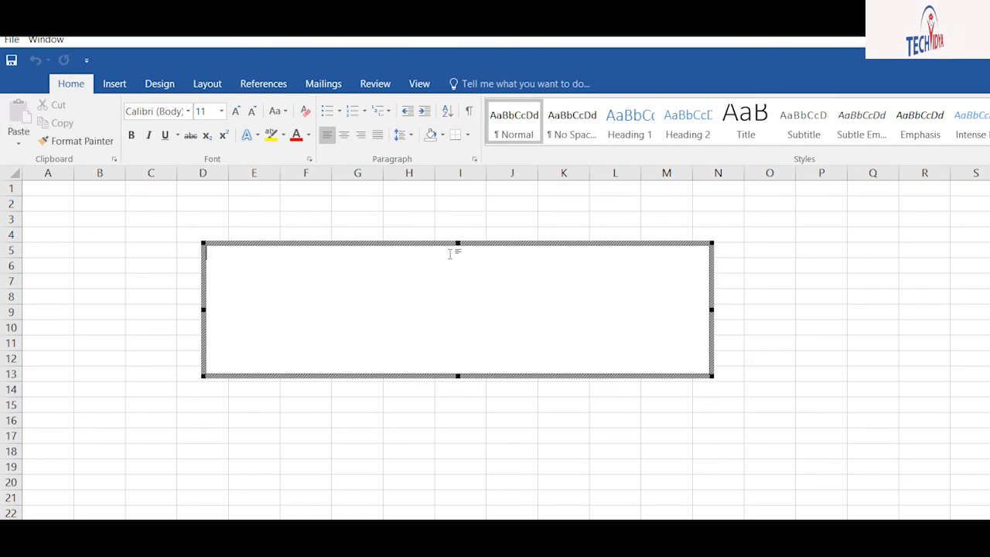
Type the heading ABOUT THE SALARY SHEET, centred, bold, size 16
{"action": "type", "text": "A"}
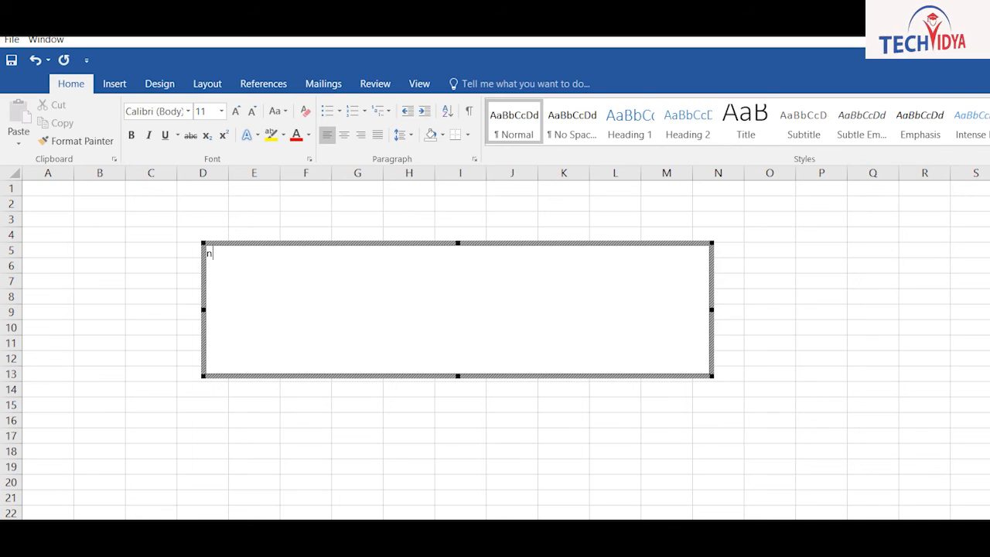
{"action": "type", "text": "BOUT THE SALARY"}
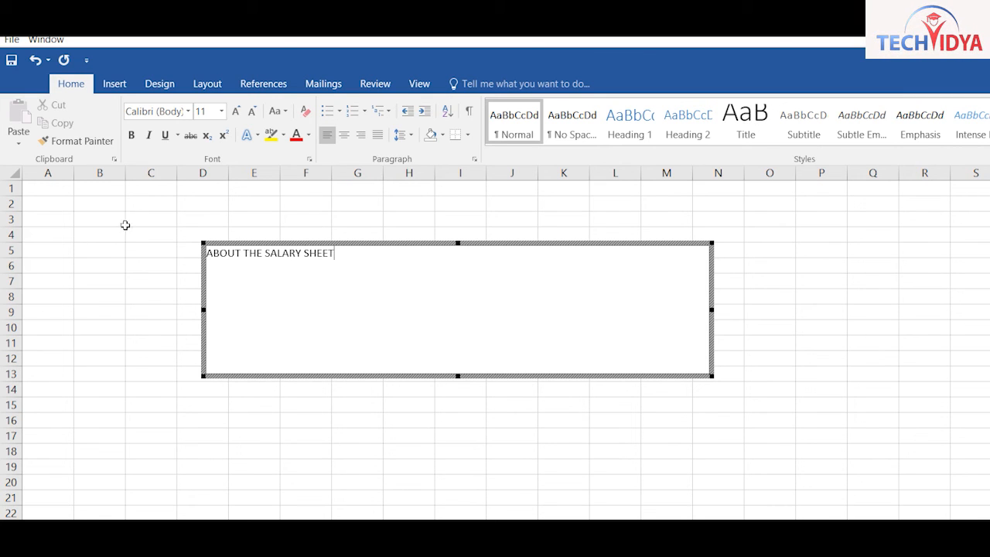
{"action": "type", "text": " SHEET"}
{"action": "left_click", "coordinate": [344, 135]}
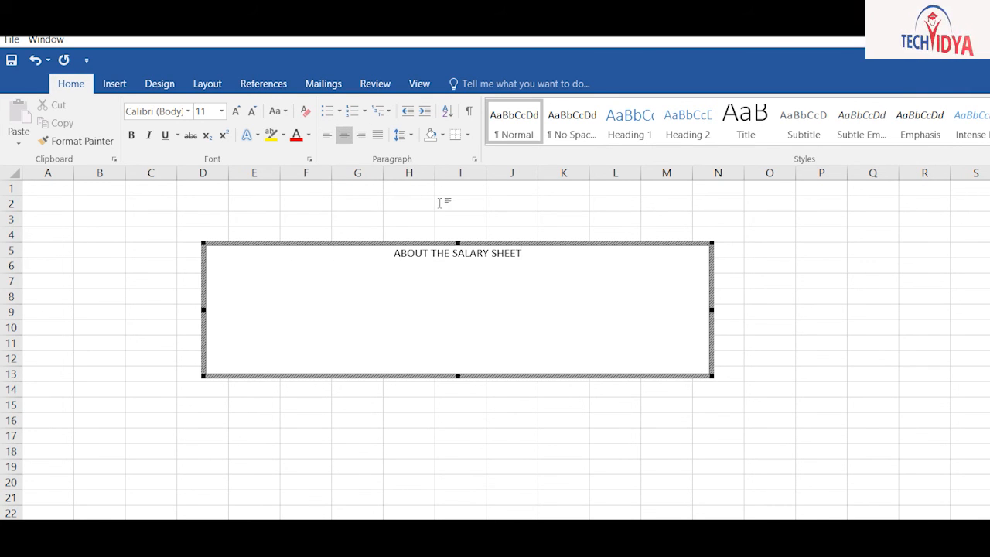
{"action": "key", "text": "shift+Home"}
{"action": "left_click", "coordinate": [131, 135]}
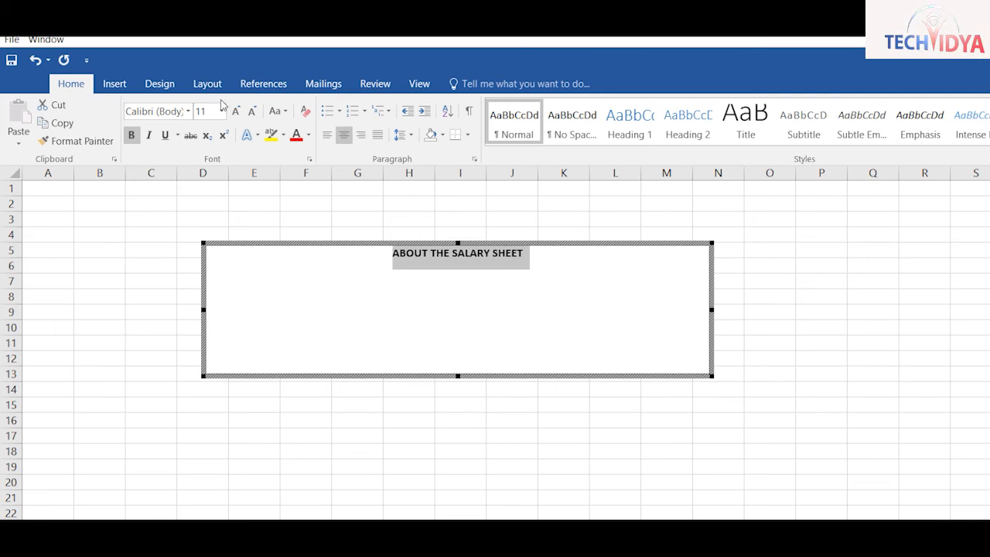
{"action": "left_click", "coordinate": [236, 111]}
{"action": "left_click", "coordinate": [236, 111]}
{"action": "left_click", "coordinate": [235, 112]}
{"action": "left_click", "coordinate": [471, 220]}
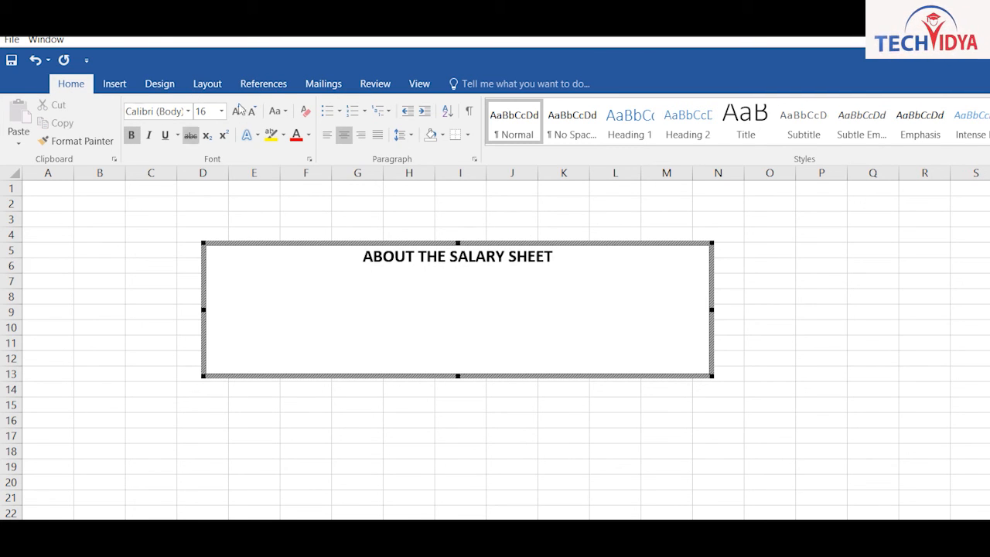
Add a plain left-aligned =RAND(1) sample paragraph, then move and delete the Word object
{"action": "left_click", "coordinate": [327, 134]}
{"action": "left_click", "coordinate": [477, 281]}
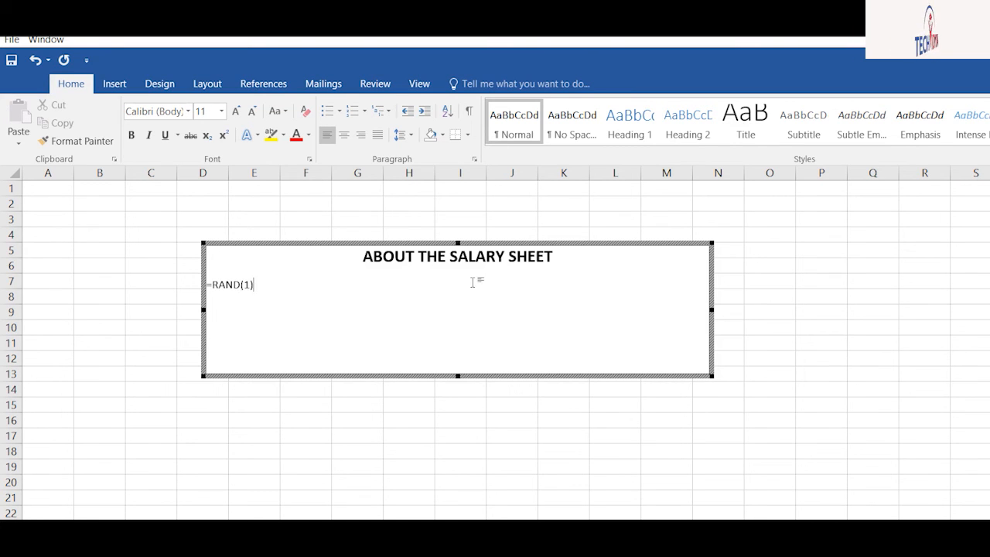
{"action": "type", "text": "=RAND(1)"}
{"action": "key", "text": "Return"}
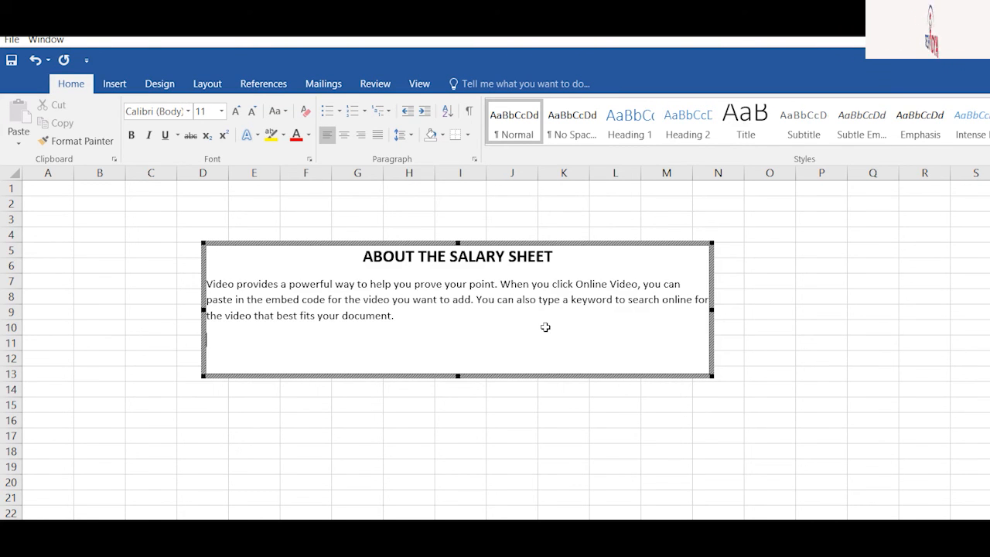
{"action": "key", "text": "Escape"}
{"action": "left_click_drag", "start_coordinate": [434, 218], "coordinate": [829, 182]}
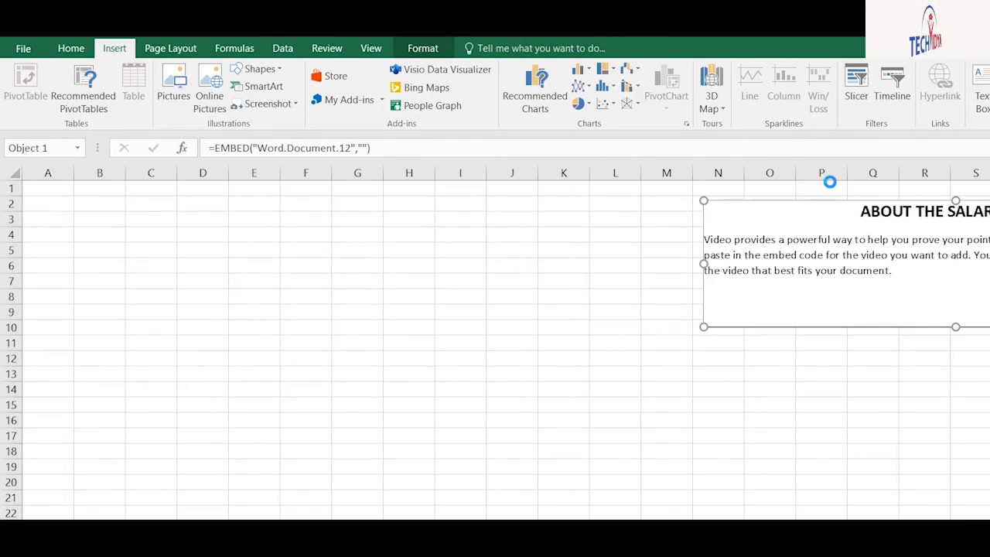
{"action": "key", "text": "Delete"}
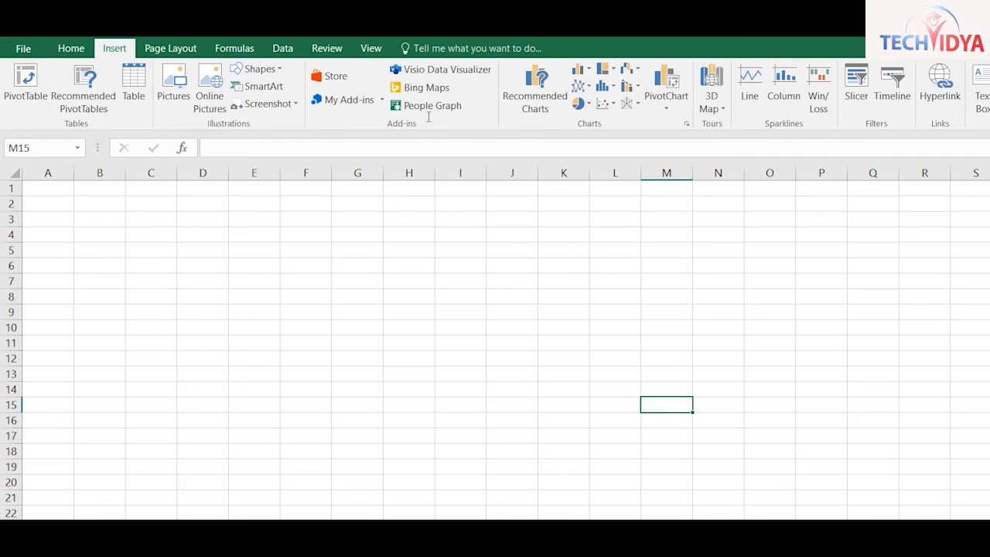
Embed a PowerPoint 97-2003 Presentation object at D8 and enlarge it
{"action": "left_click", "coordinate": [202, 297]}
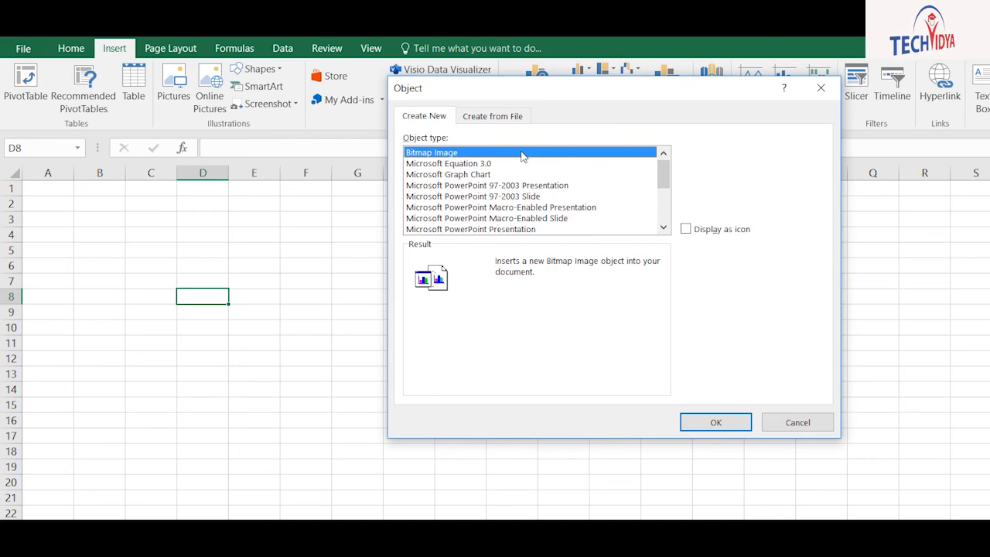
{"action": "key", "text": "Down"}
{"action": "key", "text": "Down"}
{"action": "key", "text": "Down"}
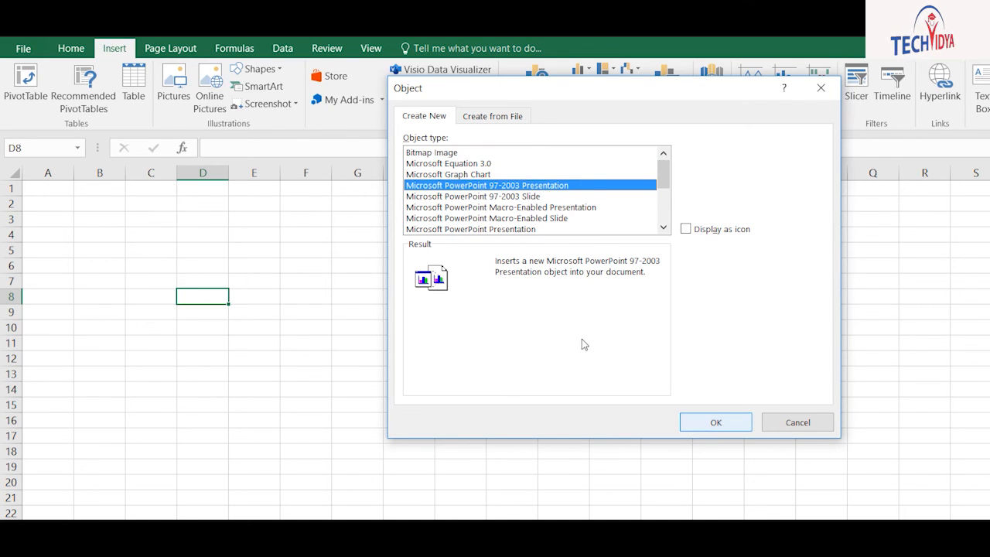
{"action": "key", "text": "Return"}
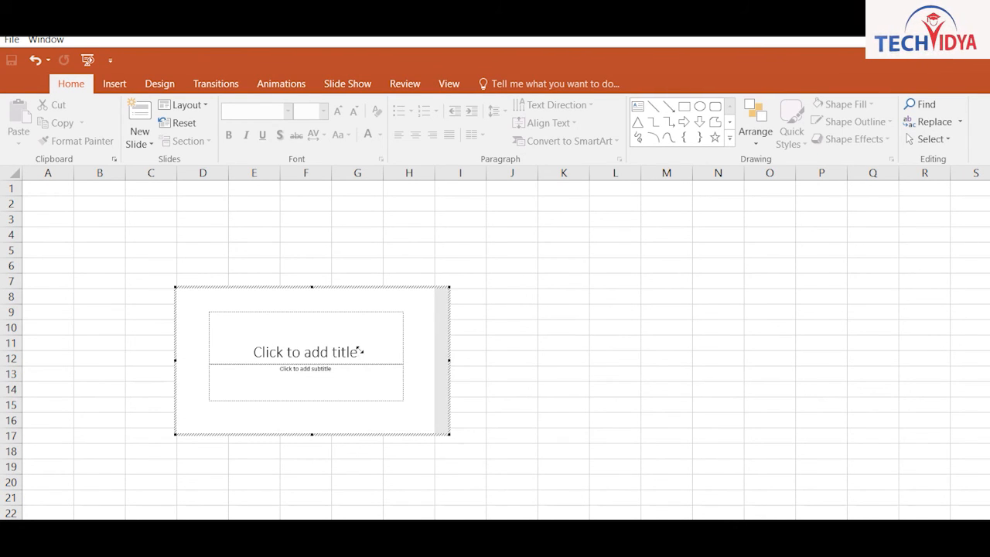
{"action": "left_click_drag", "start_coordinate": [449, 434], "coordinate": [558, 495]}
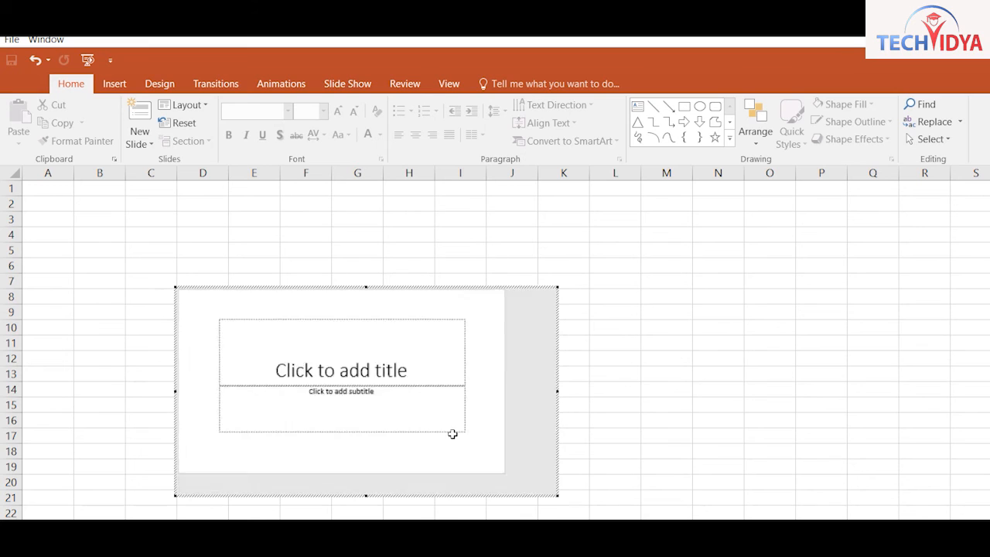
Title the first slide 'aBOUT the Company' and add a second slide
{"action": "left_click", "coordinate": [300, 320]}
{"action": "type", "text": "aBOUT the Company"}
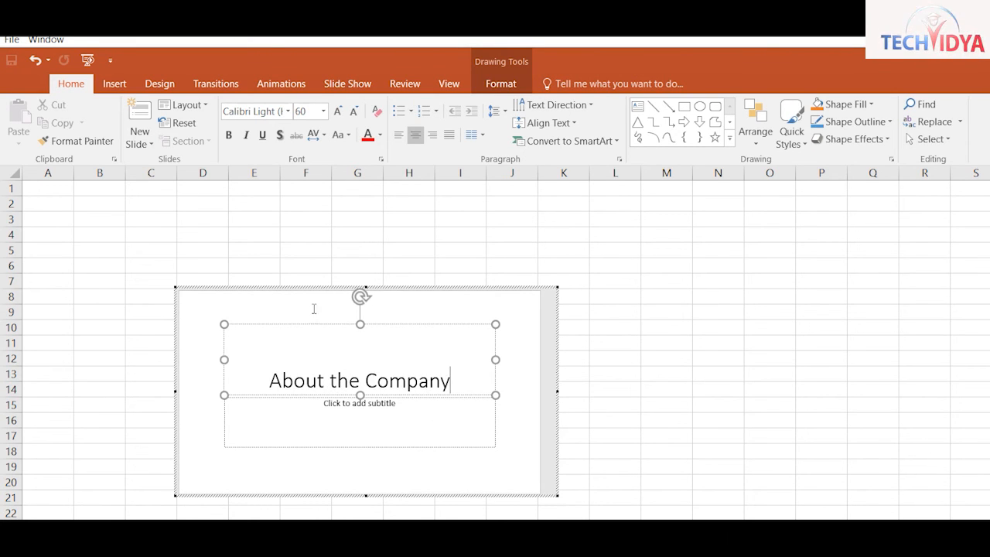
{"action": "left_click", "coordinate": [140, 116]}
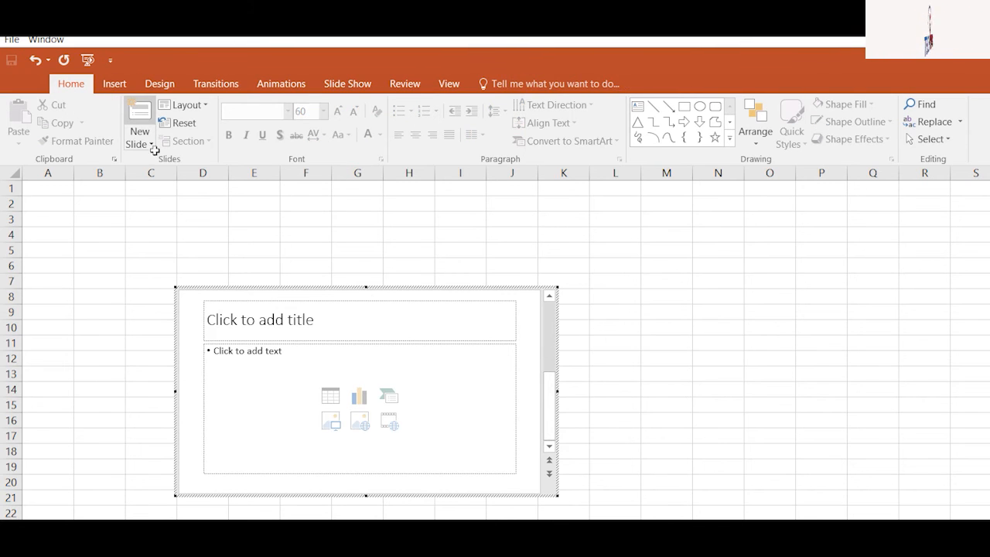
{"action": "left_click", "coordinate": [309, 319]}
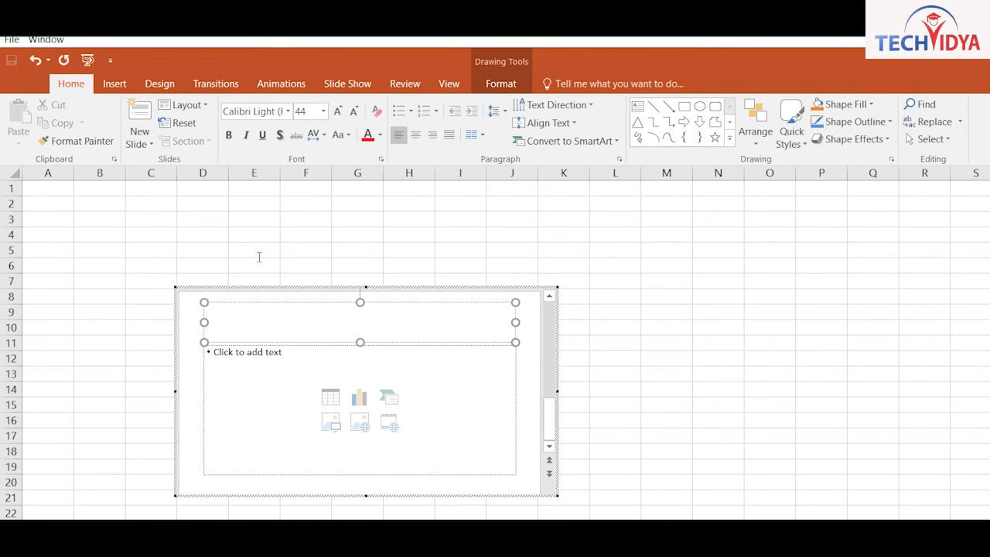
Title the slide Delhi Company and fill its content with =rand() sample text
{"action": "type", "text": "Delhi Company"}
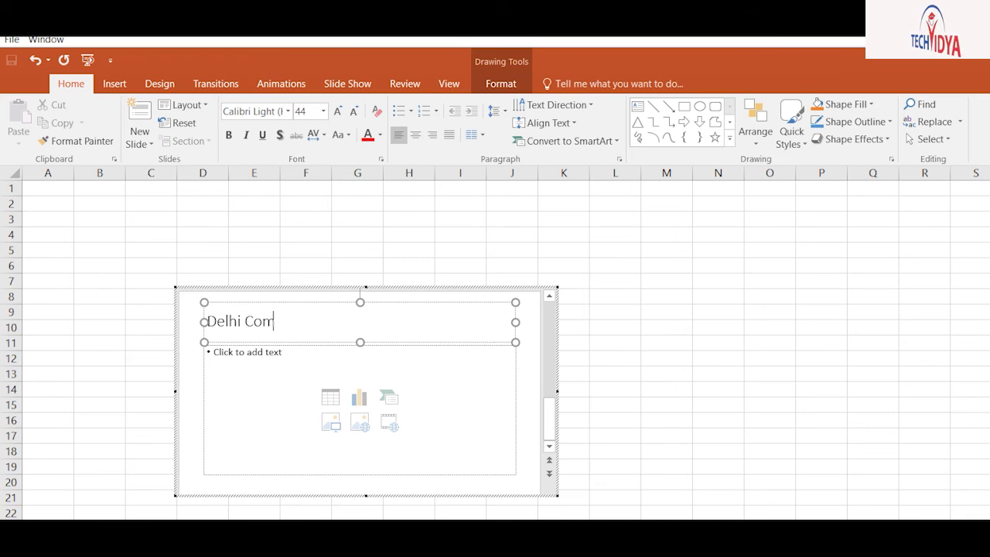
{"action": "left_click", "coordinate": [244, 349]}
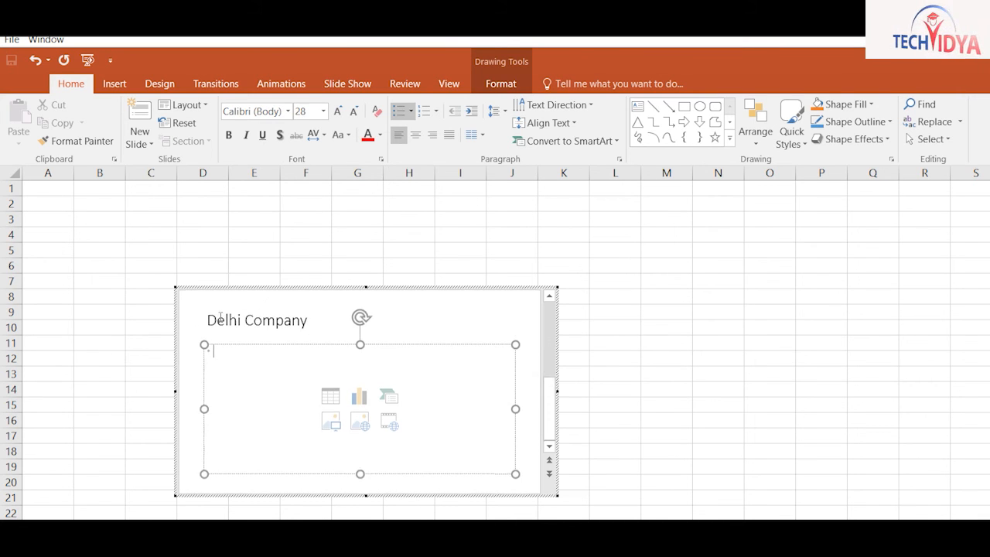
{"action": "type", "text": "=rand("}
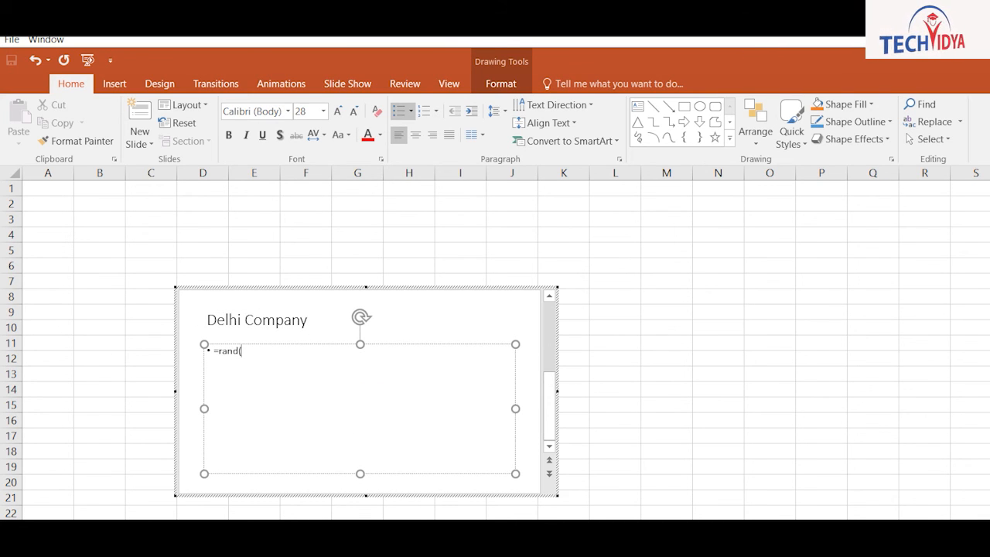
{"action": "type", "text": ")"}
{"action": "key", "text": "Return"}
Switch the embedded presentation to Outline View
{"action": "left_click", "coordinate": [348, 83]}
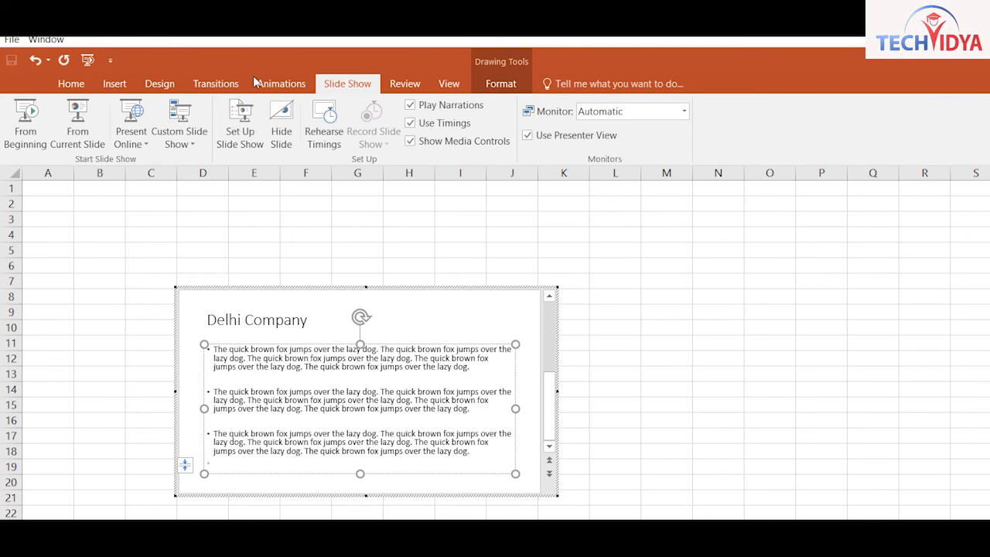
{"action": "left_click", "coordinate": [404, 84]}
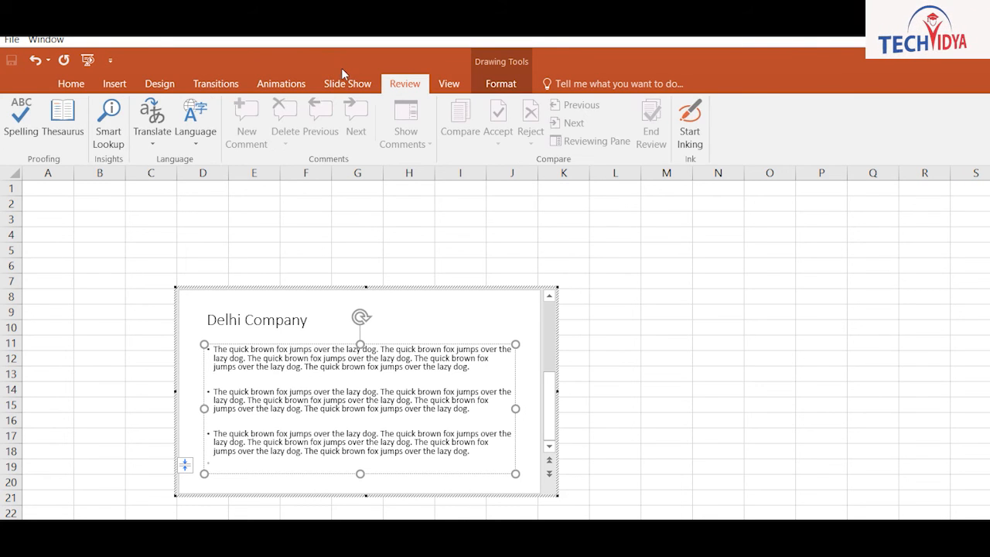
{"action": "left_click", "coordinate": [448, 83]}
{"action": "left_click", "coordinate": [46, 122]}
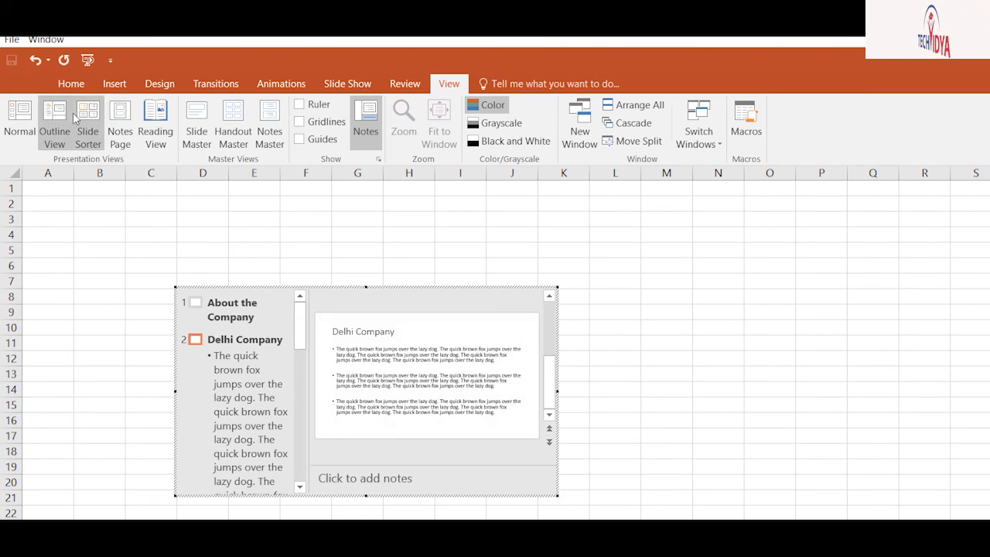
Preview the presentation in Slide Sorter, Notes Page and Outline views, then select the About the Company title
{"action": "left_click", "coordinate": [85, 120]}
{"action": "left_click", "coordinate": [108, 116]}
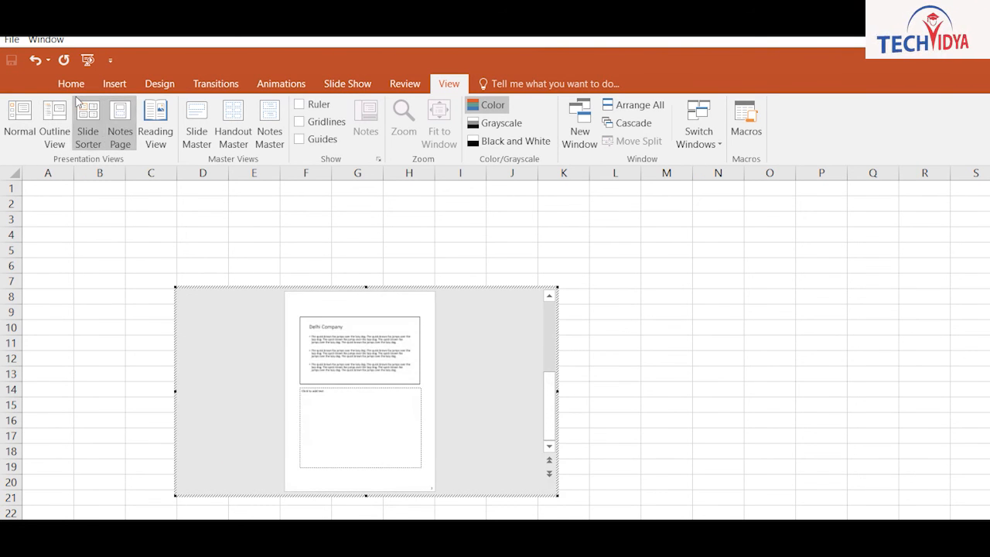
{"action": "left_click", "coordinate": [87, 123]}
{"action": "left_click", "coordinate": [54, 123]}
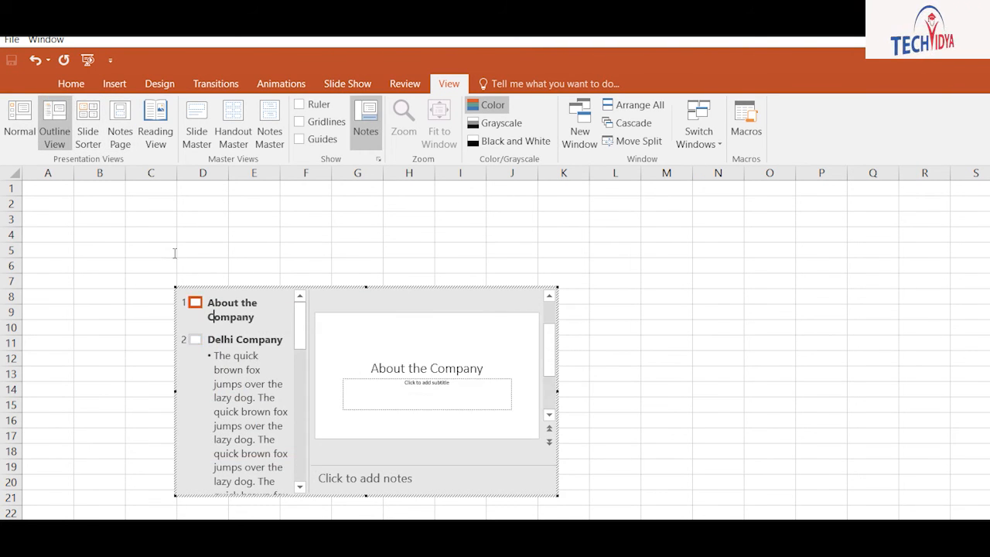
{"action": "left_click", "coordinate": [412, 368]}
Apply a wood-textured theme and a Shape transition to the About the Company slide
{"action": "left_click", "coordinate": [159, 83]}
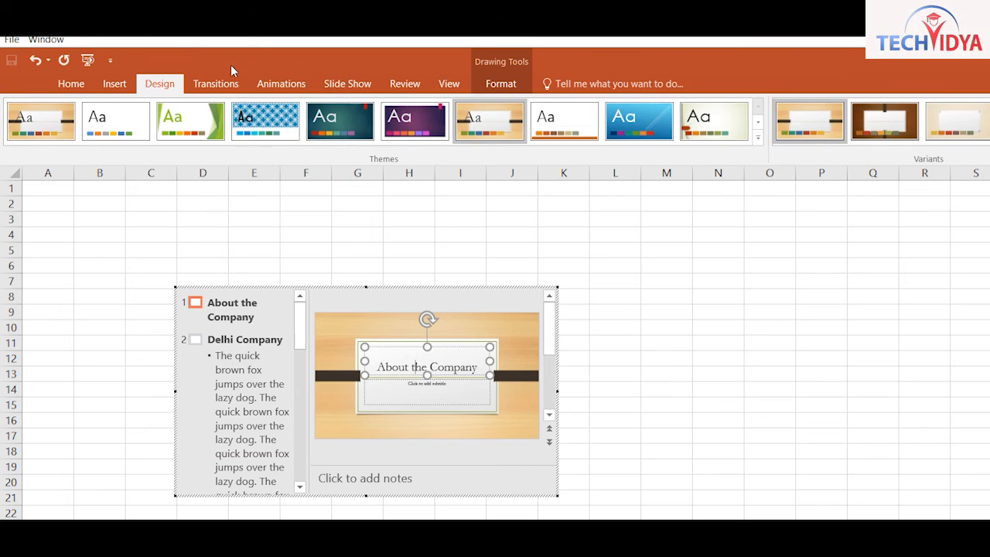
{"action": "left_click", "coordinate": [281, 84]}
{"action": "left_click", "coordinate": [216, 84]}
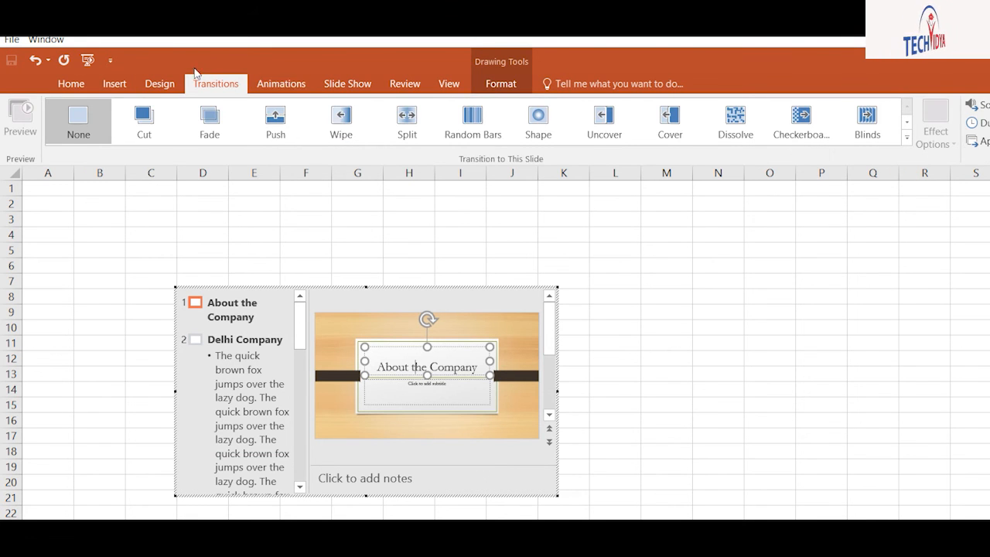
{"action": "left_click", "coordinate": [907, 137]}
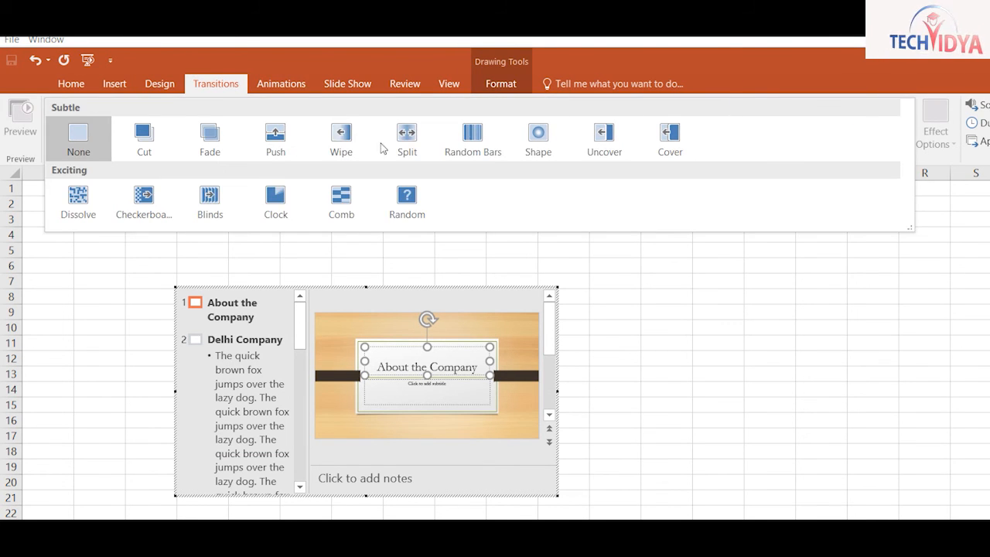
{"action": "left_click", "coordinate": [538, 138]}
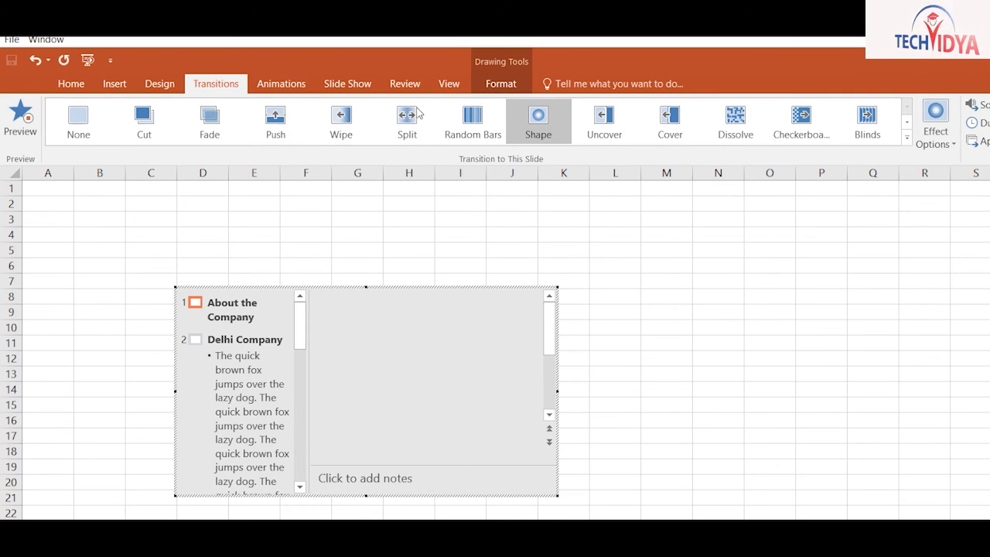
Give the Delhi Company slide a Shape transition and return to the worksheet
{"action": "left_click", "coordinate": [266, 340]}
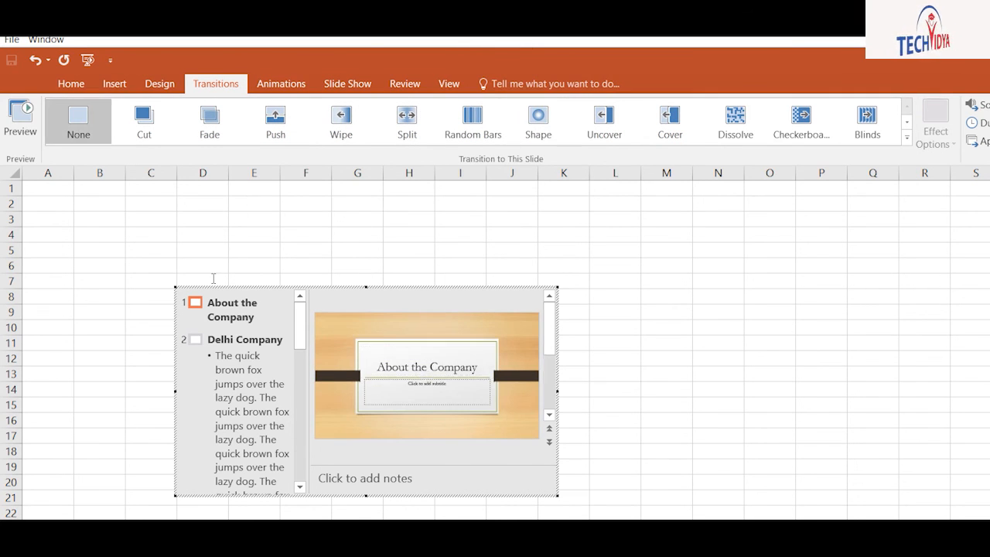
{"action": "left_click", "coordinate": [540, 120]}
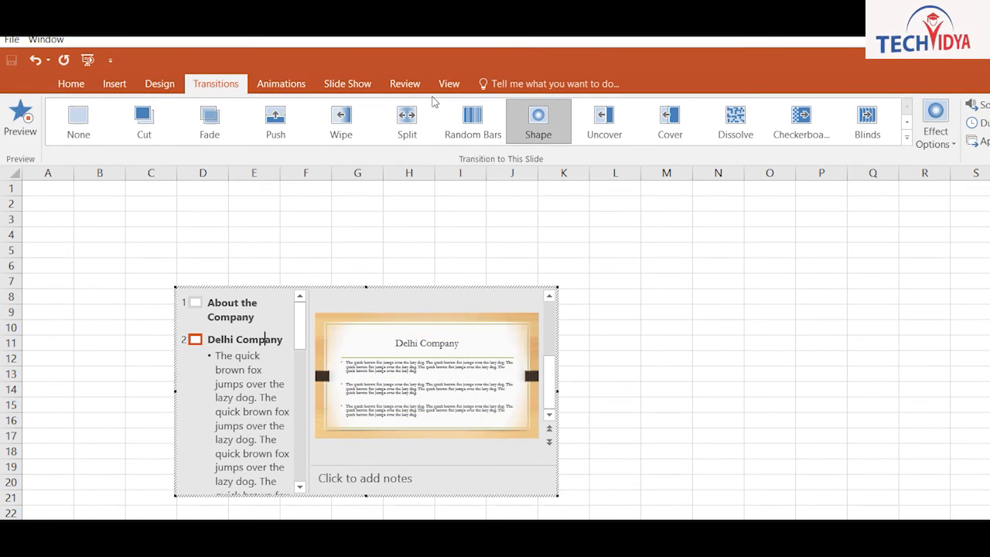
{"action": "left_click", "coordinate": [523, 276]}
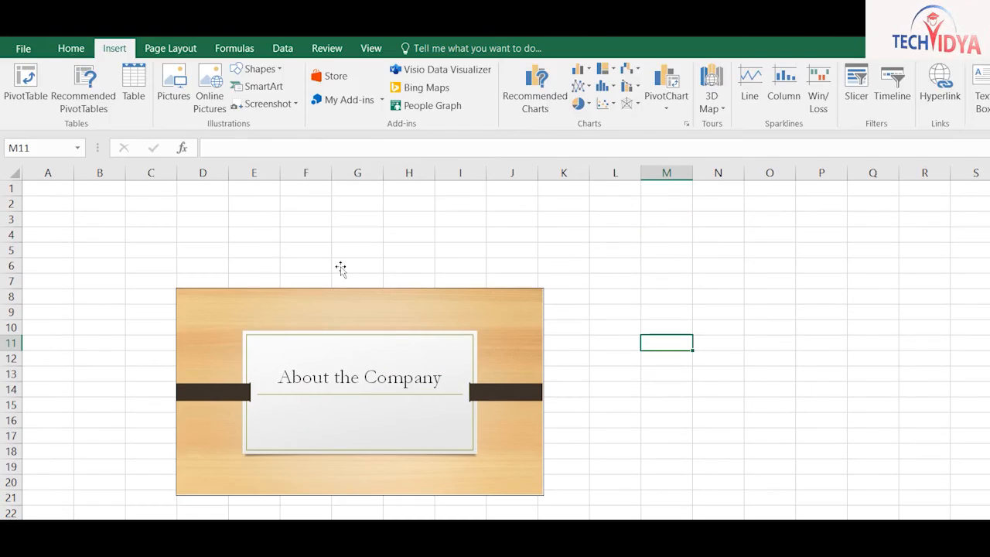
Move the embedded slide to the upper left, add copies beside and below it, then select T2
{"action": "left_click", "coordinate": [315, 280]}
{"action": "left_click_drag", "start_coordinate": [315, 281], "coordinate": [820, 274]}
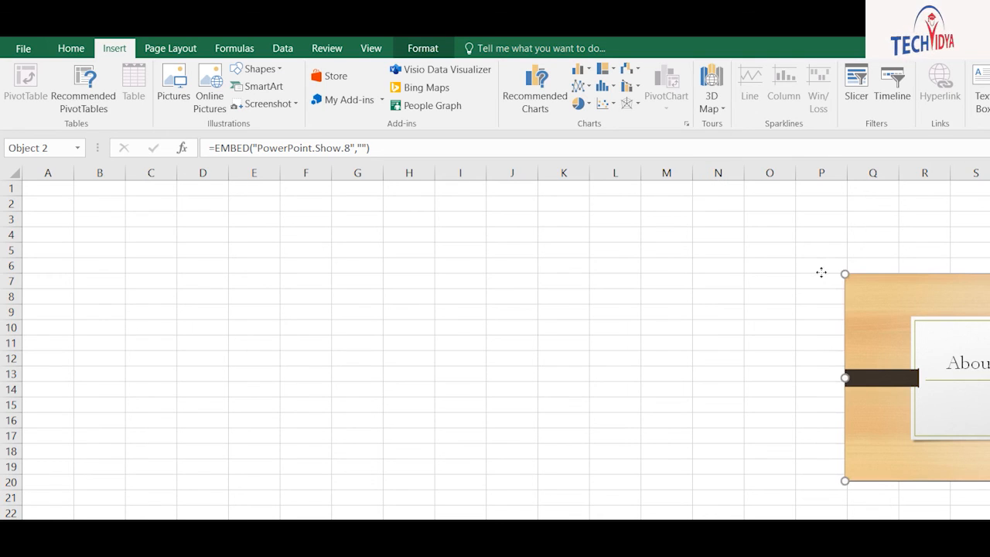
{"action": "left_click_drag", "start_coordinate": [820, 272], "coordinate": [546, 185]}
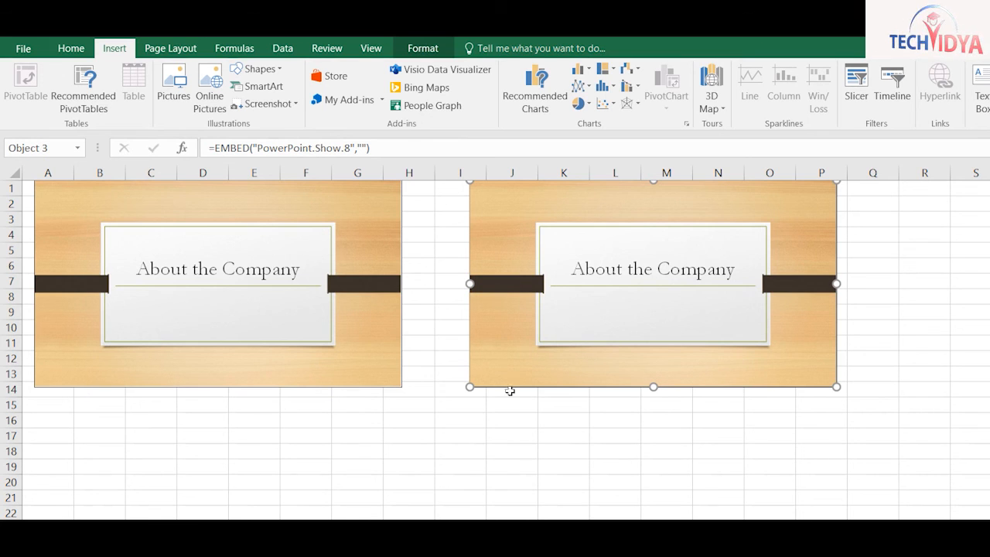
{"action": "left_click_drag", "start_coordinate": [577, 337], "coordinate": [221, 412]}
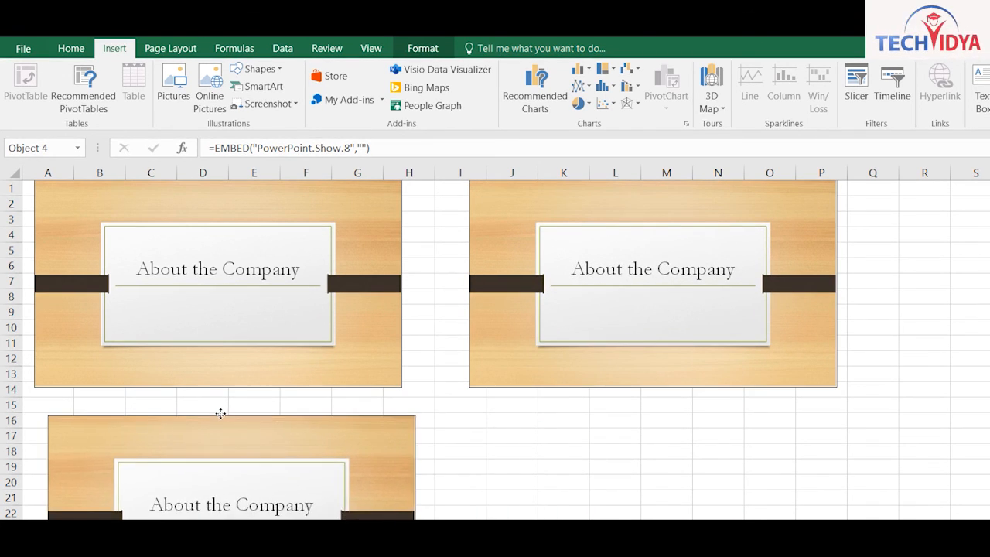
{"action": "key", "text": "Escape"}
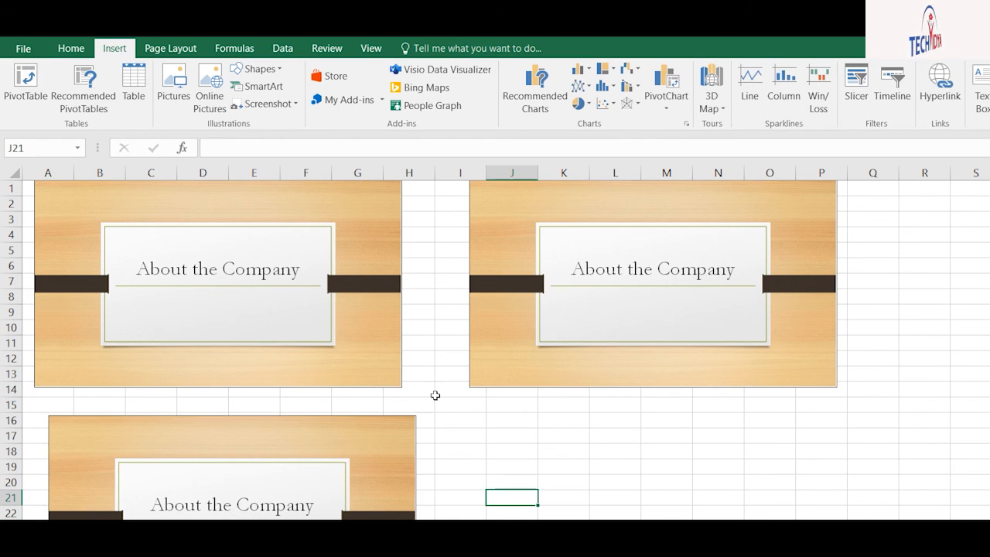
{"action": "left_click", "coordinate": [989, 205]}
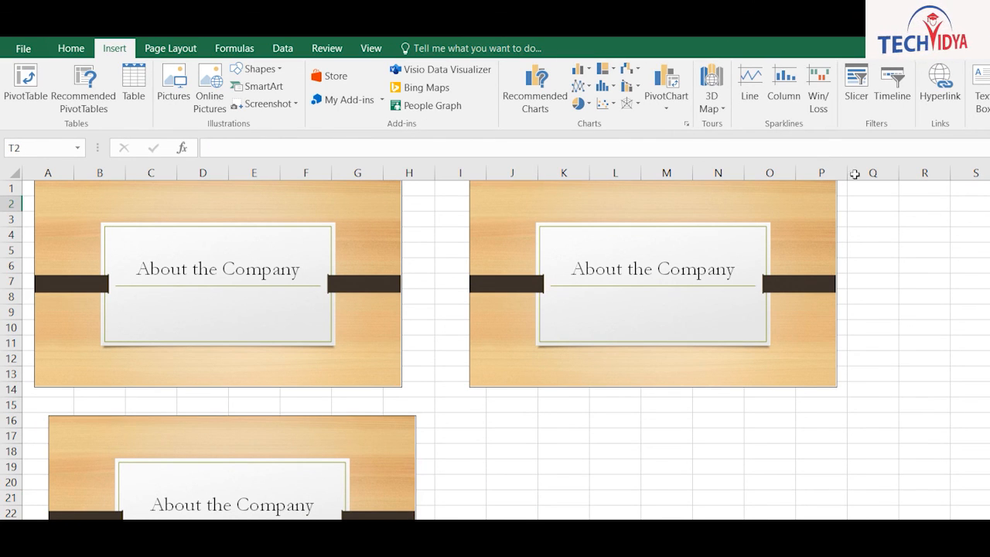
In the Symbol dialog, try the copyright sign and the Wide Latin font
{"action": "left_click", "coordinate": [989, 81]}
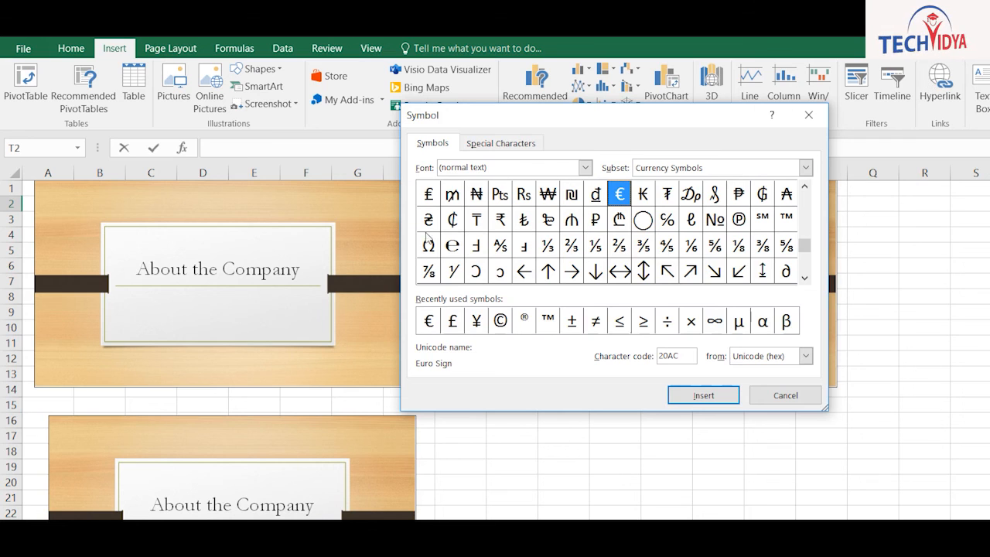
{"action": "left_click", "coordinate": [500, 320]}
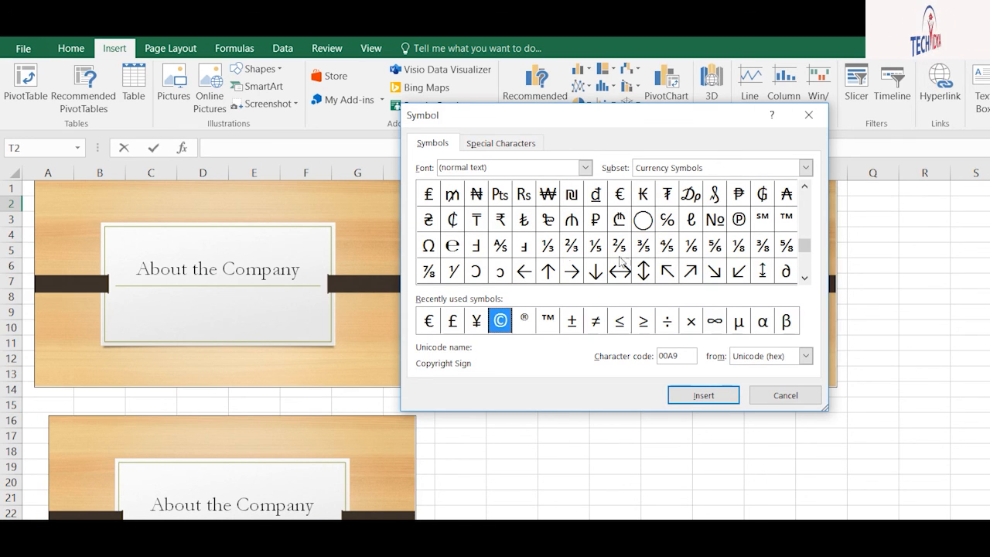
{"action": "left_click_drag", "start_coordinate": [805, 245], "coordinate": [804, 268]}
{"action": "left_click", "coordinate": [477, 166]}
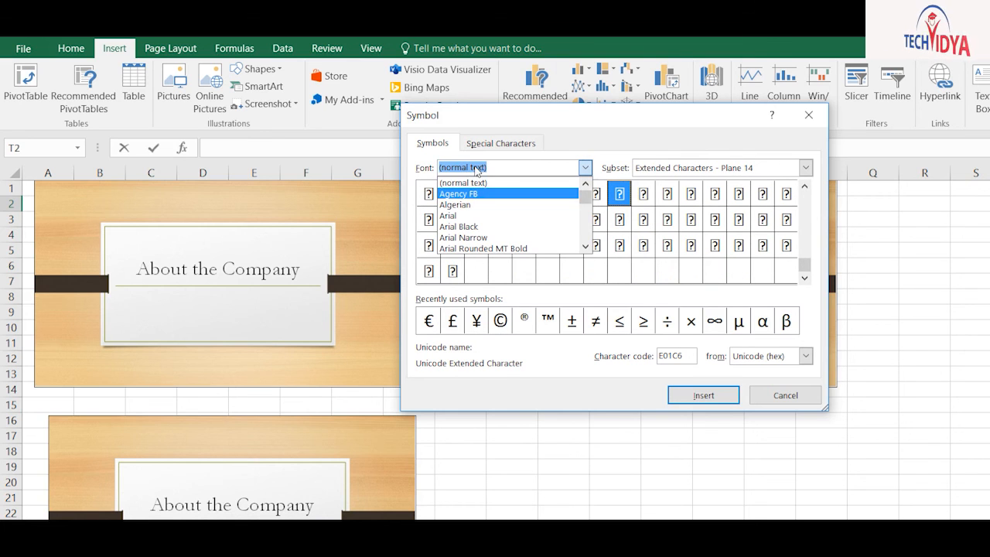
{"action": "left_click_drag", "start_coordinate": [586, 198], "coordinate": [585, 235]}
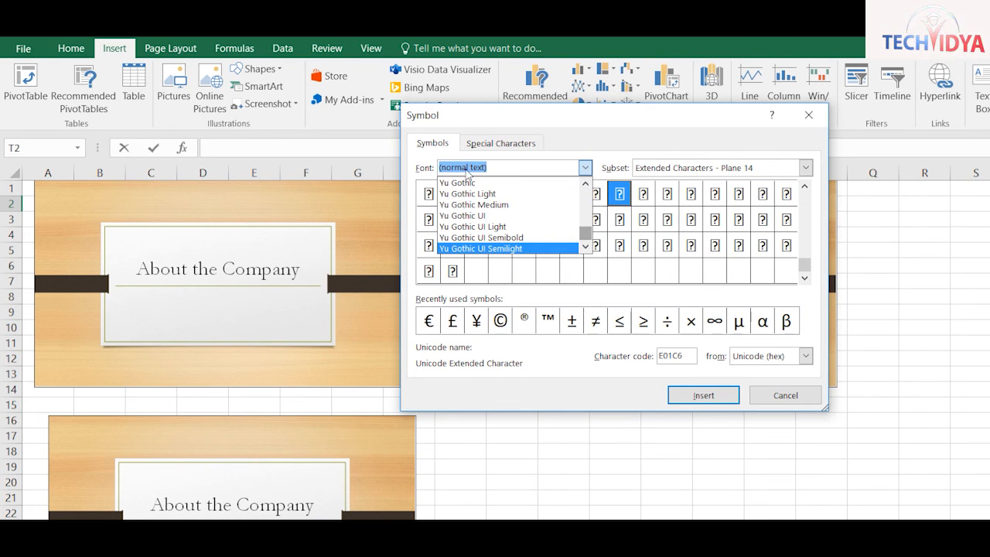
{"action": "left_click", "coordinate": [586, 184]}
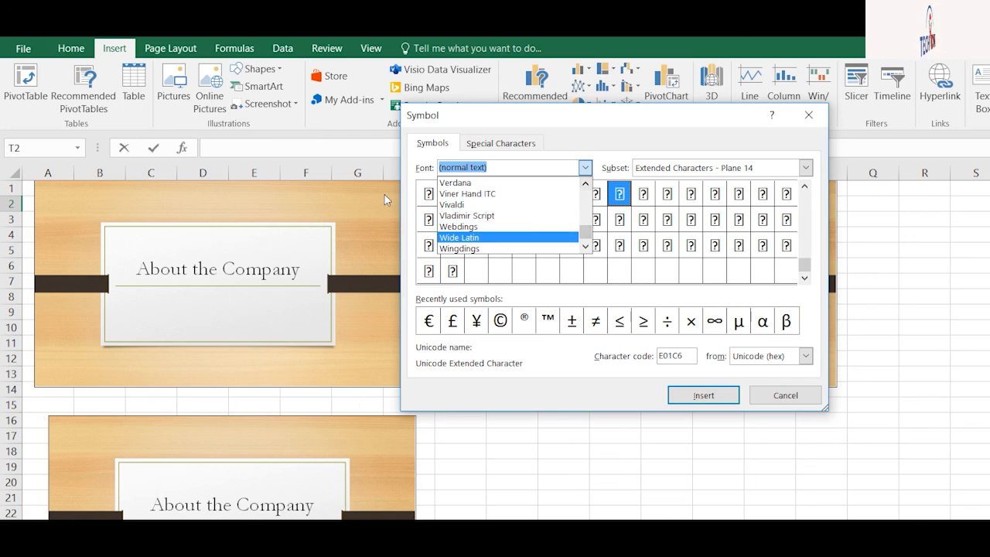
{"action": "left_click", "coordinate": [476, 238]}
Switch the symbol font to Wingdings and insert the telephone symbol into cell T2
{"action": "left_click", "coordinate": [586, 168]}
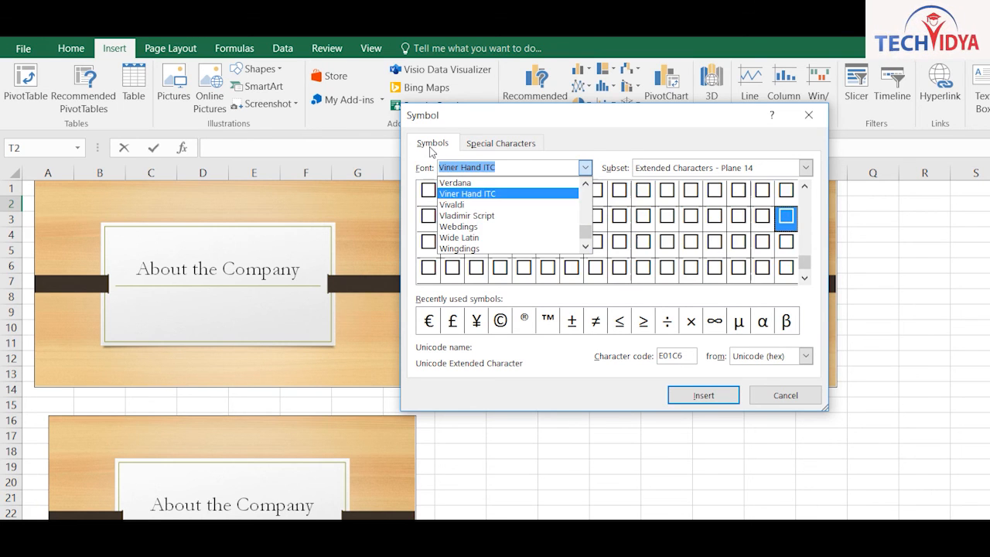
{"action": "key", "text": "Down"}
{"action": "key", "text": "Down"}
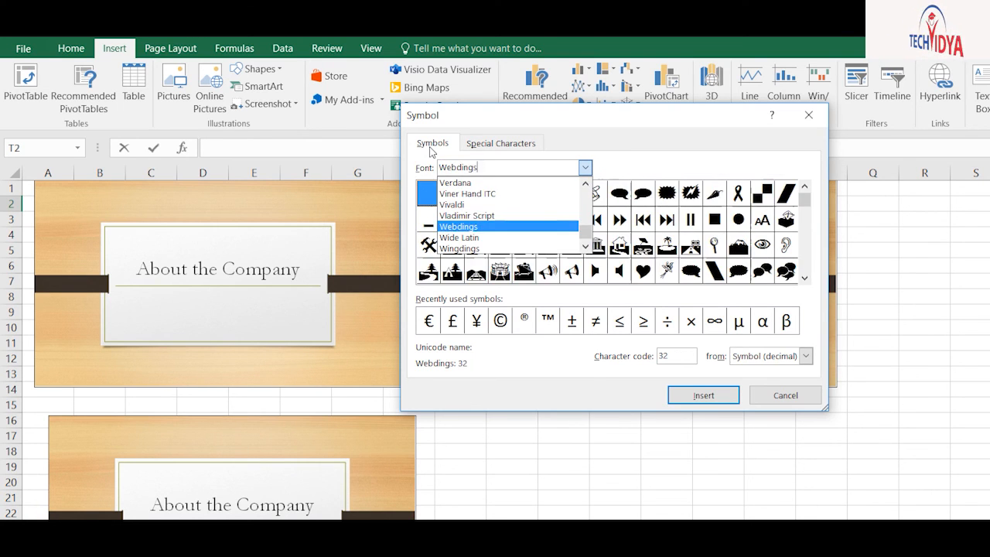
{"action": "key", "text": "Down"}
{"action": "key", "text": "Down"}
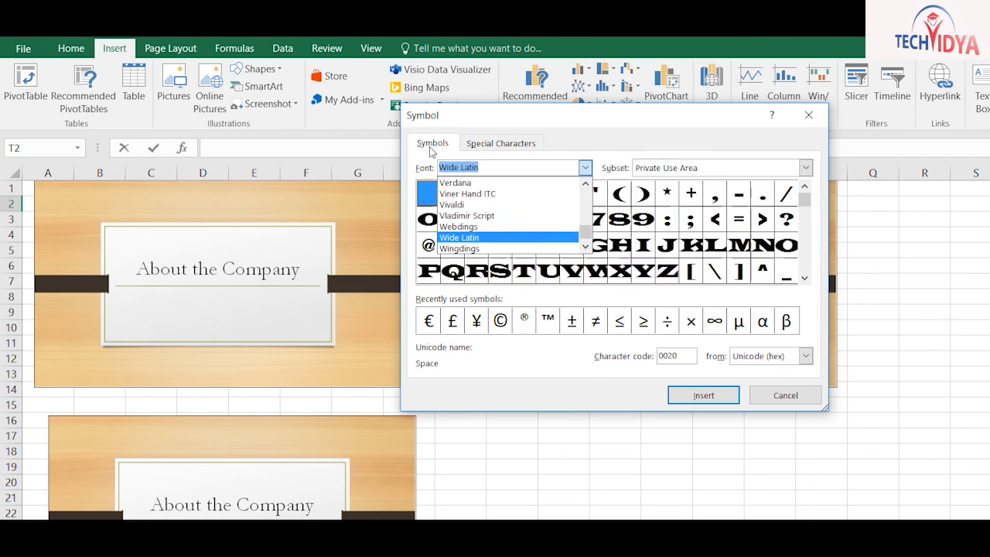
{"action": "key", "text": "Return"}
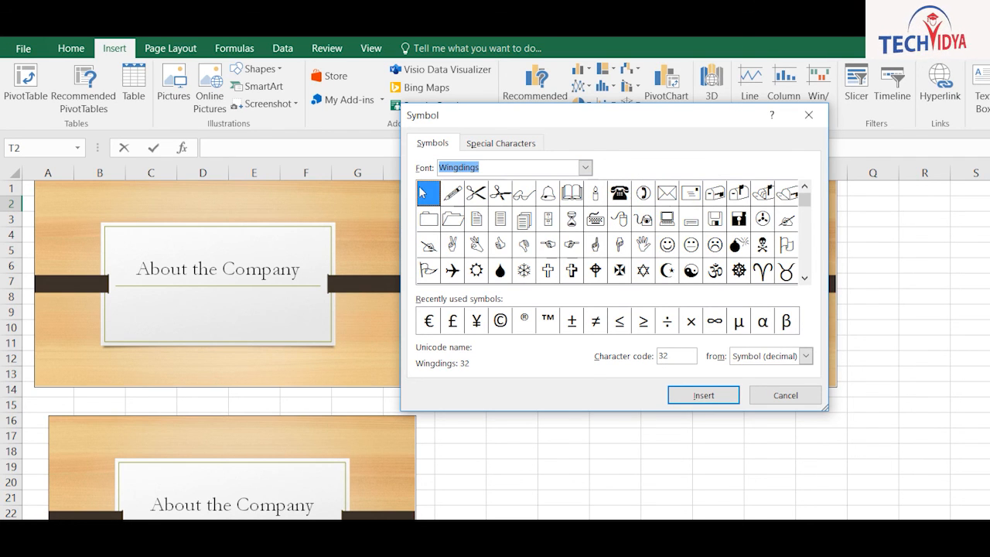
{"action": "double_click", "coordinate": [619, 193]}
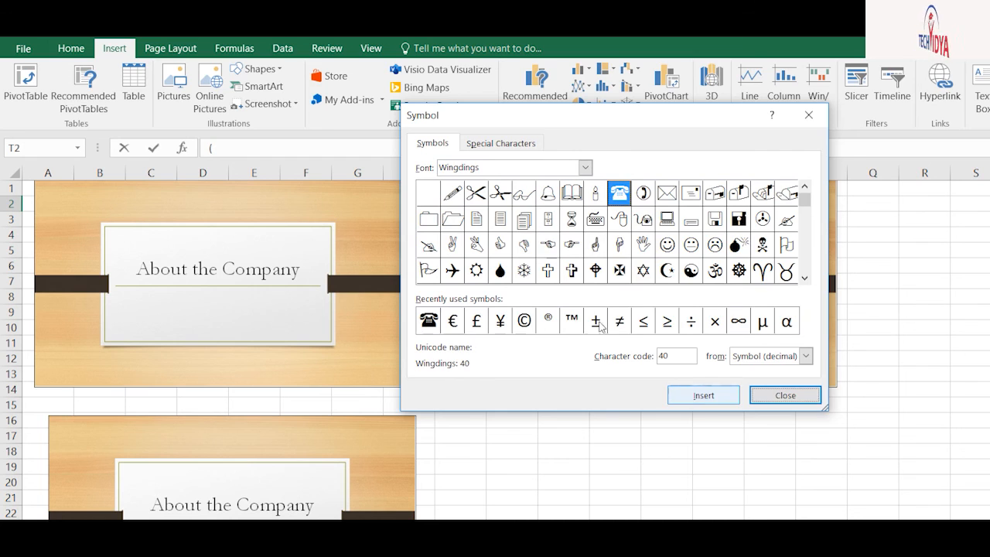
{"action": "left_click", "coordinate": [785, 395]}
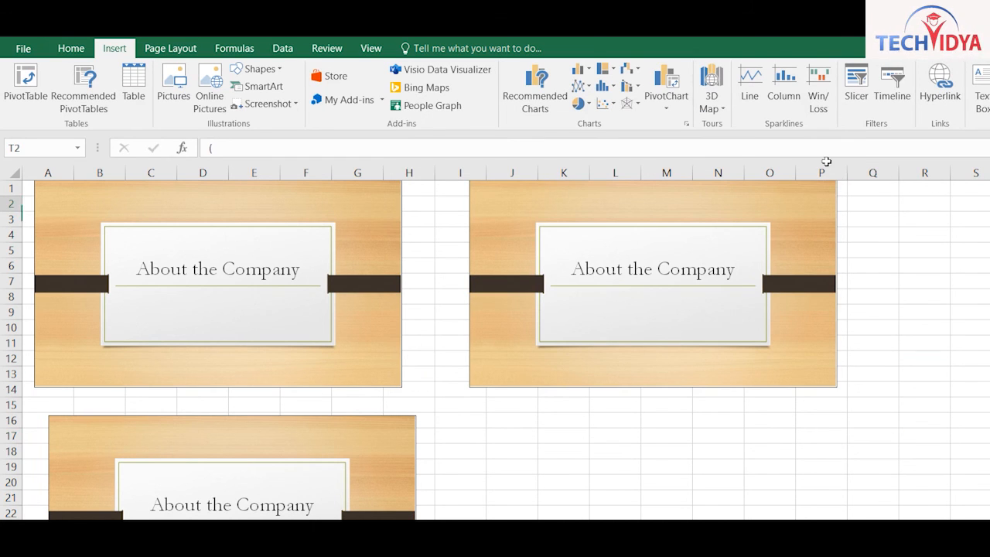
Check the Home and Page Layout tabs, select cell P21, and start saving with Ctrl+S
{"action": "left_click", "coordinate": [70, 48]}
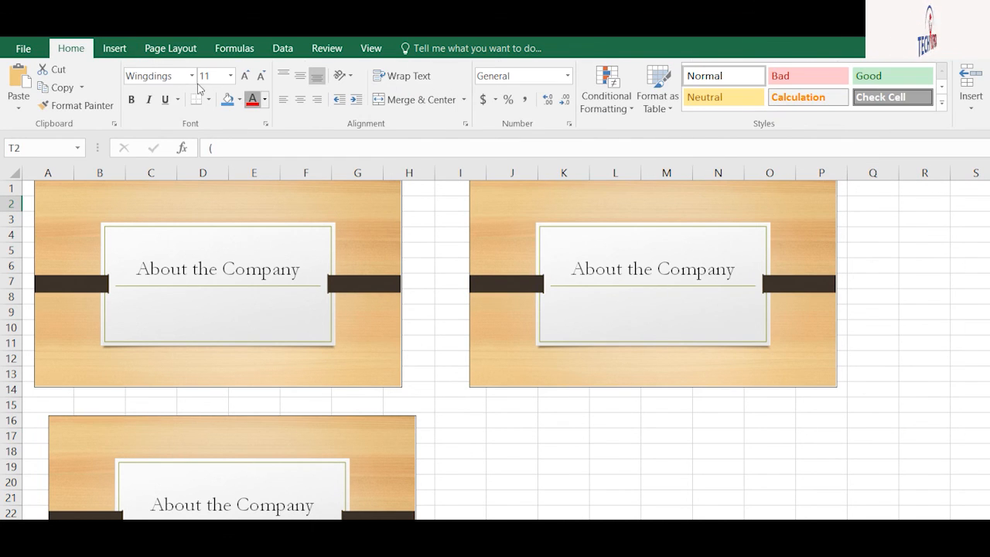
{"action": "left_click", "coordinate": [575, 207]}
{"action": "left_click", "coordinate": [968, 296]}
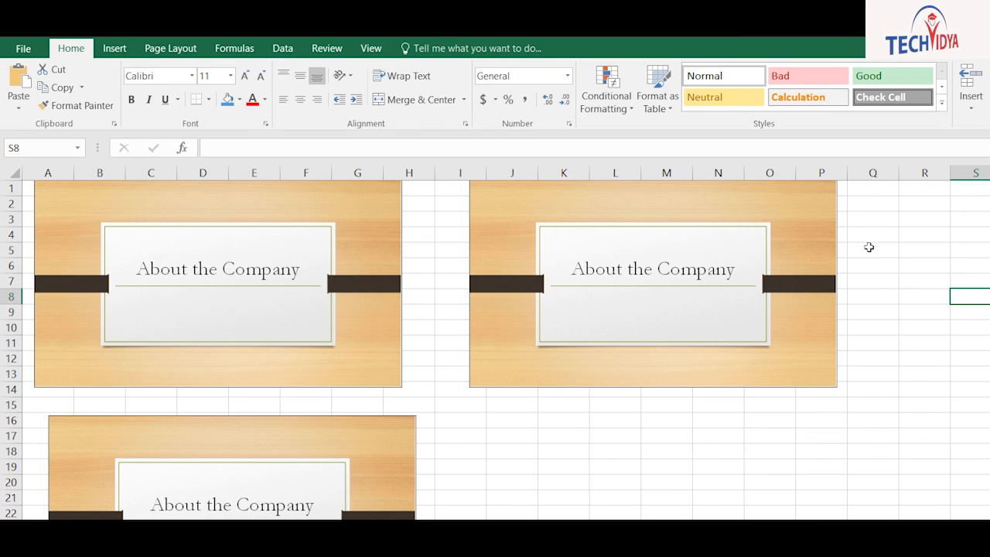
{"action": "left_click", "coordinate": [155, 48]}
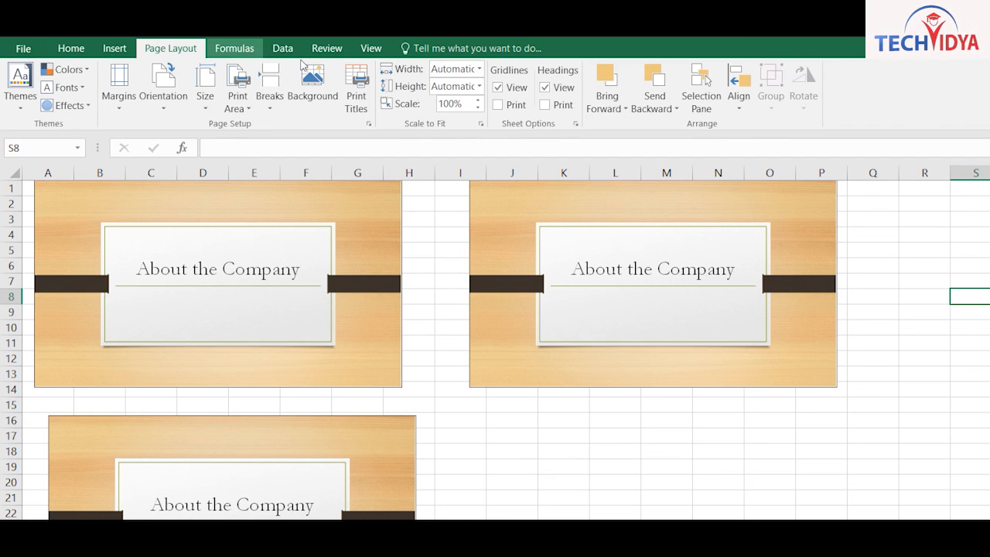
{"action": "left_click", "coordinate": [821, 497]}
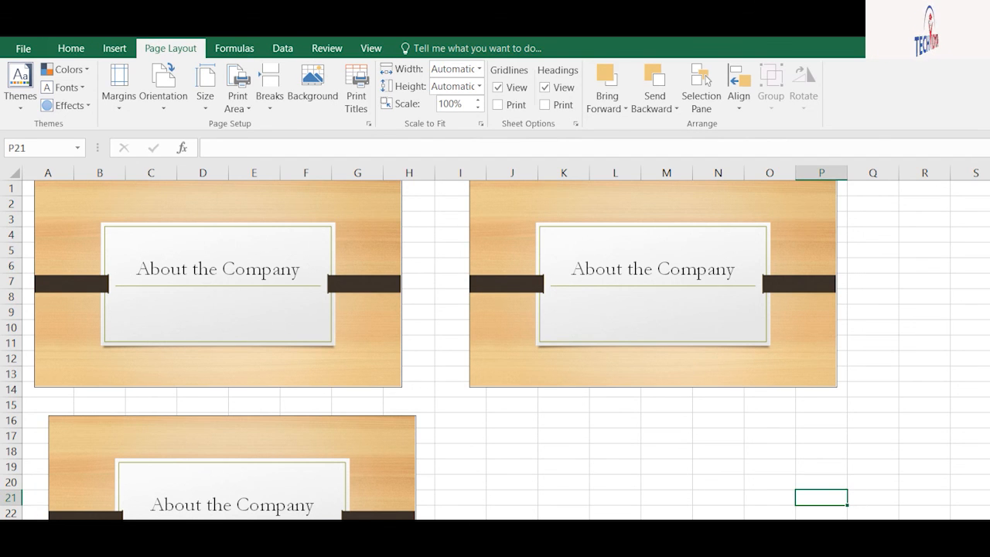
{"action": "key", "text": "ctrl+s"}
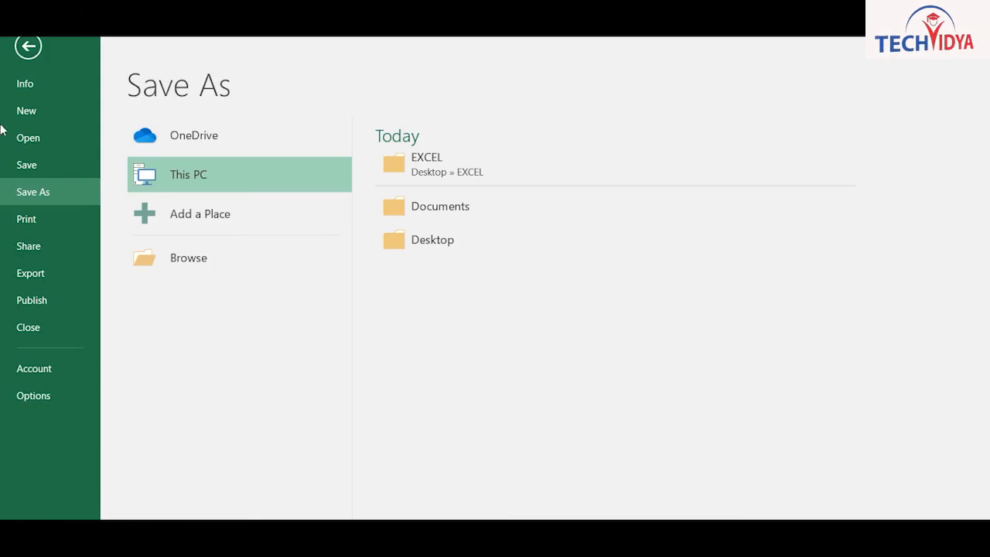
Browse to the E:\msoffice-class\excel\10pm folder as the save location
{"action": "left_click", "coordinate": [144, 255]}
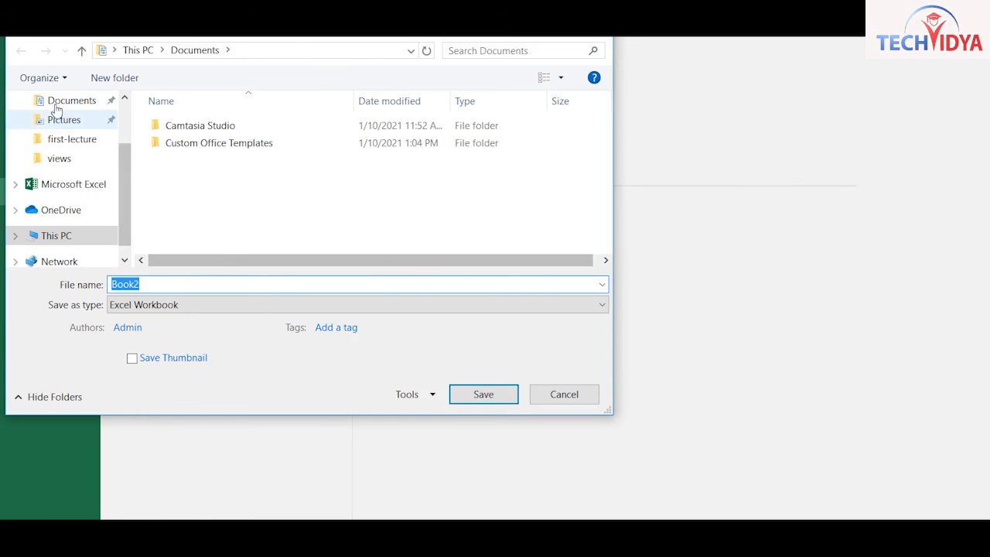
{"action": "scroll", "coordinate": [70, 114], "scroll_direction": "up", "scroll_amount": 2}
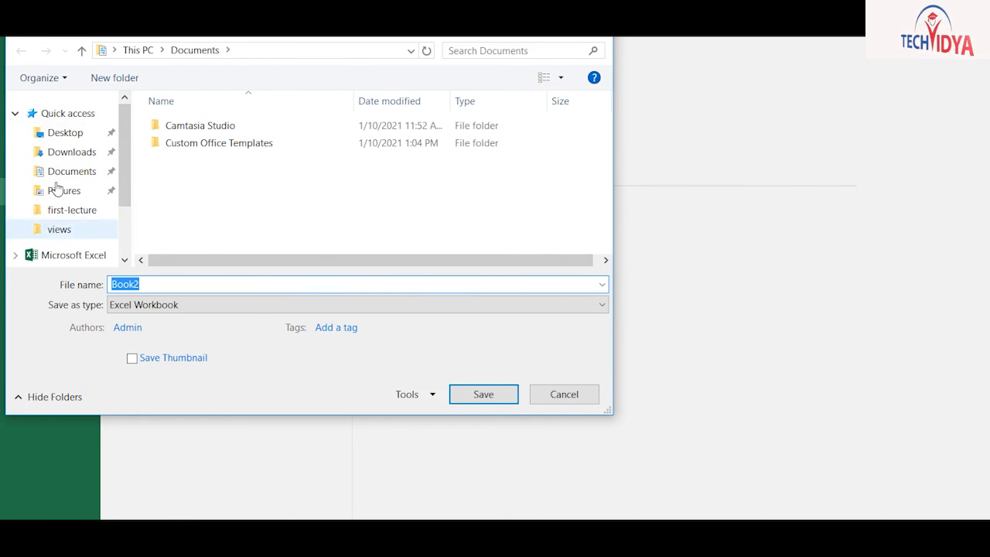
{"action": "scroll", "coordinate": [77, 190], "scroll_direction": "down", "scroll_amount": 2}
{"action": "left_click", "coordinate": [56, 216]}
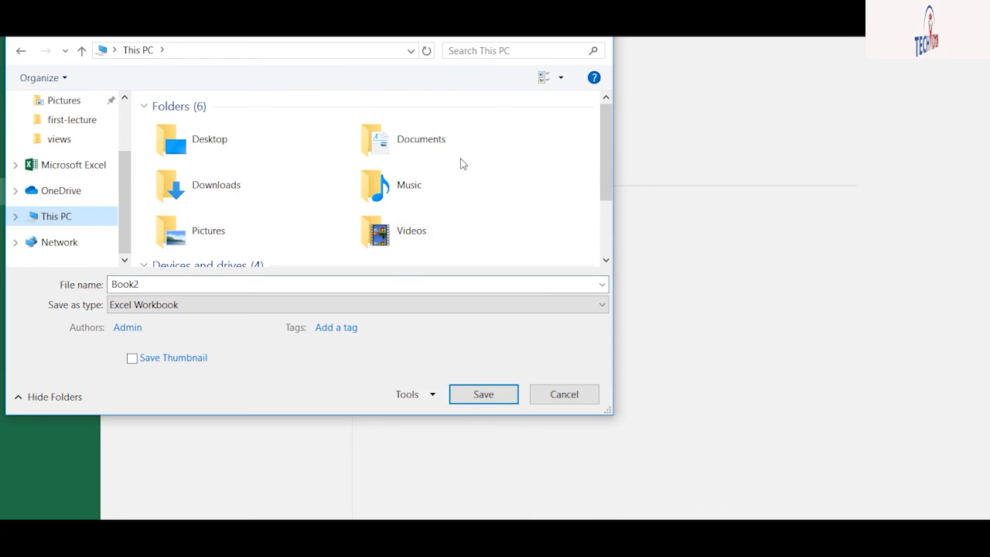
{"action": "left_click_drag", "start_coordinate": [606, 182], "coordinate": [606, 249]}
{"action": "left_click", "coordinate": [417, 193]}
{"action": "key", "text": "Return"}
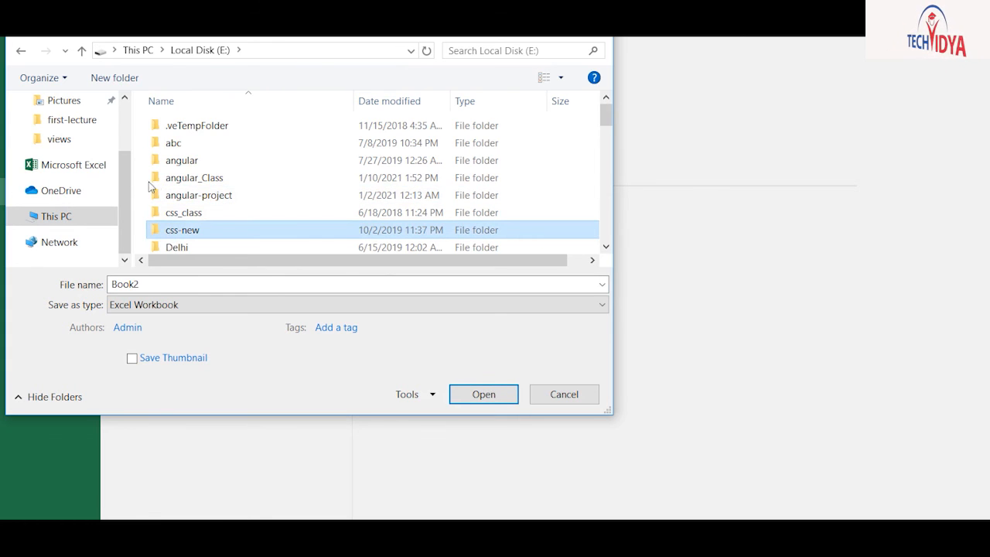
{"action": "key", "text": "m"}
{"action": "key", "text": "Return"}
{"action": "double_click", "coordinate": [178, 141]}
{"action": "left_click", "coordinate": [174, 125]}
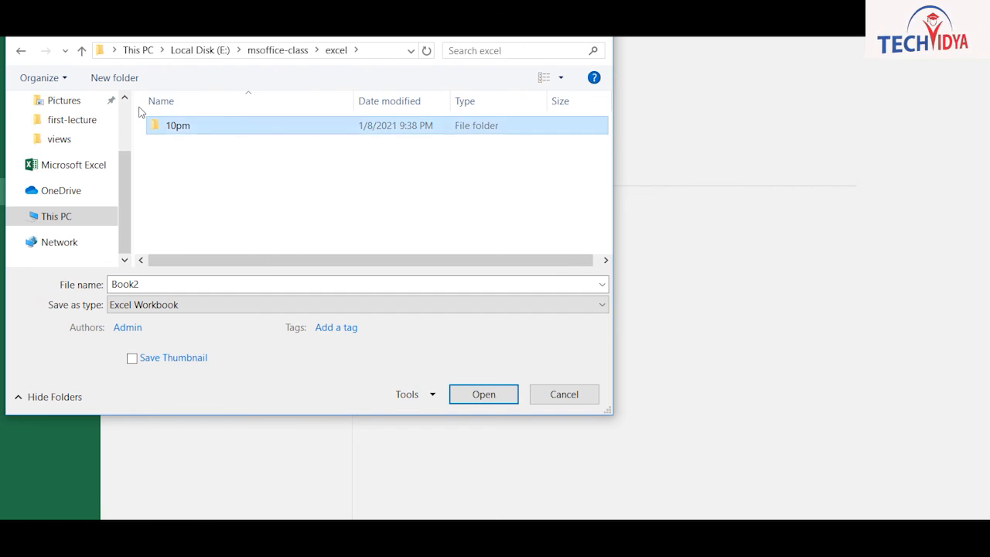
{"action": "key", "text": "Return"}
{"action": "key", "text": "Down"}
{"action": "key", "text": "Down"}
{"action": "key", "text": "Down"}
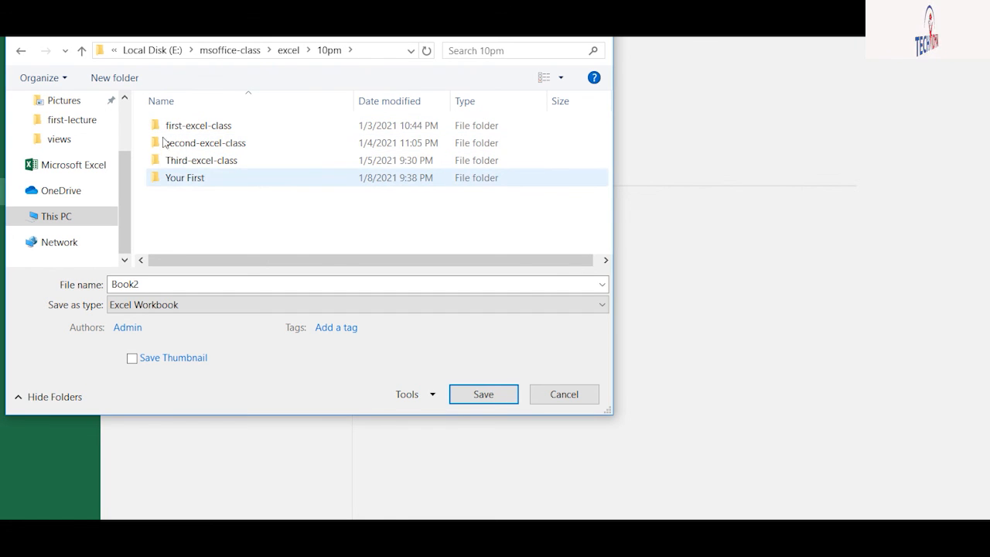
Create a fourth-excel-class folder, save the workbook in it, and close it with Ctrl+W
{"action": "left_click", "coordinate": [115, 78]}
{"action": "type", "text": "fourt"}
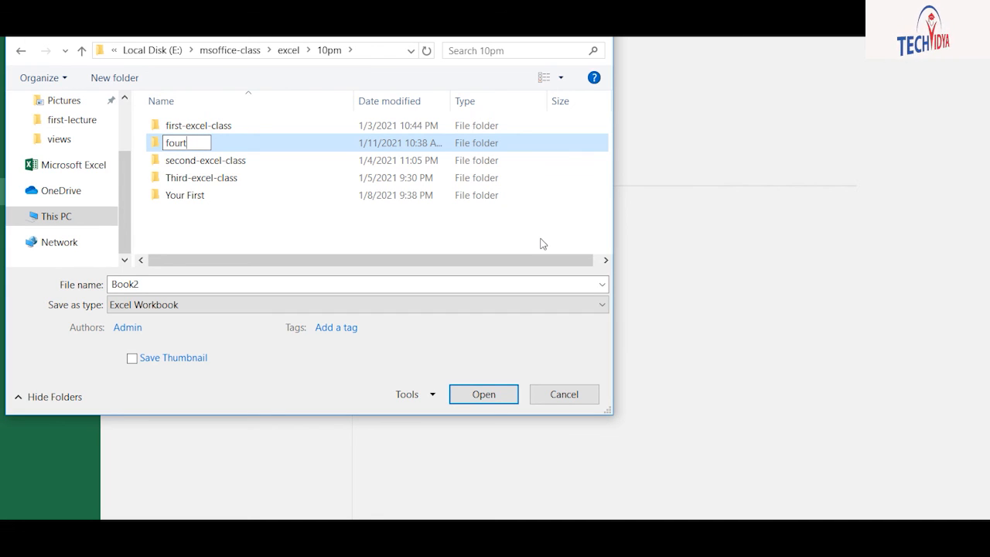
{"action": "type", "text": "h-excel-class"}
{"action": "key", "text": "Return"}
{"action": "key", "text": "Return"}
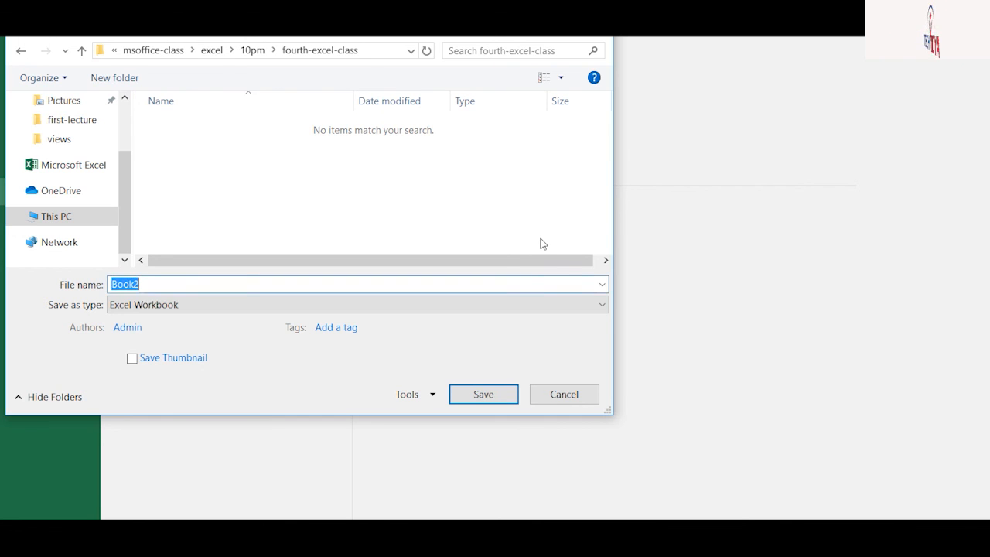
{"action": "key", "text": "Return"}
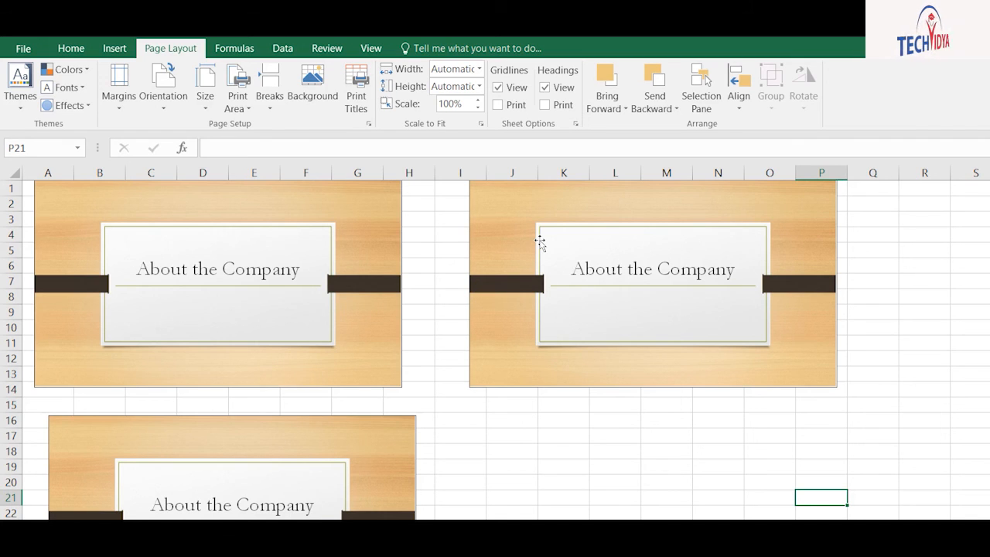
{"action": "key", "text": "ctrl+w"}
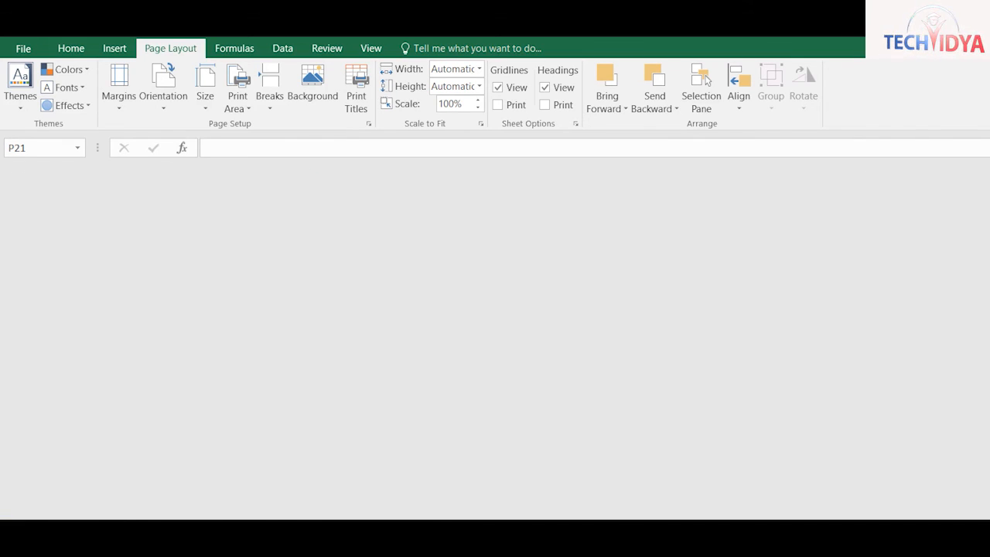